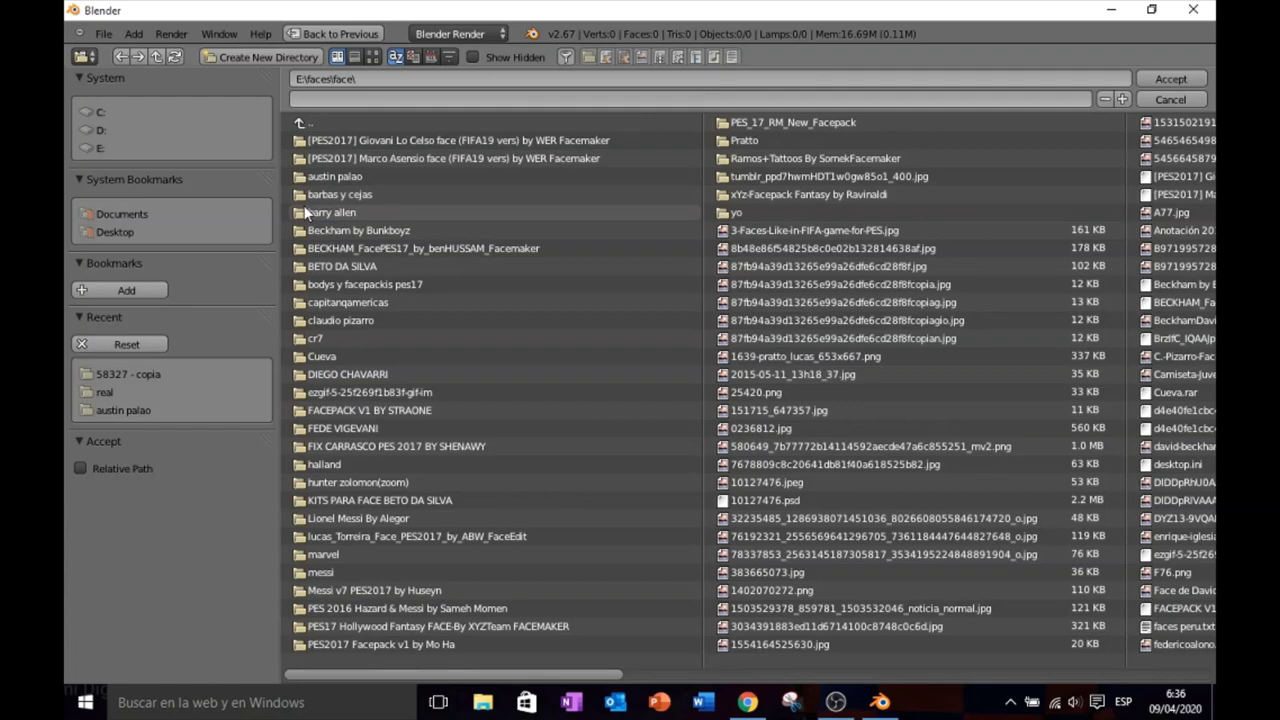
Step: Browse into the barry allen folders and pick its face_high_win32.model
click(307, 212)
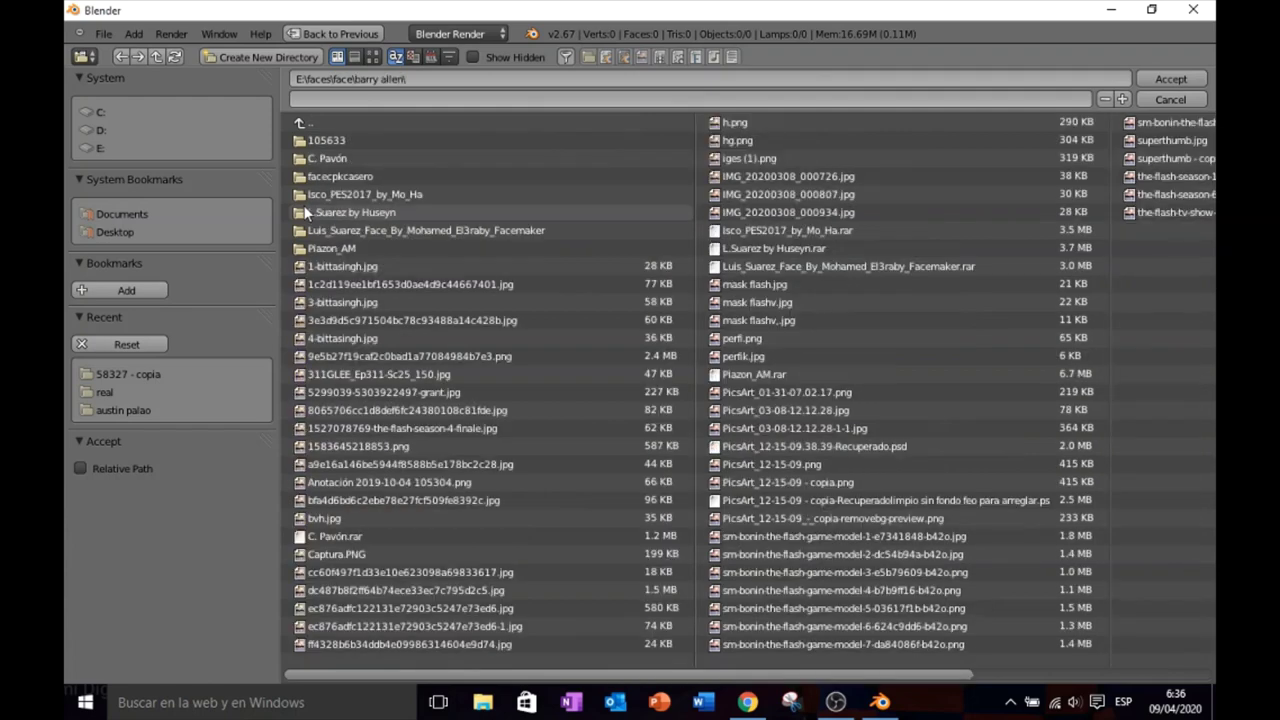
click(337, 145)
click(337, 145)
click(337, 145)
click(337, 145)
click(337, 145)
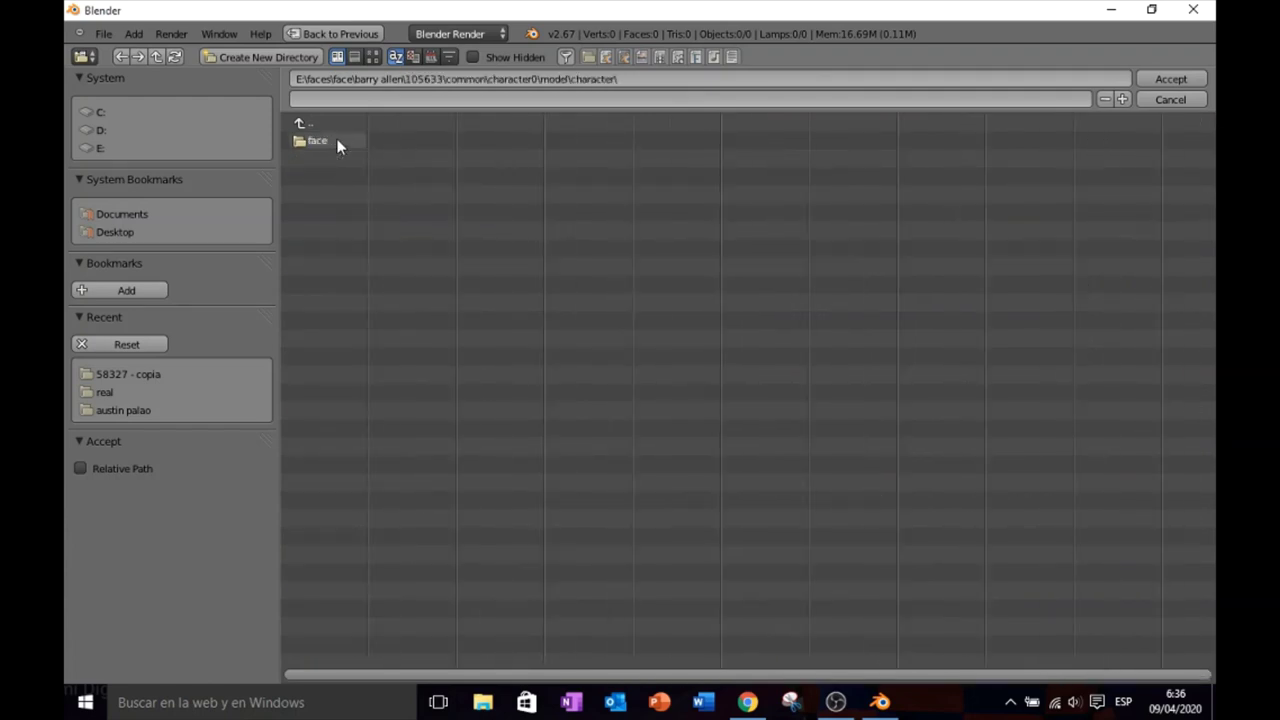
click(322, 145)
click(322, 146)
click(323, 147)
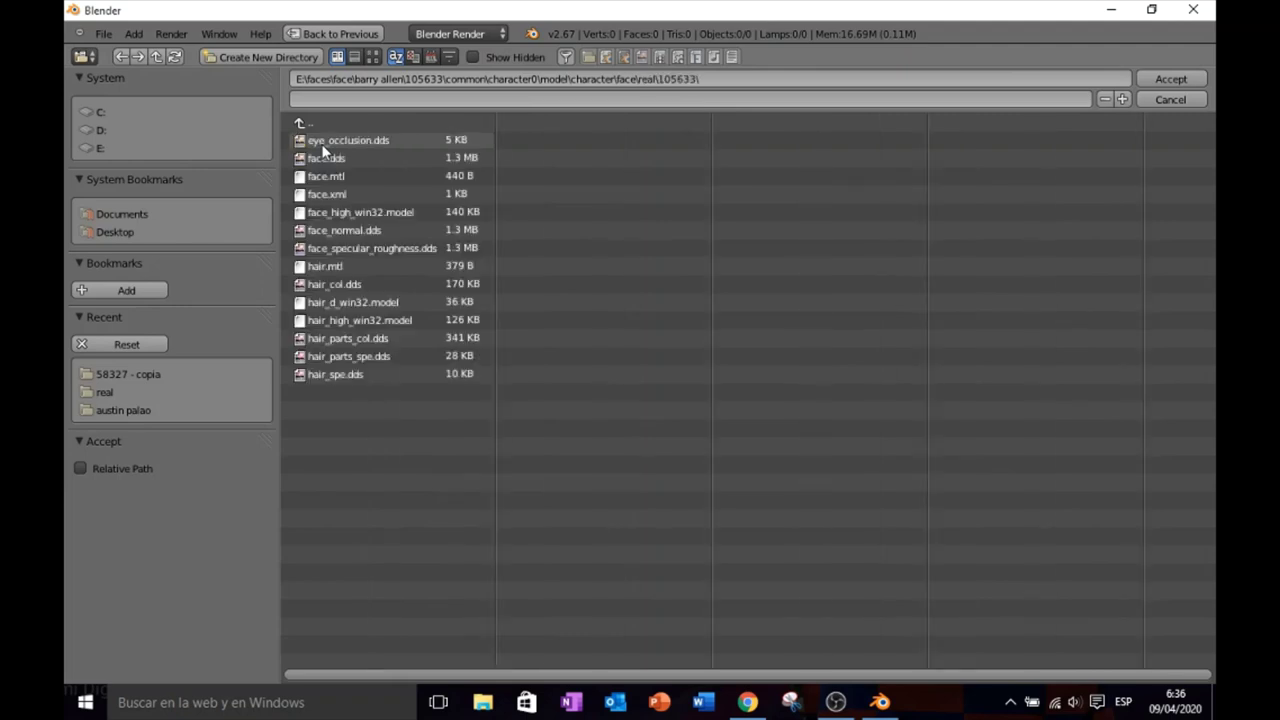
click(335, 210)
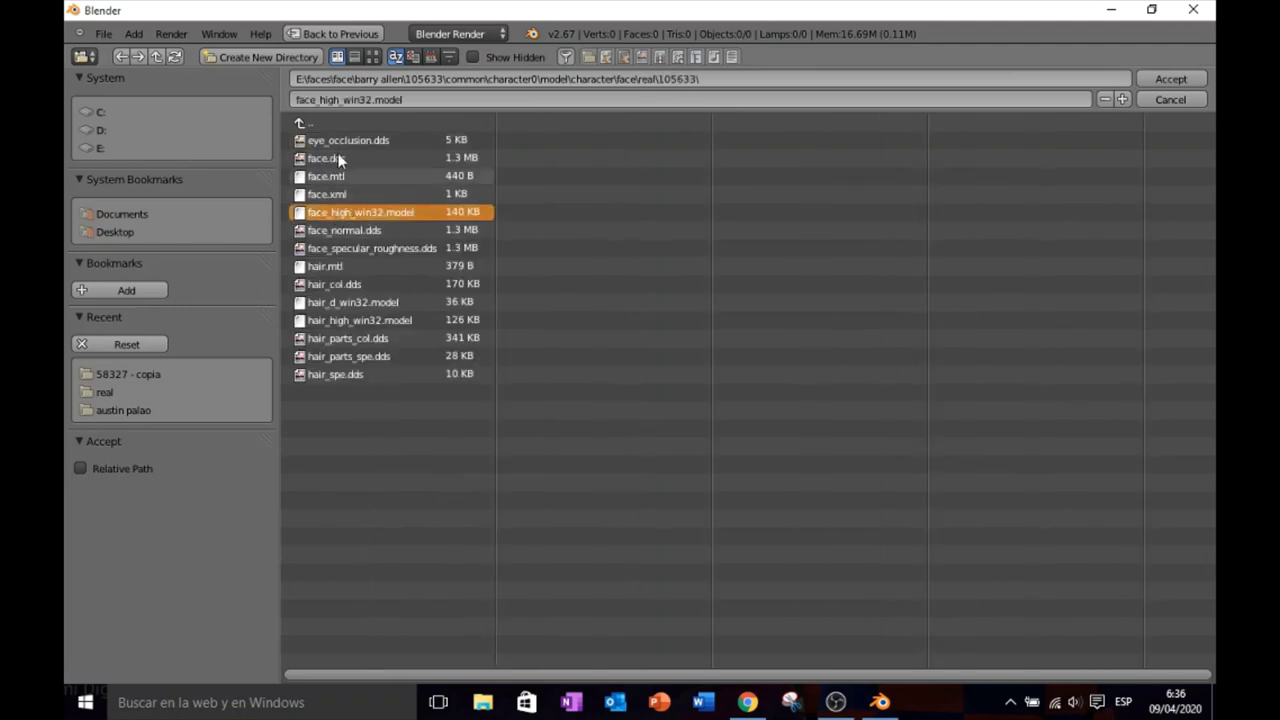
Step: Go back up out of the barry allen folders to the face folder
click(323, 123)
click(323, 123)
click(323, 123)
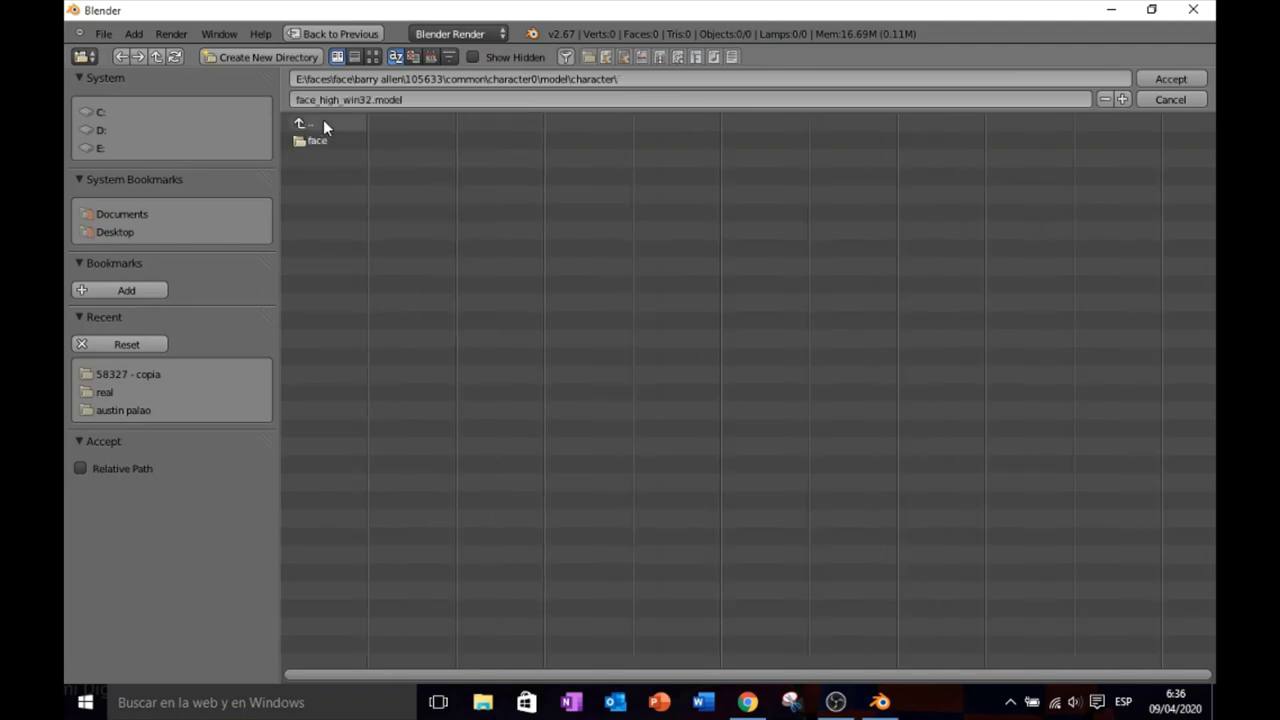
click(323, 123)
click(323, 123)
click(323, 123)
click(323, 123)
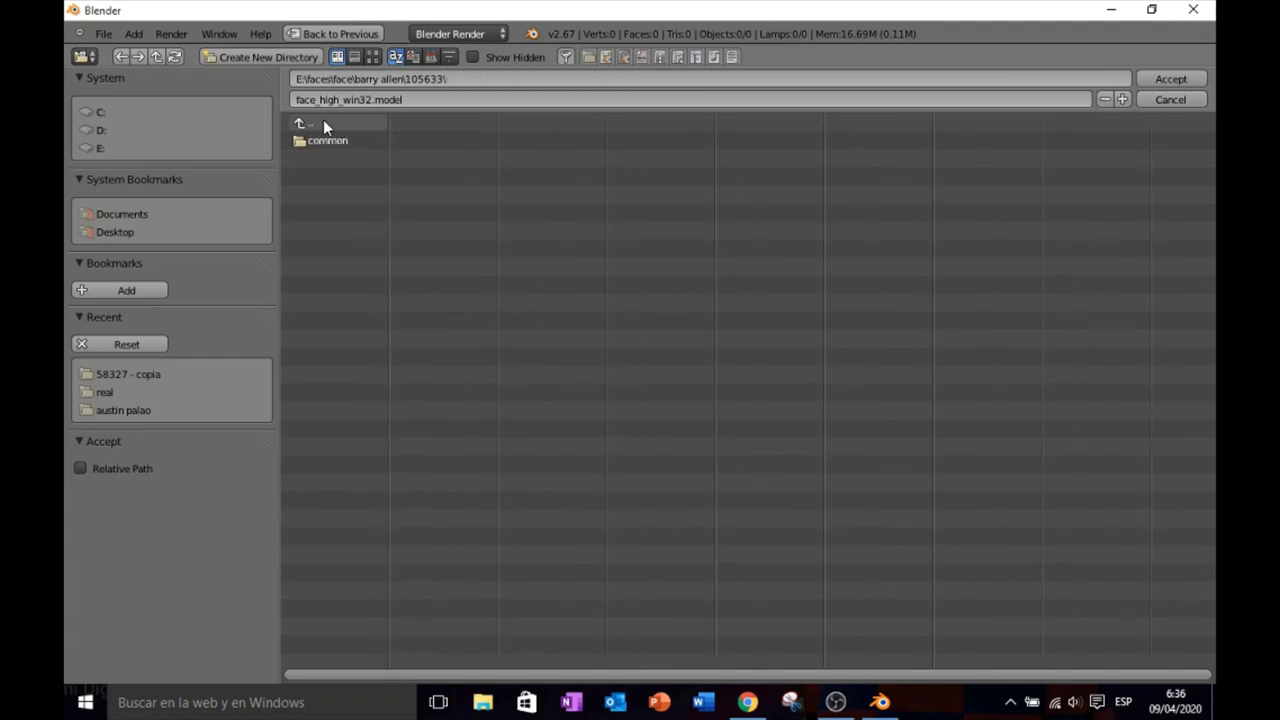
click(323, 123)
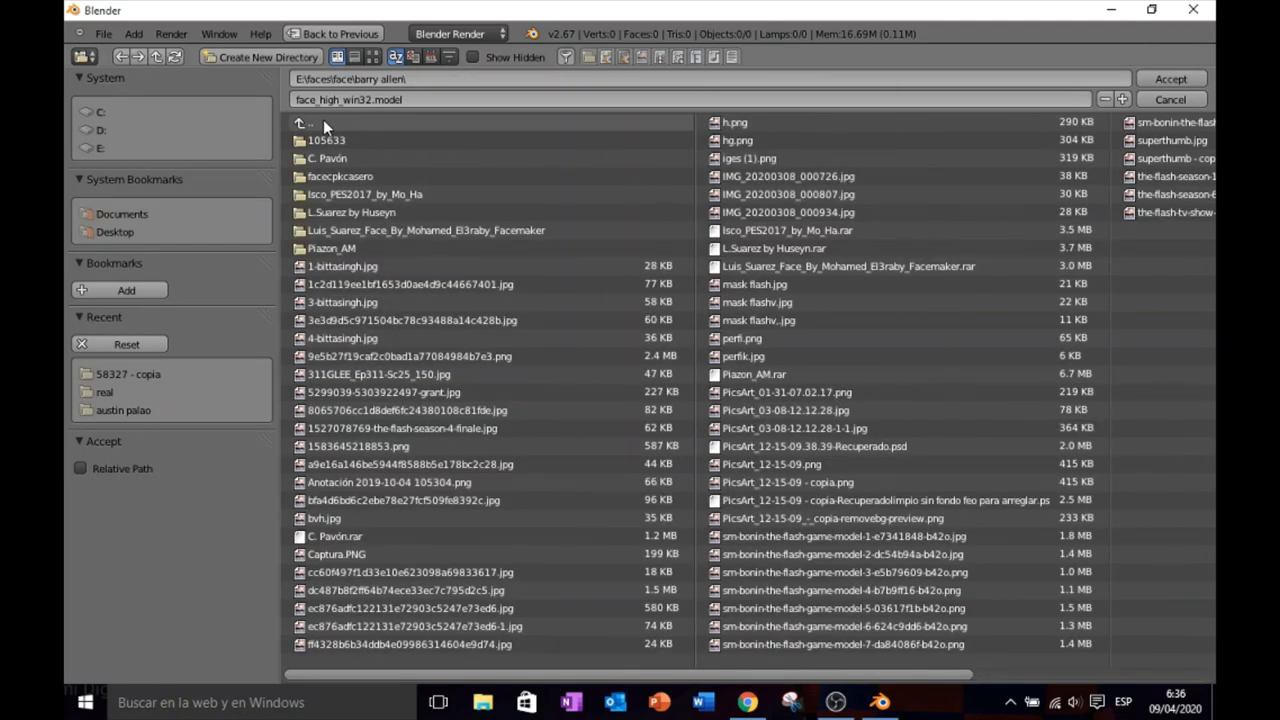
click(323, 121)
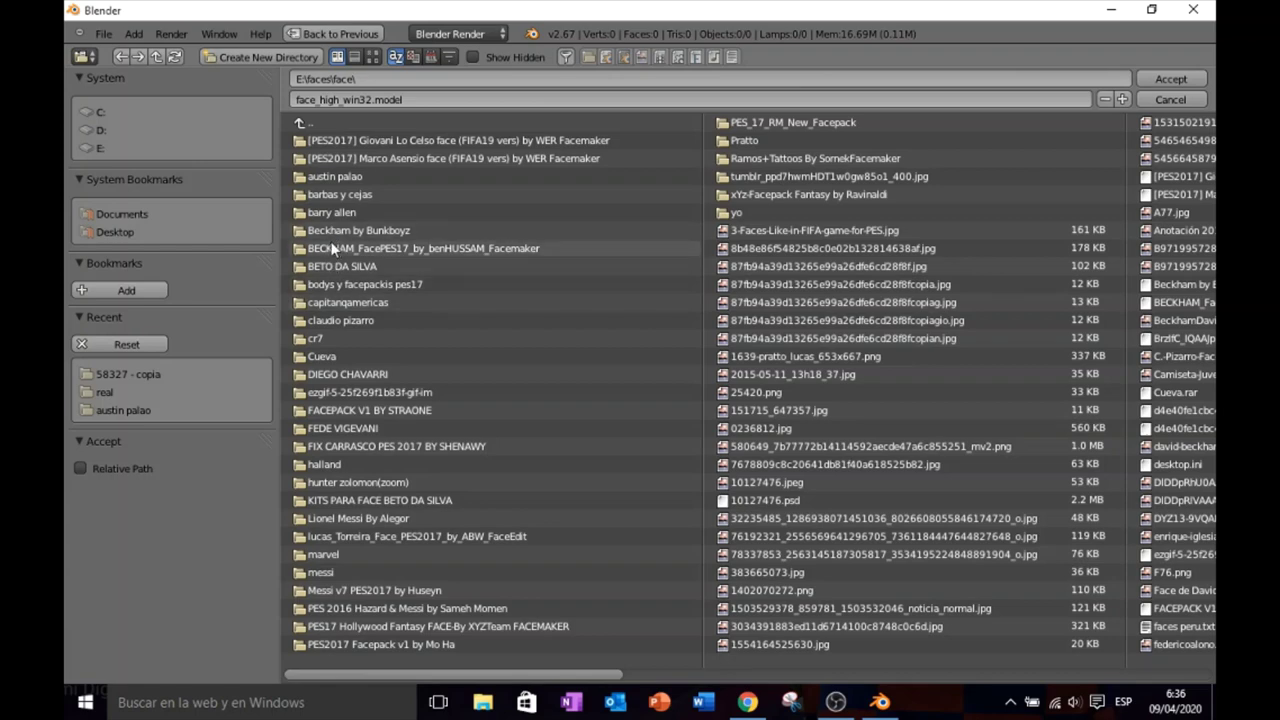
Step: Navigate from austin palao through MINIFACE down to the face\real folder
click(316, 177)
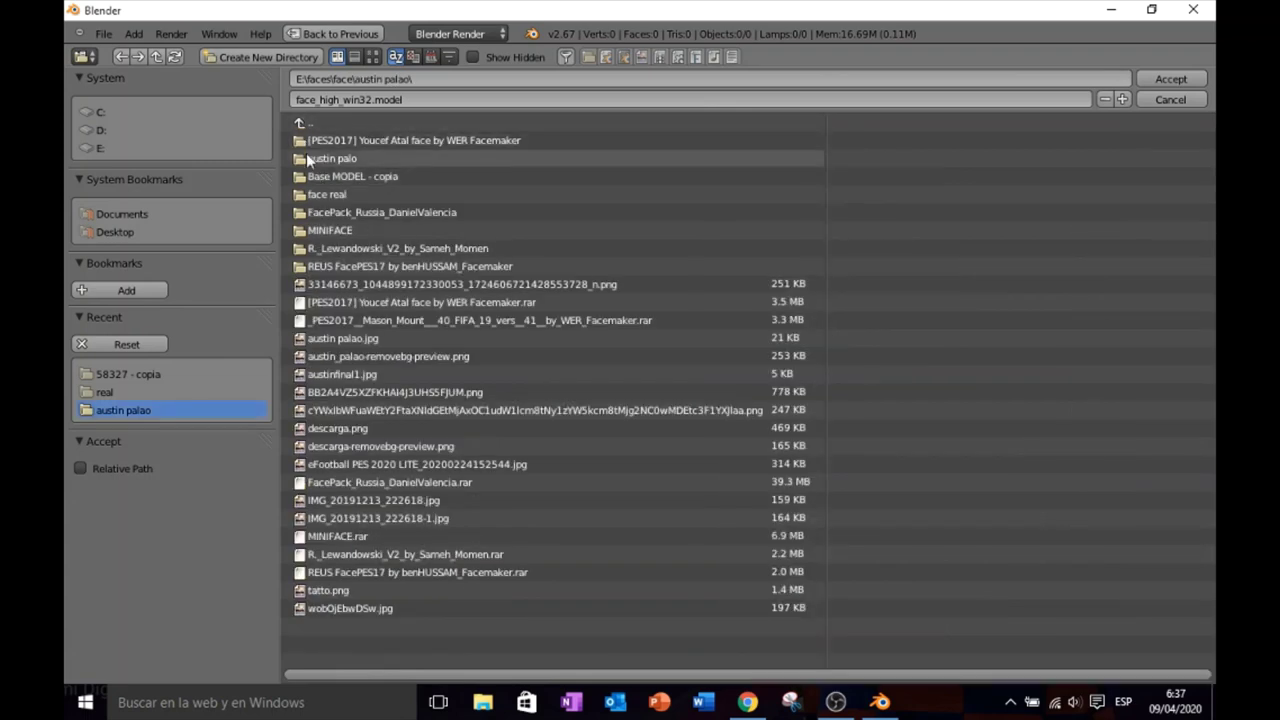
click(313, 230)
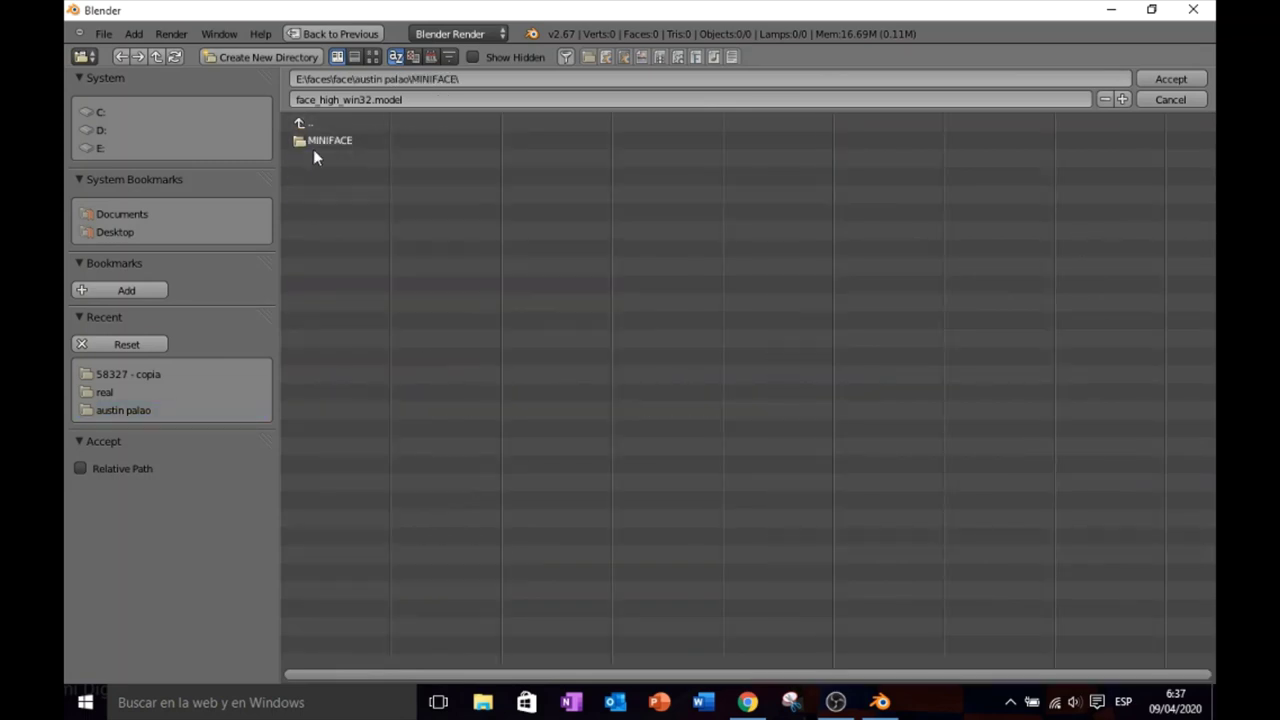
click(315, 145)
click(318, 145)
click(320, 144)
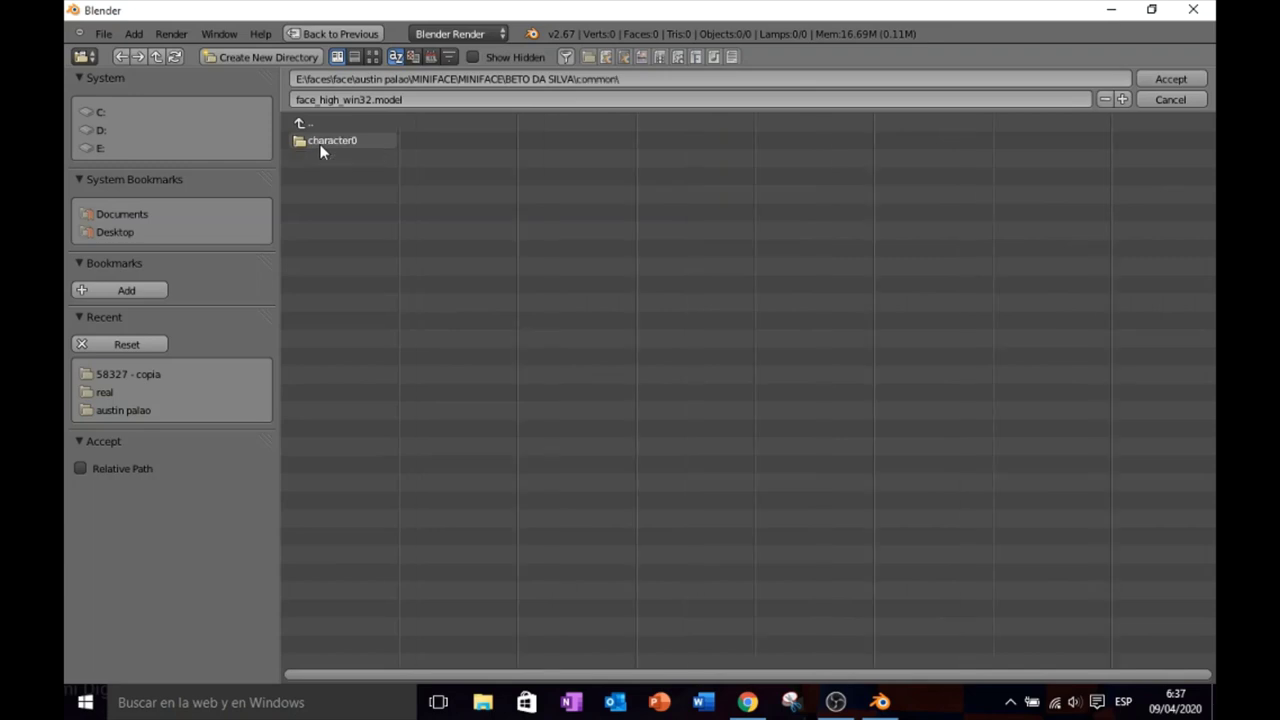
click(320, 144)
click(320, 144)
click(320, 144)
click(320, 144)
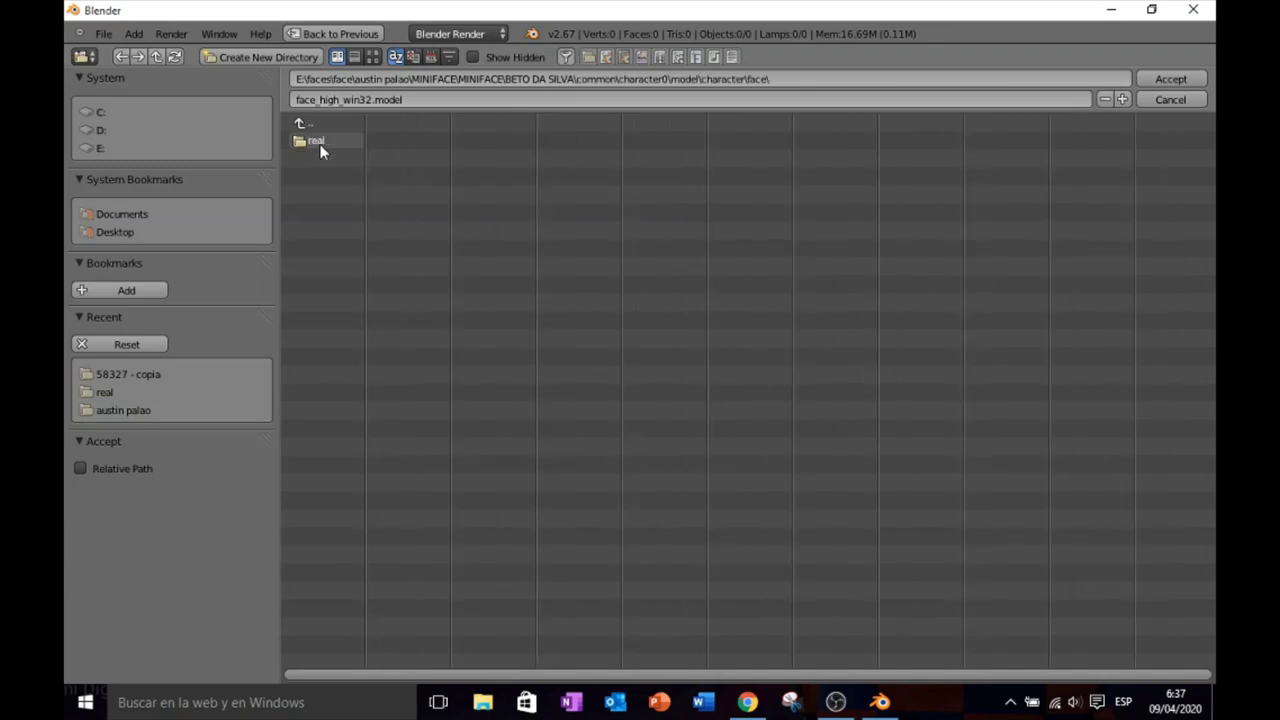
click(318, 142)
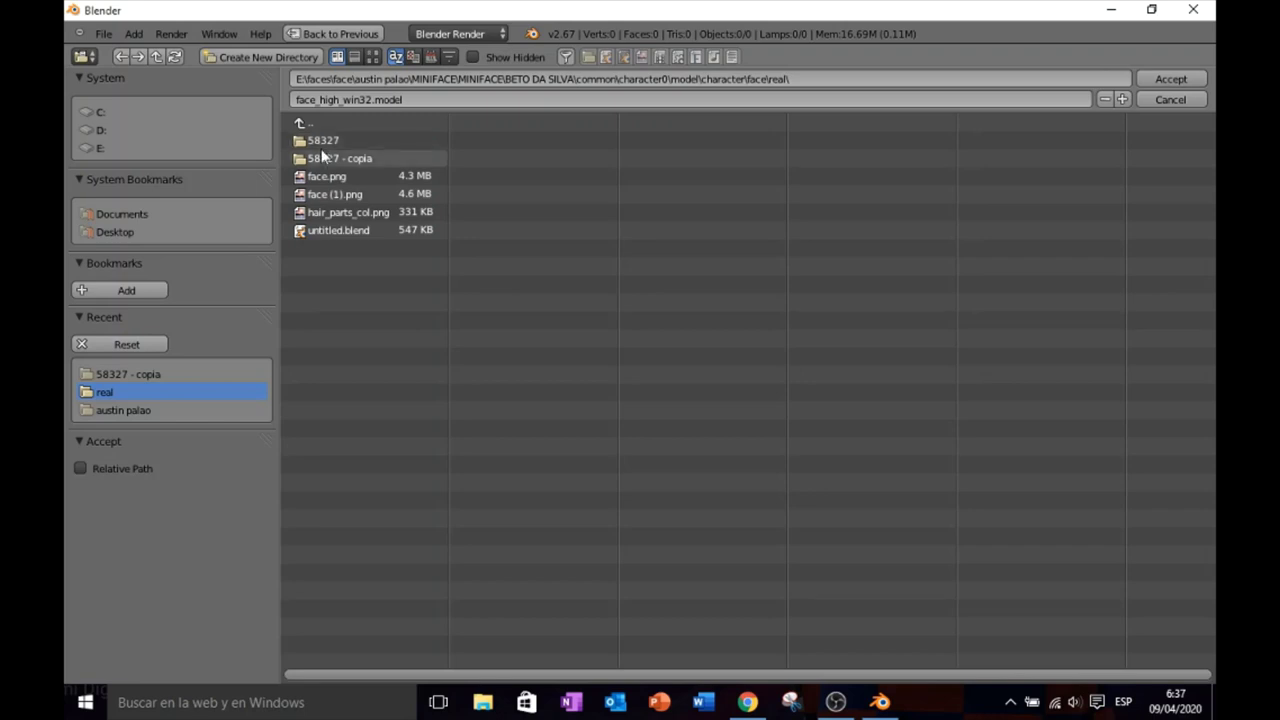
Step: Pick face_high_win32.model in 58327 - copia and accept it as the face model
click(330, 158)
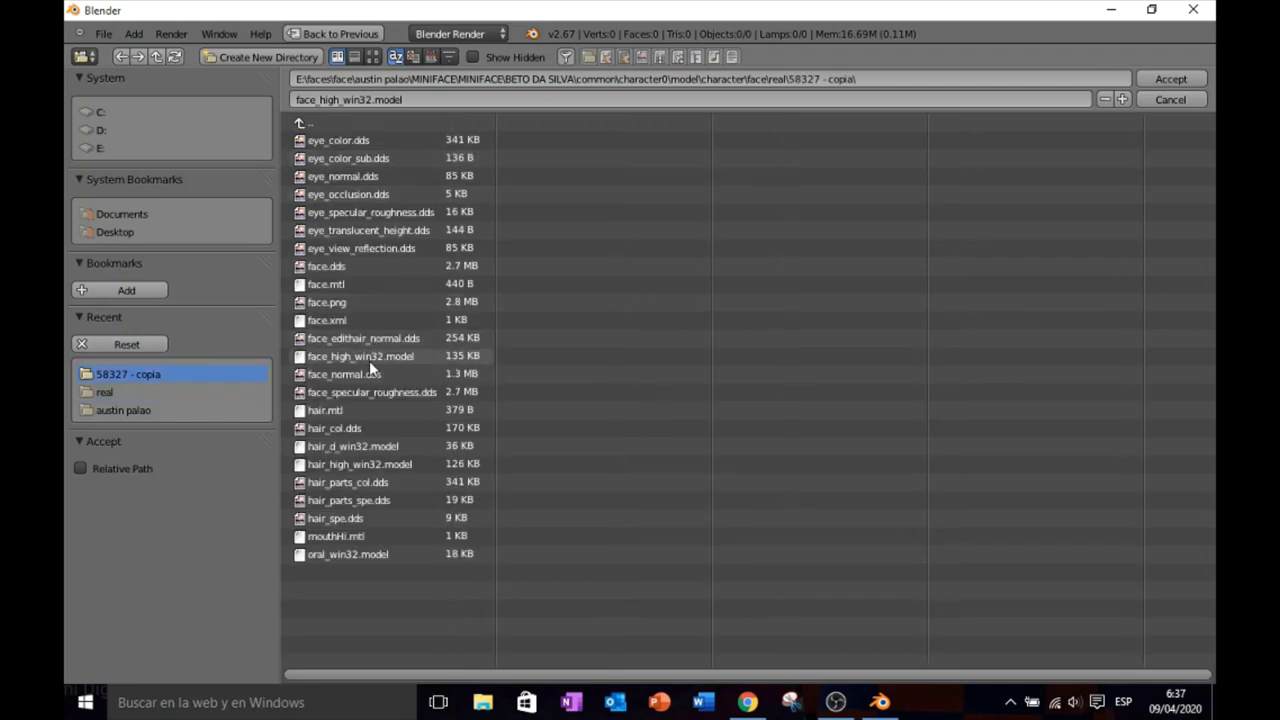
click(369, 358)
click(1172, 85)
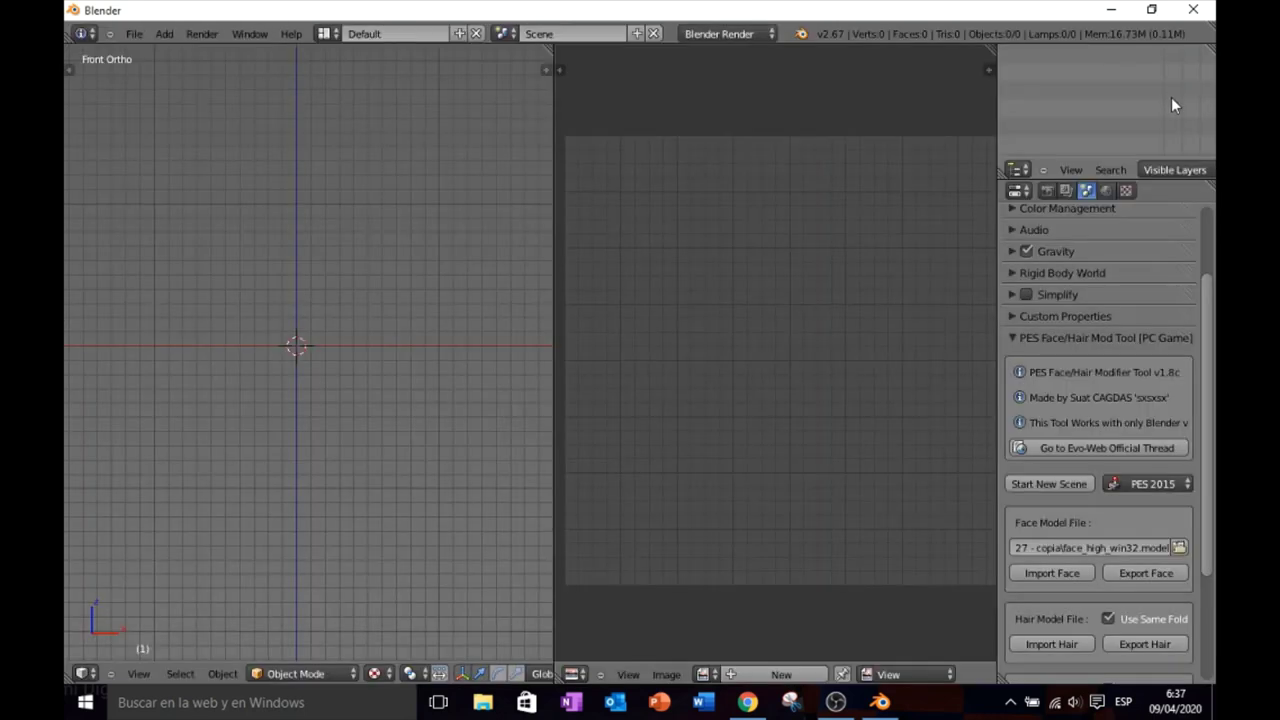
Step: Import the face and hair models and frame the view on Face.003
click(1033, 568)
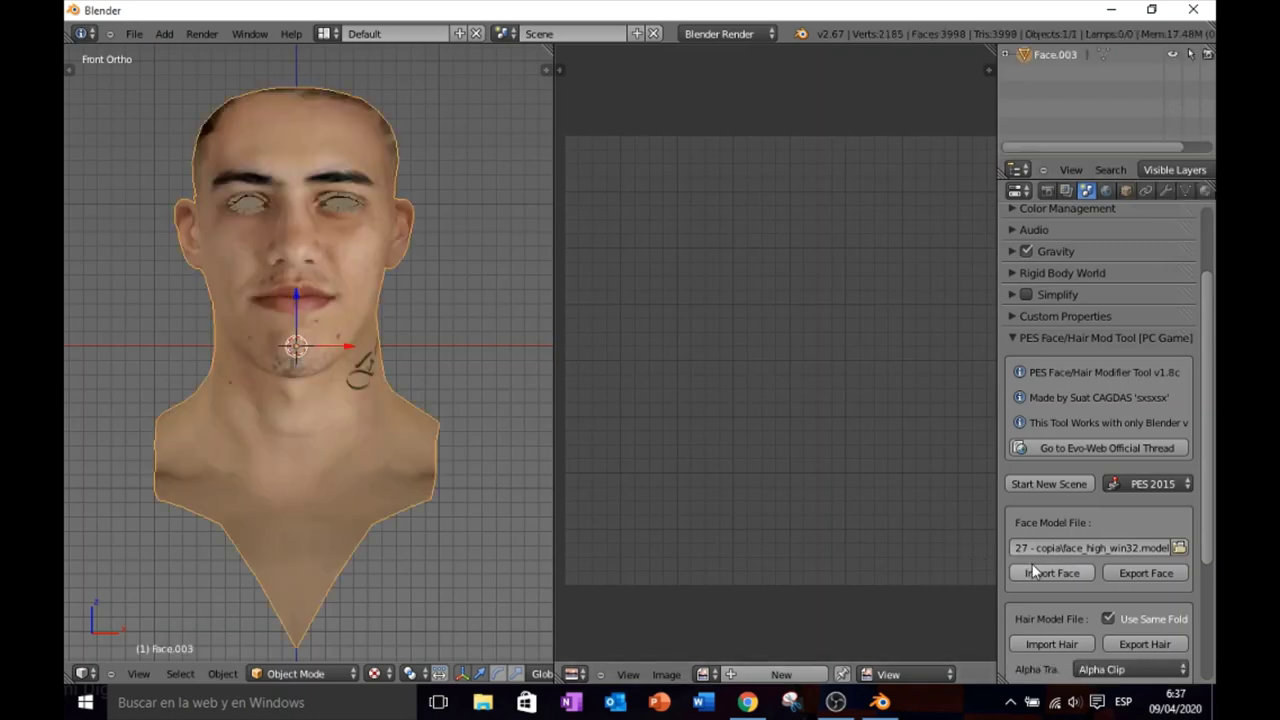
click(1031, 643)
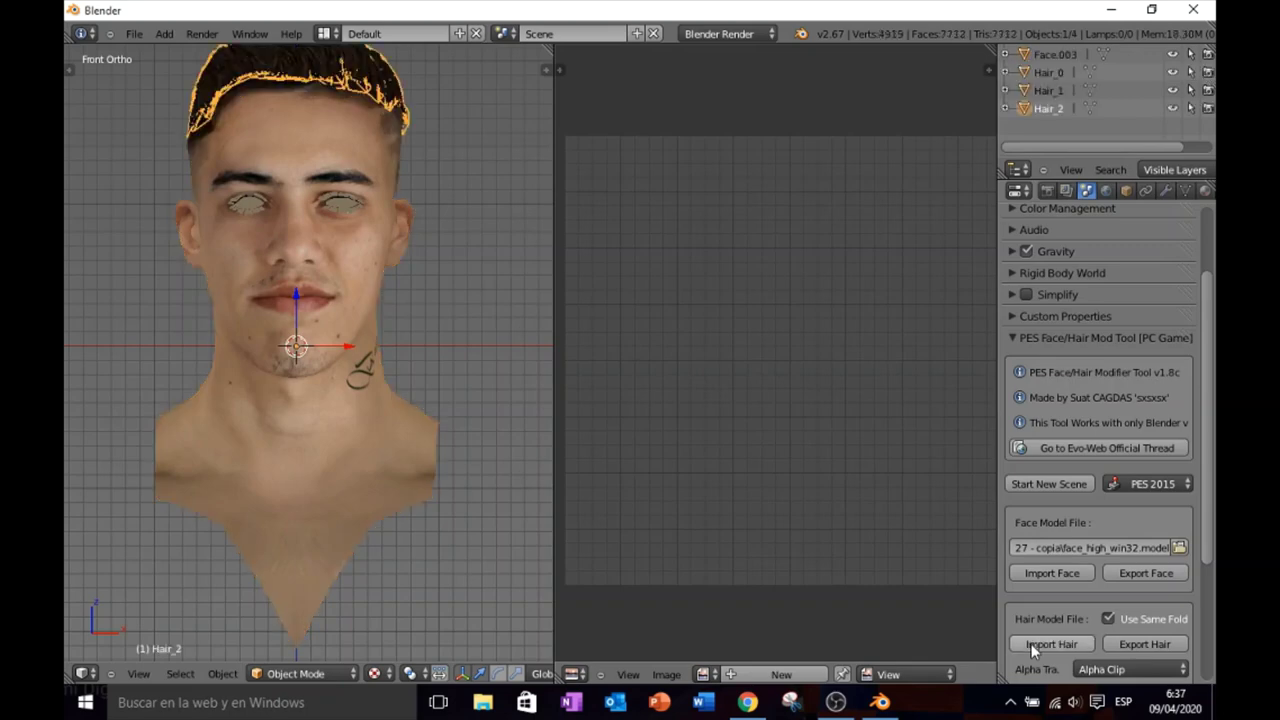
click(1056, 56)
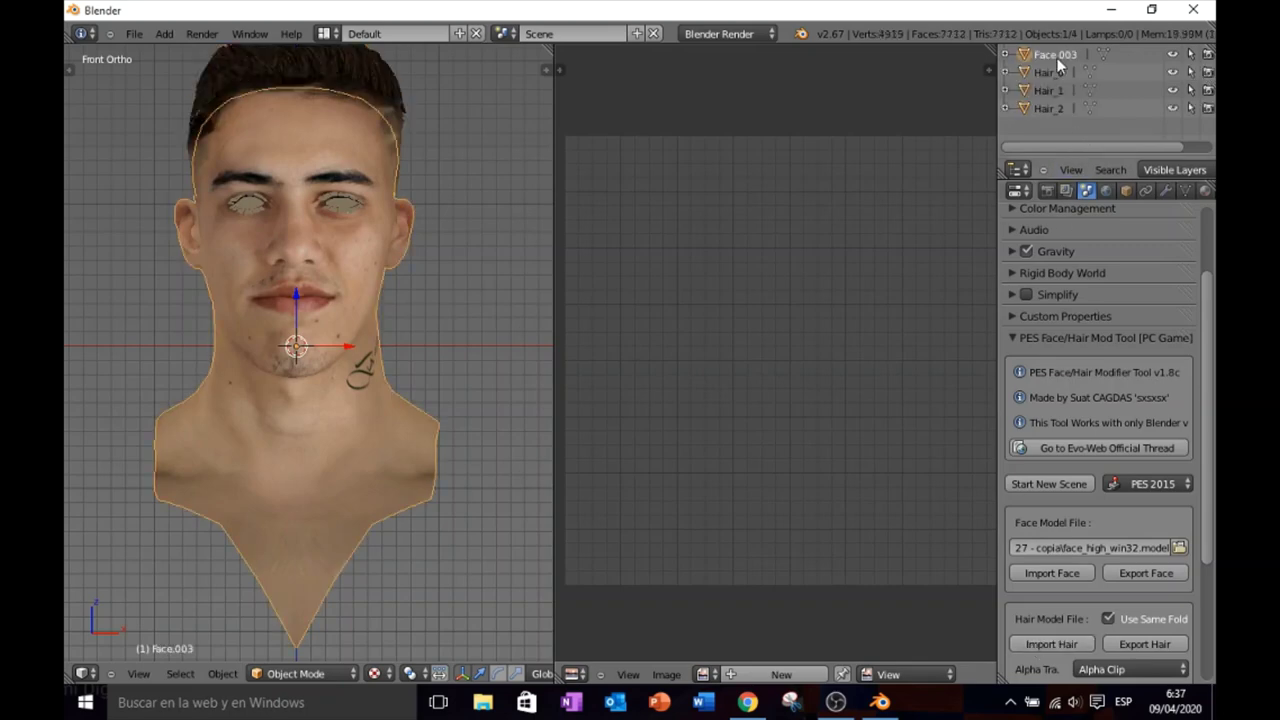
key(KP_Decimal)
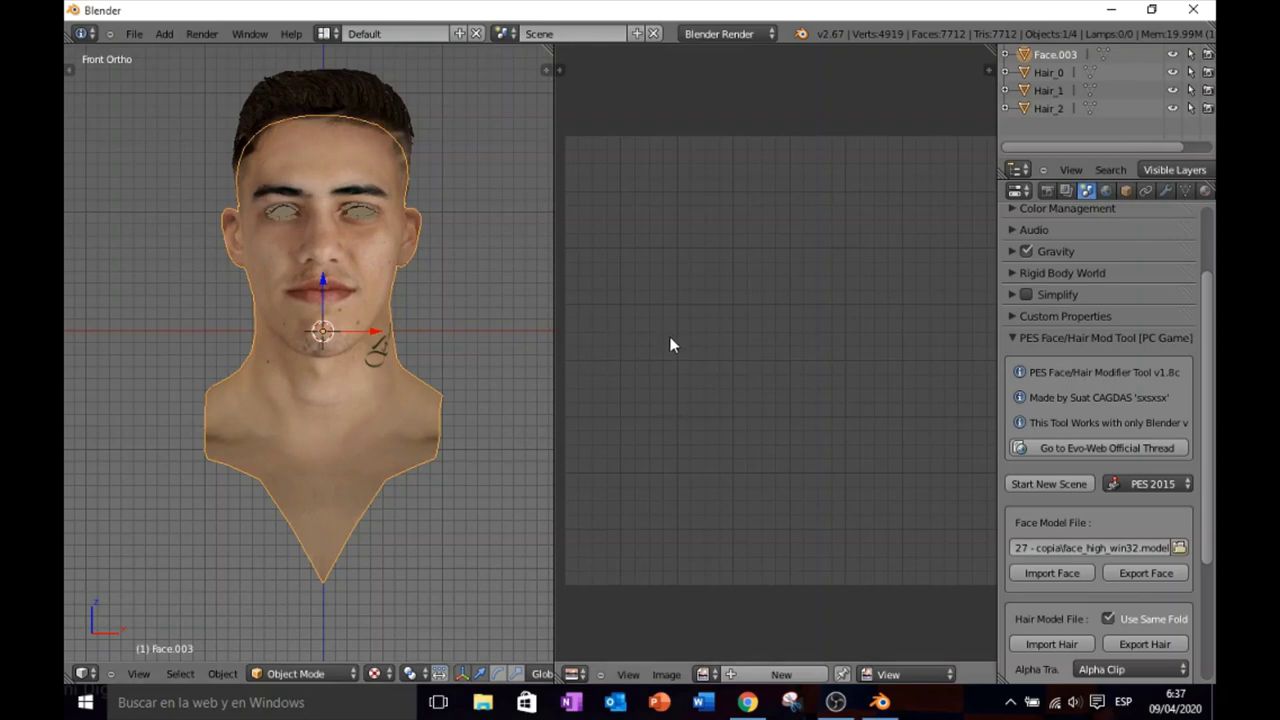
Step: Hide Hair_2 and join Face.003 into Hair_1 with Ctrl+J
click(1173, 108)
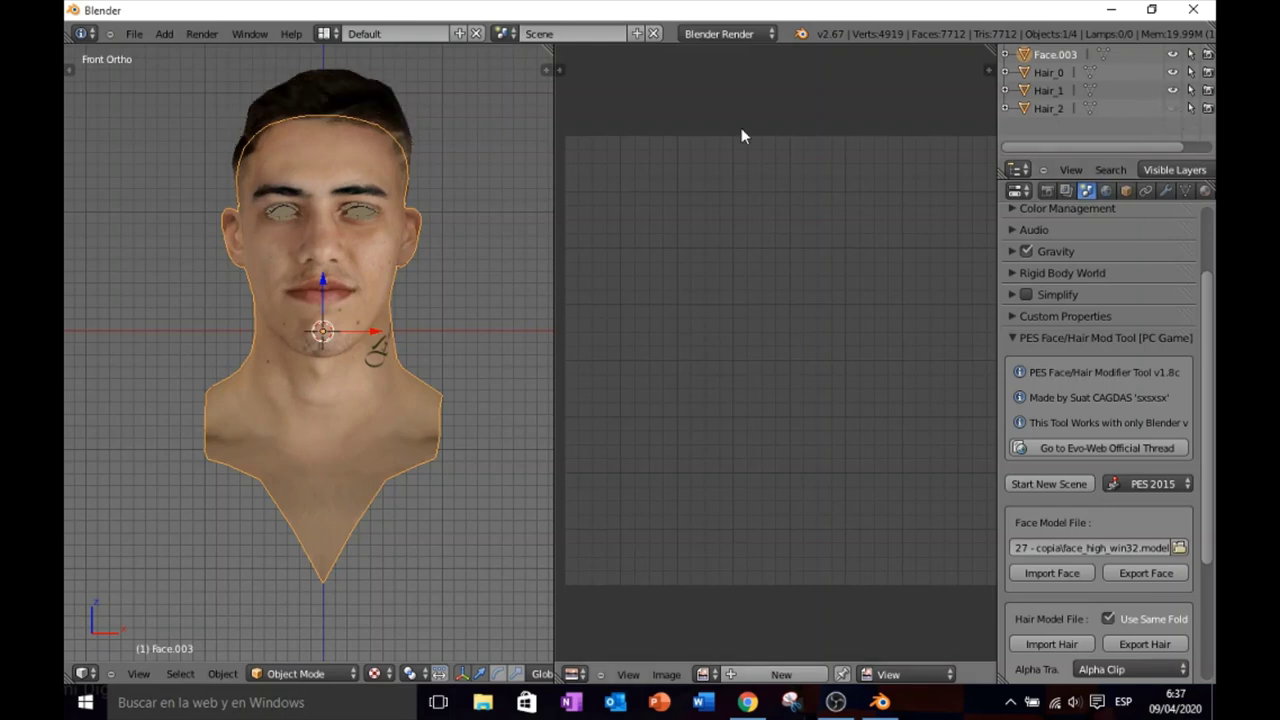
right_click(273, 193)
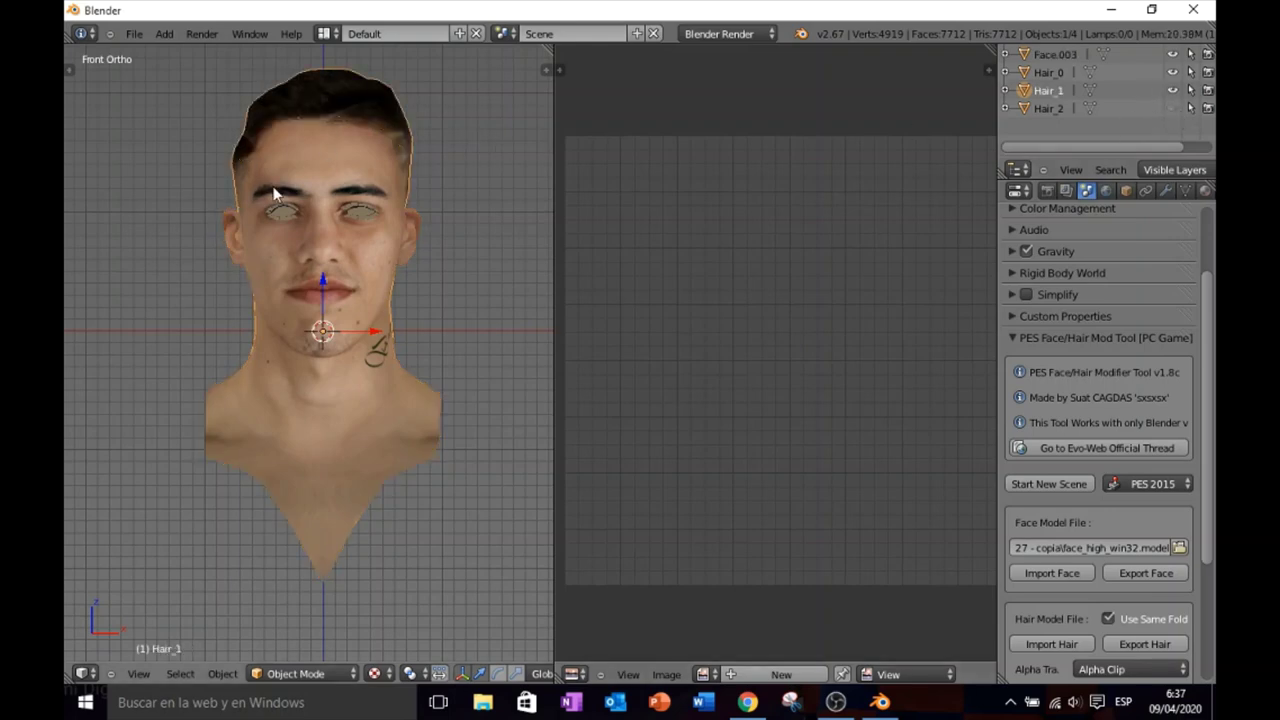
click(1055, 54)
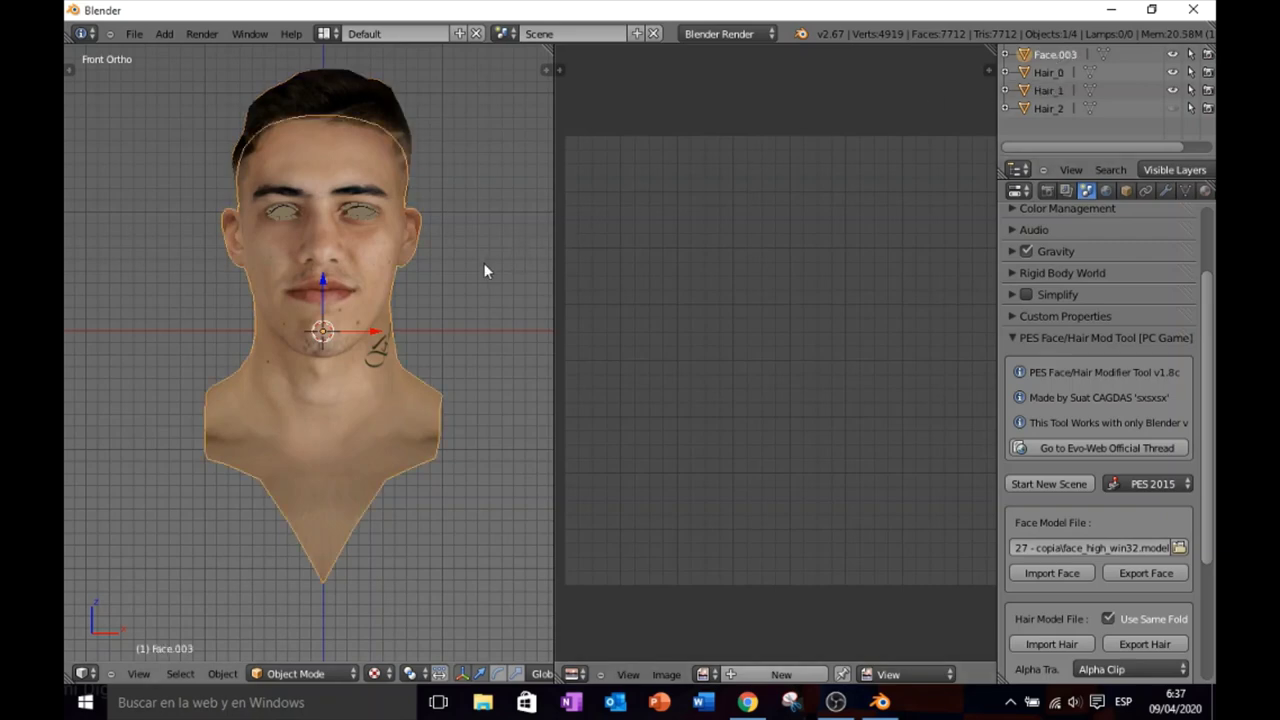
shift+right_click(359, 107)
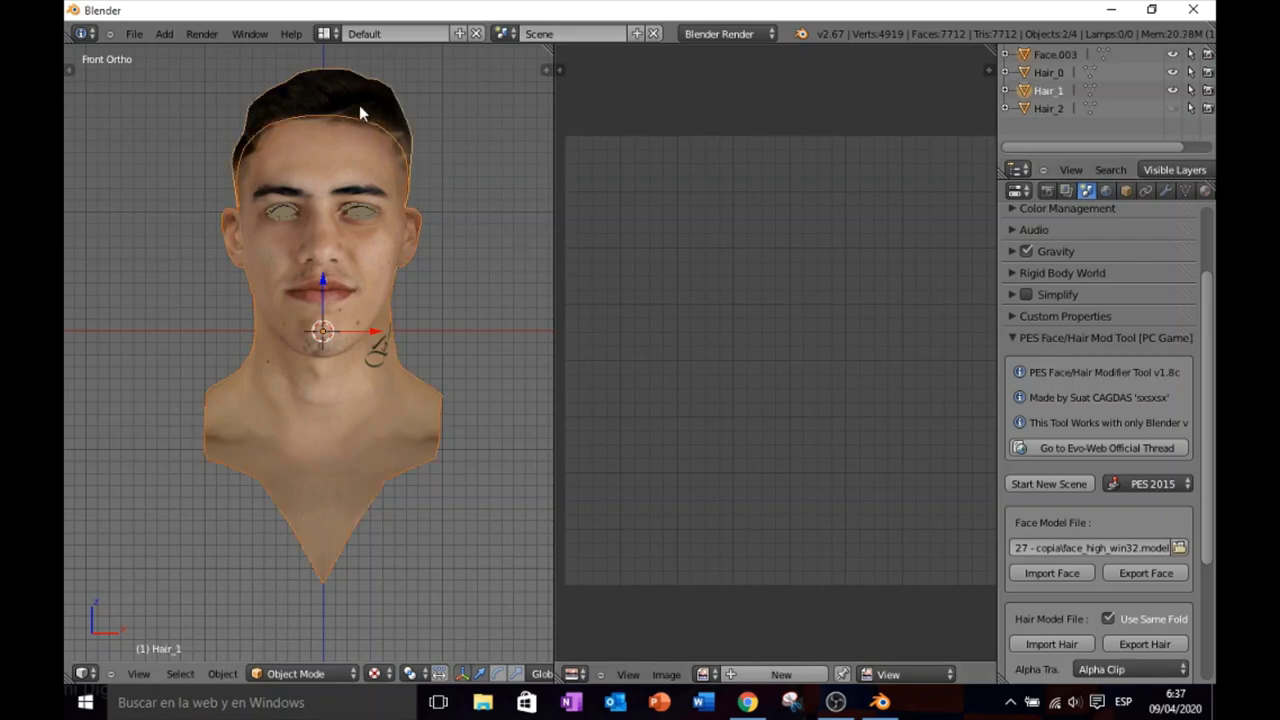
key(ctrl+j)
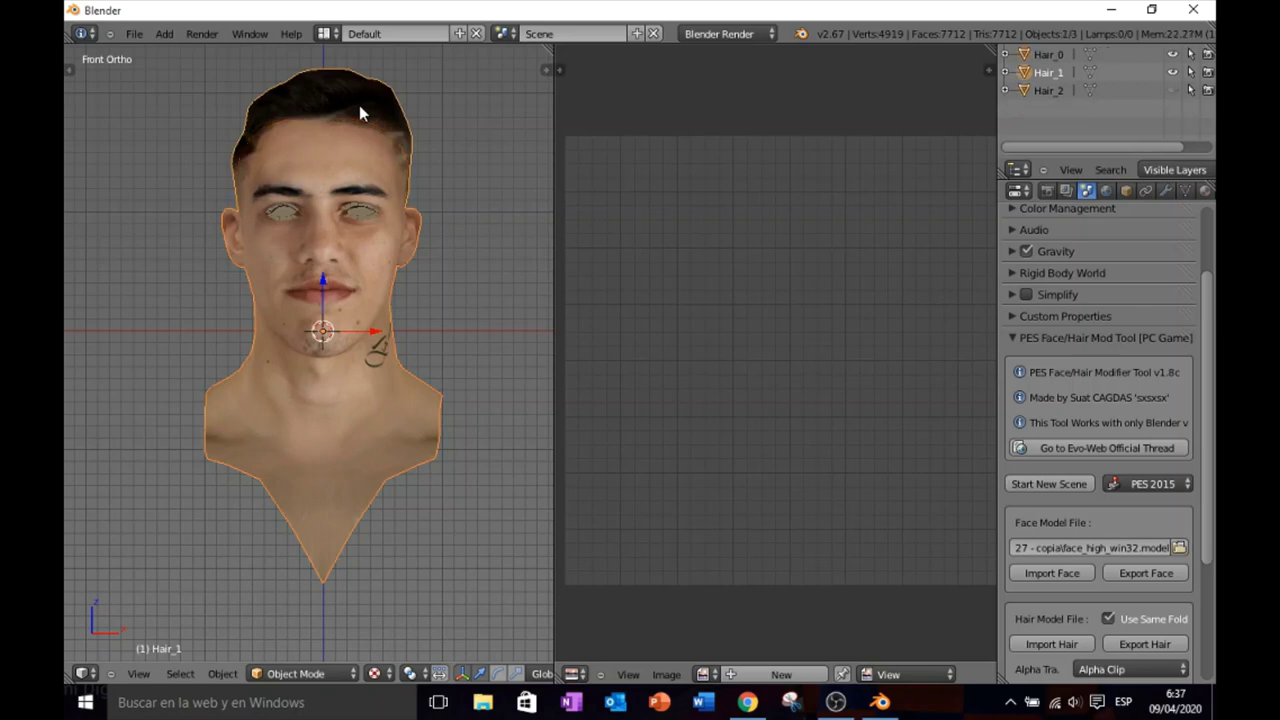
click(292, 673)
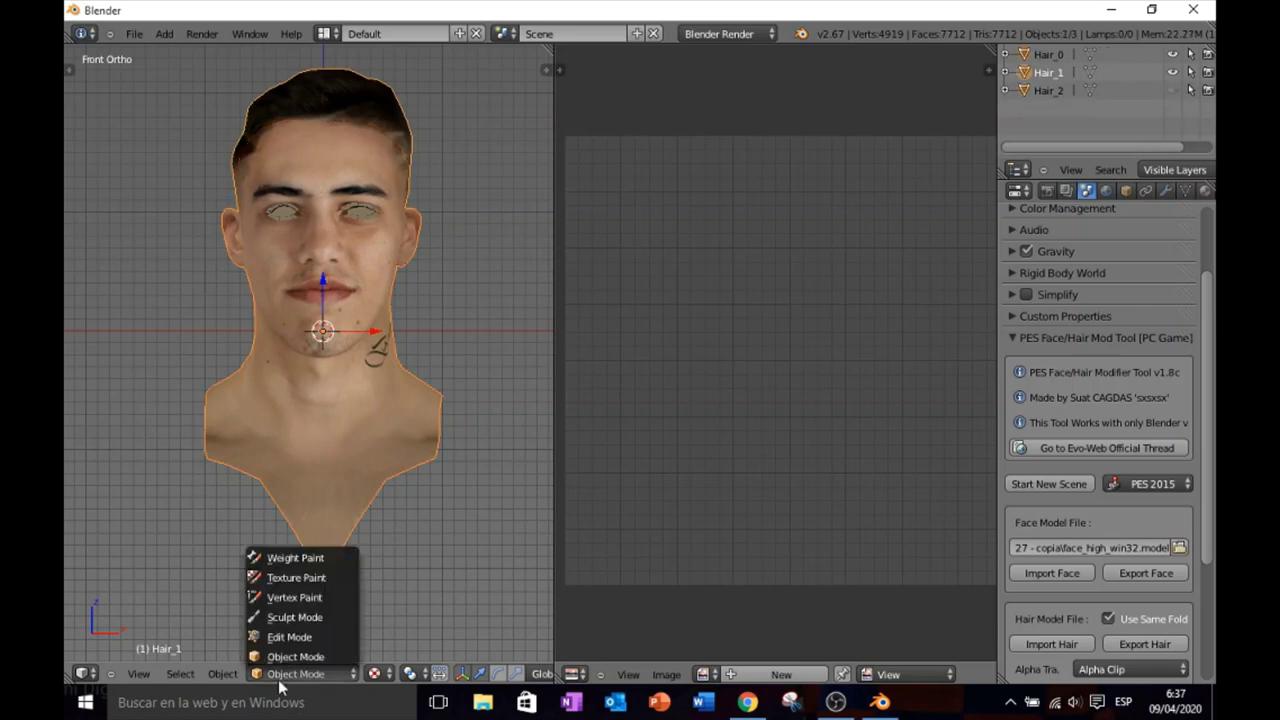
Step: Put Hair_1 in Edit Mode with all selected, show its UV Maps, and widen the viewport
click(295, 634)
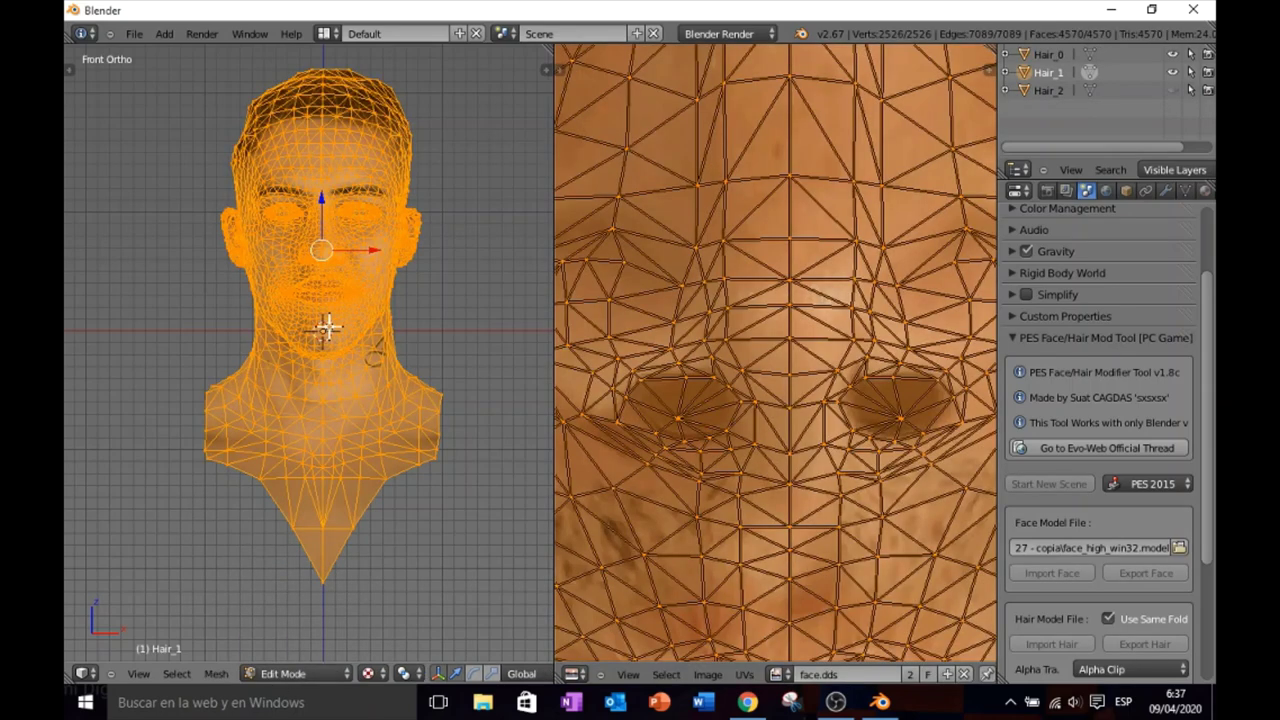
right_click(328, 326)
key(a)
key(a)
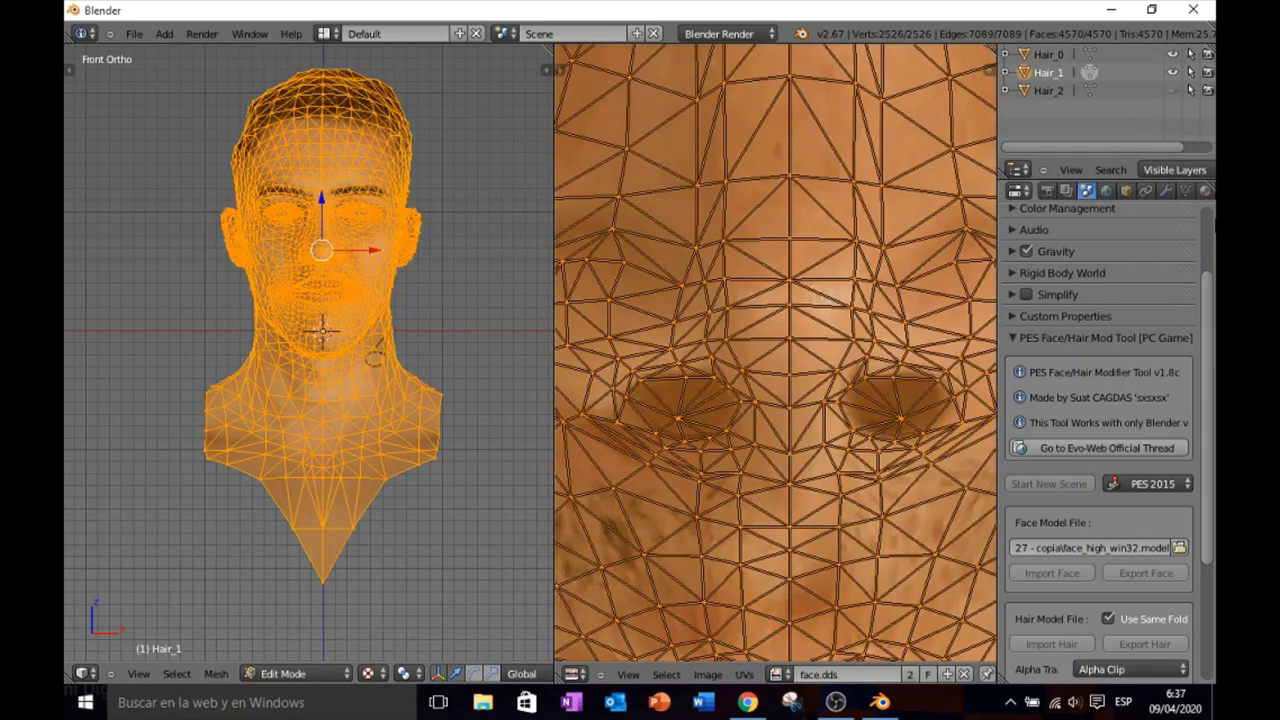
click(1185, 191)
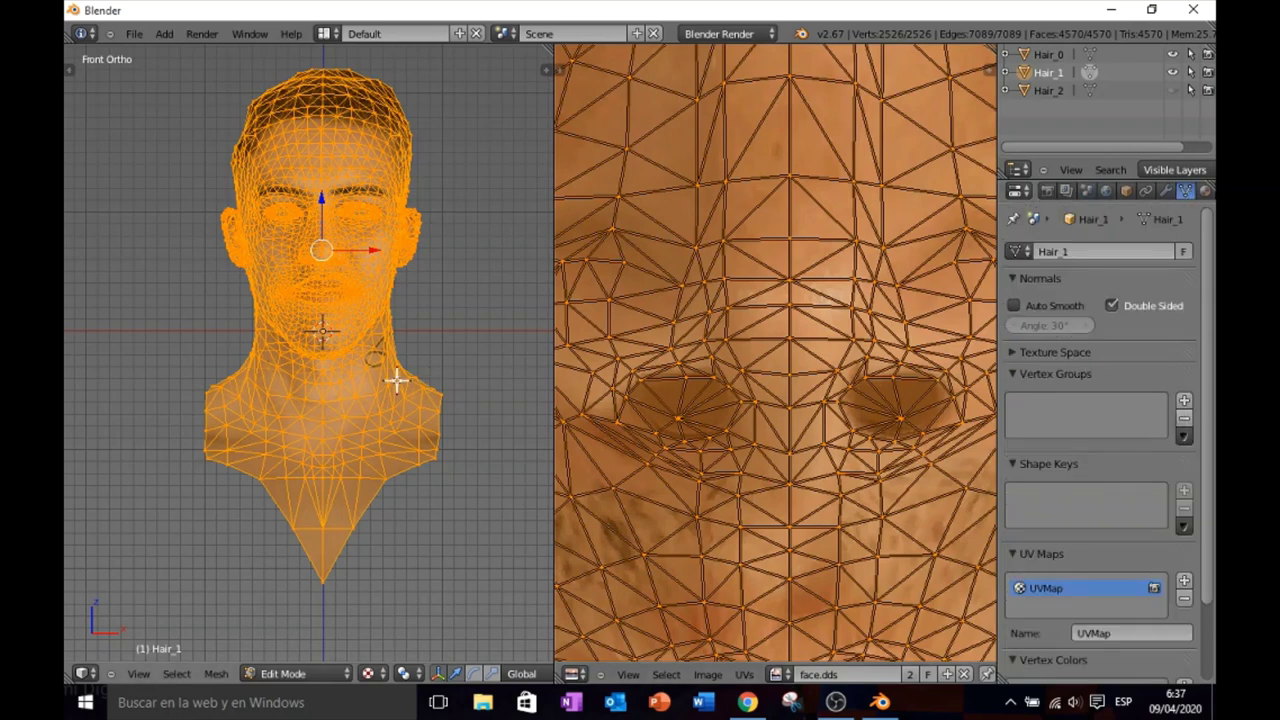
right_click(396, 378)
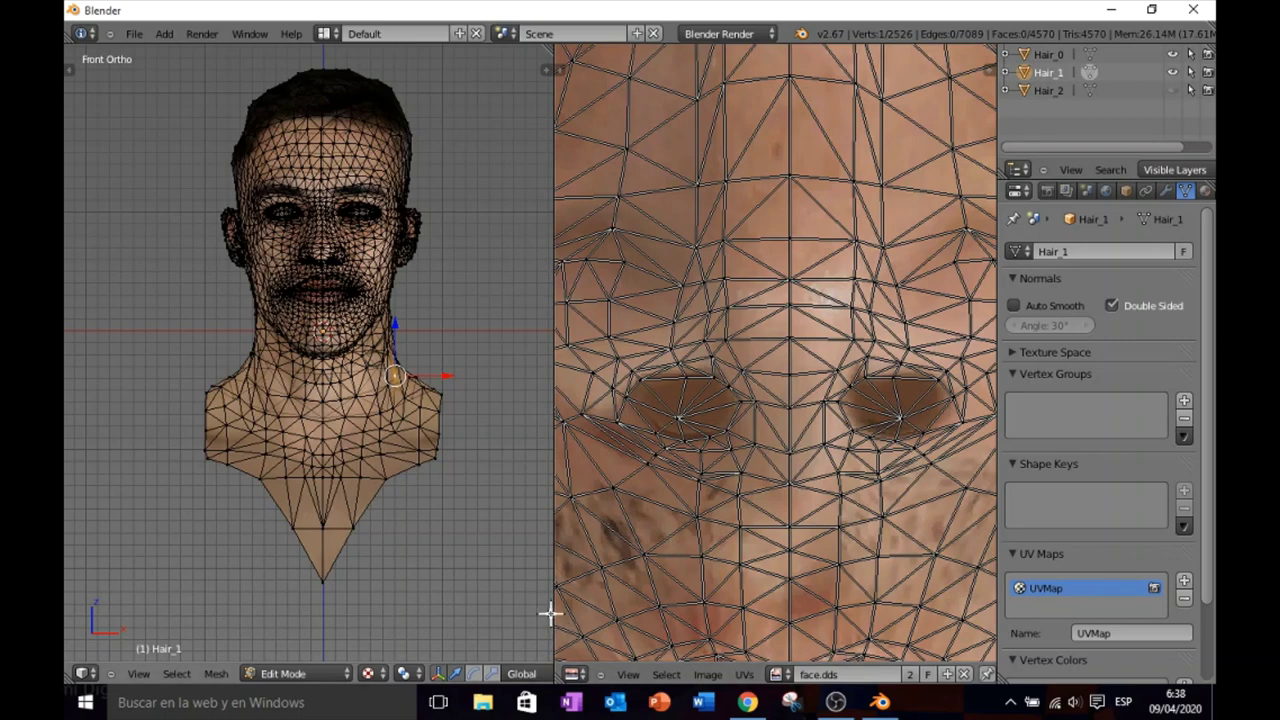
drag(551, 614, 629, 600)
Step: Add the background-removed face photo as a viewport background image
key(n)
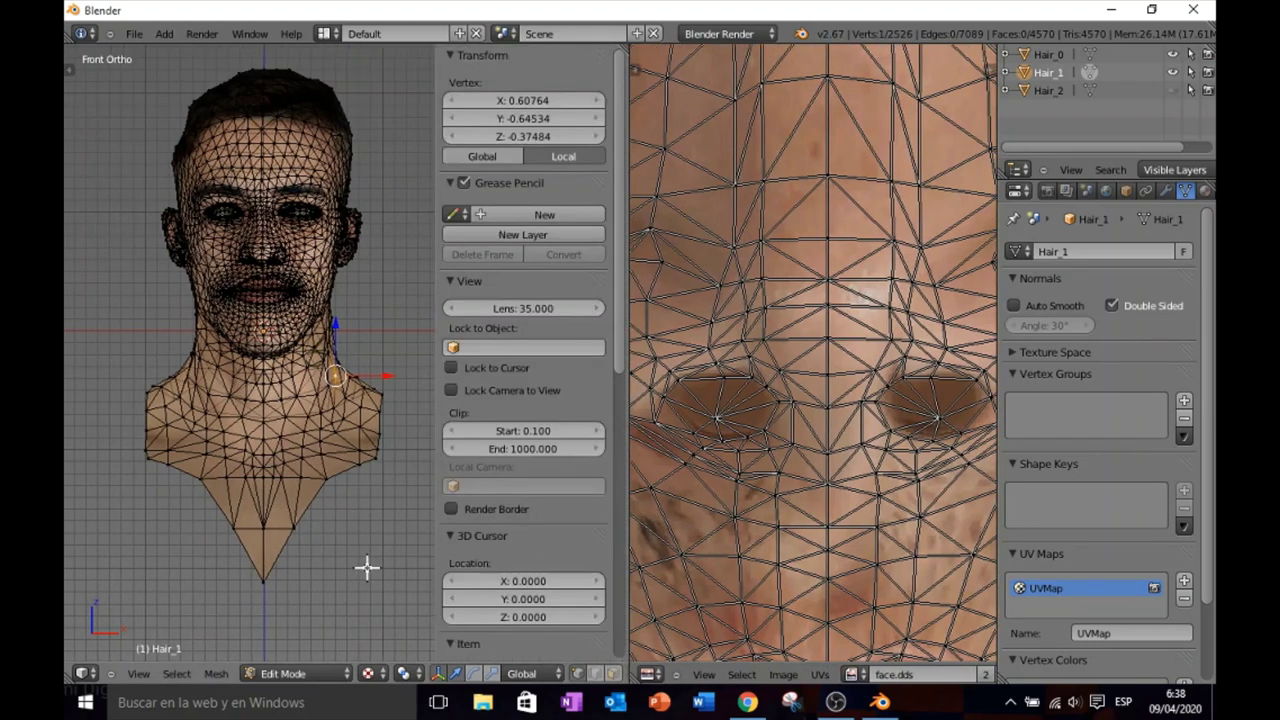
scroll(471, 487, down, 6)
scroll(471, 487, down, 6)
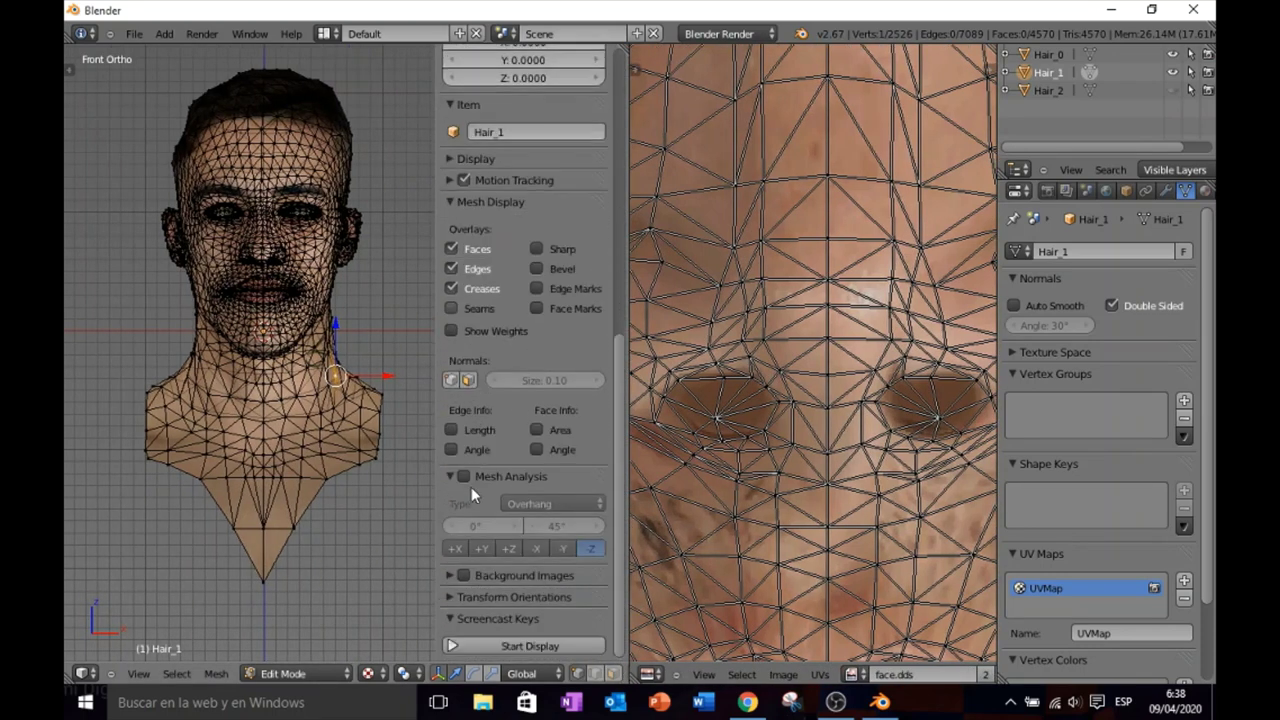
click(451, 576)
click(473, 600)
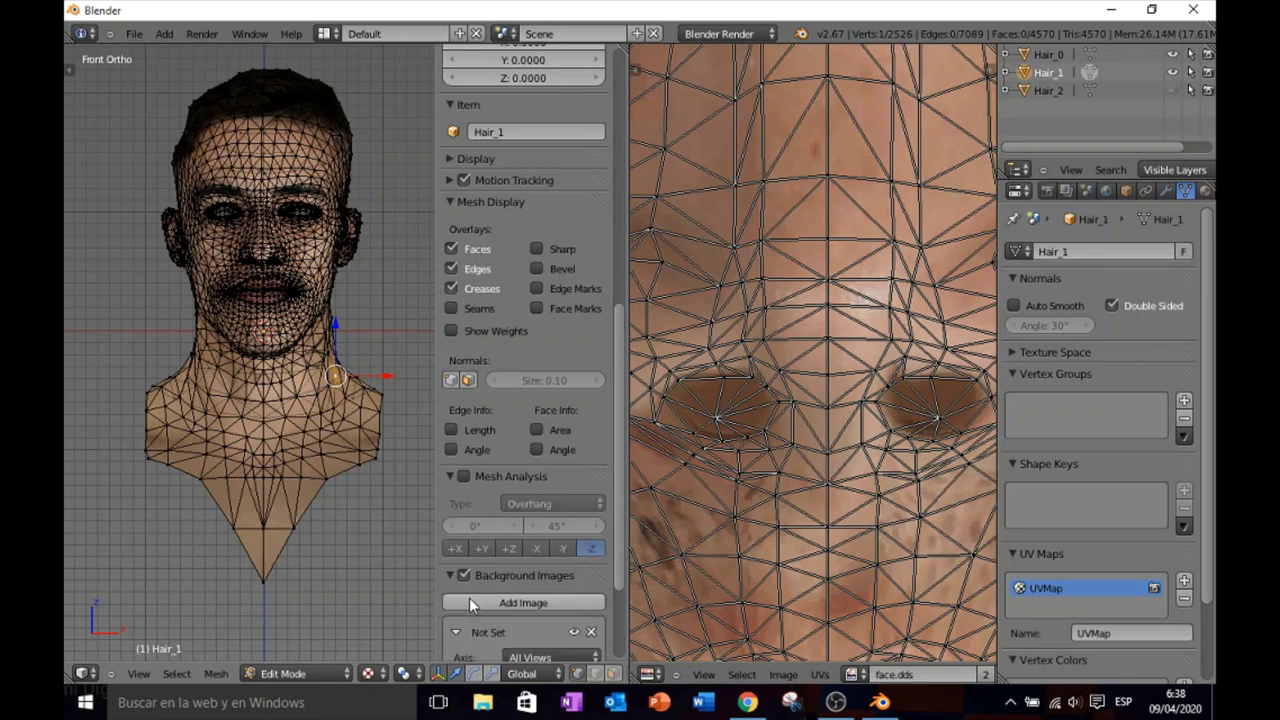
scroll(473, 610, down, 4)
click(505, 636)
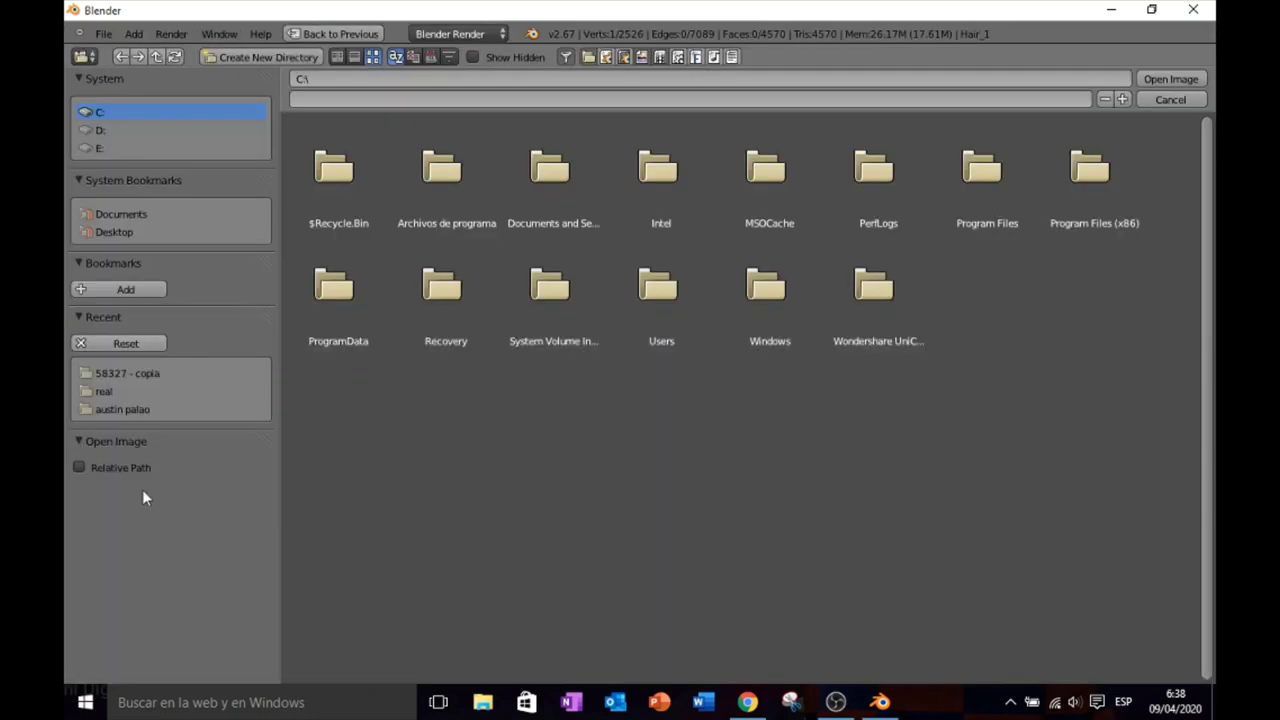
click(116, 405)
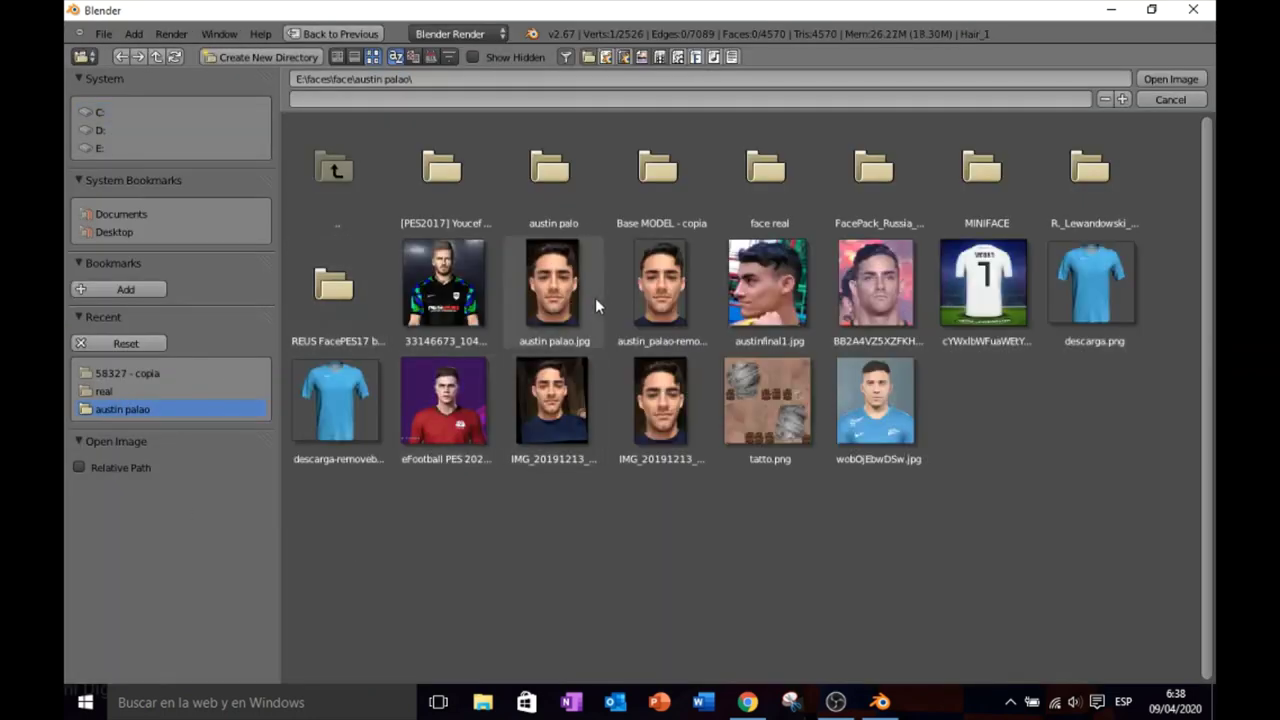
click(696, 323)
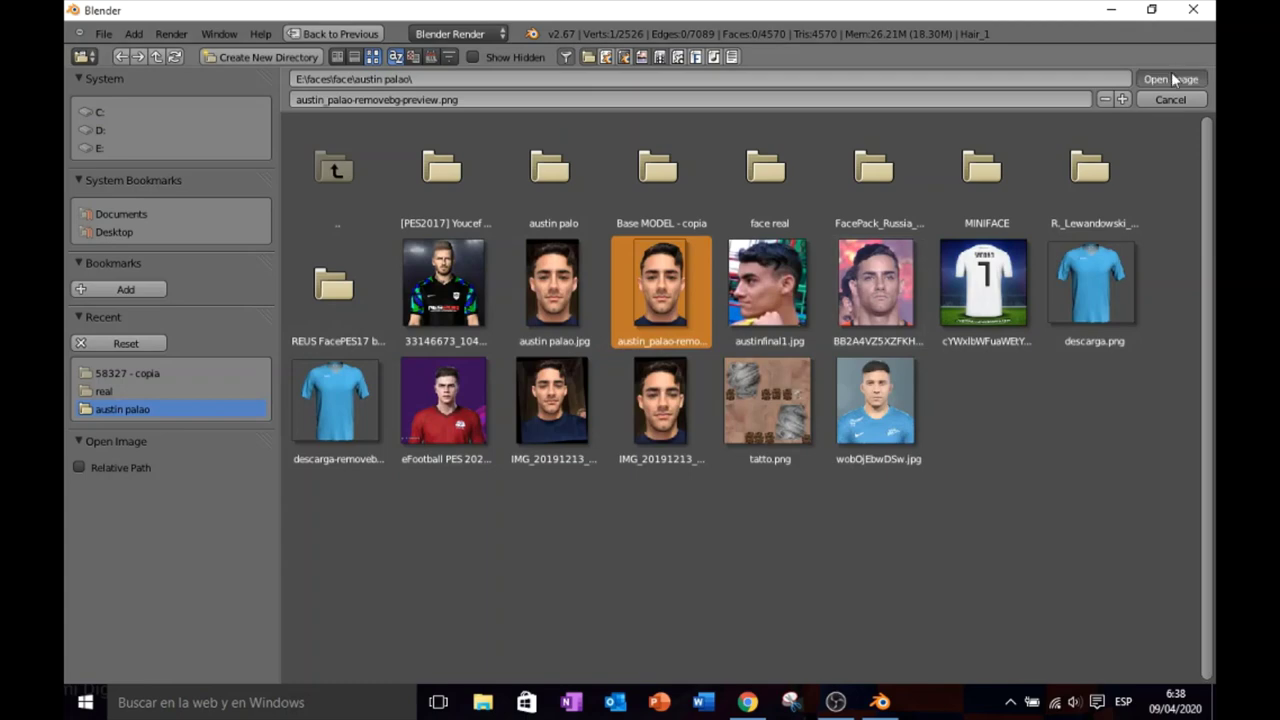
click(1170, 79)
Step: Set the background image size to 0.9
scroll(270, 310, down, 7)
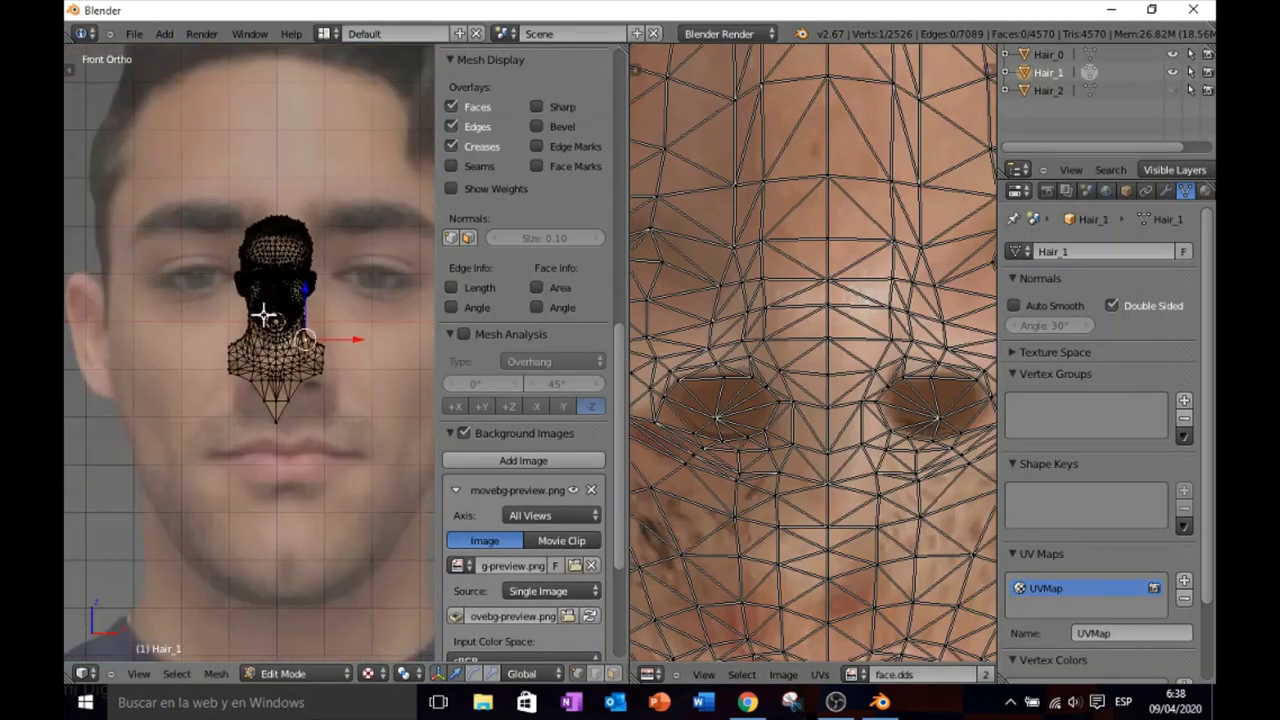
scroll(539, 467, down, 5)
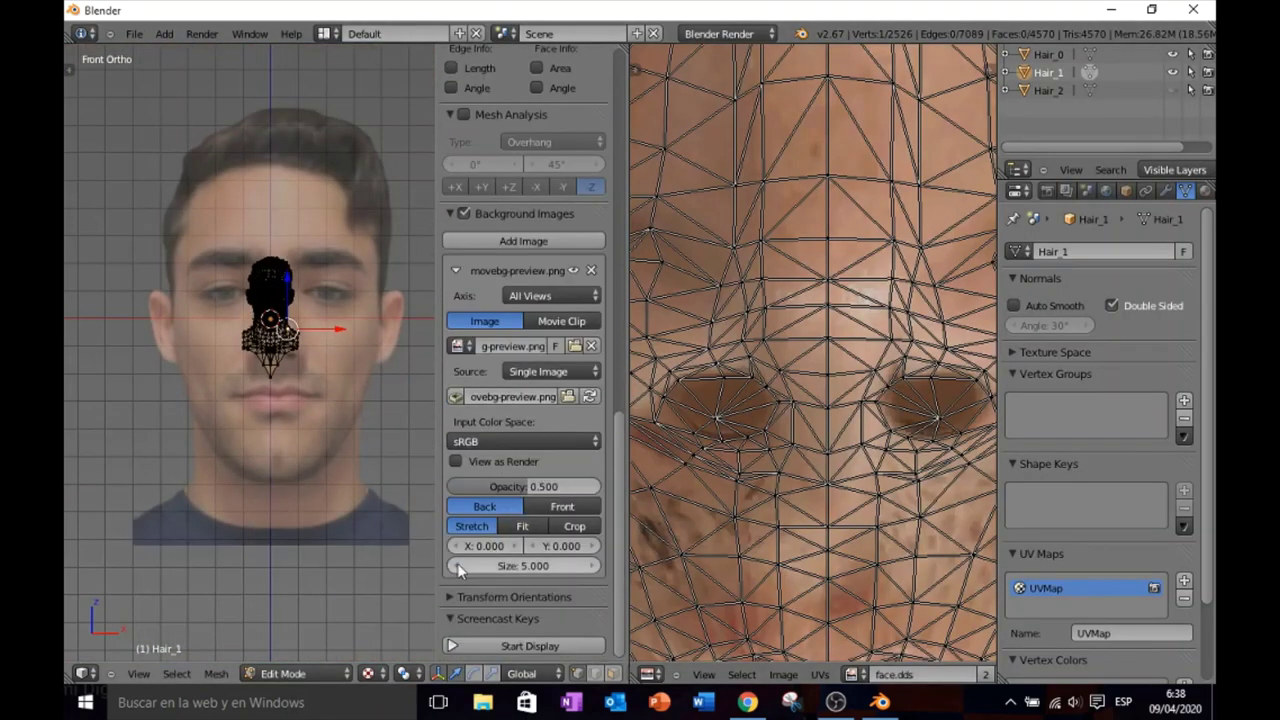
click(497, 565)
key(BackSpace)
key(BackSpace)
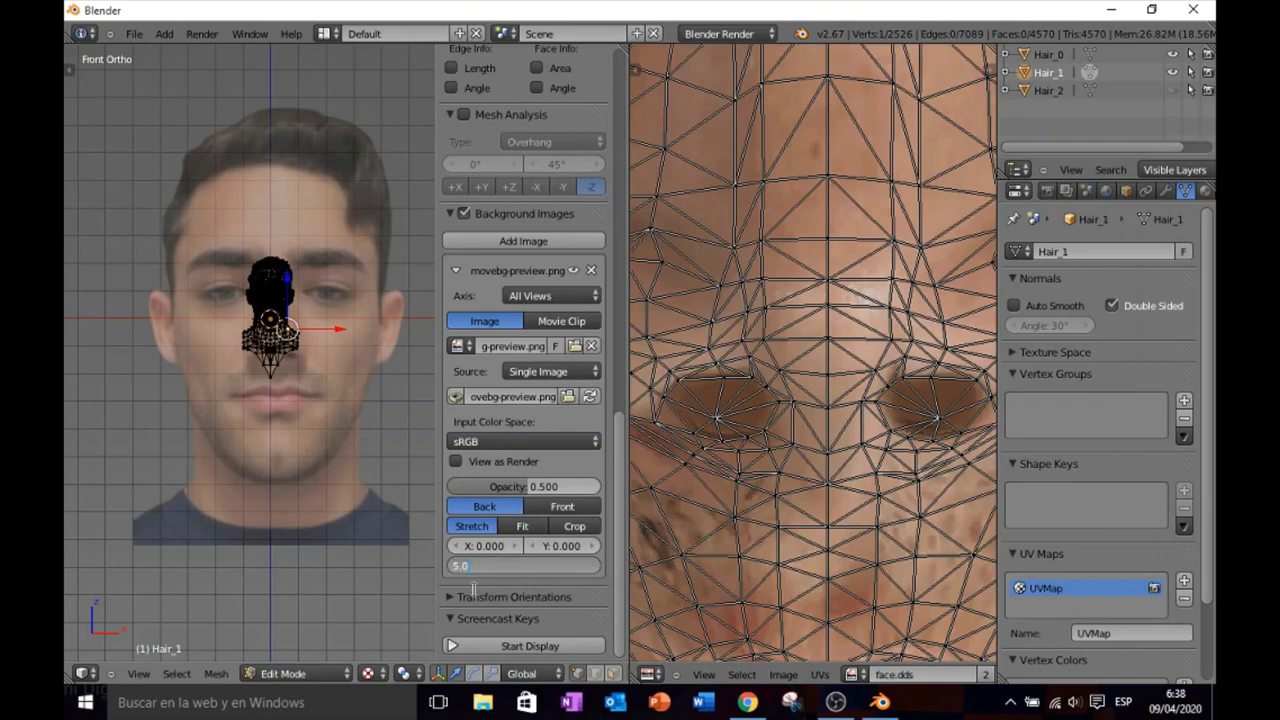
key(Return)
click(452, 565)
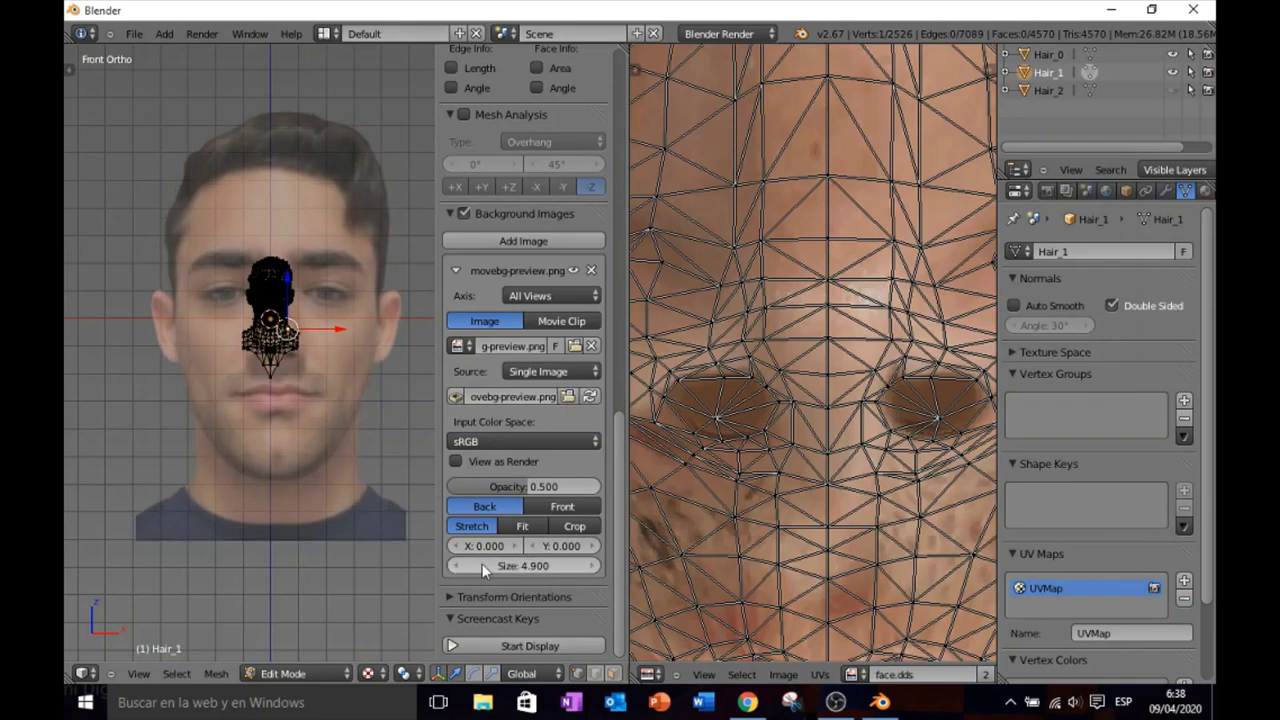
click(452, 565)
ctrl+scroll(486, 563, down, 1)
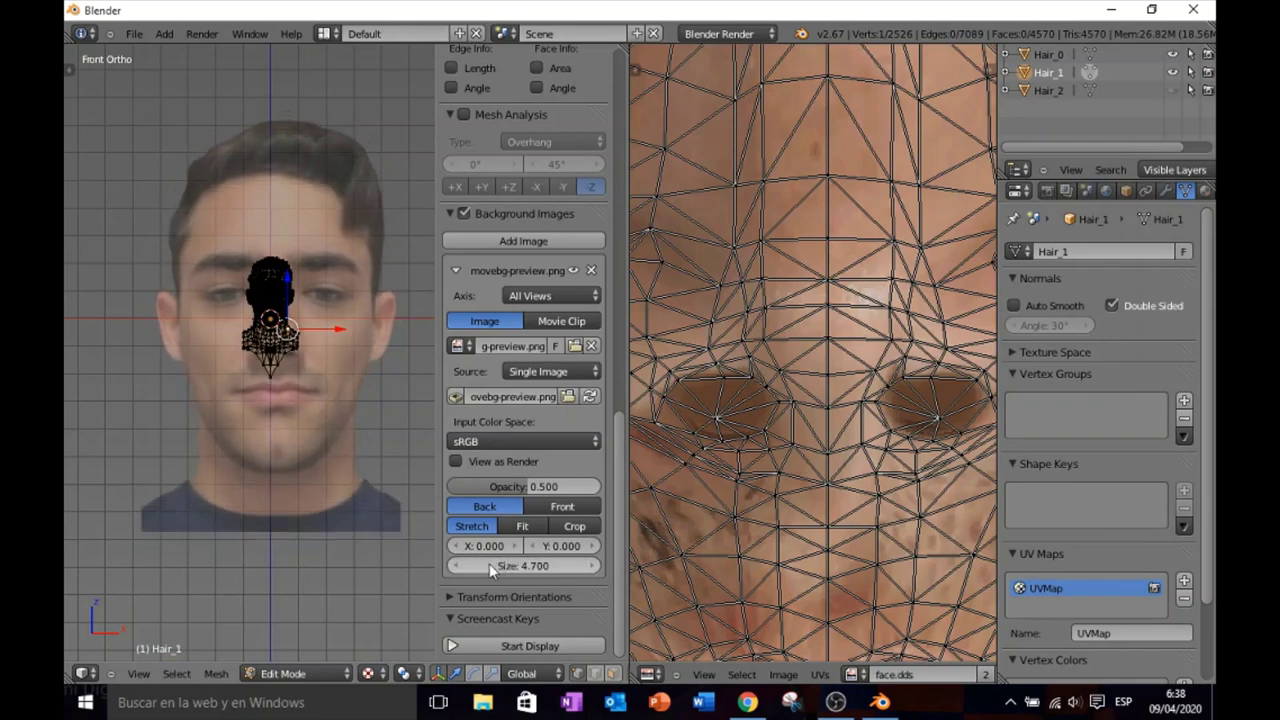
click(600, 563)
click(600, 563)
click(547, 566)
key(BackSpace)
key(BackSpace)
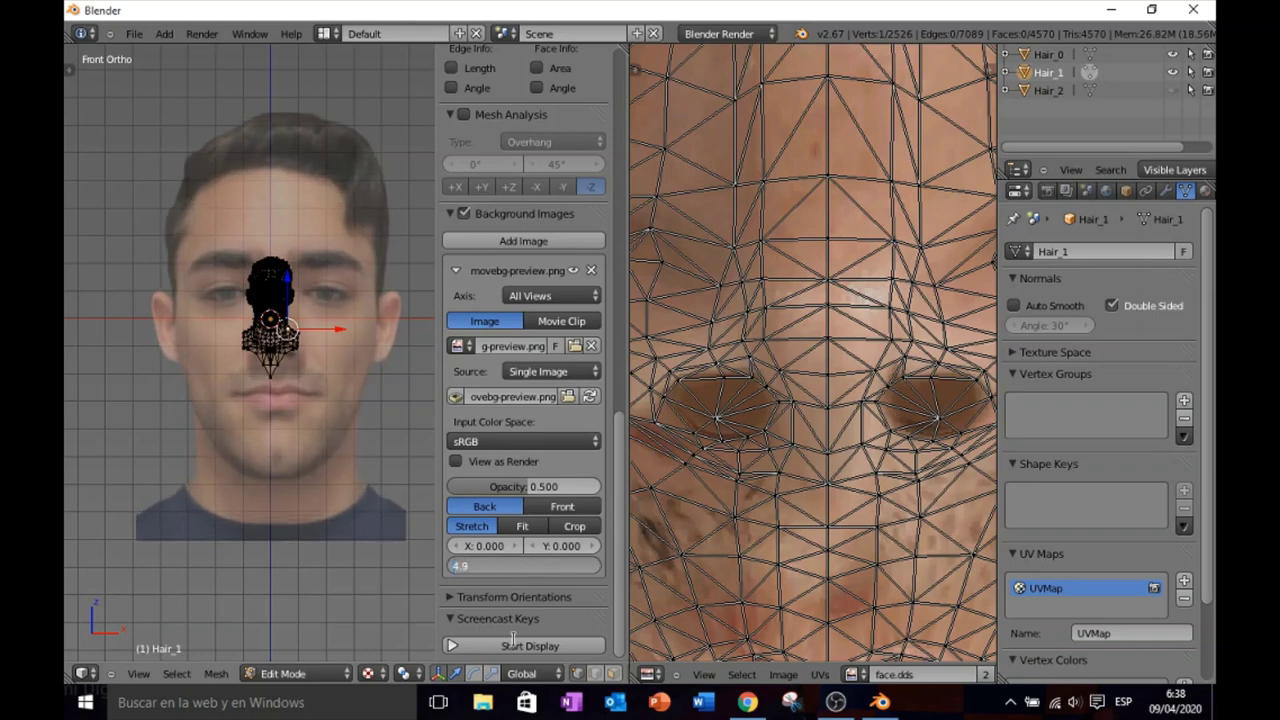
key(Return)
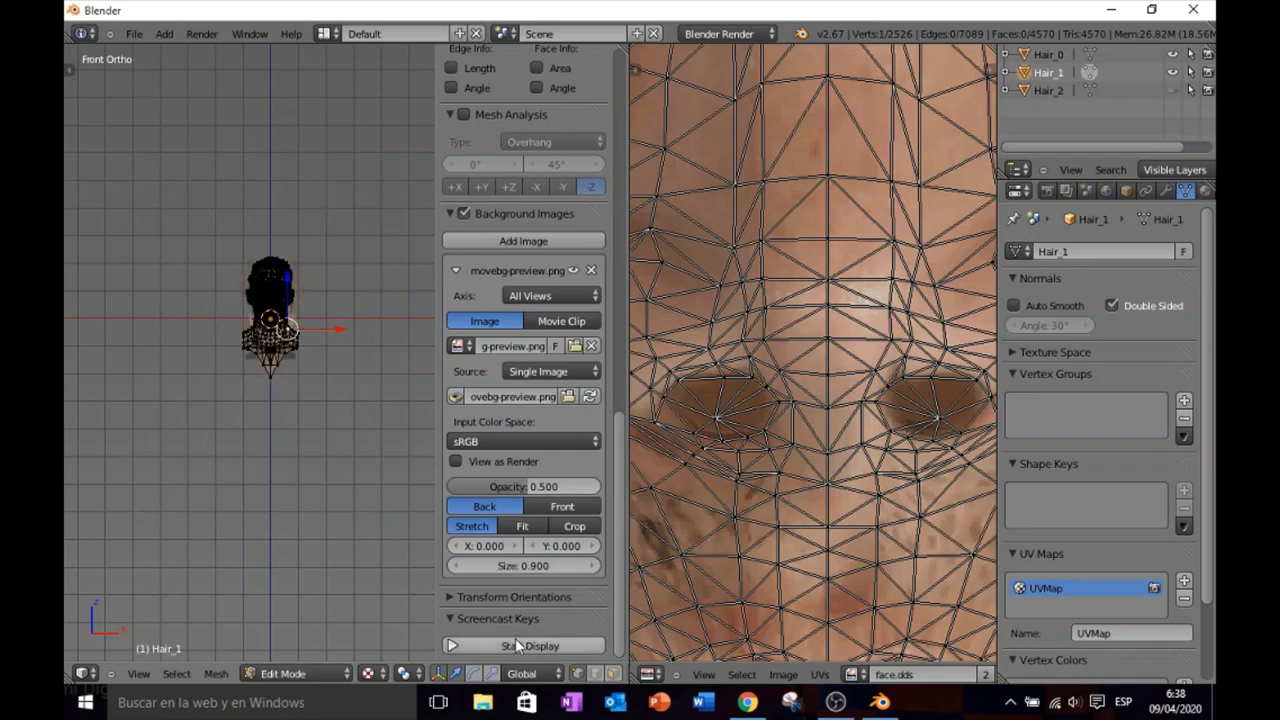
Step: Offset the background image slightly left and to Y 0.51, shown in front of the mesh
click(458, 548)
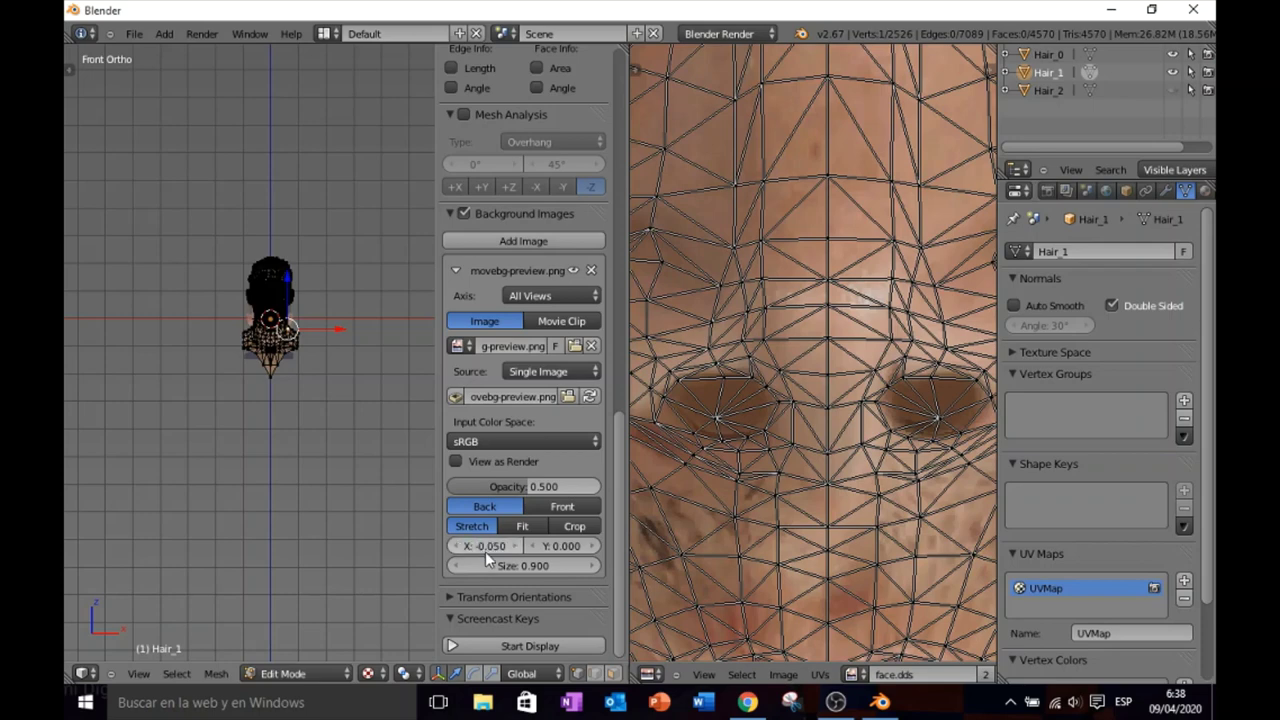
click(550, 546)
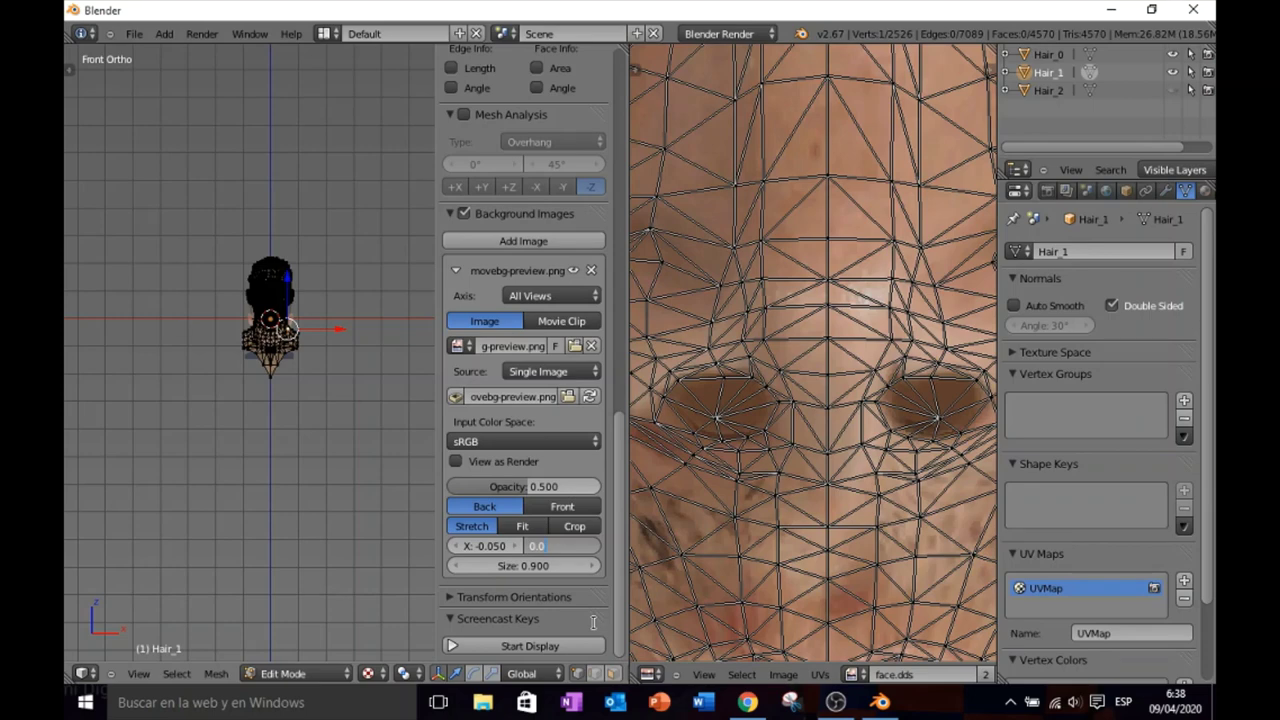
text(0.51)
key(Return)
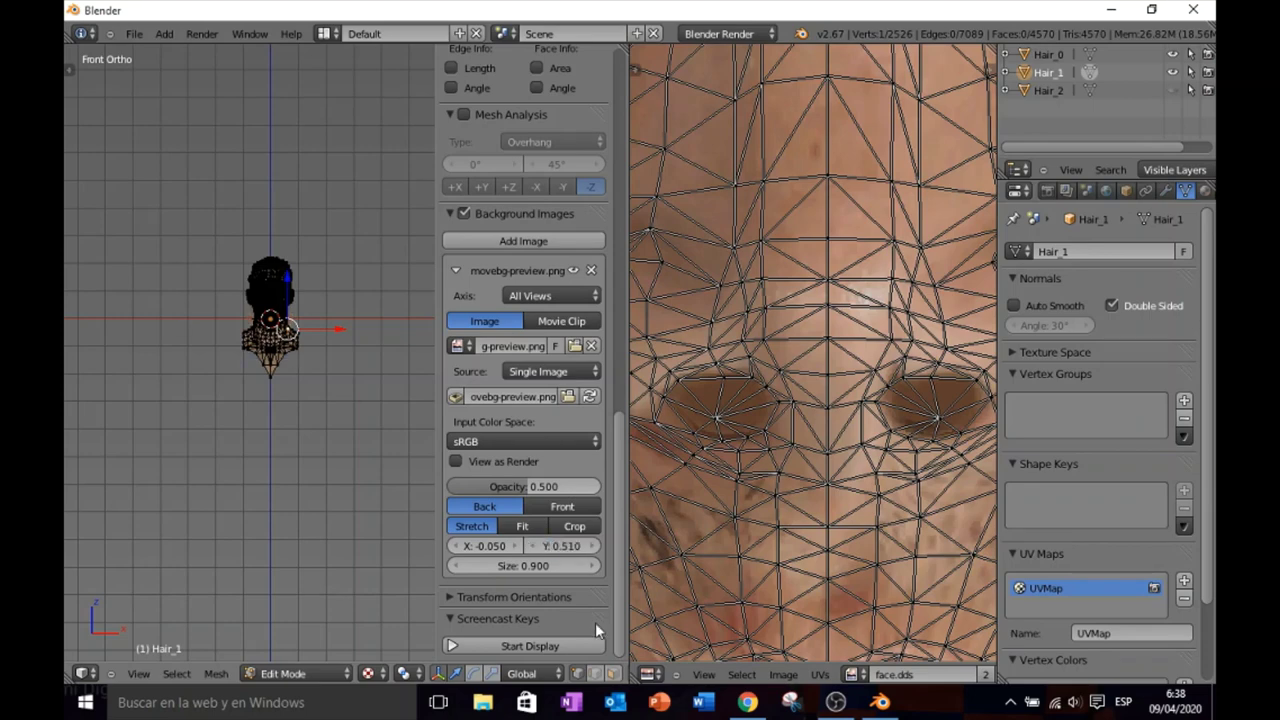
scroll(323, 329, up, 6)
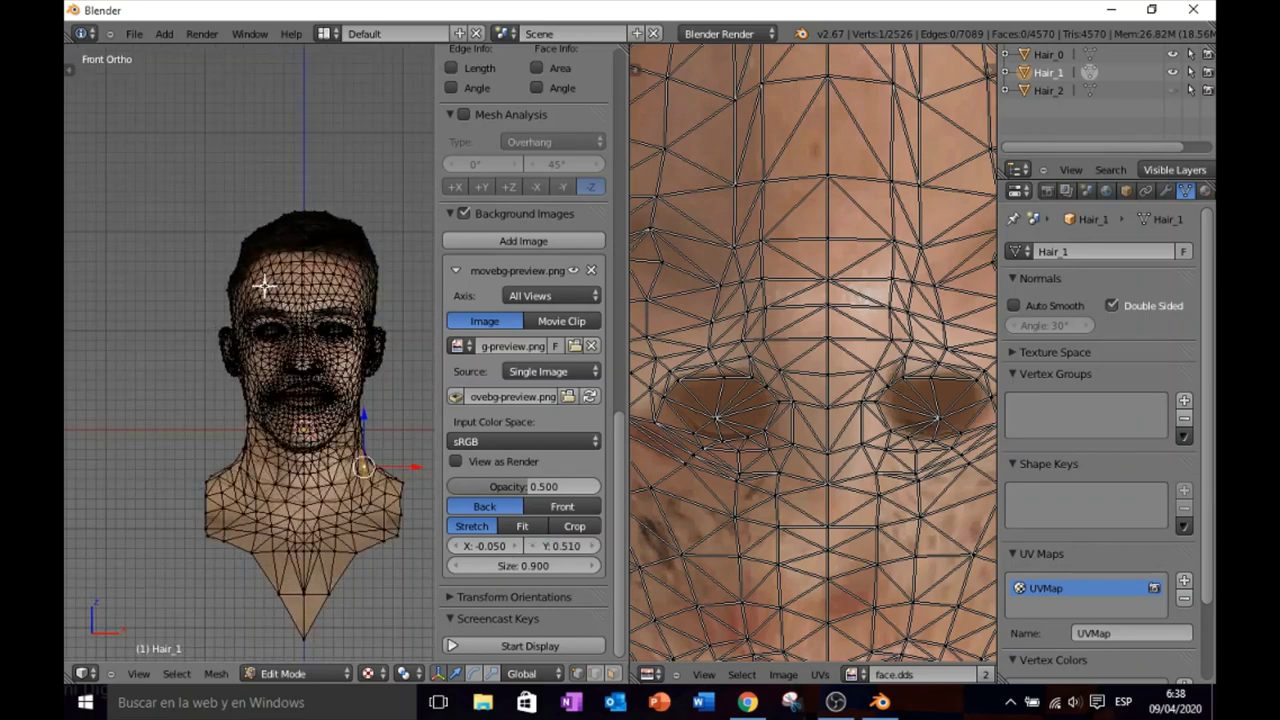
scroll(275, 345, up, 3)
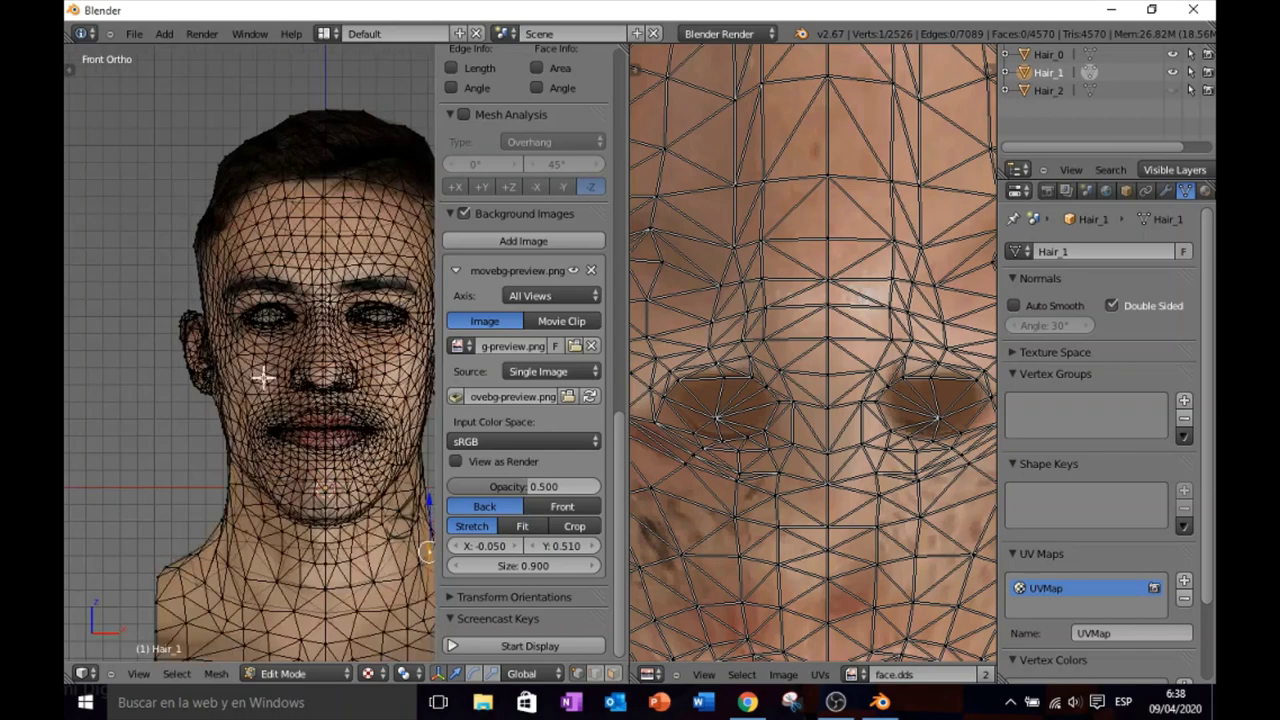
click(566, 510)
scroll(95, 320, down, 2)
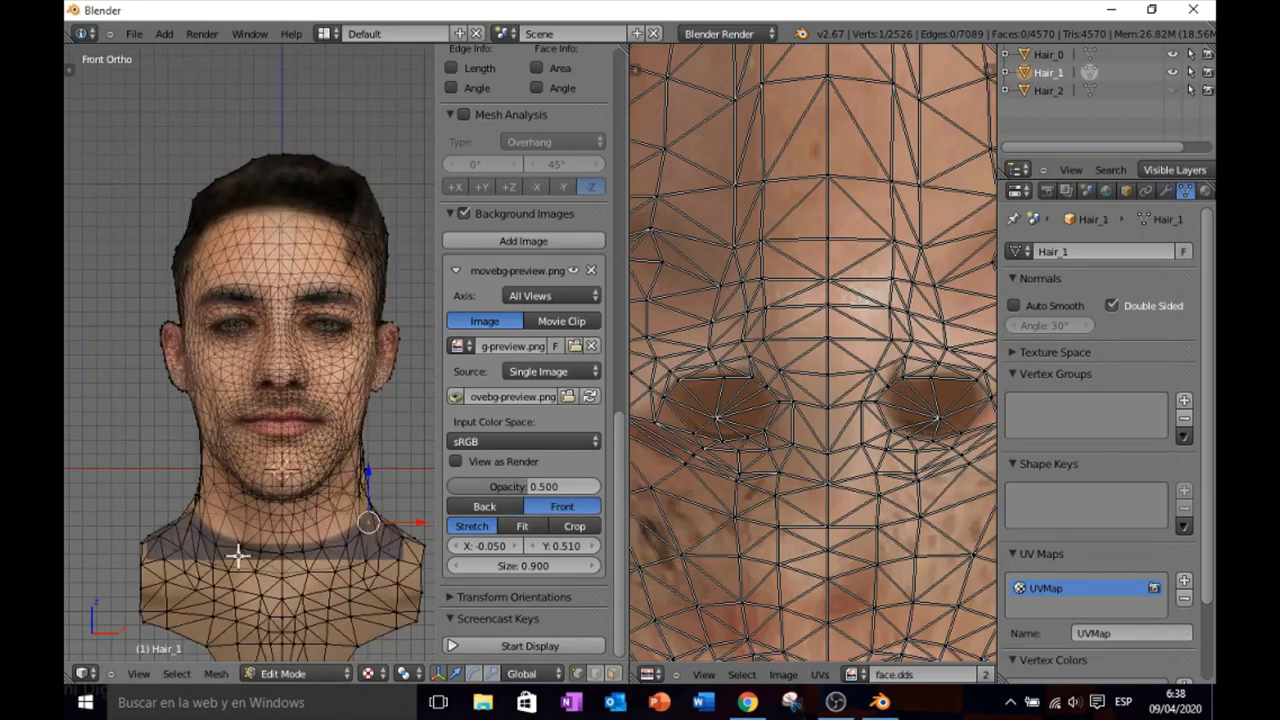
scroll(300, 430, up, 4)
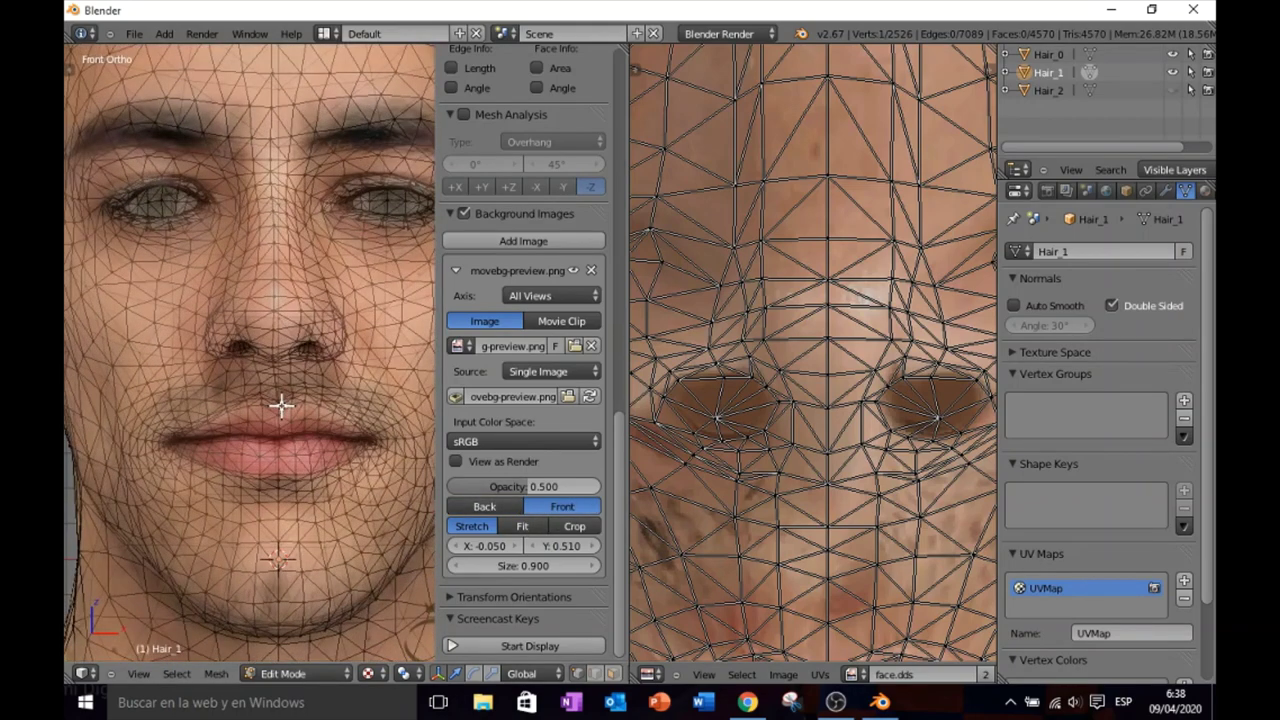
scroll(281, 404, down, 3)
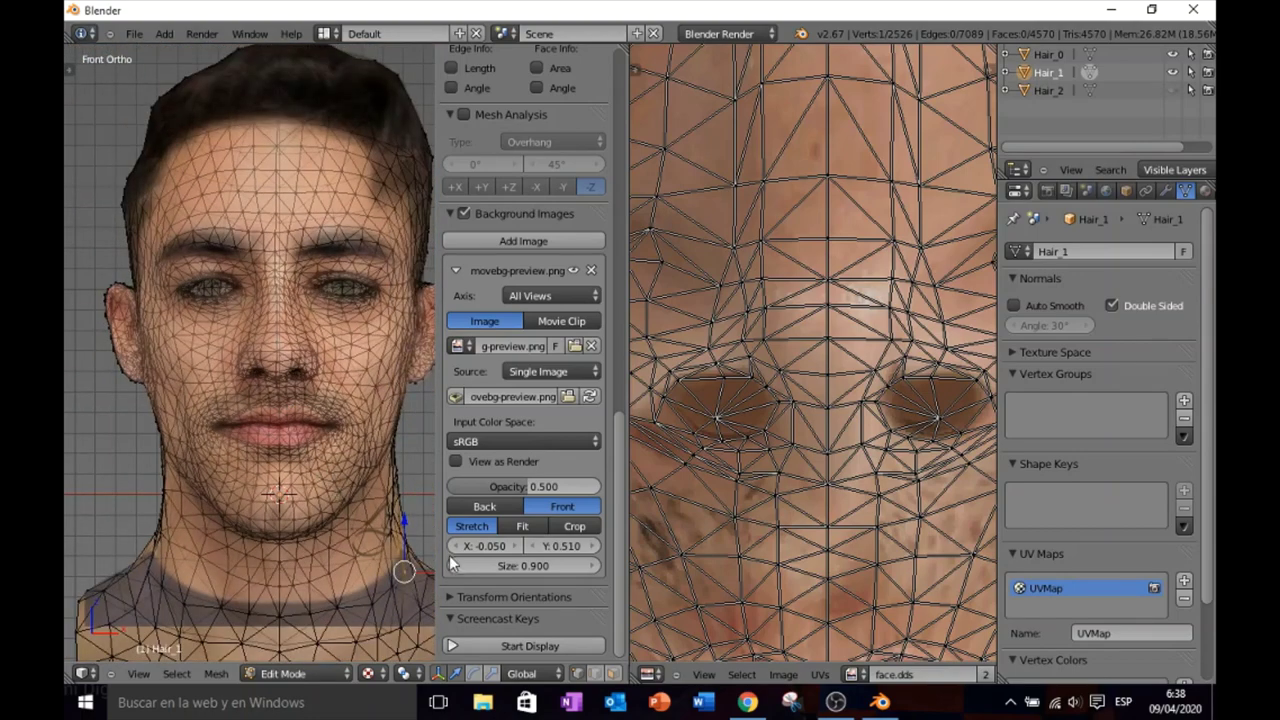
Step: Select all face vertices and check the Material, Scene and Object Data tabs
key(a)
key(a)
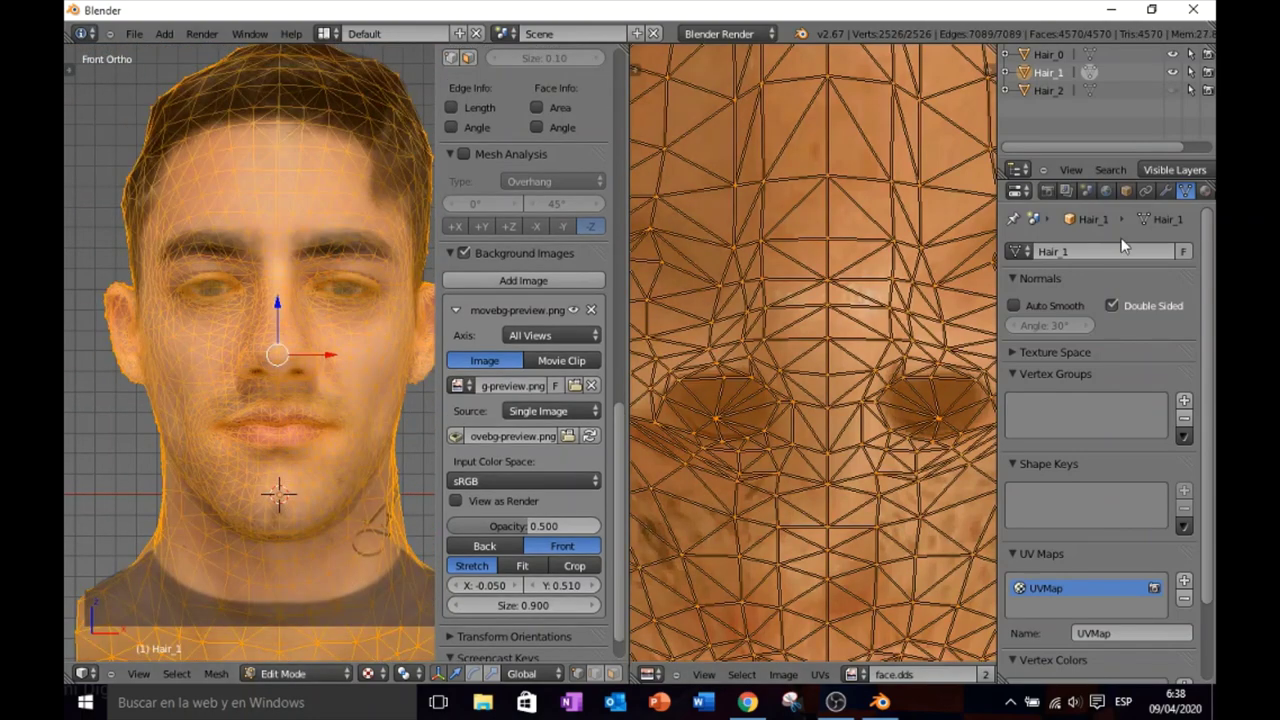
click(1205, 193)
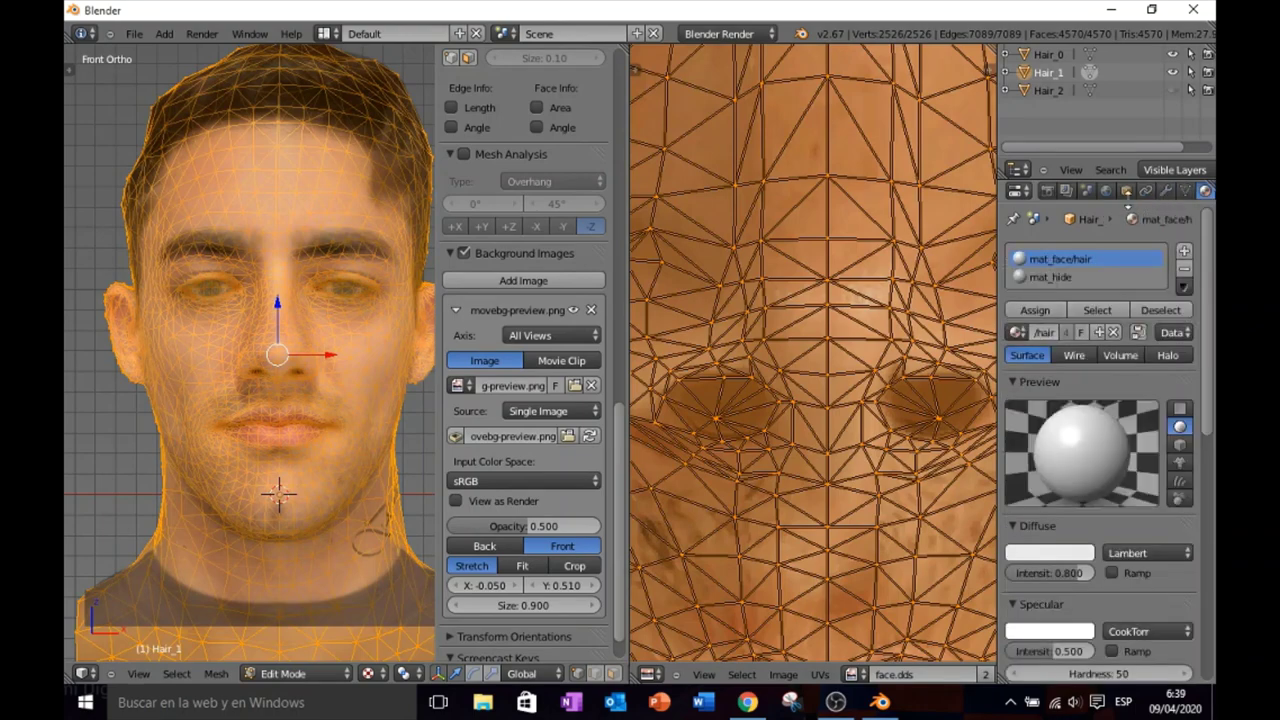
click(1086, 192)
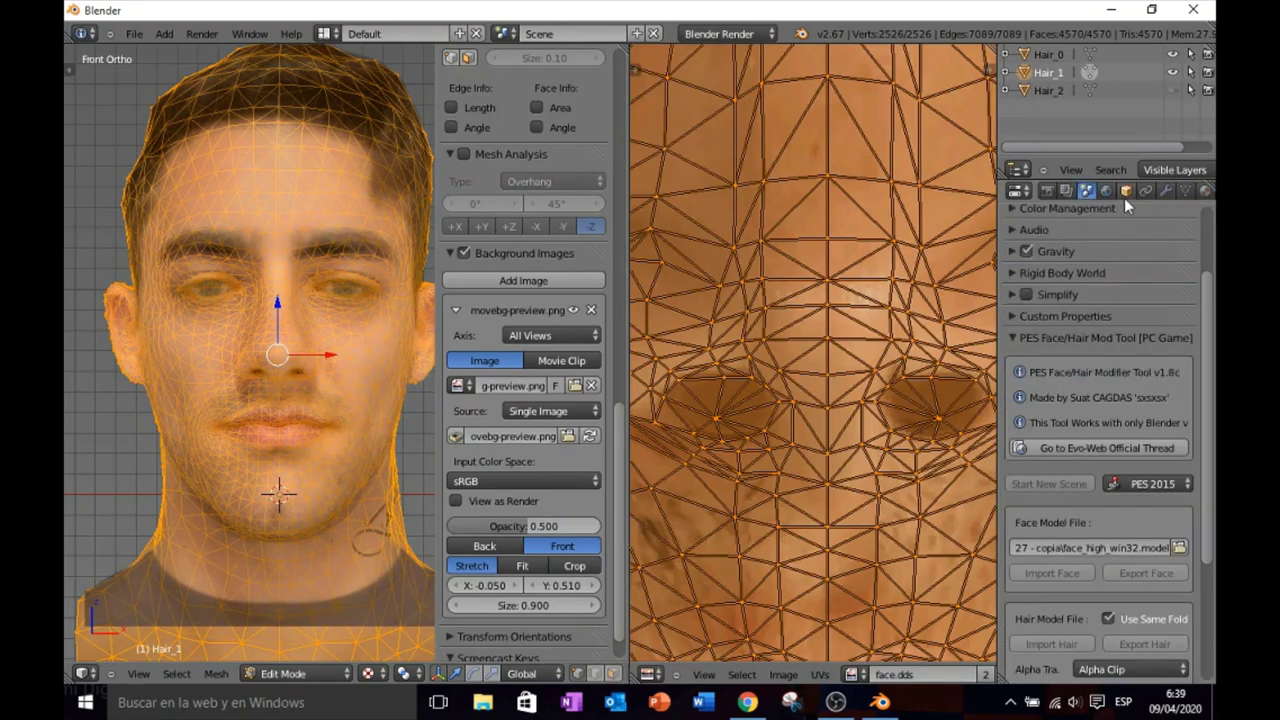
click(1182, 189)
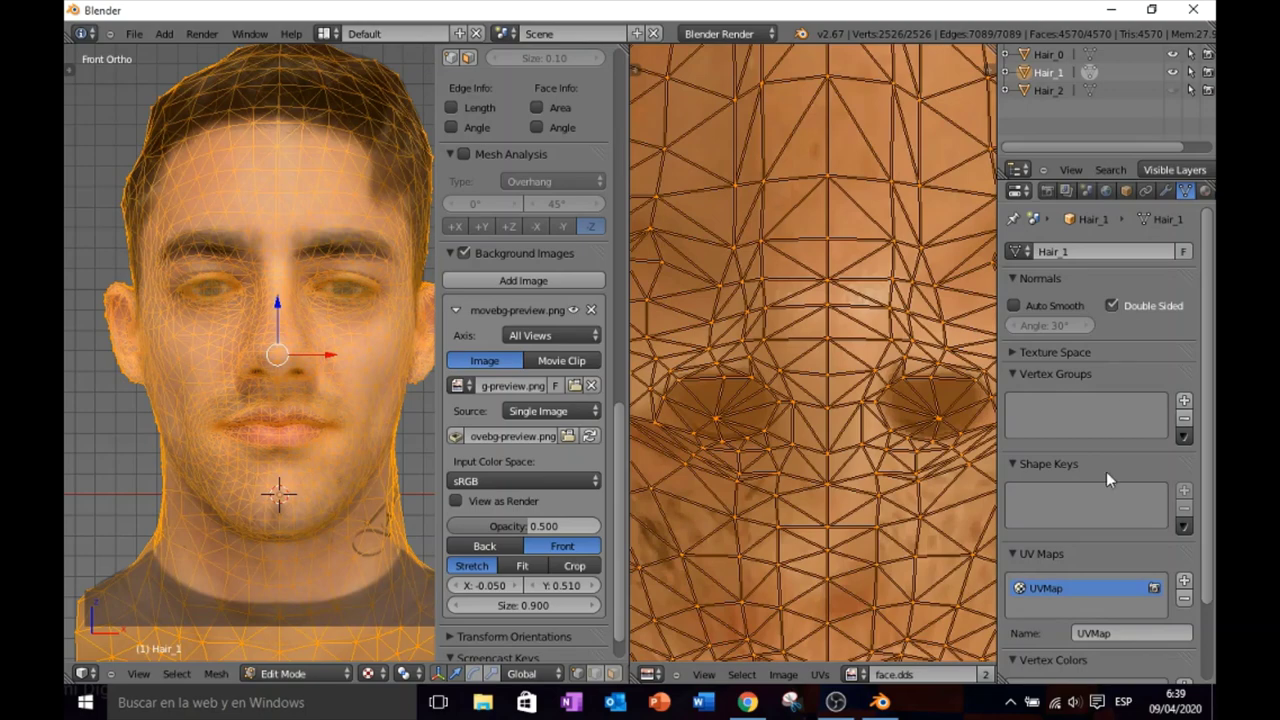
Step: Add UVMap.001 and load austin_palao-removebg-preview.png into the UV editor, fitted to view
click(1184, 580)
click(787, 677)
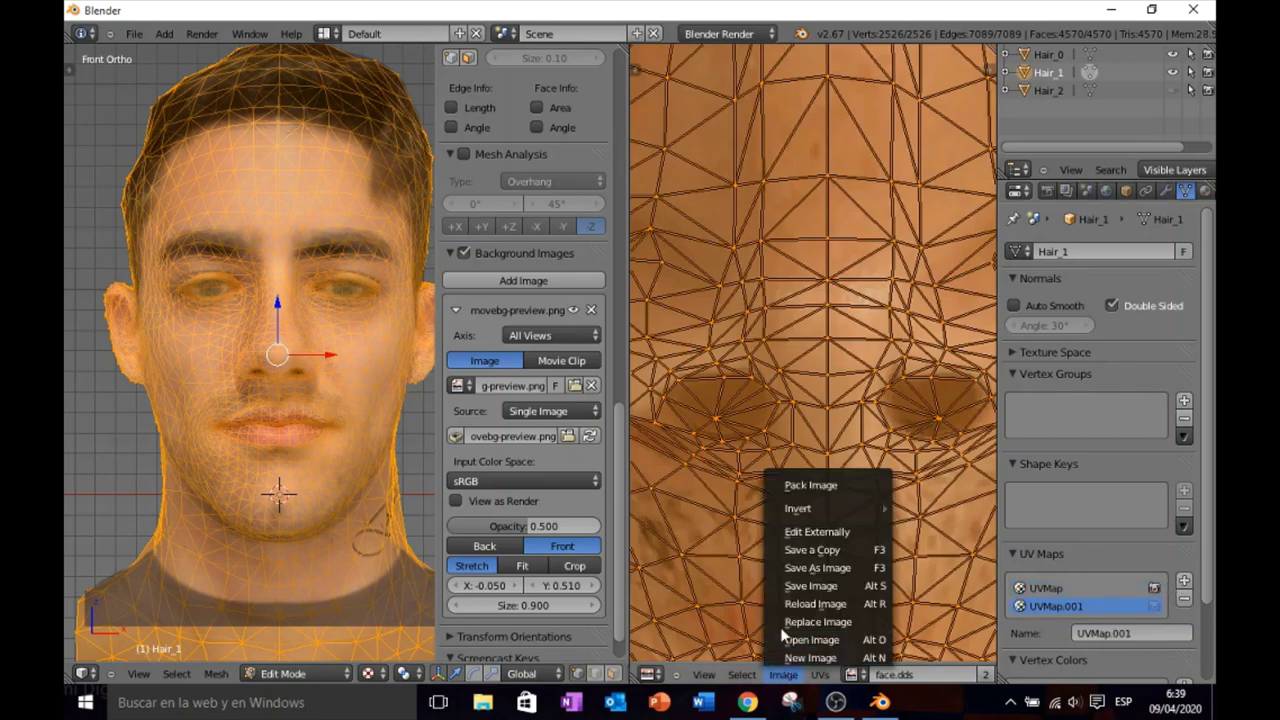
click(780, 642)
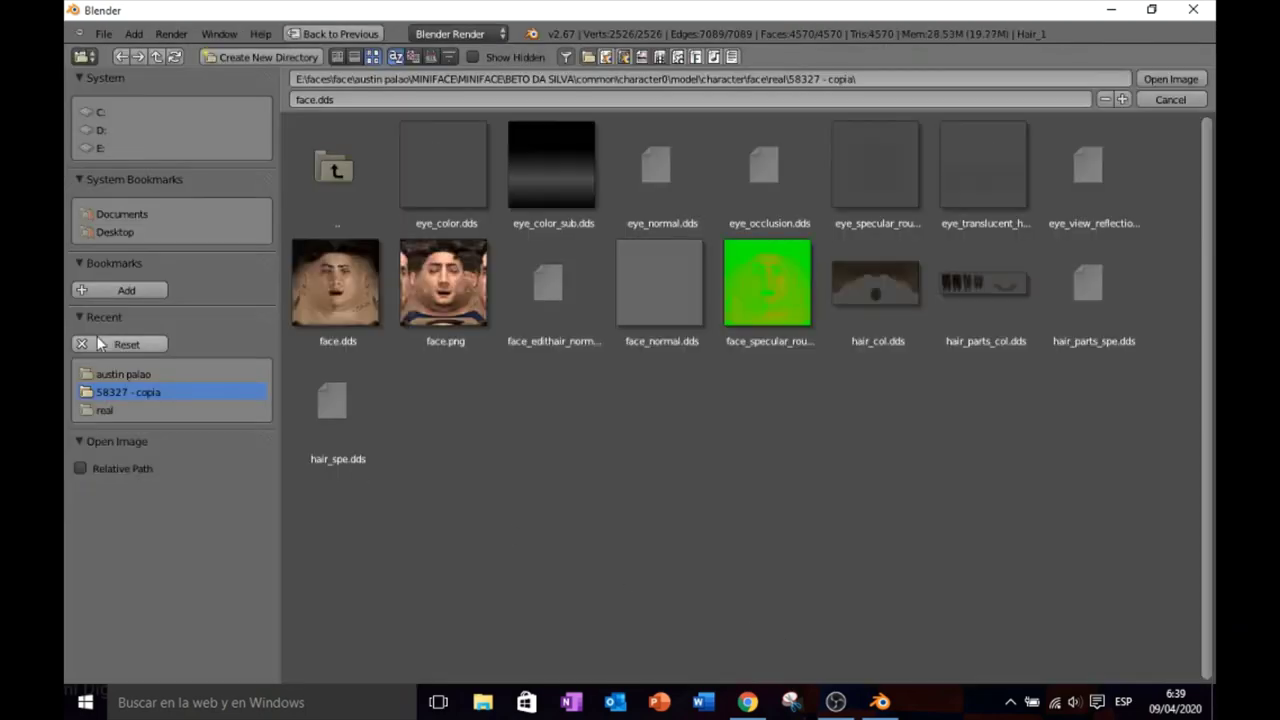
click(115, 374)
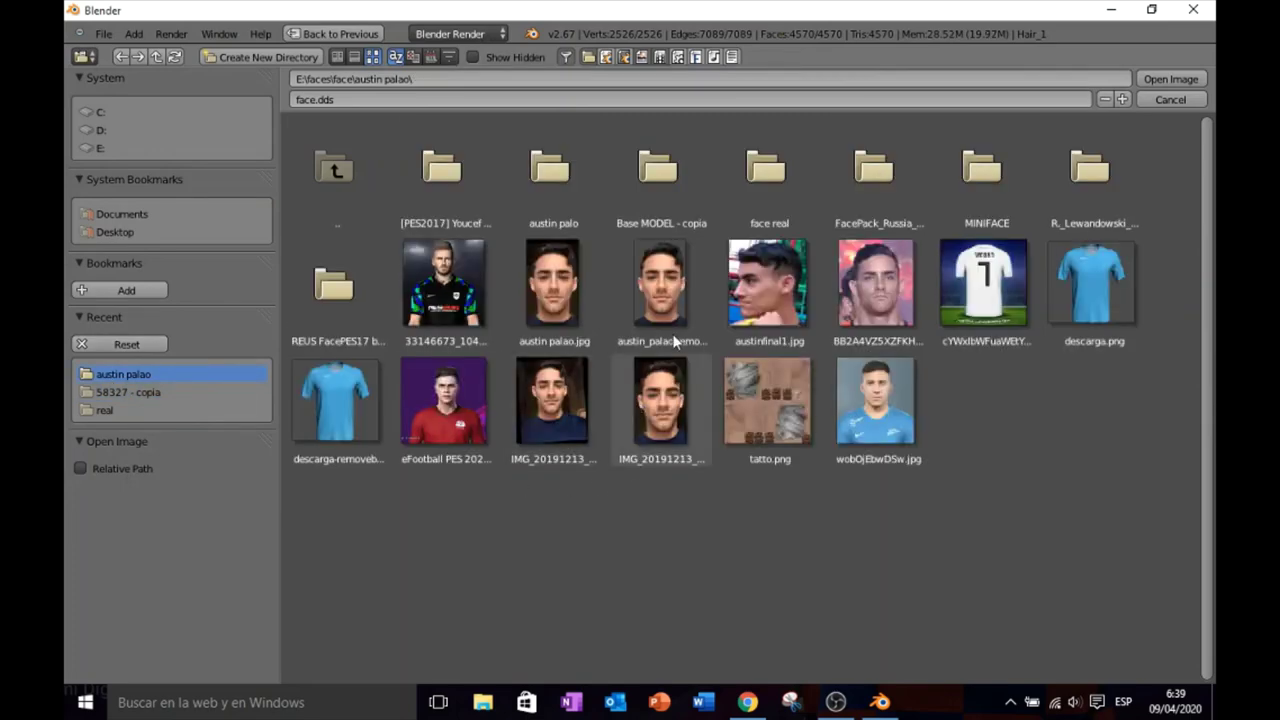
click(660, 285)
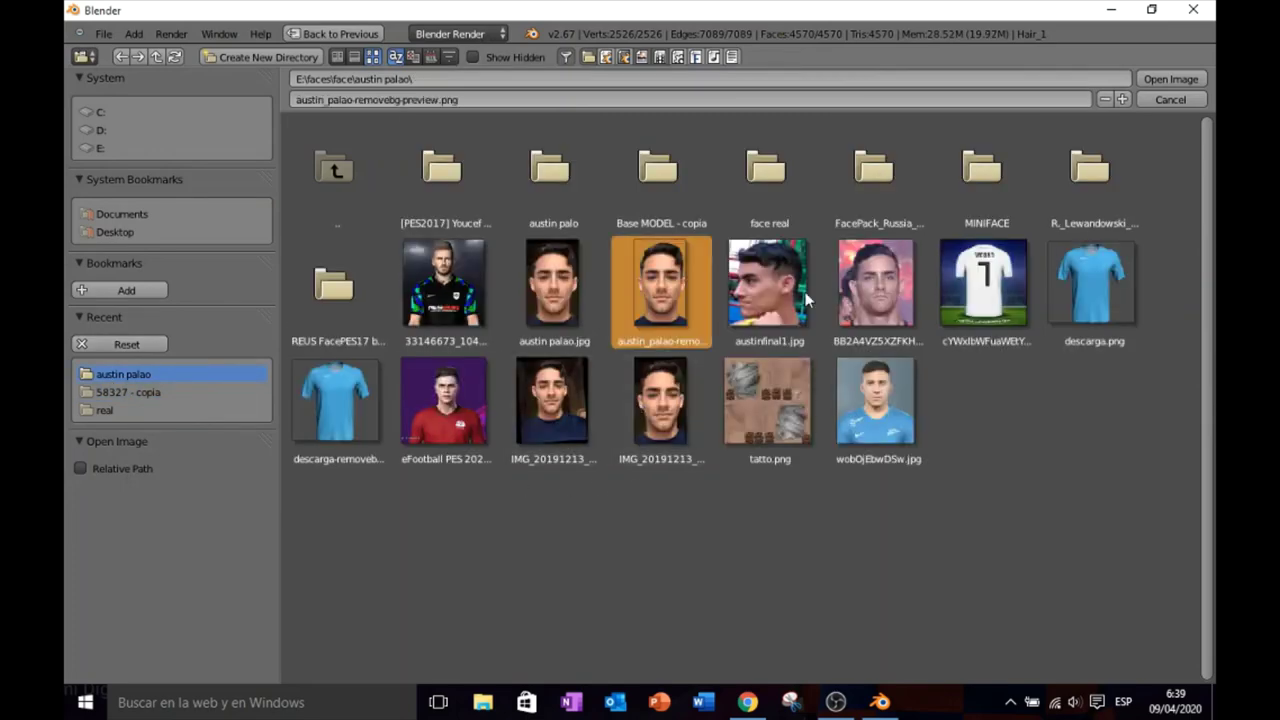
click(1170, 78)
key(Home)
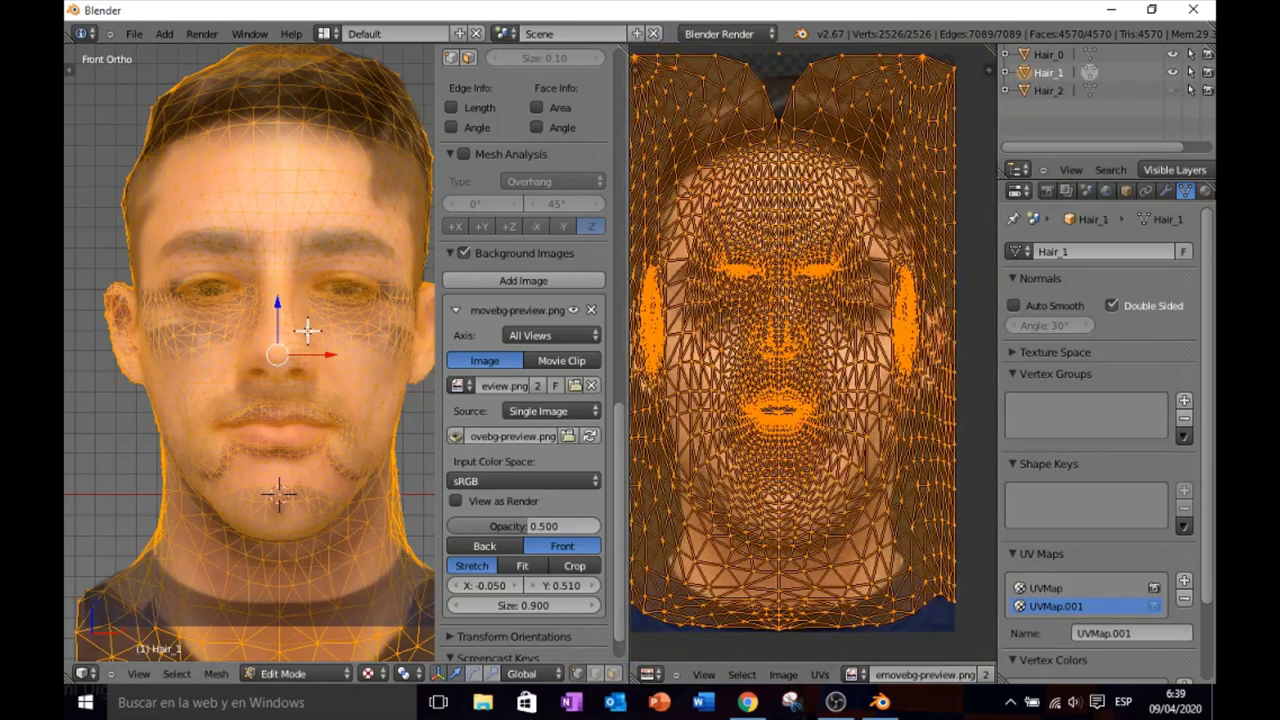
Step: Project the face mesh from the front view and enlarge the layout to fit the photo
key(u)
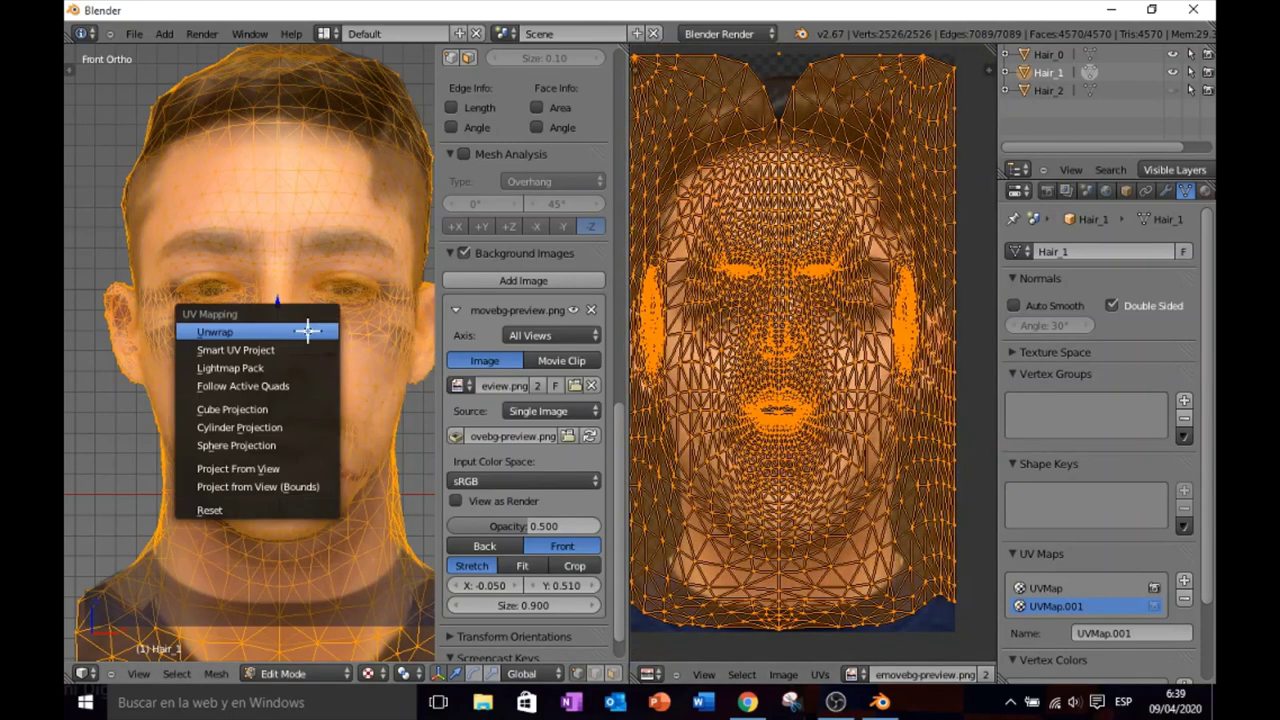
click(259, 468)
scroll(764, 287, down, 2)
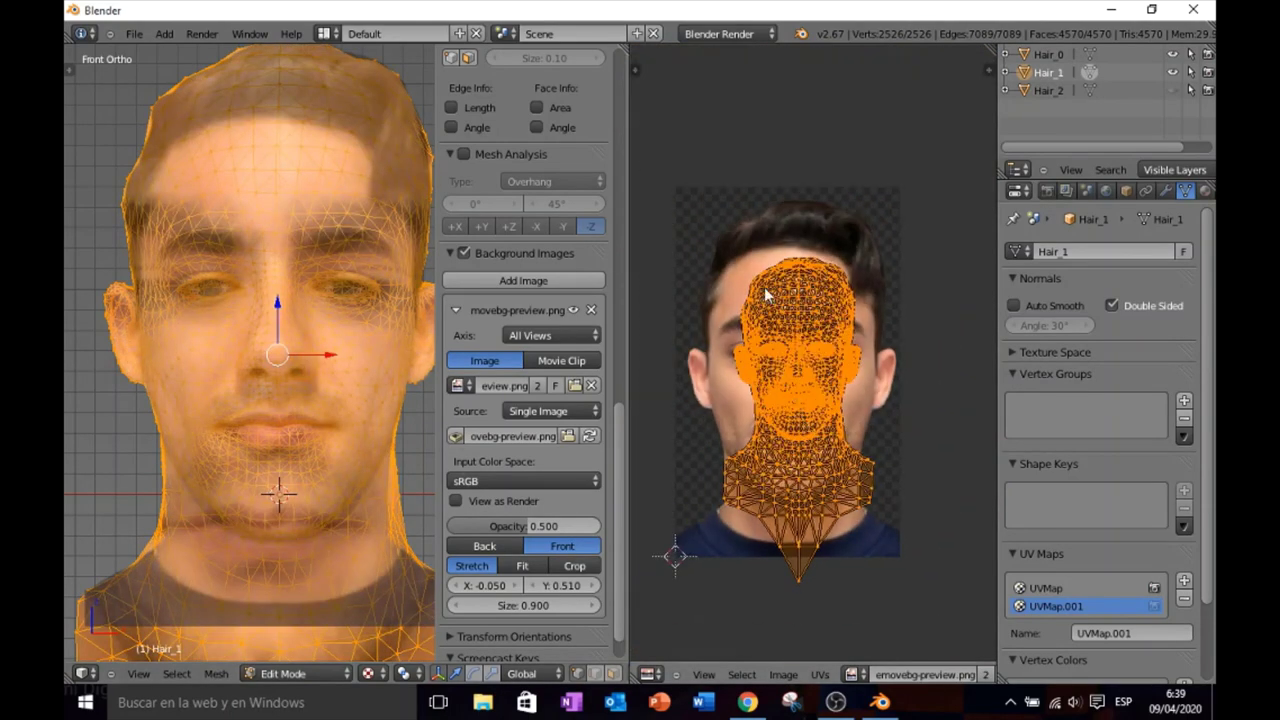
key(s)
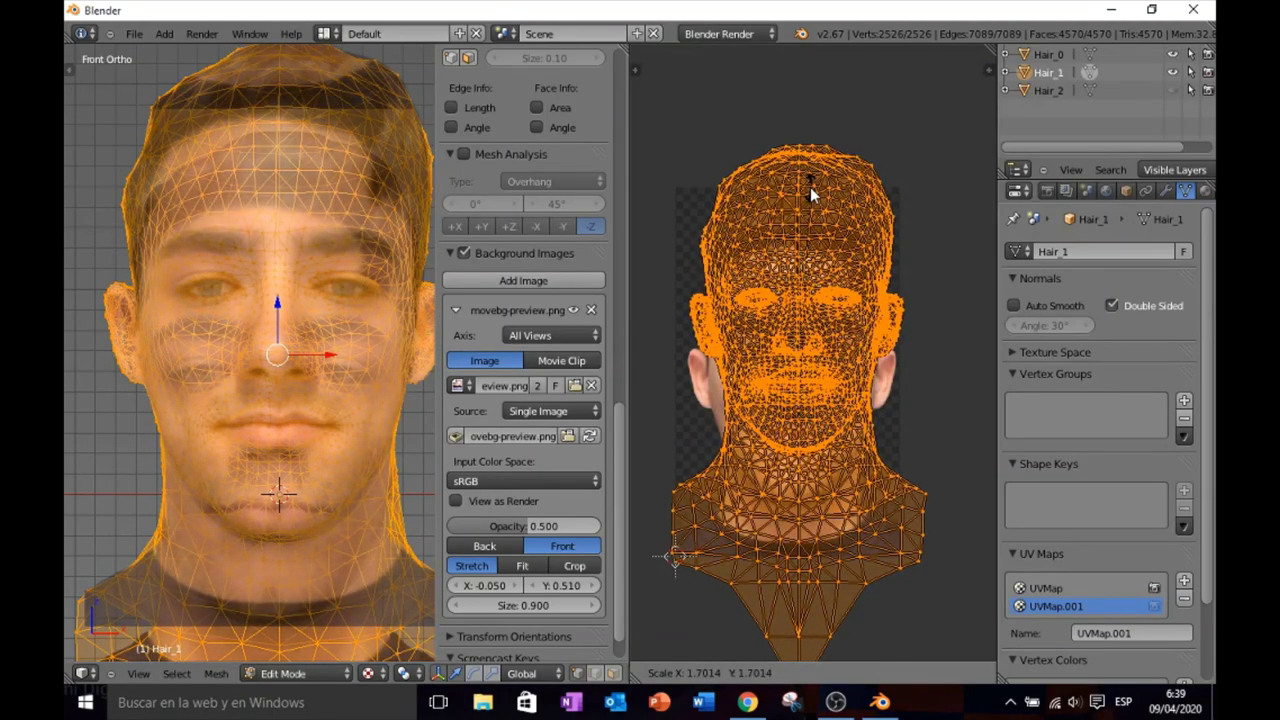
click(810, 187)
scroll(810, 187, up, 3)
Step: Move the projected layout over the face photo and nudge the ear area
key(g)
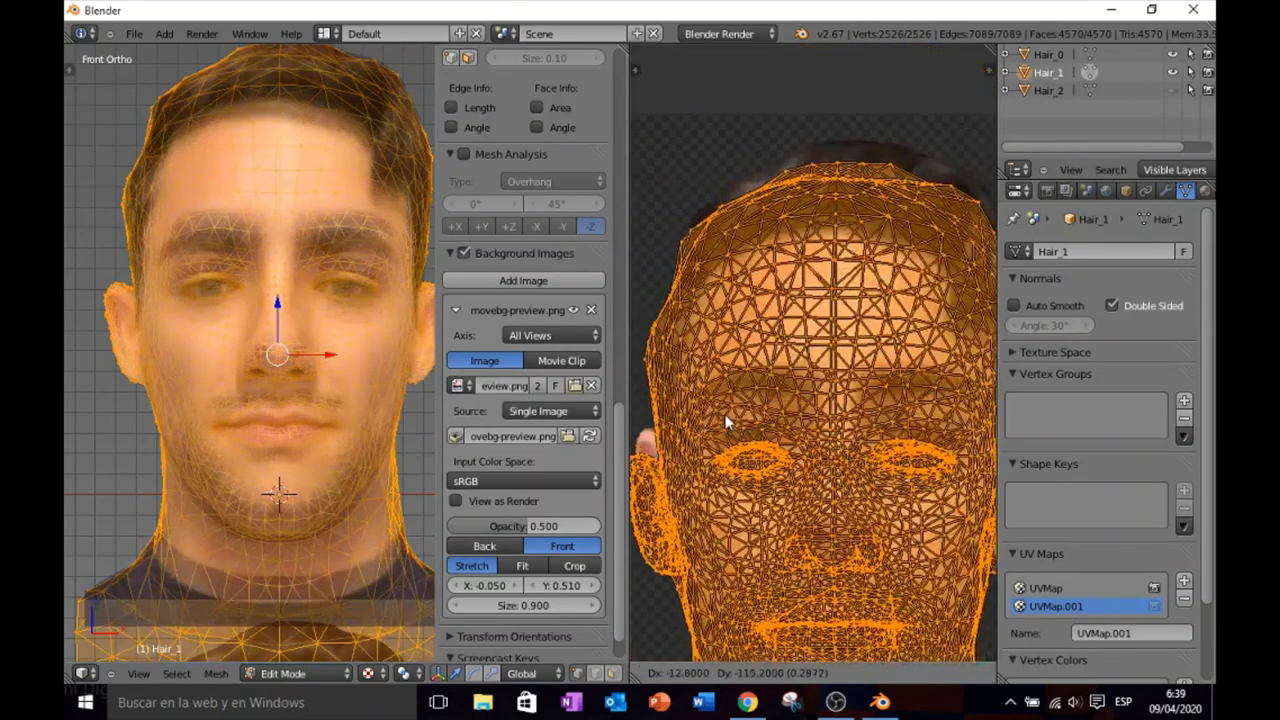
click(732, 395)
scroll(752, 430, down, 2)
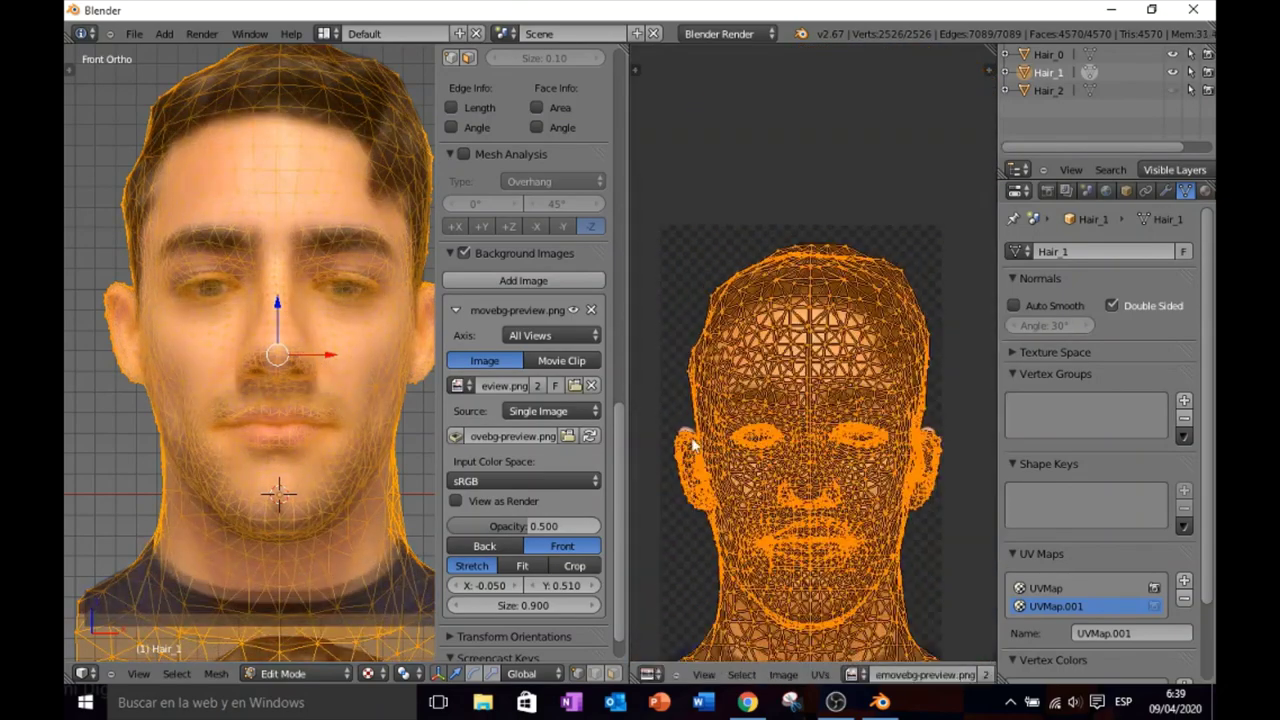
scroll(659, 441, up, 4)
key(g)
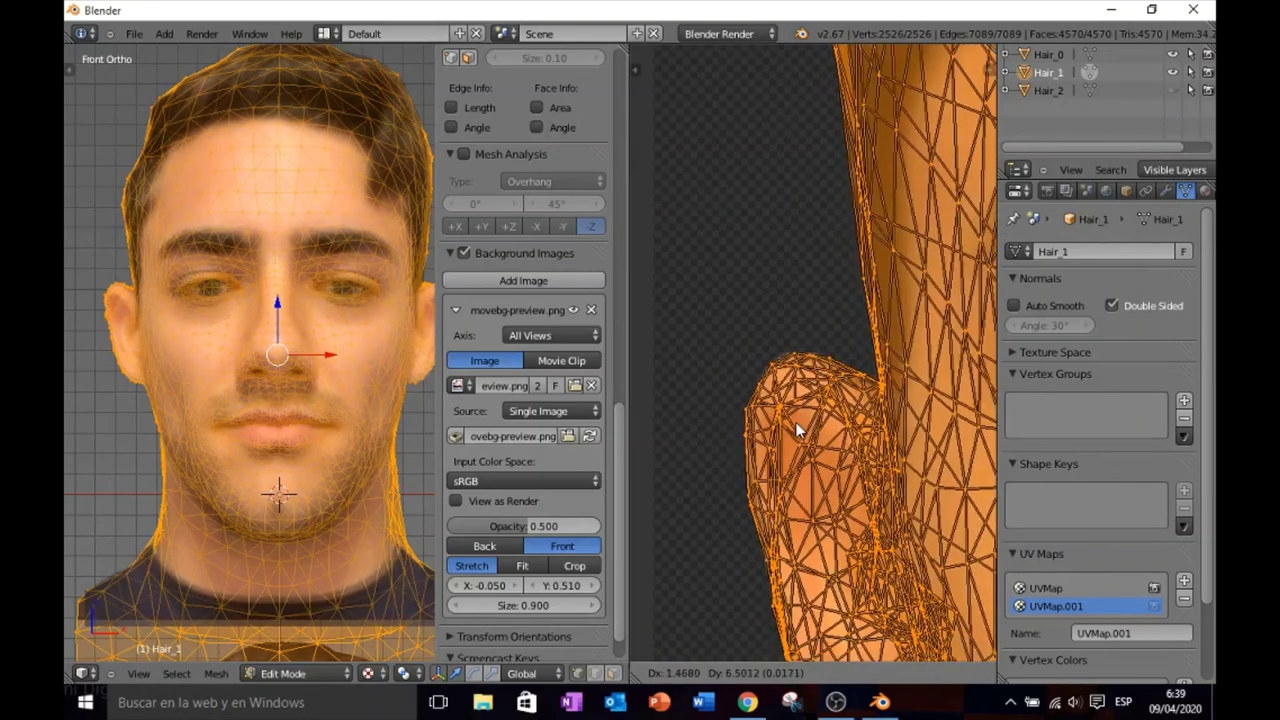
click(798, 430)
scroll(719, 347, up, 3)
scroll(775, 476, down, 3)
scroll(775, 476, up, 1)
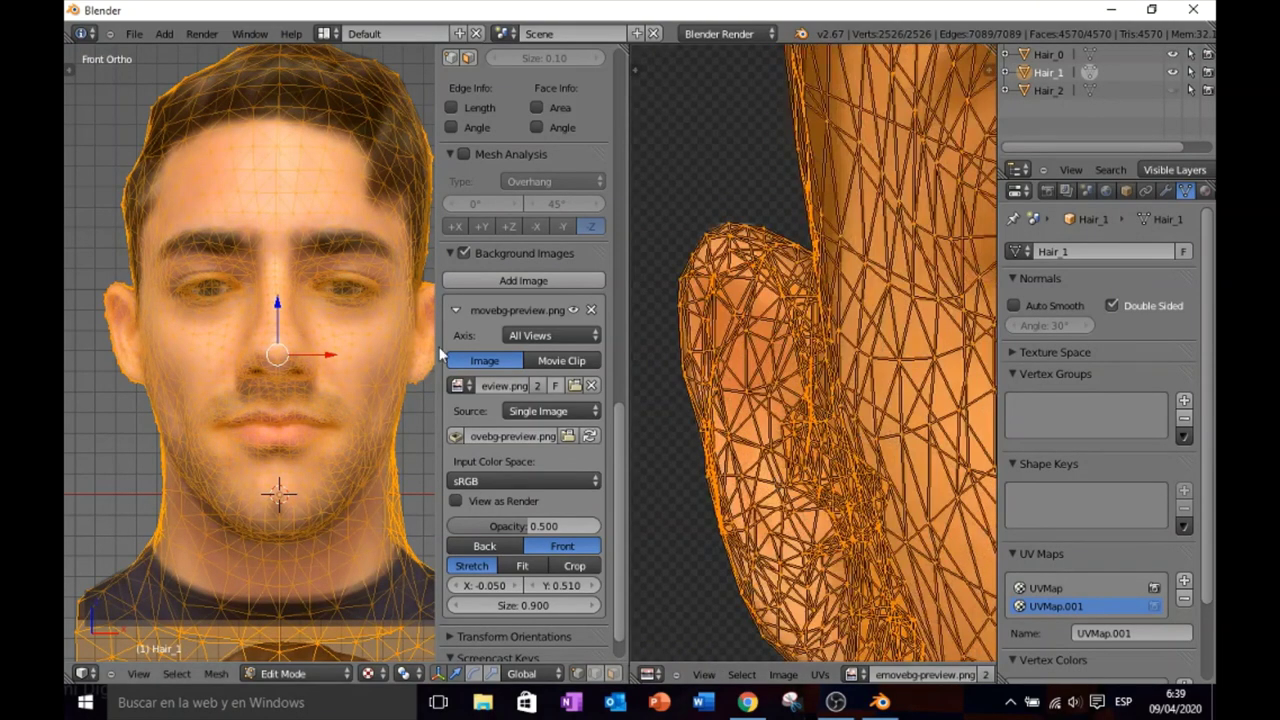
scroll(460, 348, down, 2)
scroll(655, 352, down, 5)
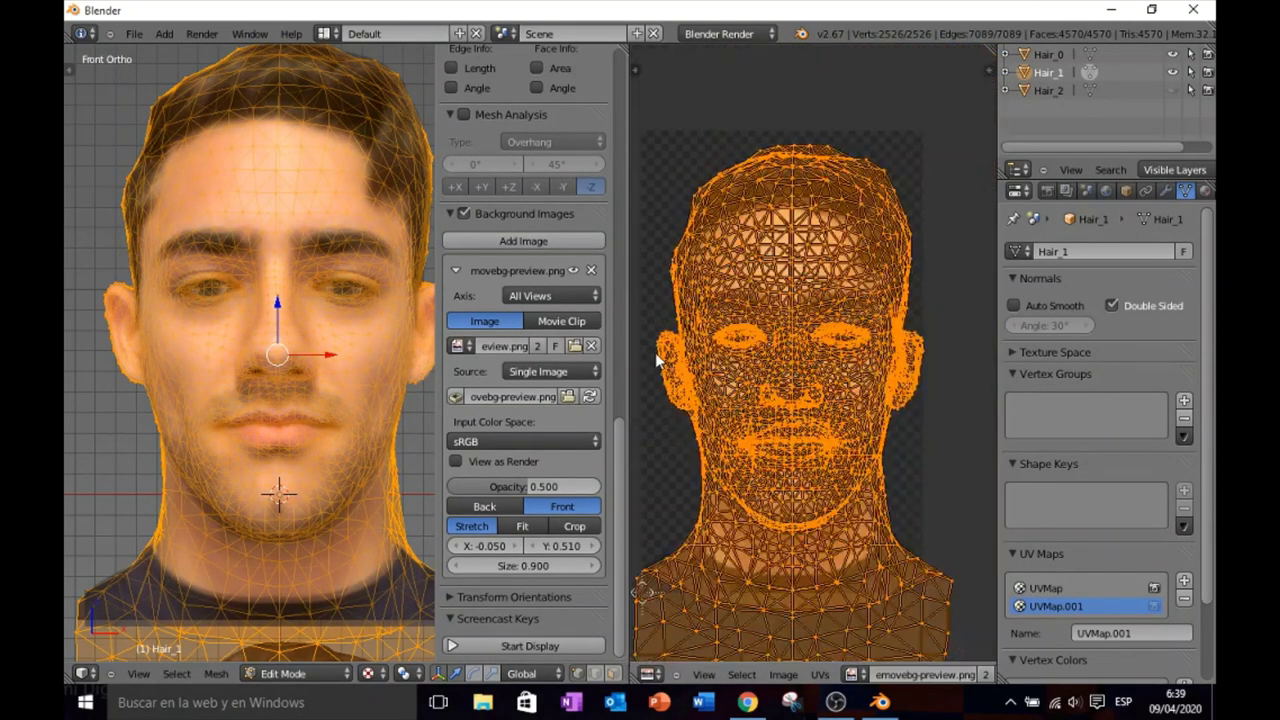
Step: Hide the reference photo, then shrink the face layout slightly and shift it
click(575, 270)
click(575, 270)
click(575, 270)
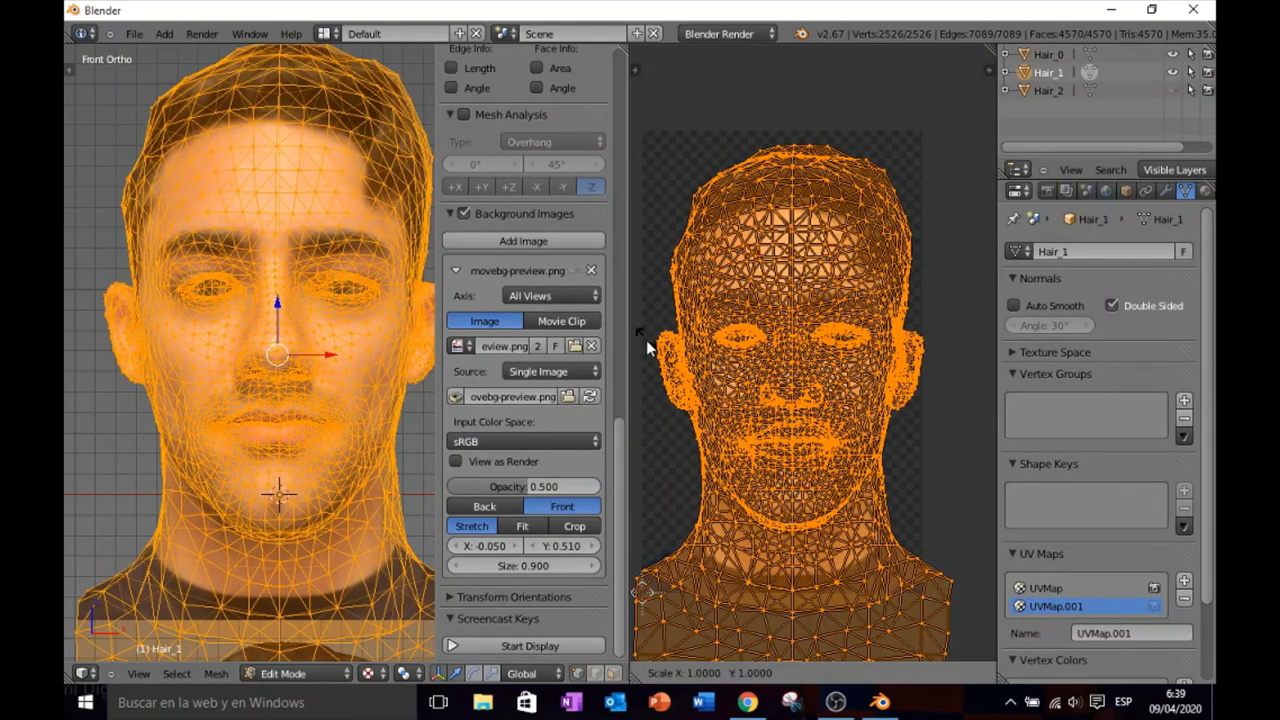
key(s)
click(648, 345)
scroll(648, 345, up, 4)
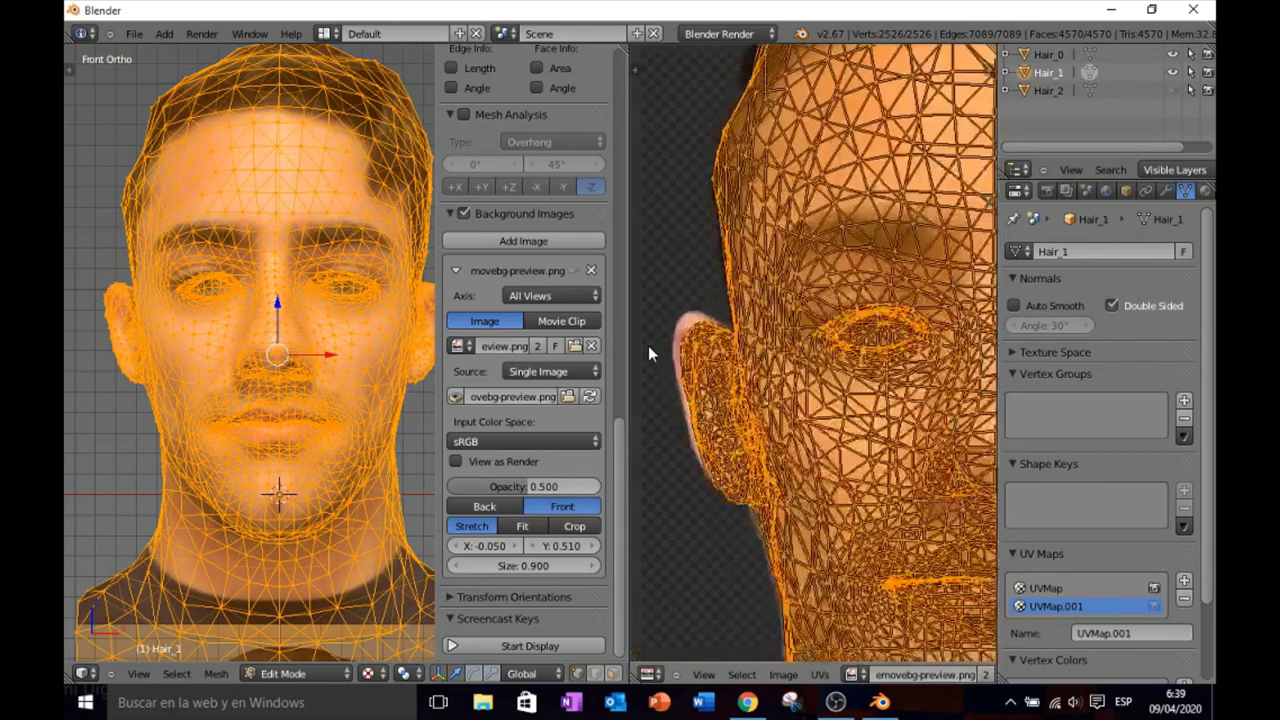
key(g)
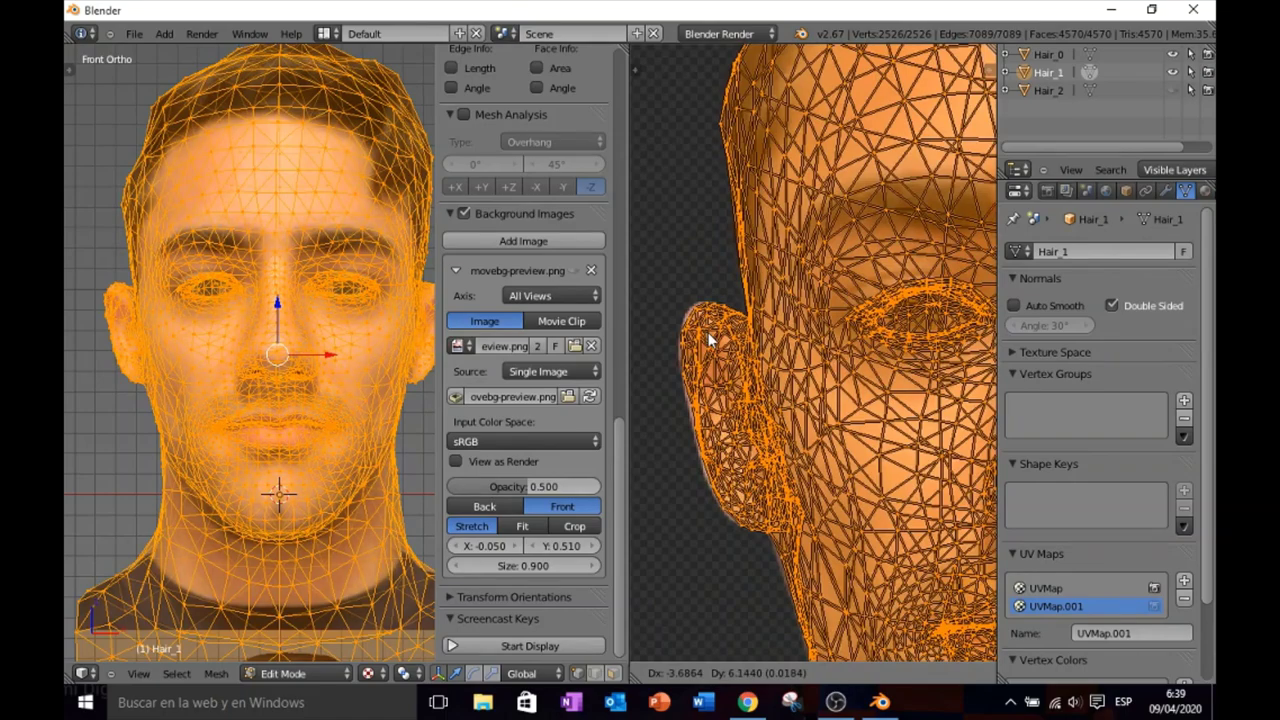
click(708, 340)
Step: Rescale and move the layout again until the ears line up with the photo
scroll(708, 340, down, 4)
scroll(709, 337, up, 2)
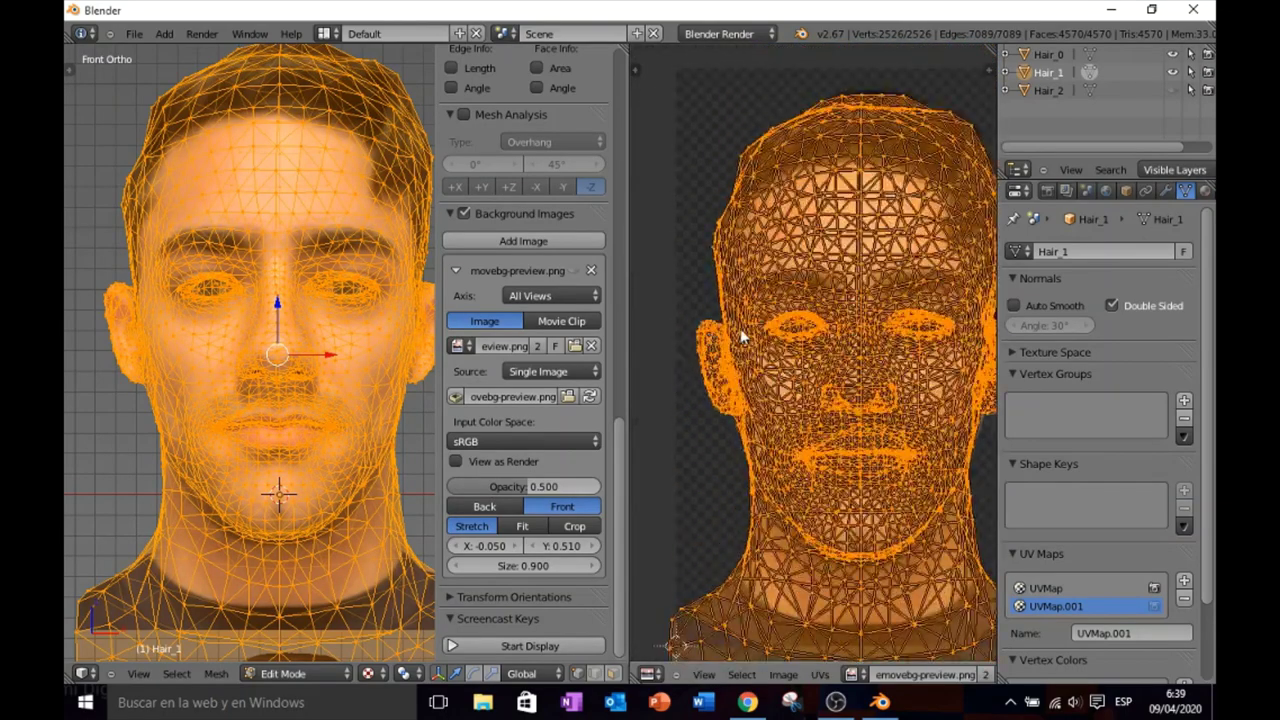
scroll(741, 338, down, 1)
scroll(895, 327, up, 4)
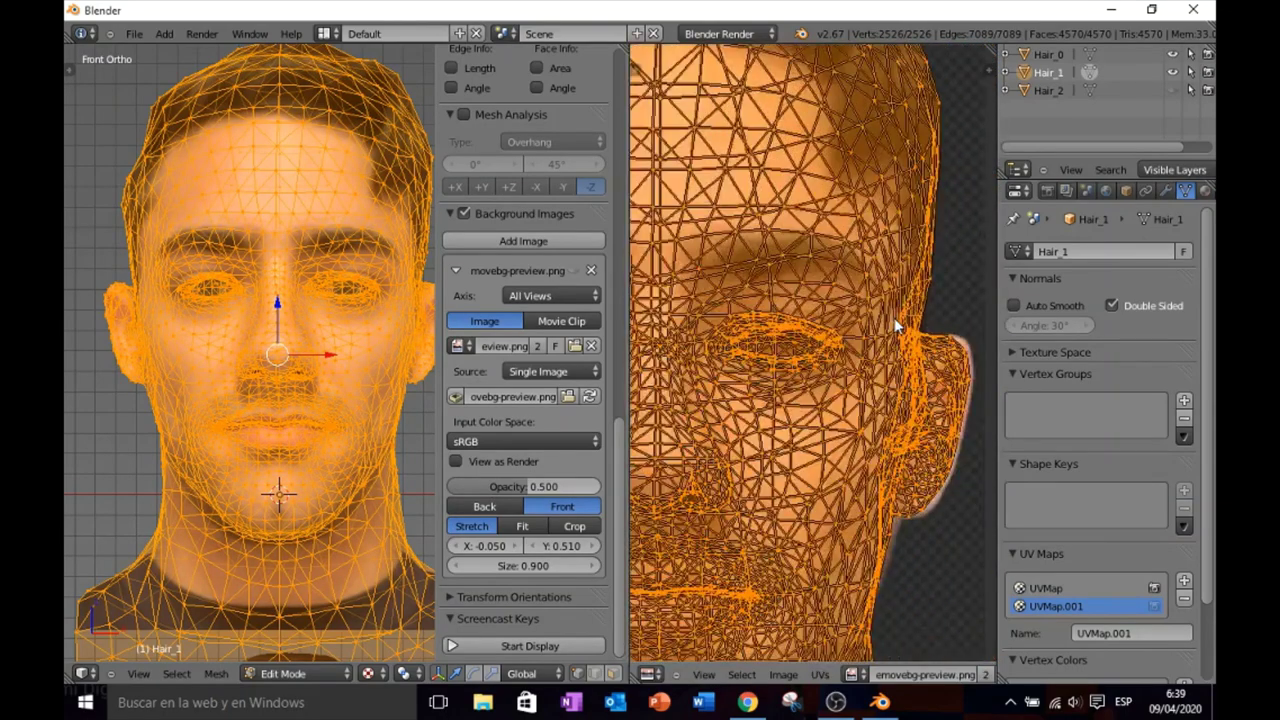
scroll(897, 327, down, 4)
scroll(665, 338, up, 4)
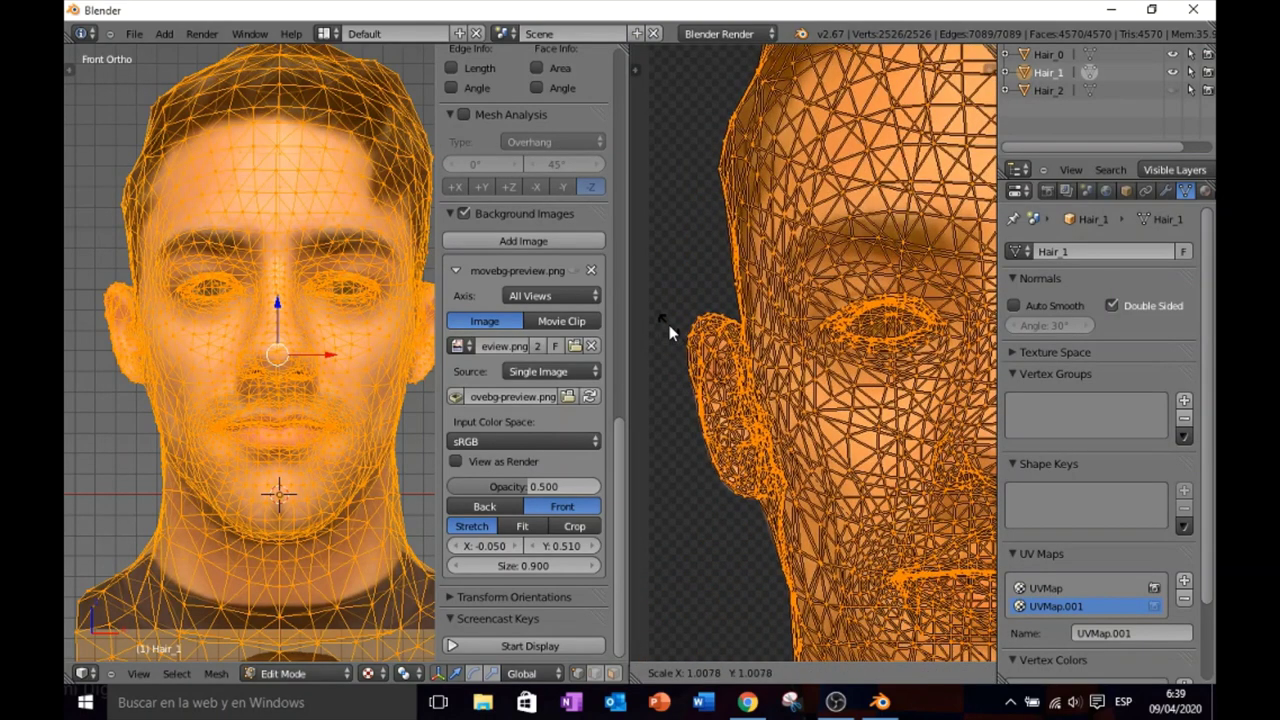
click(669, 327)
key(g)
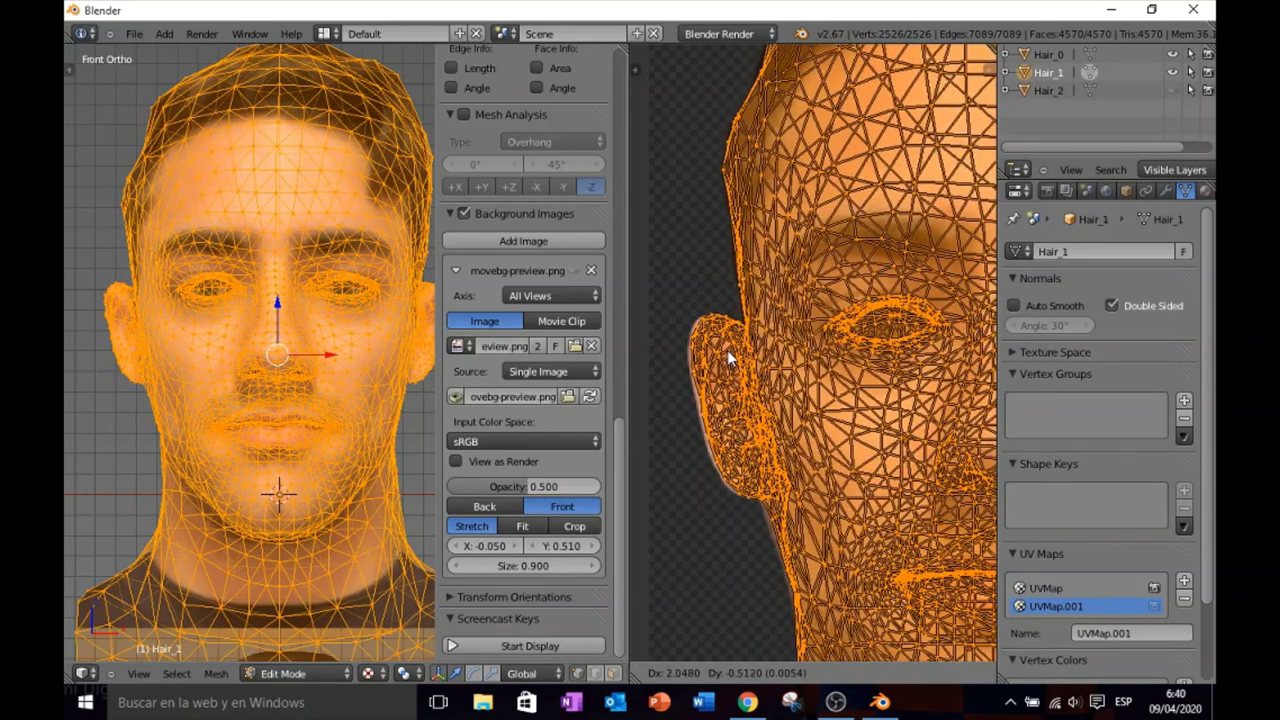
click(725, 350)
scroll(730, 353, down, 5)
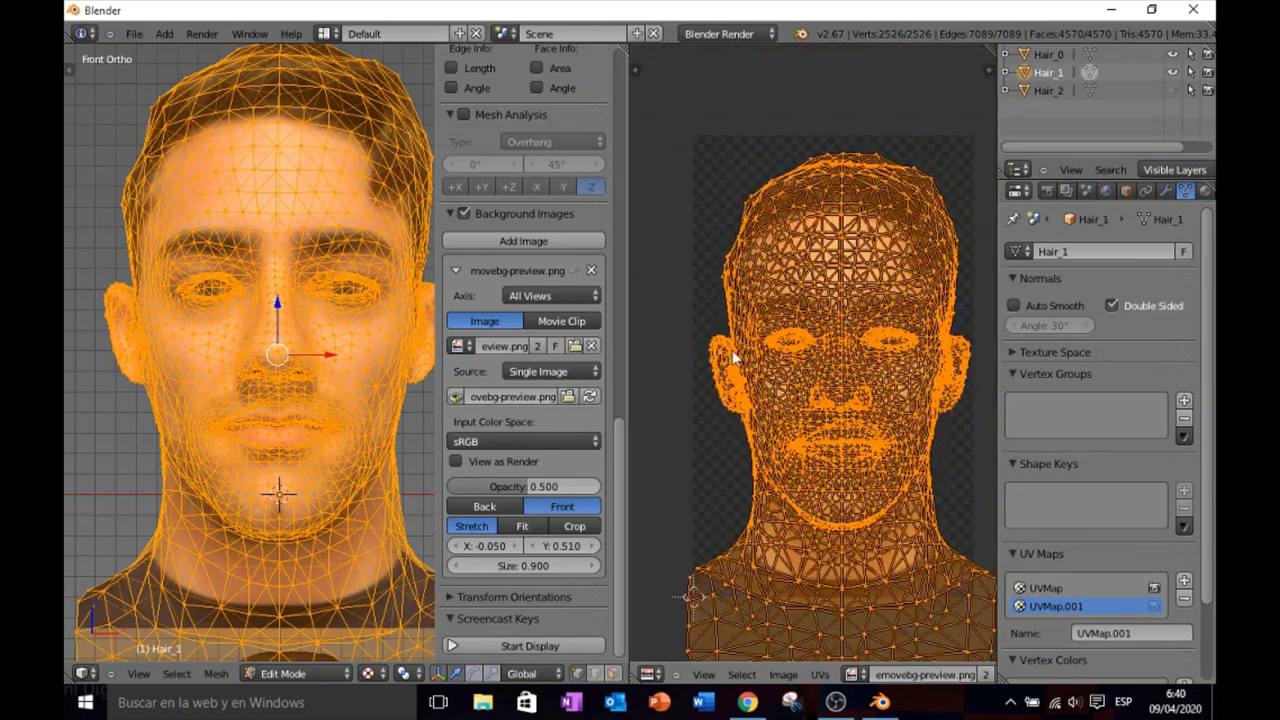
scroll(965, 352, up, 6)
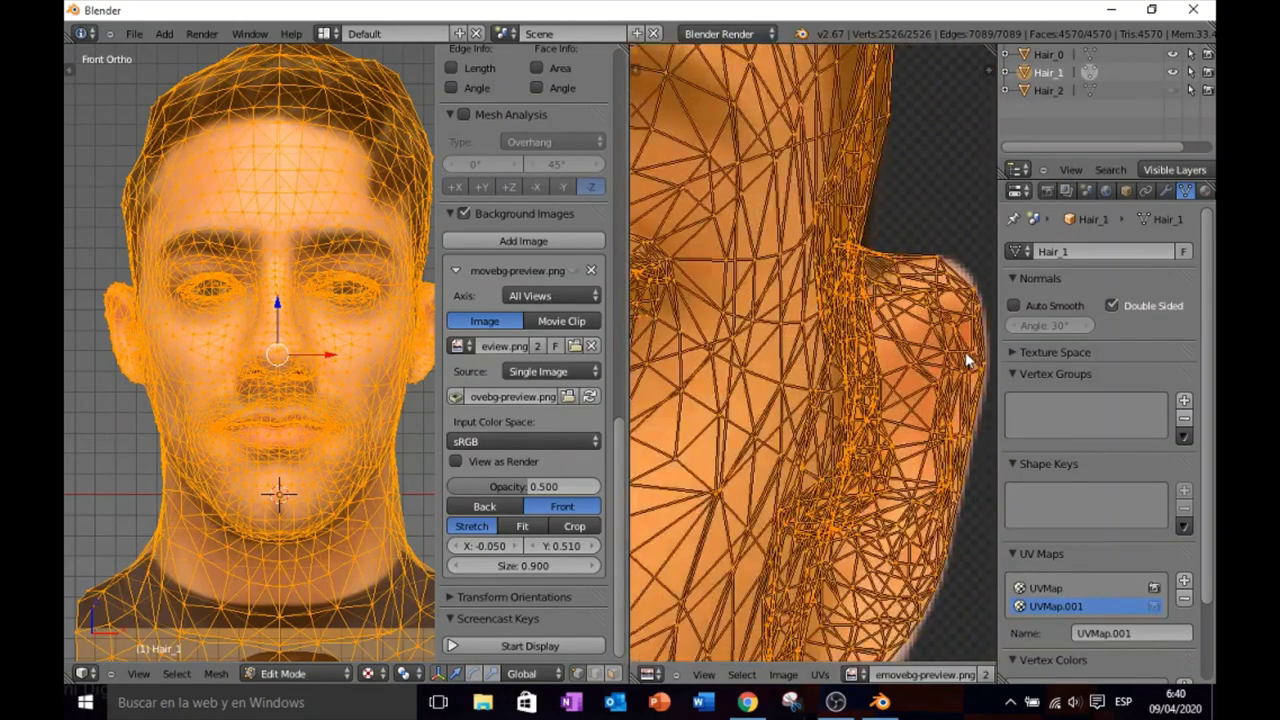
scroll(965, 352, down, 5)
scroll(234, 355, up, 5)
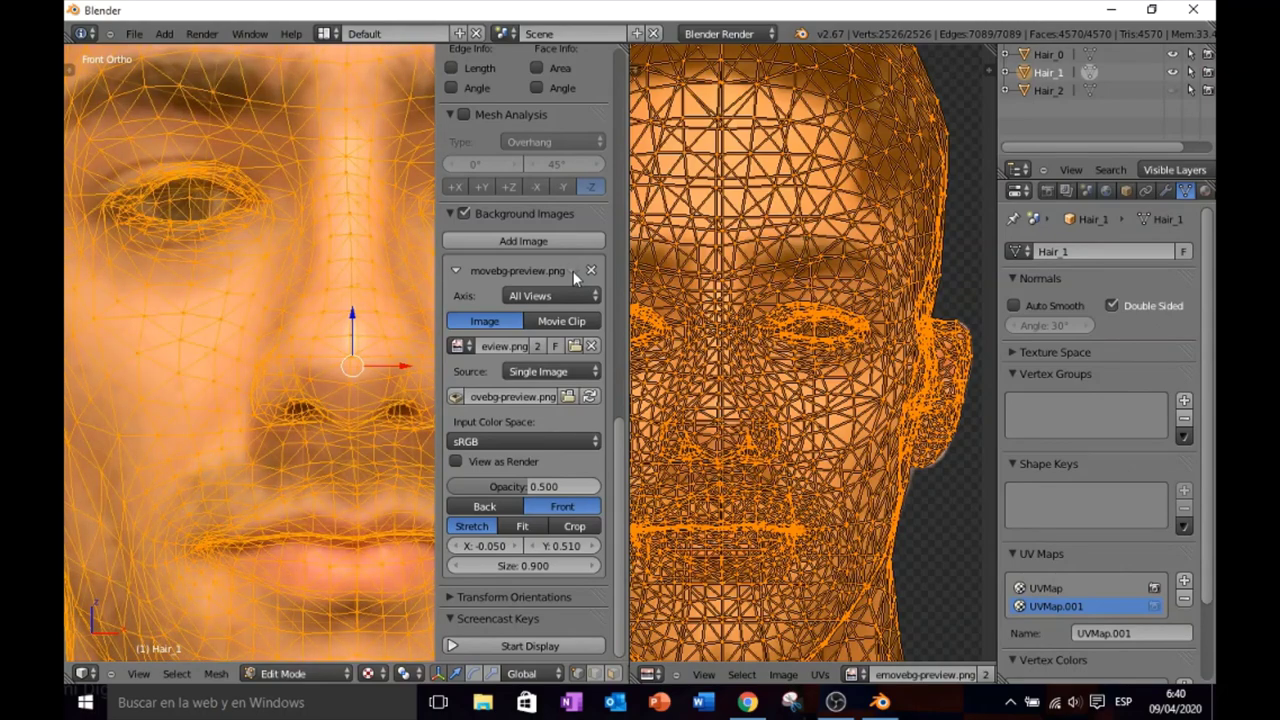
Step: Move the UVs near the ear into a new position, discarding a cancelled rescale and an undone first move
scroll(845, 337, down, 2)
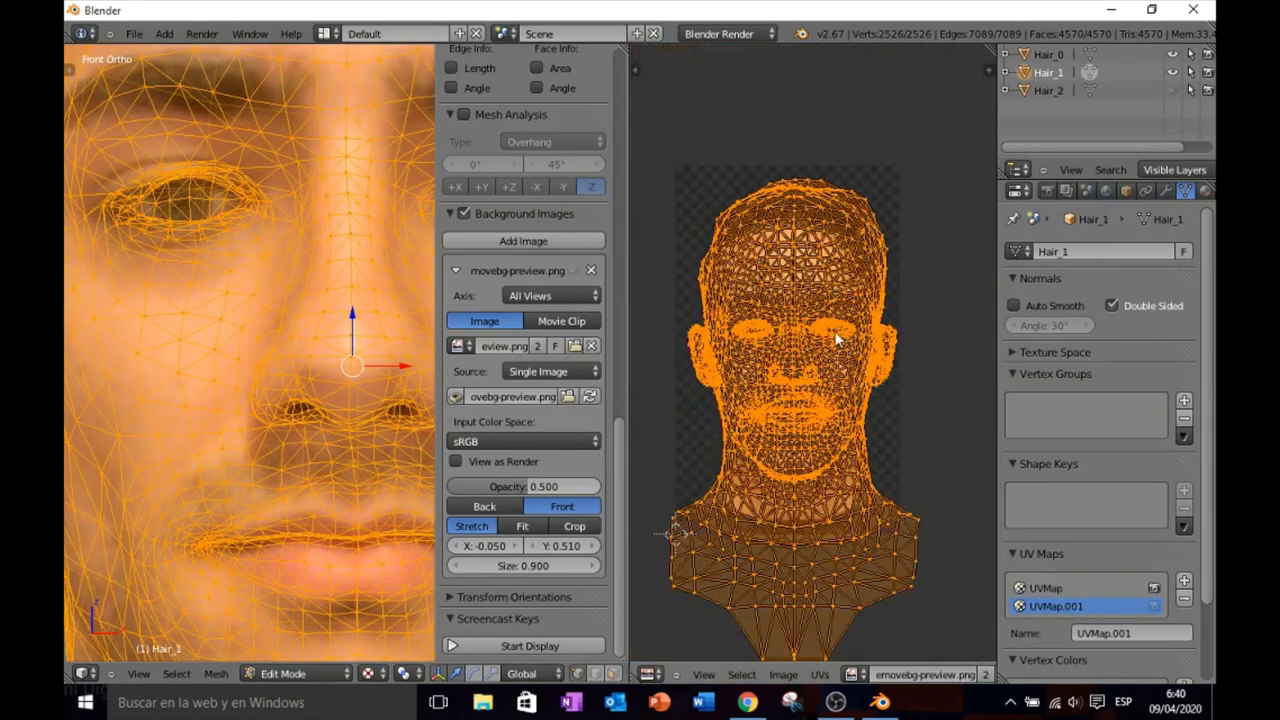
scroll(707, 343, up, 4)
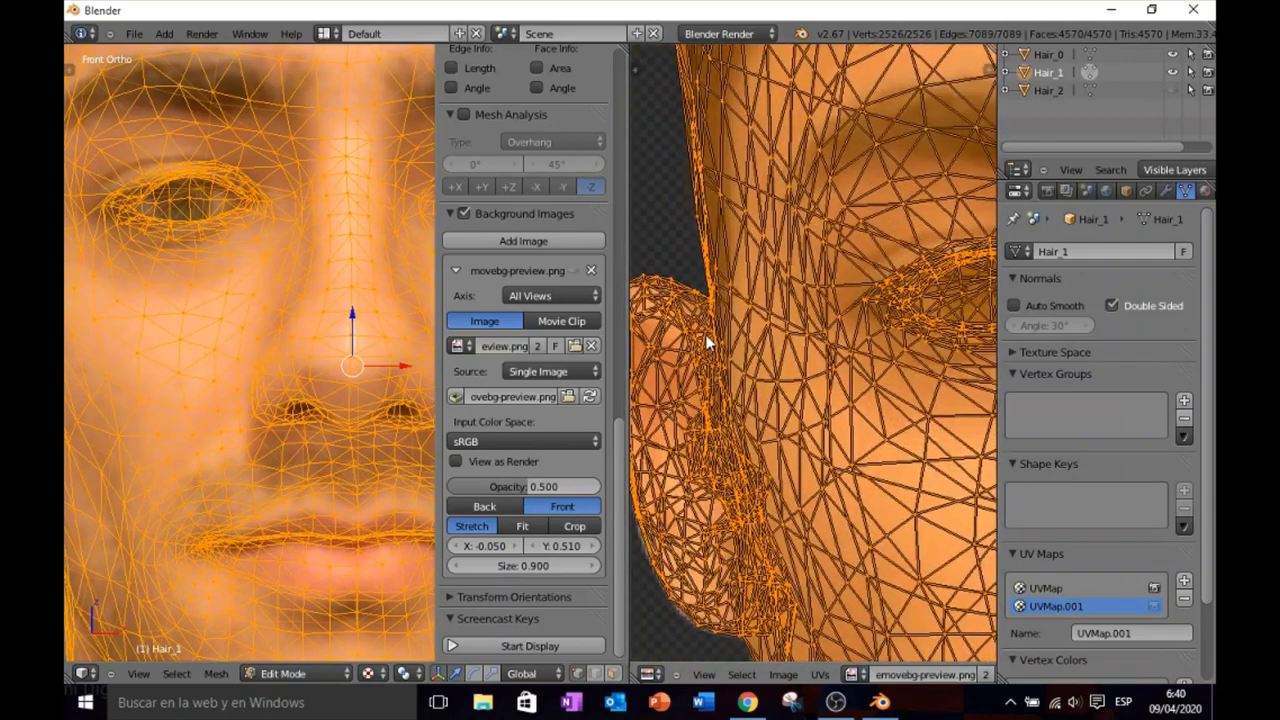
key(s)
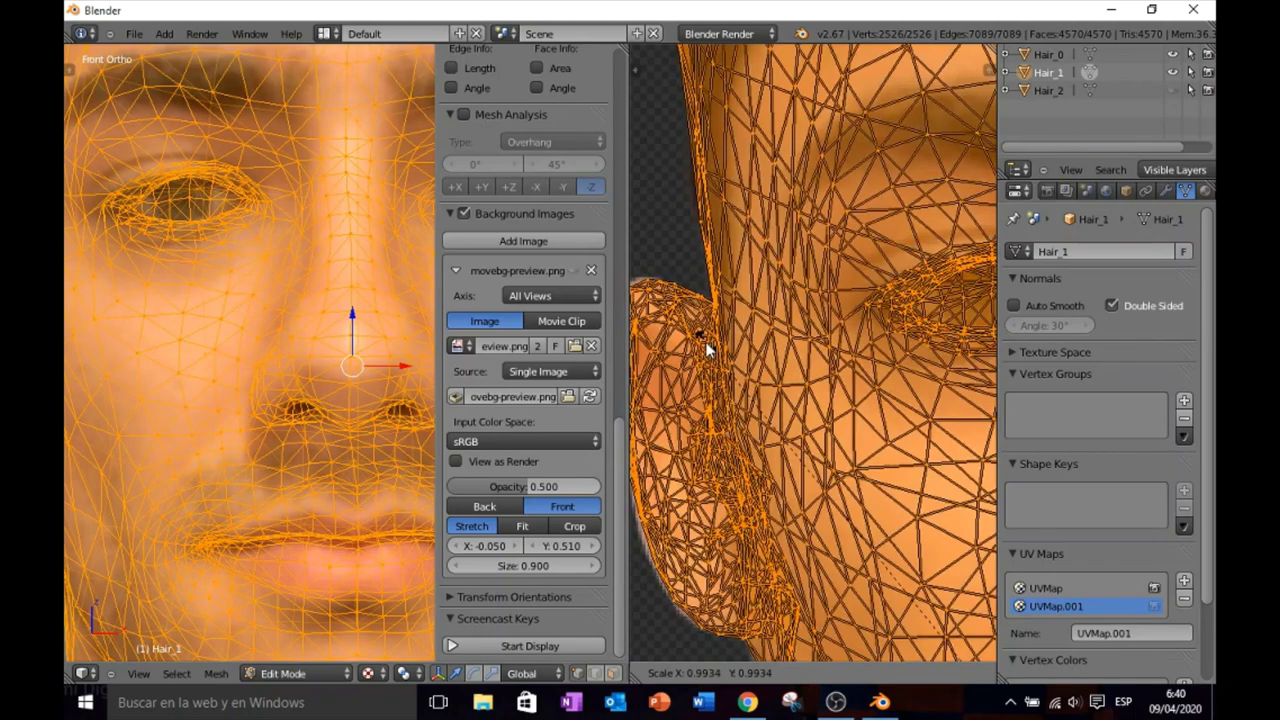
right_click(707, 345)
scroll(707, 345, down, 3)
scroll(695, 335, up, 2)
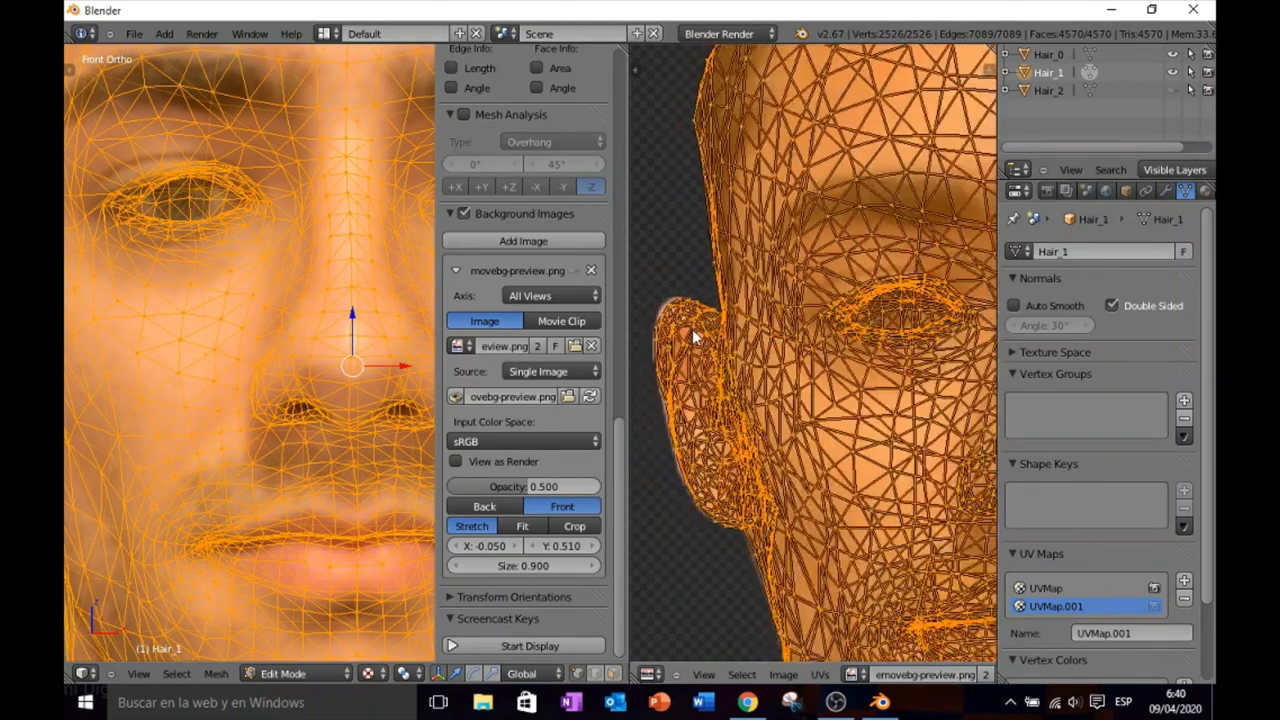
scroll(692, 329, down, 1)
scroll(695, 380, up, 4)
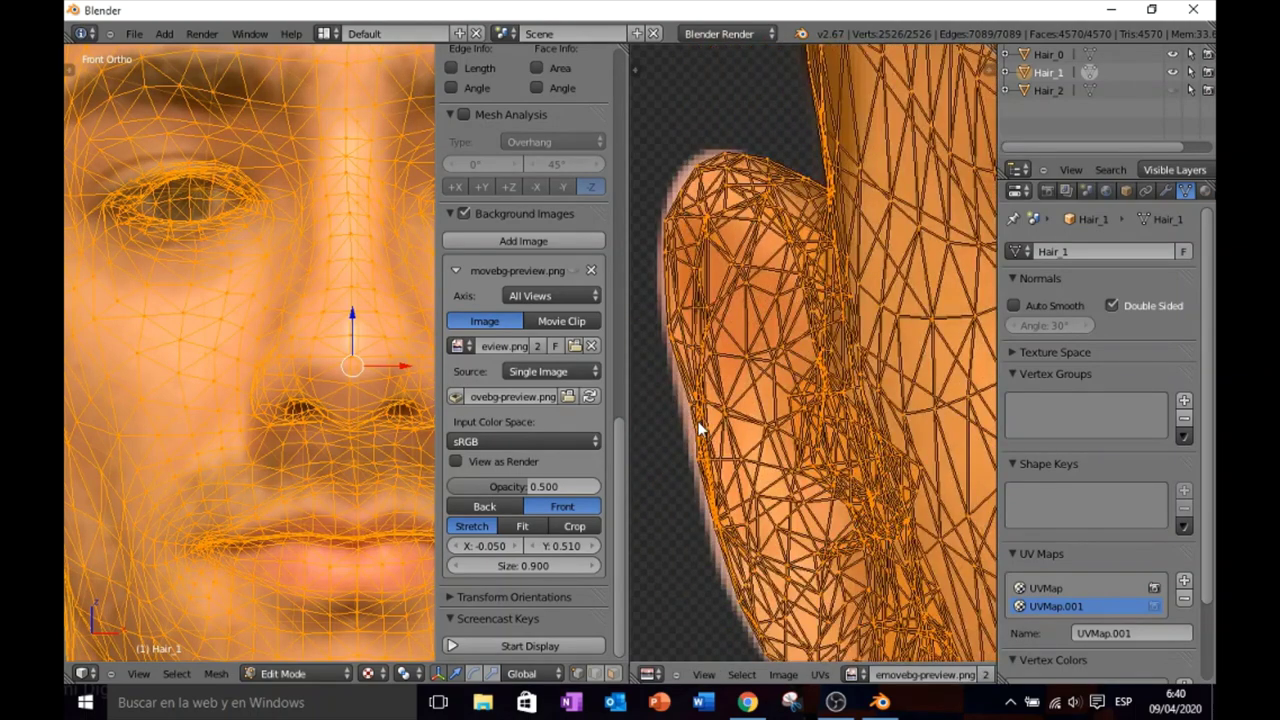
key(g)
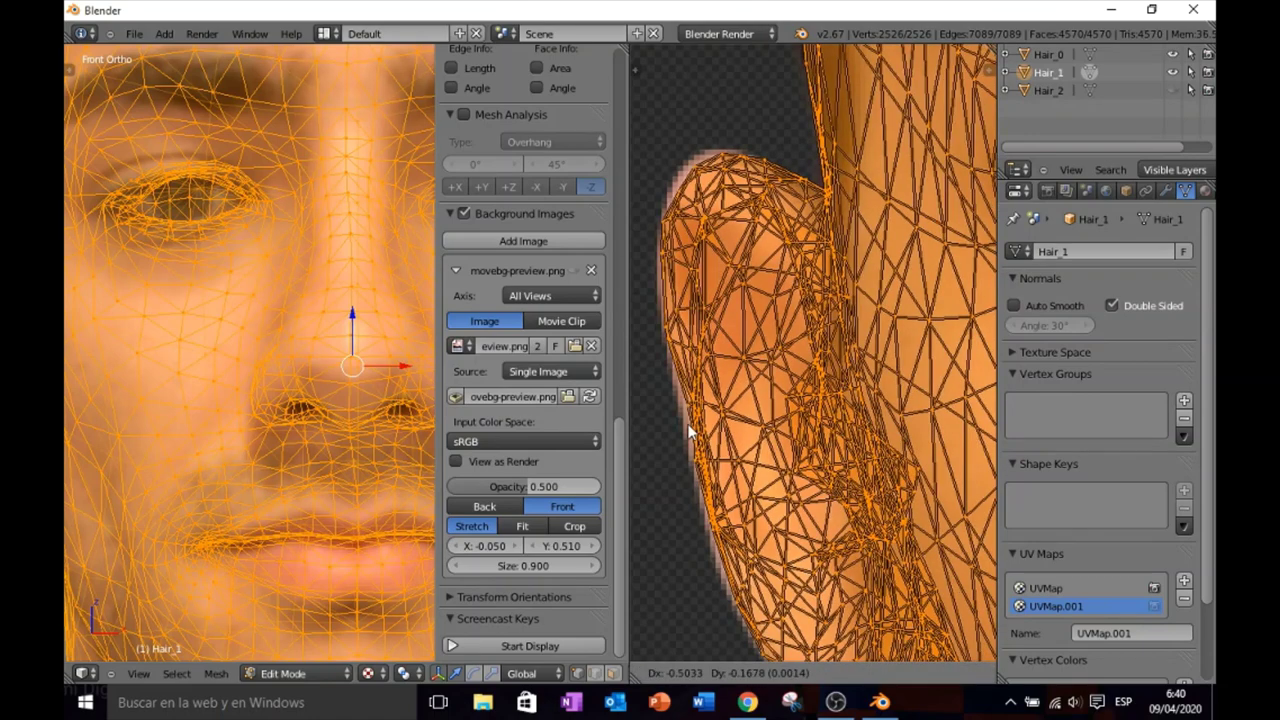
click(688, 432)
key(ctrl+z)
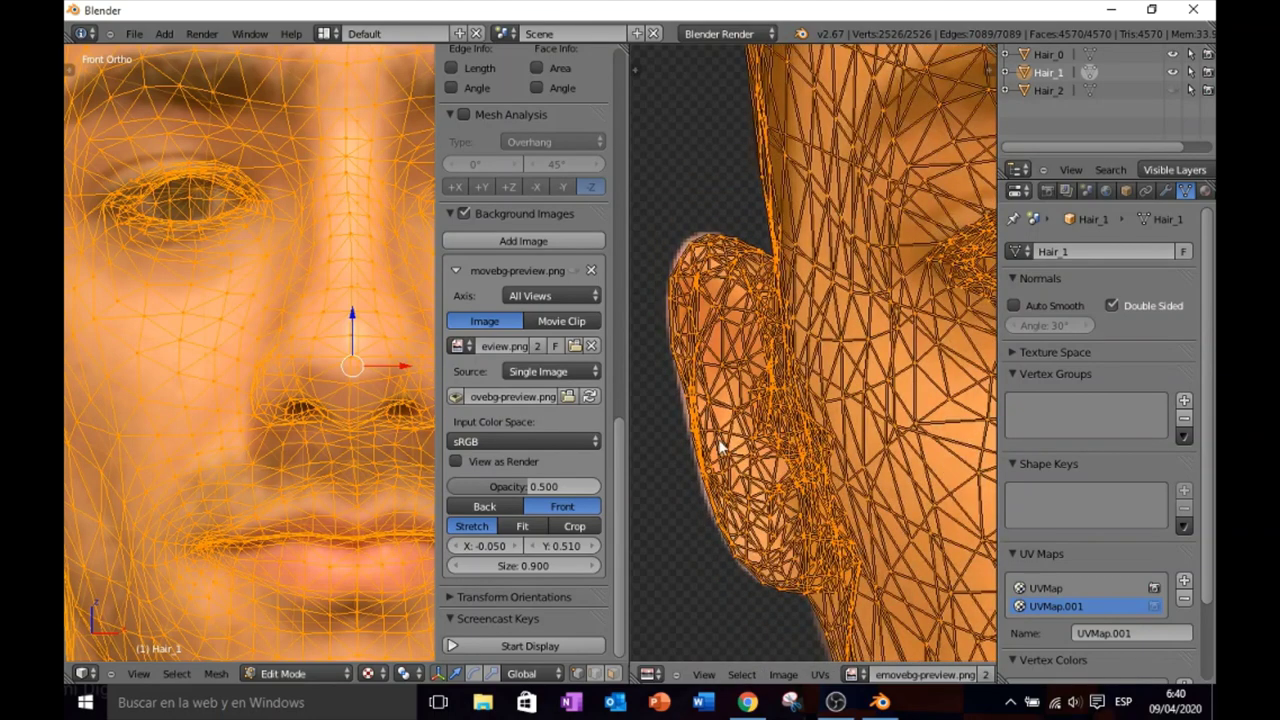
key(g)
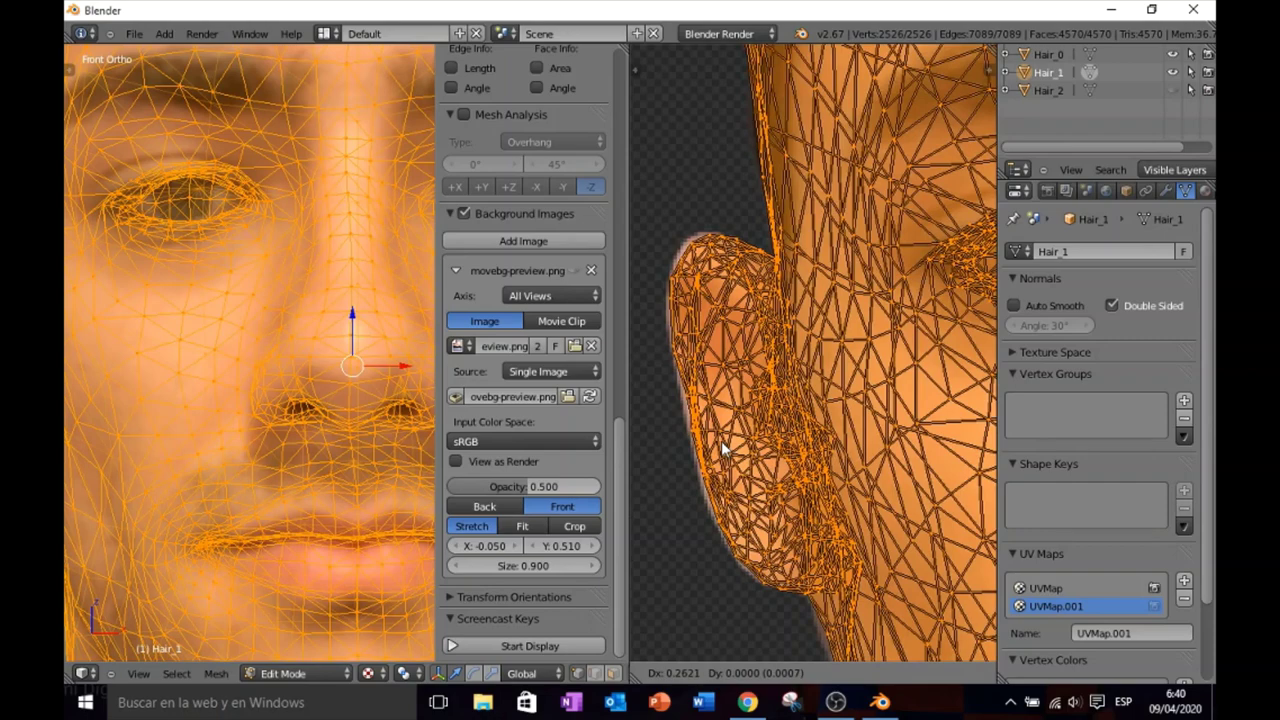
click(721, 441)
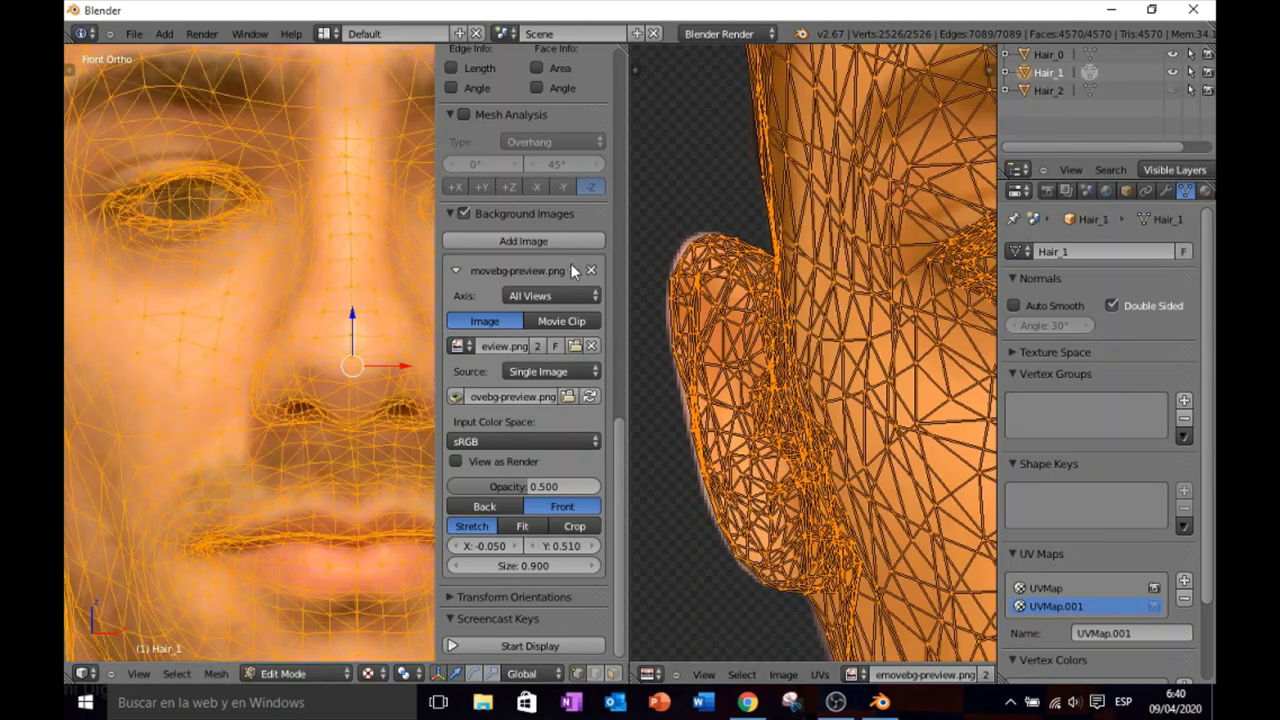
Step: Shift the UVs around the ear once more to a new position
scroll(659, 331, down, 6)
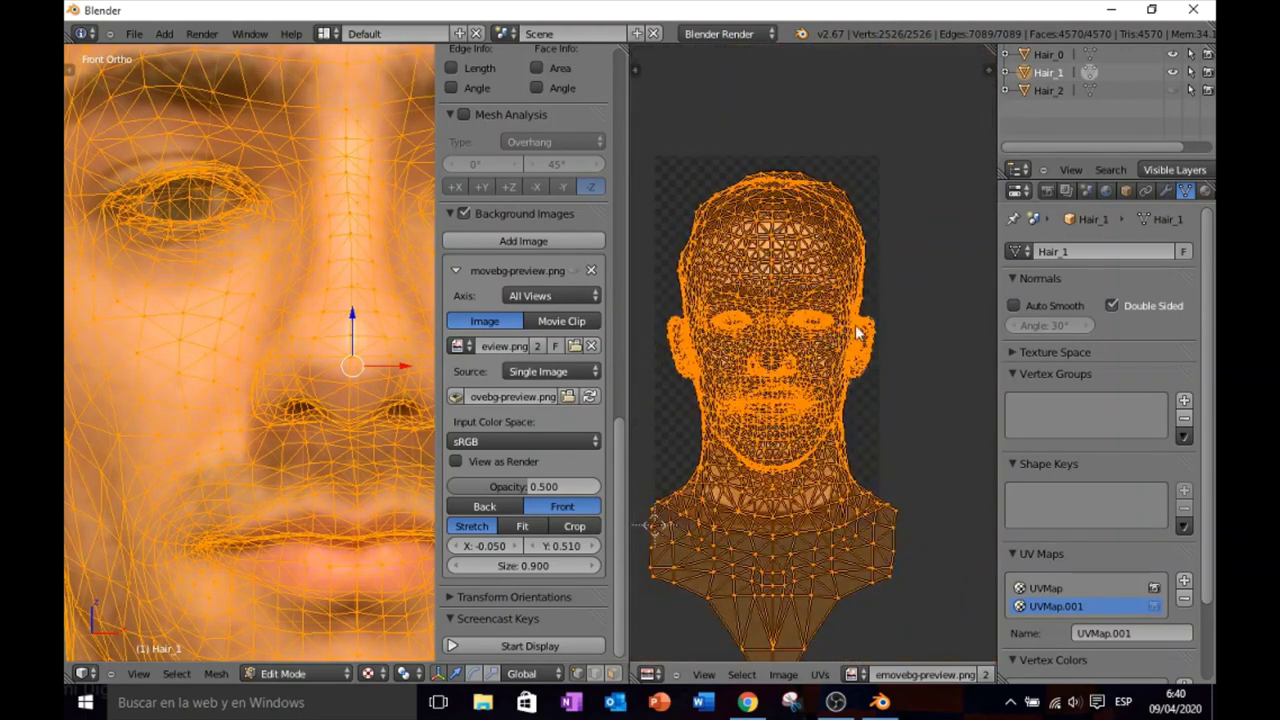
scroll(857, 325, up, 5)
scroll(691, 324, down, 2)
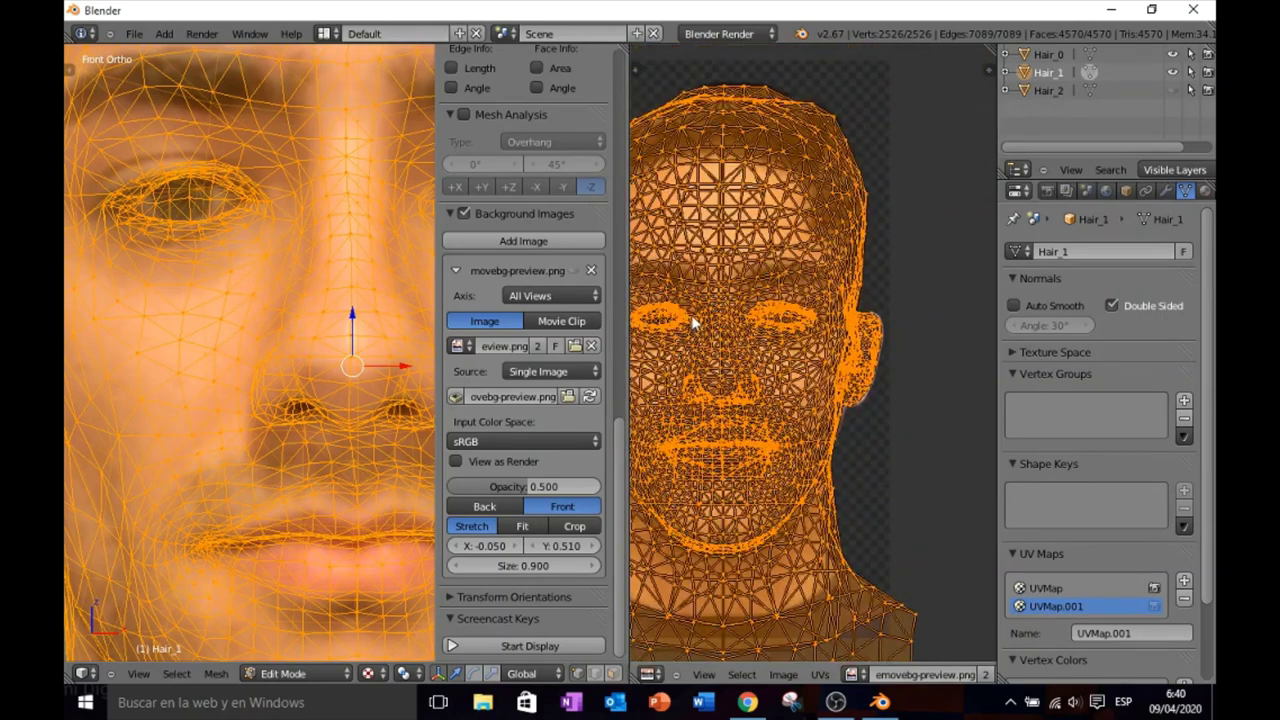
scroll(703, 307, up, 2)
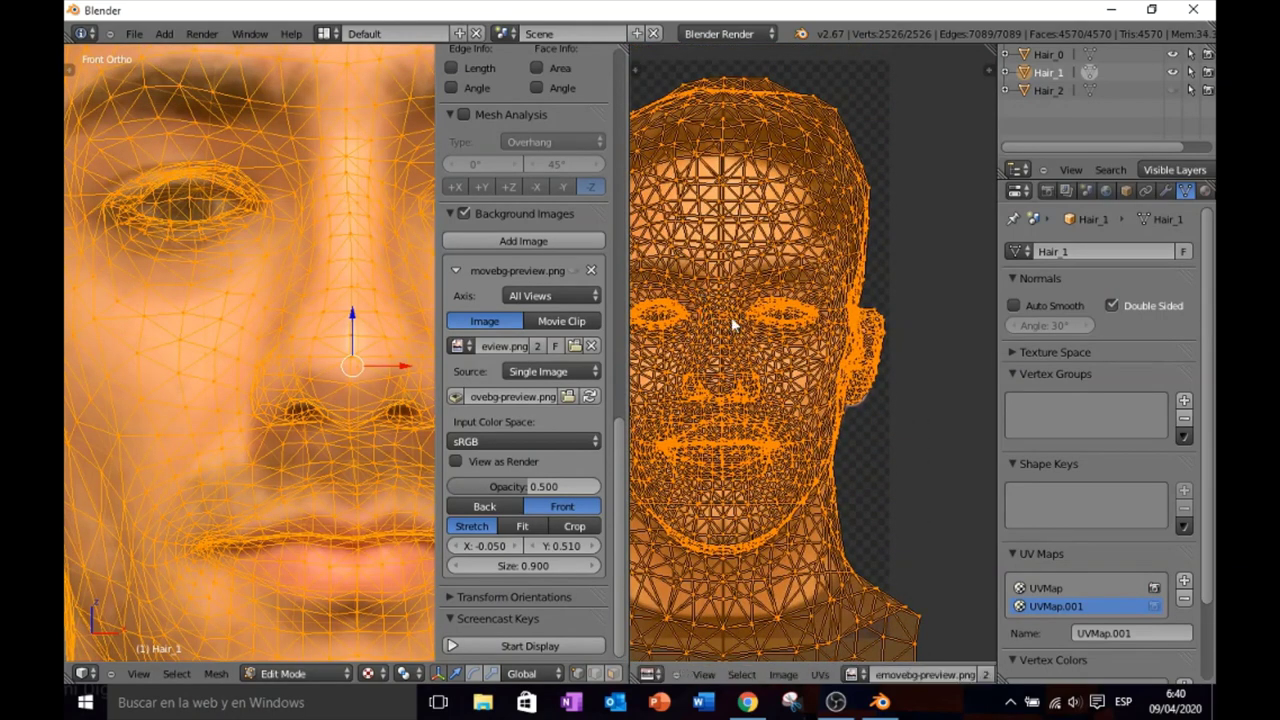
scroll(731, 317, down, 3)
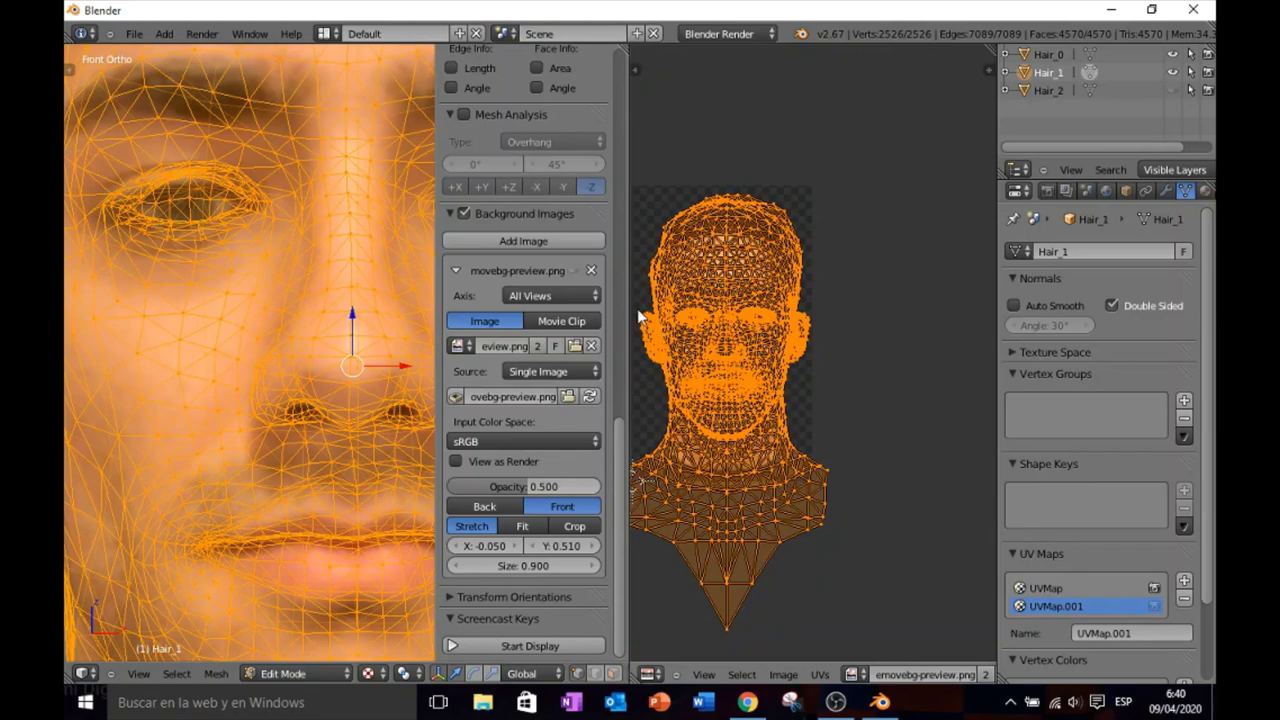
scroll(640, 316, up, 8)
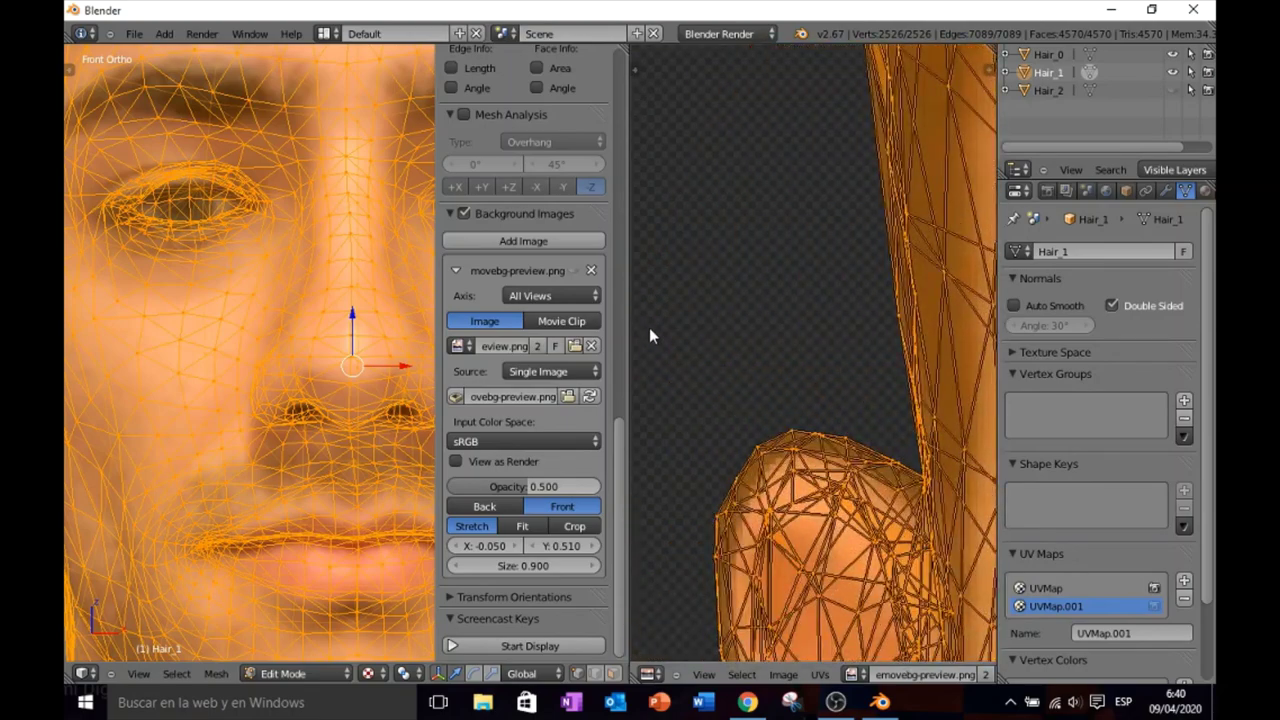
key(g)
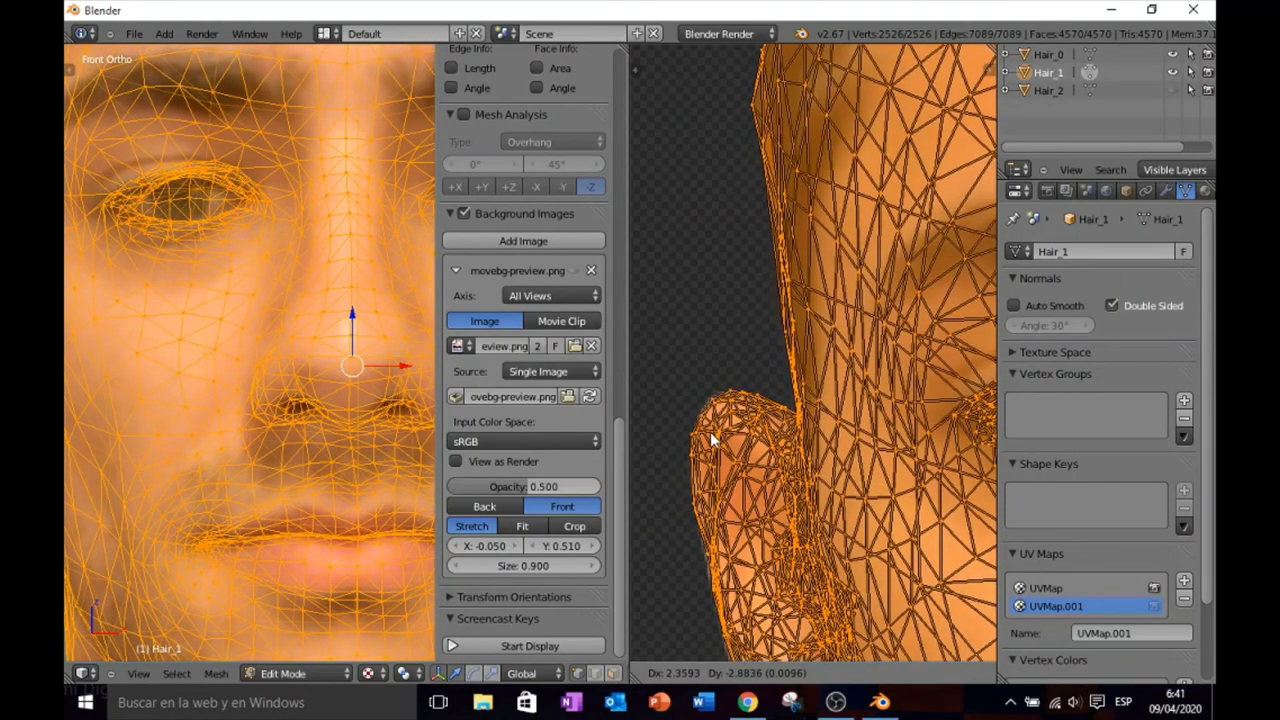
click(712, 440)
Step: Drop a slight shrink, then move the ear UVs vertically twice to refine their fit
scroll(719, 372, down, 4)
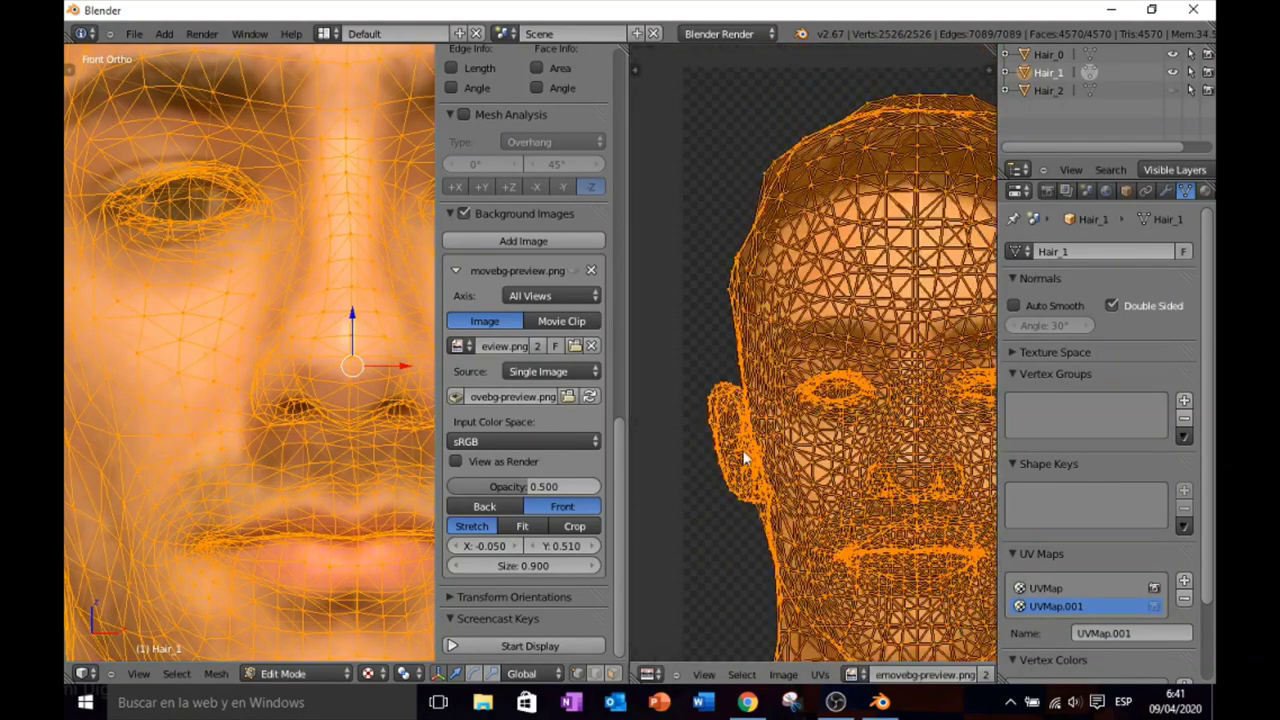
scroll(745, 462, down, 3)
scroll(933, 447, up, 6)
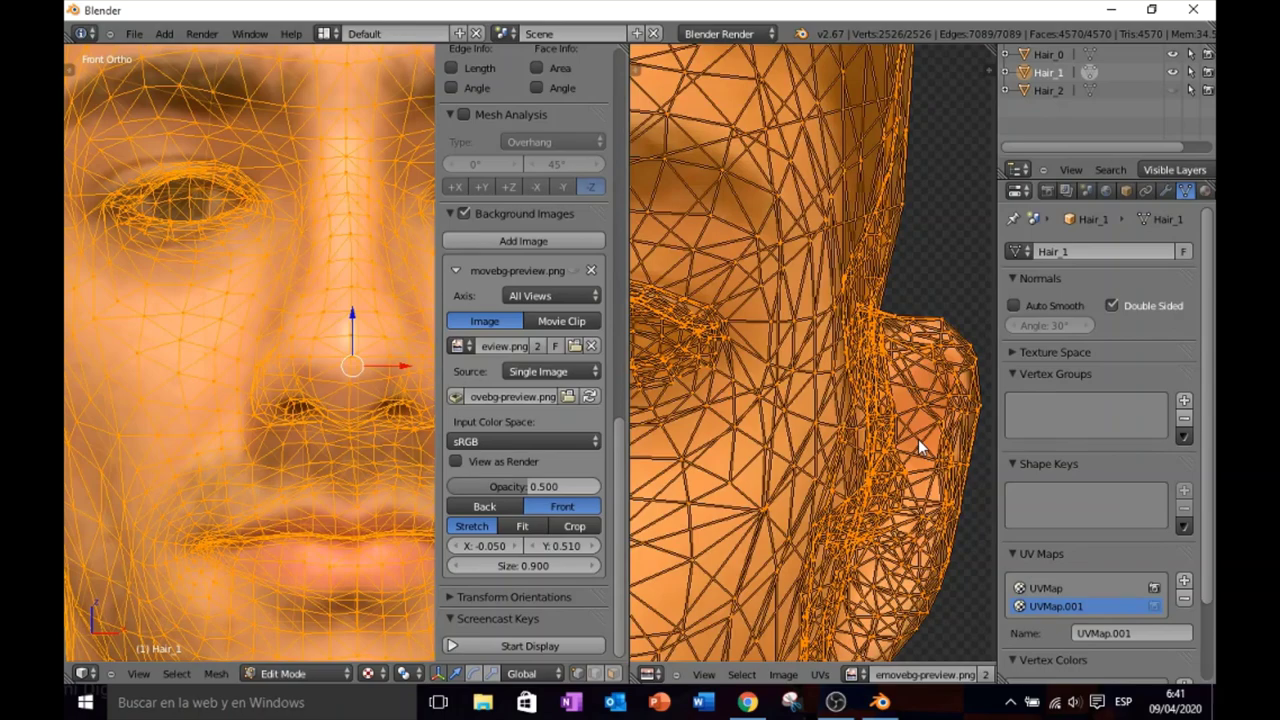
key(s)
key(Escape)
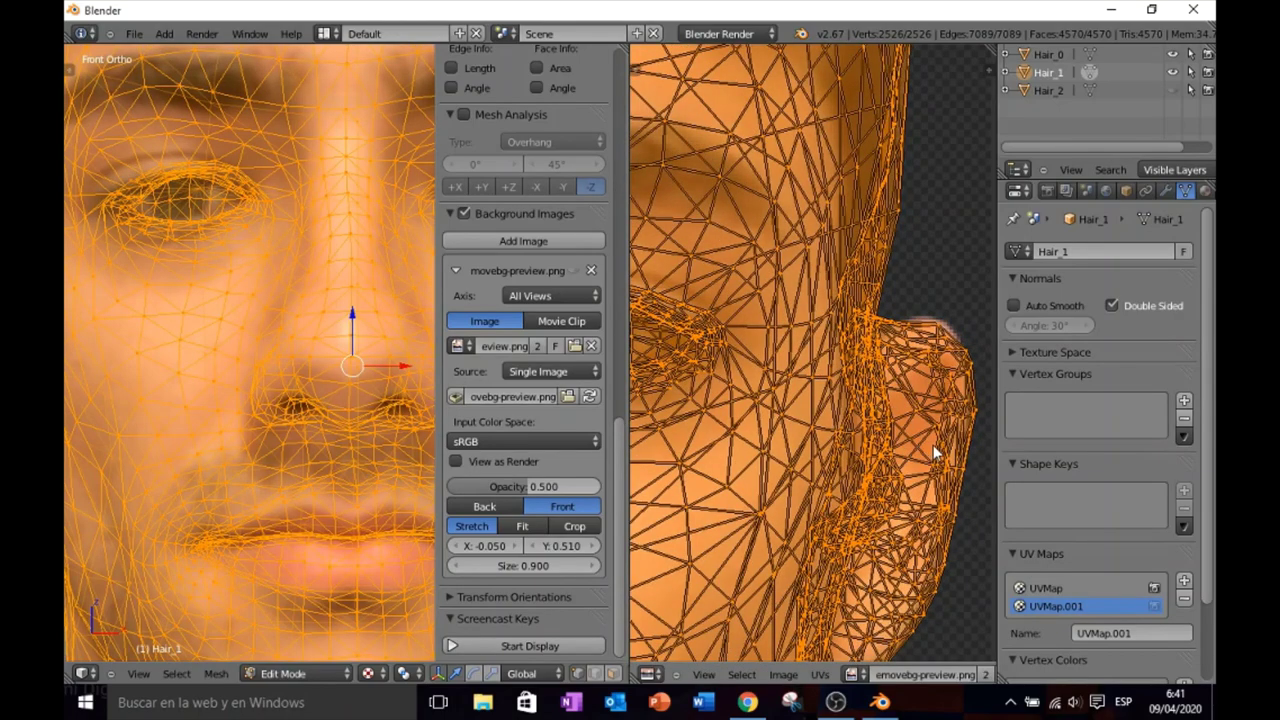
key(shift+F10)
scroll(690, 458, up, 5)
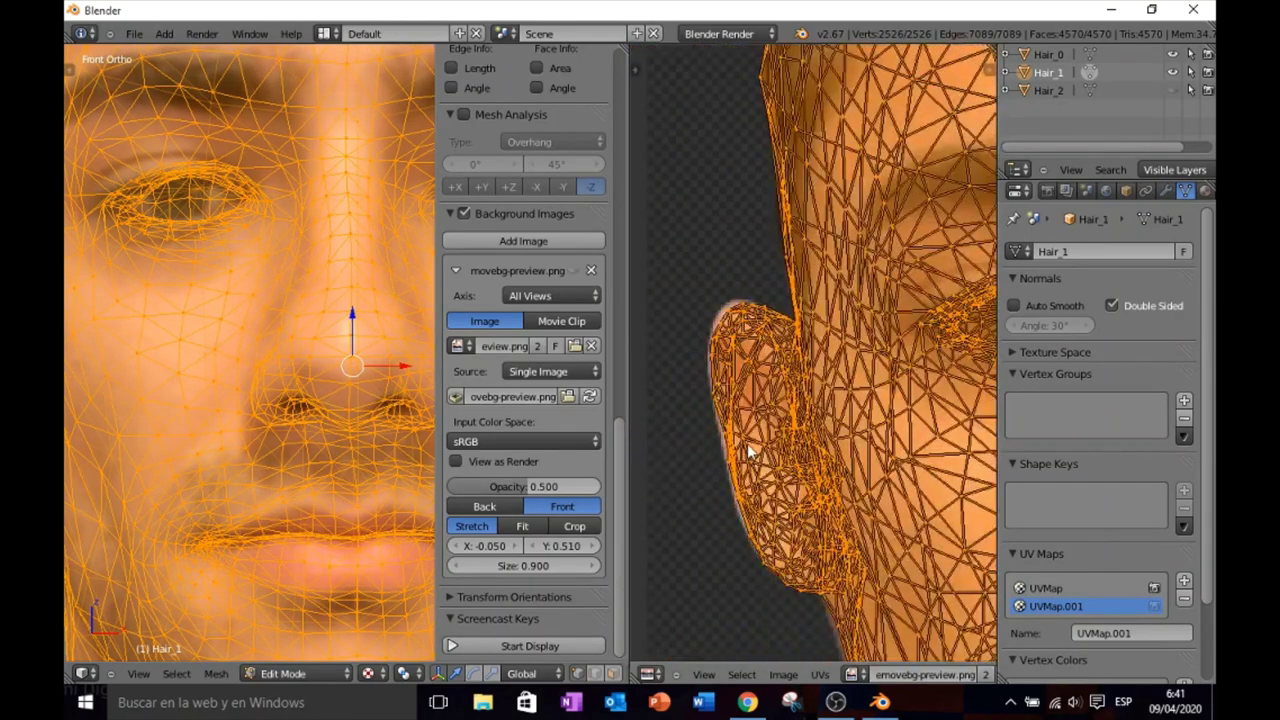
key(g)
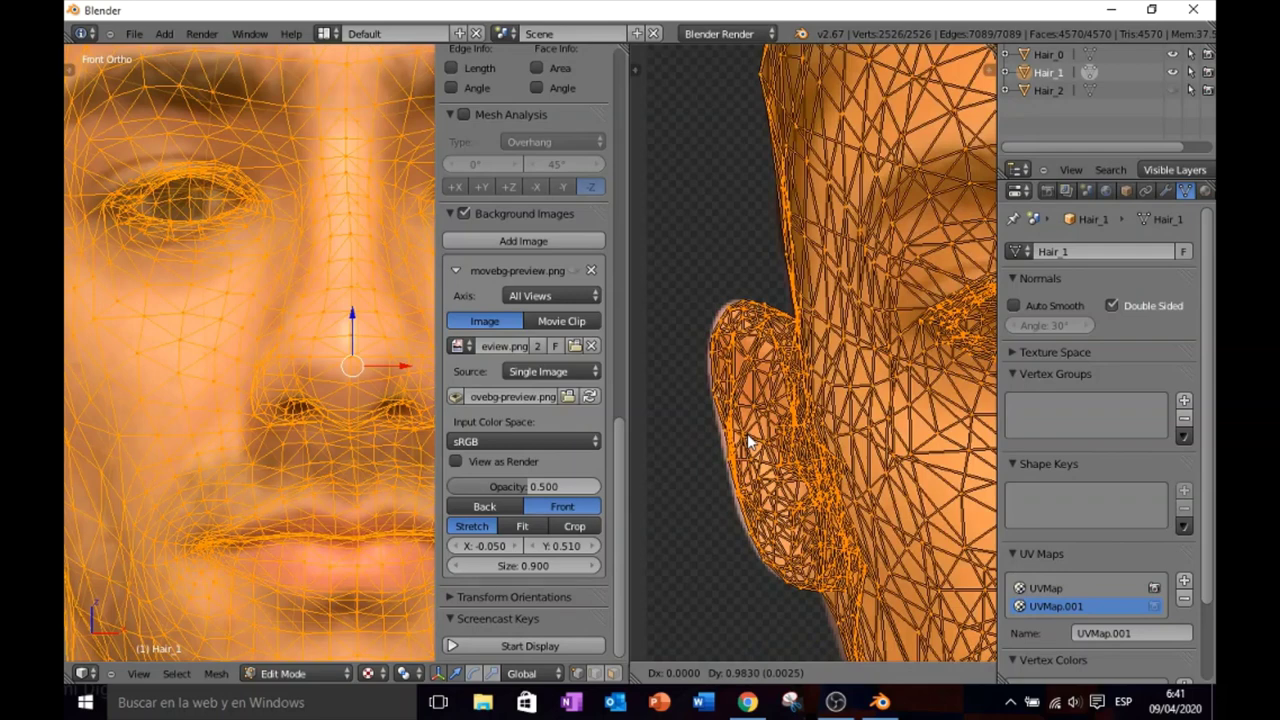
click(747, 433)
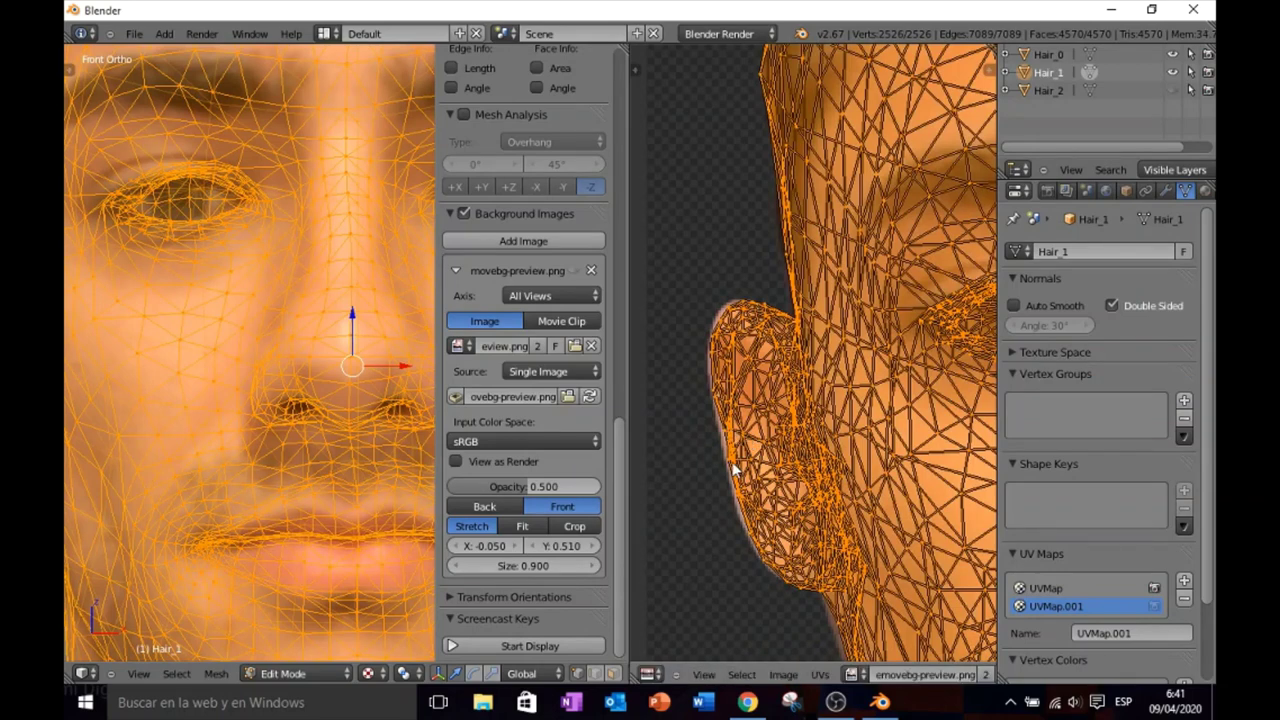
key(g)
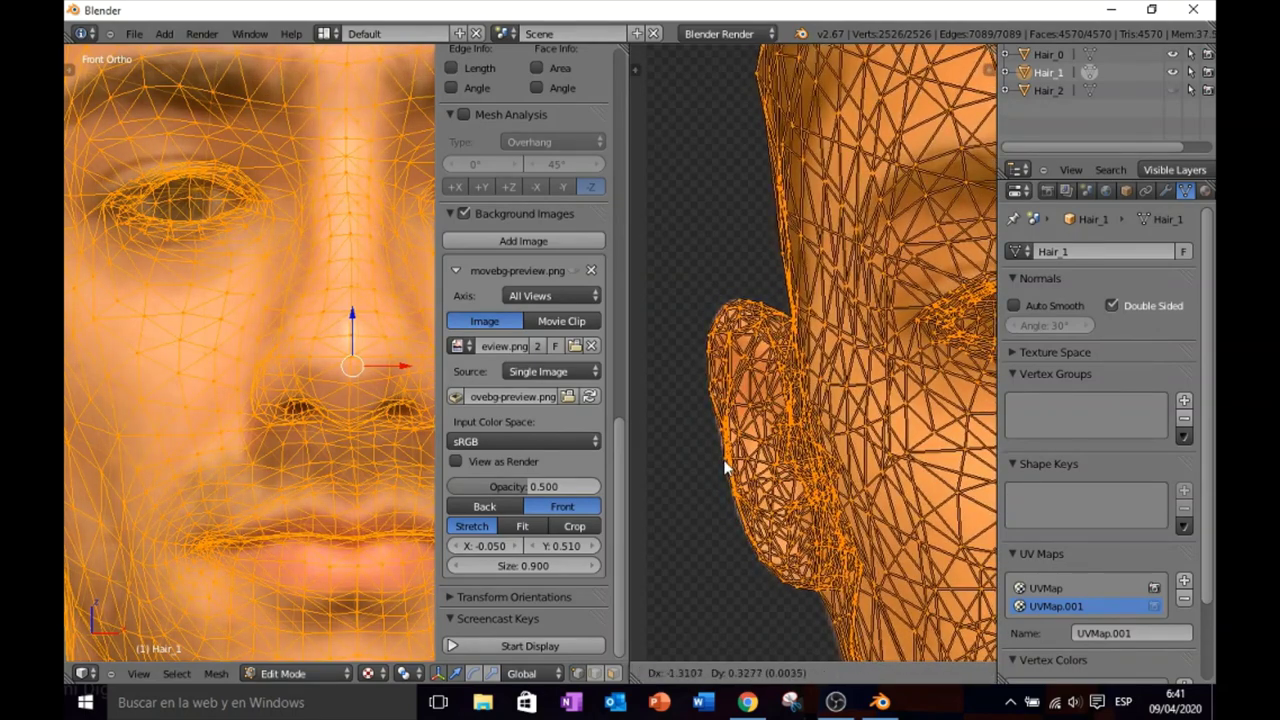
click(712, 450)
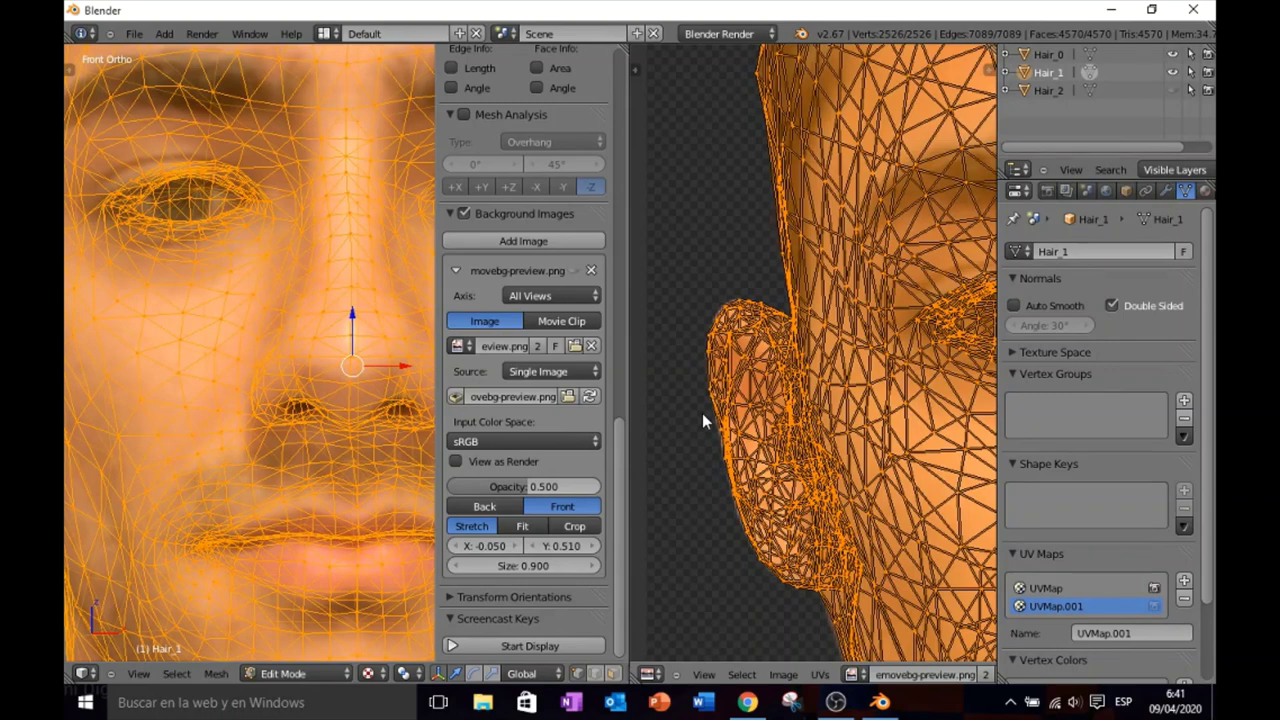
Step: Toggle the background reference photo off and on to compare, leaving it visible
click(579, 268)
click(579, 268)
click(579, 268)
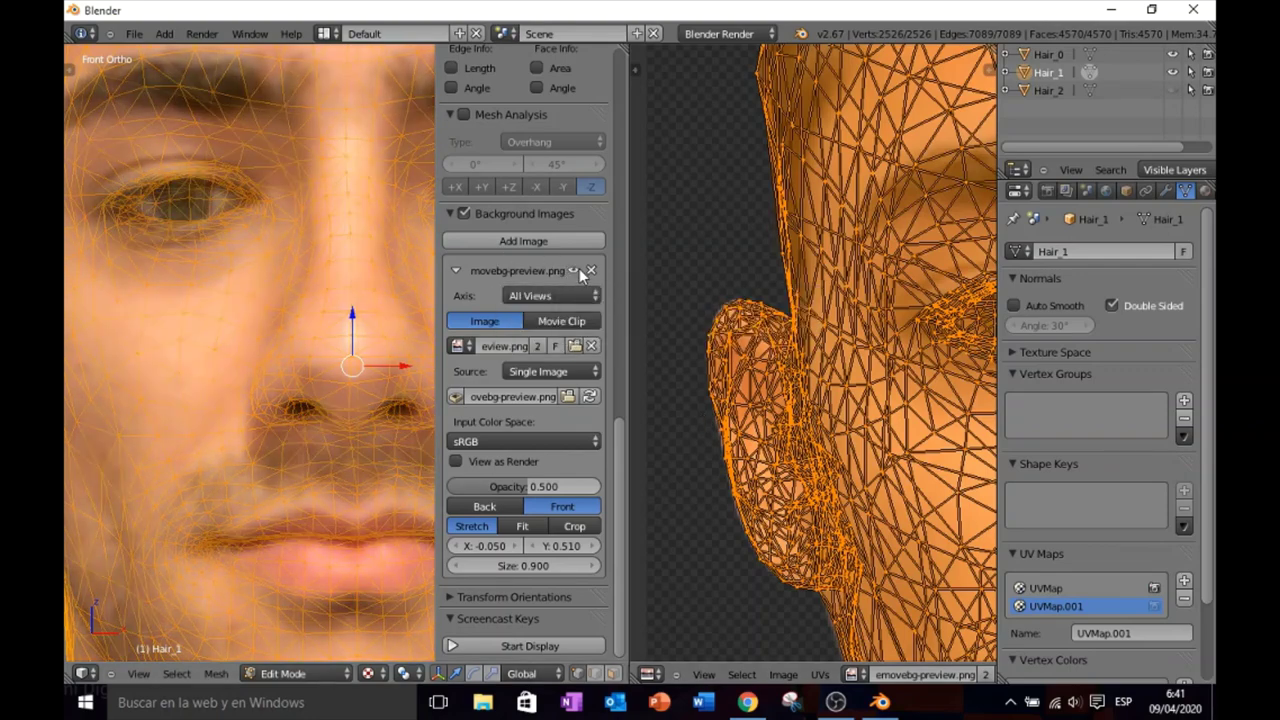
click(579, 268)
scroll(700, 338, down, 5)
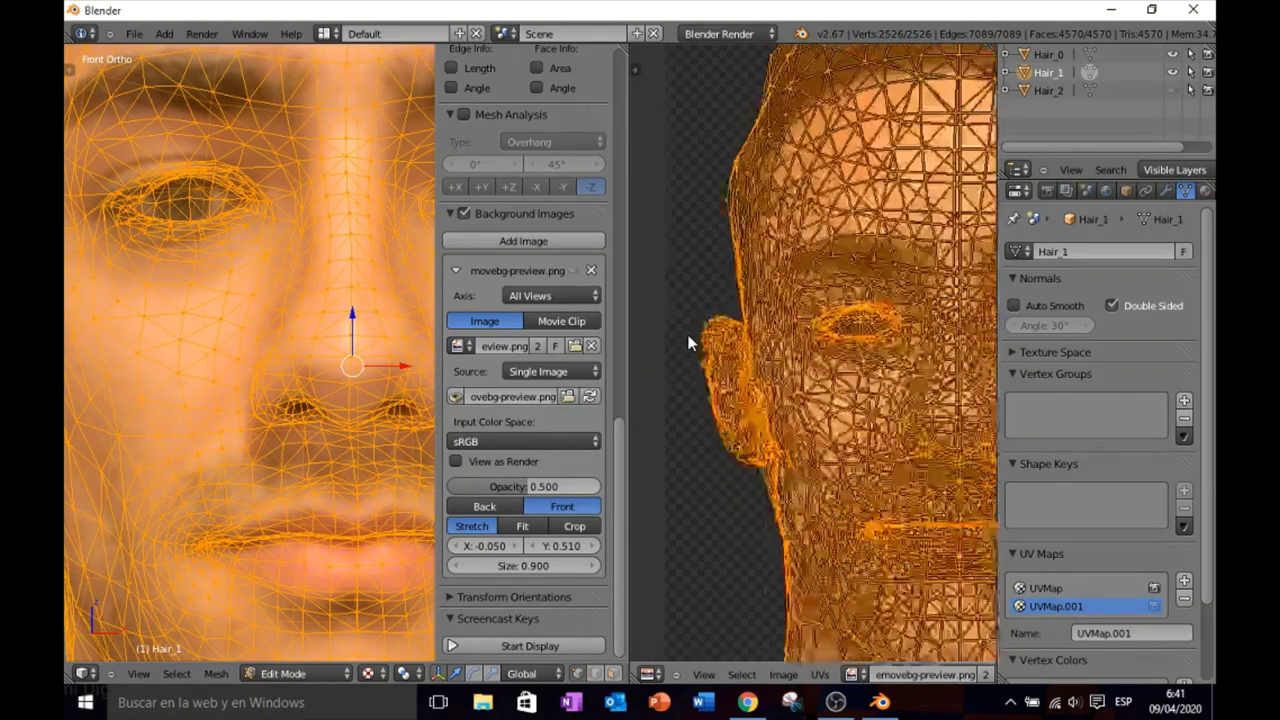
scroll(905, 345, up, 6)
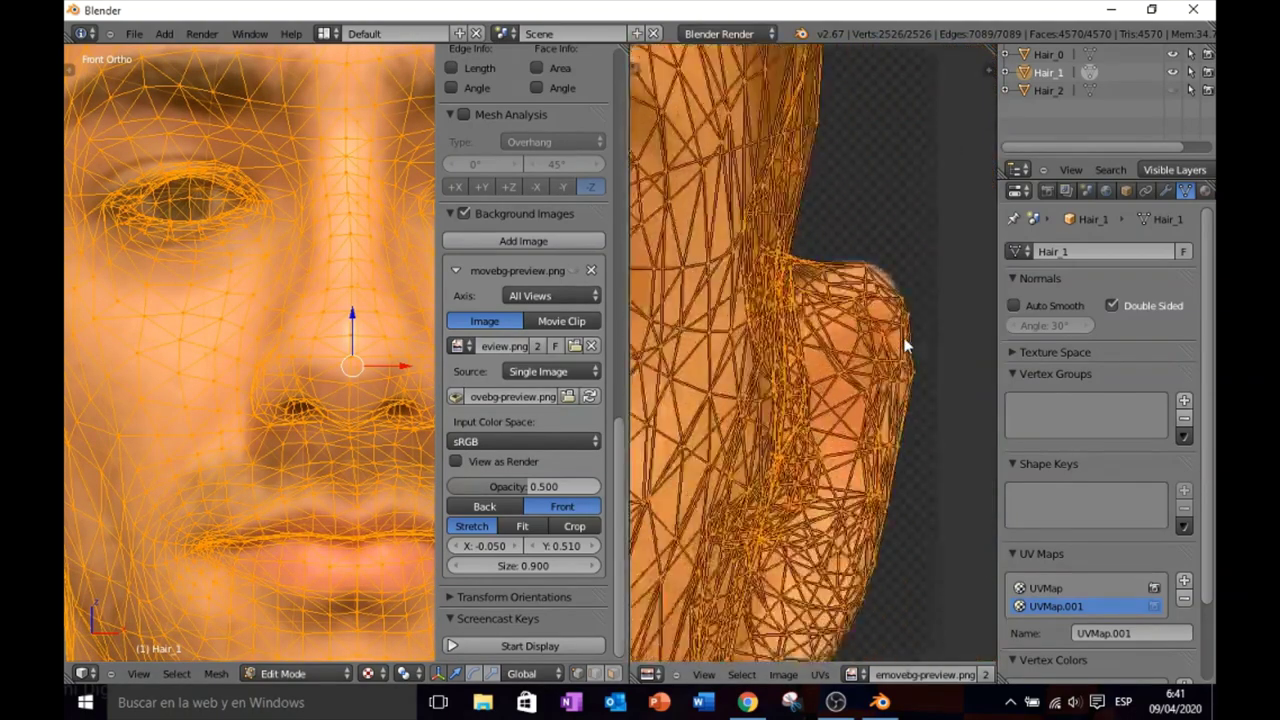
scroll(905, 345, down, 3)
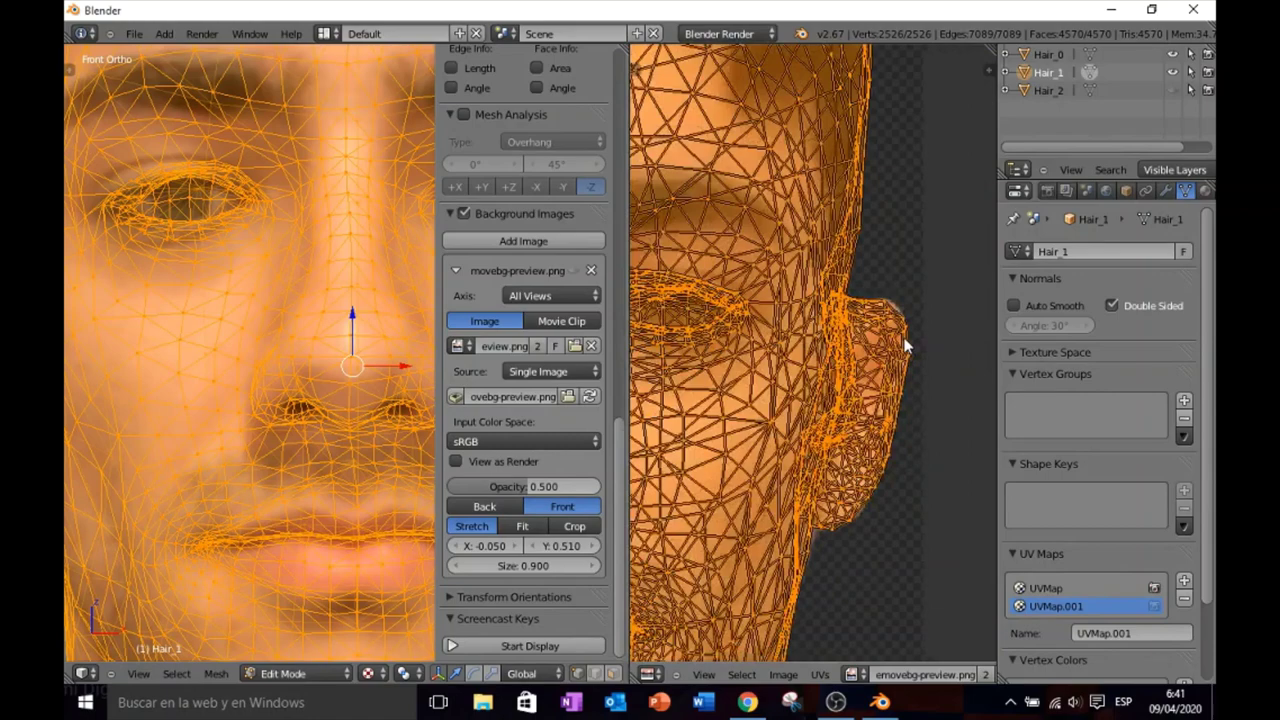
scroll(905, 345, down, 4)
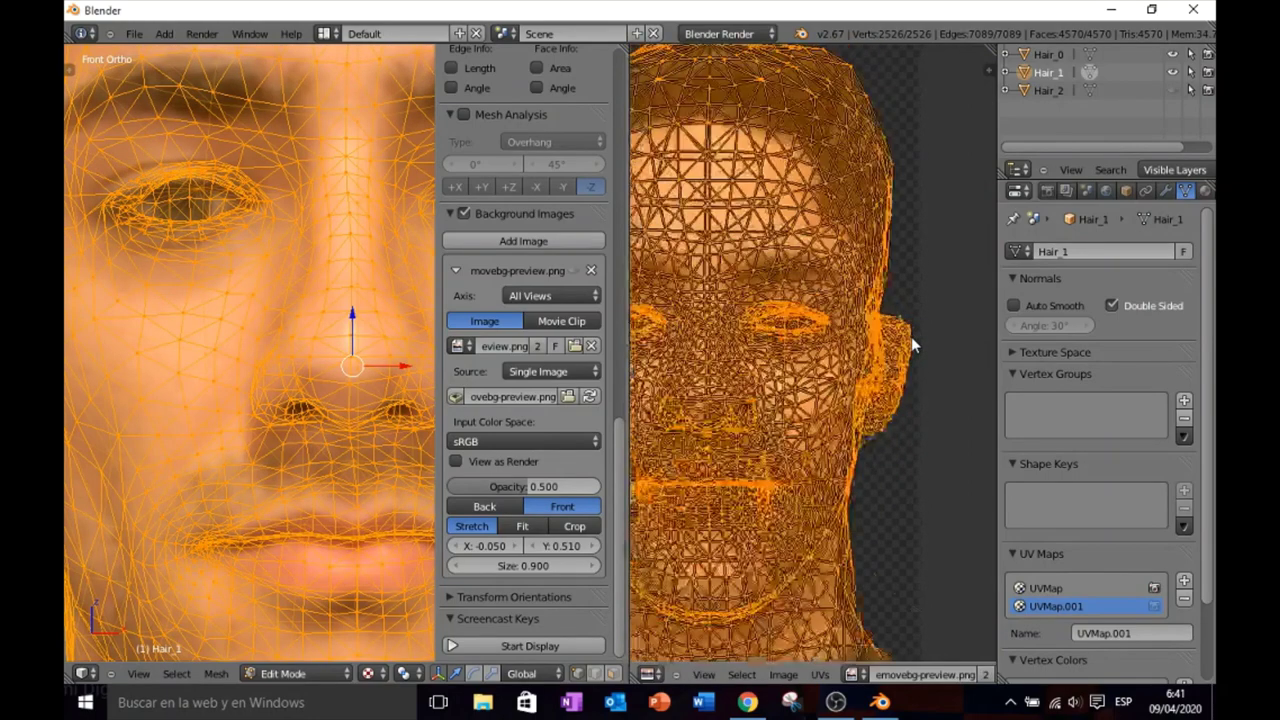
scroll(638, 352, up, 3)
scroll(615, 355, up, 4)
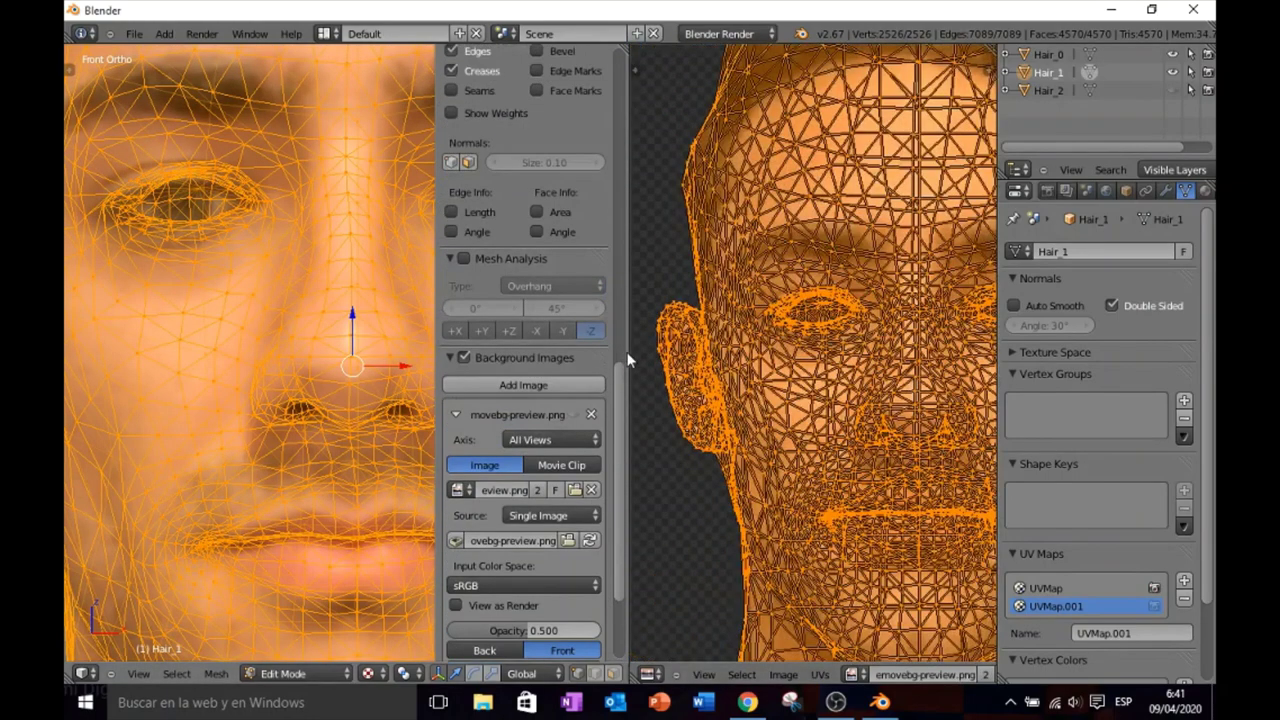
scroll(530, 398, down, 3)
scroll(667, 408, up, 4)
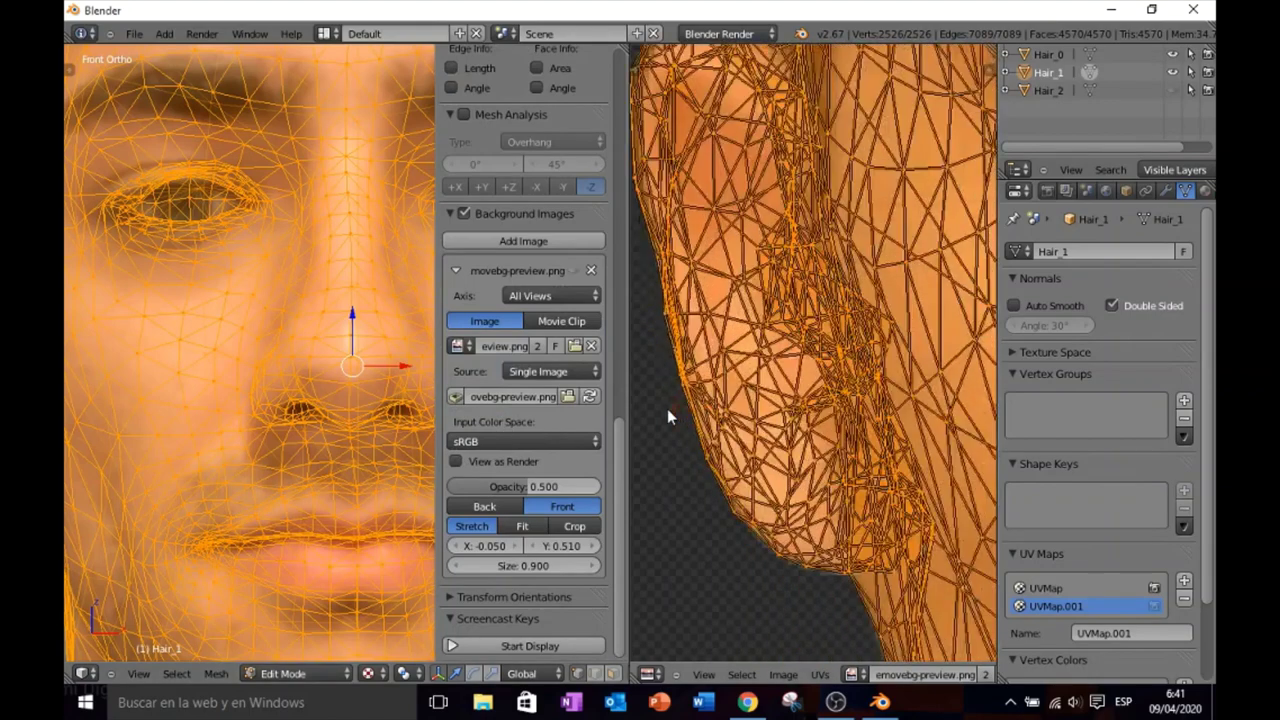
Step: Try two more ear UV moves, cancelling both to keep the current layout
key(g)
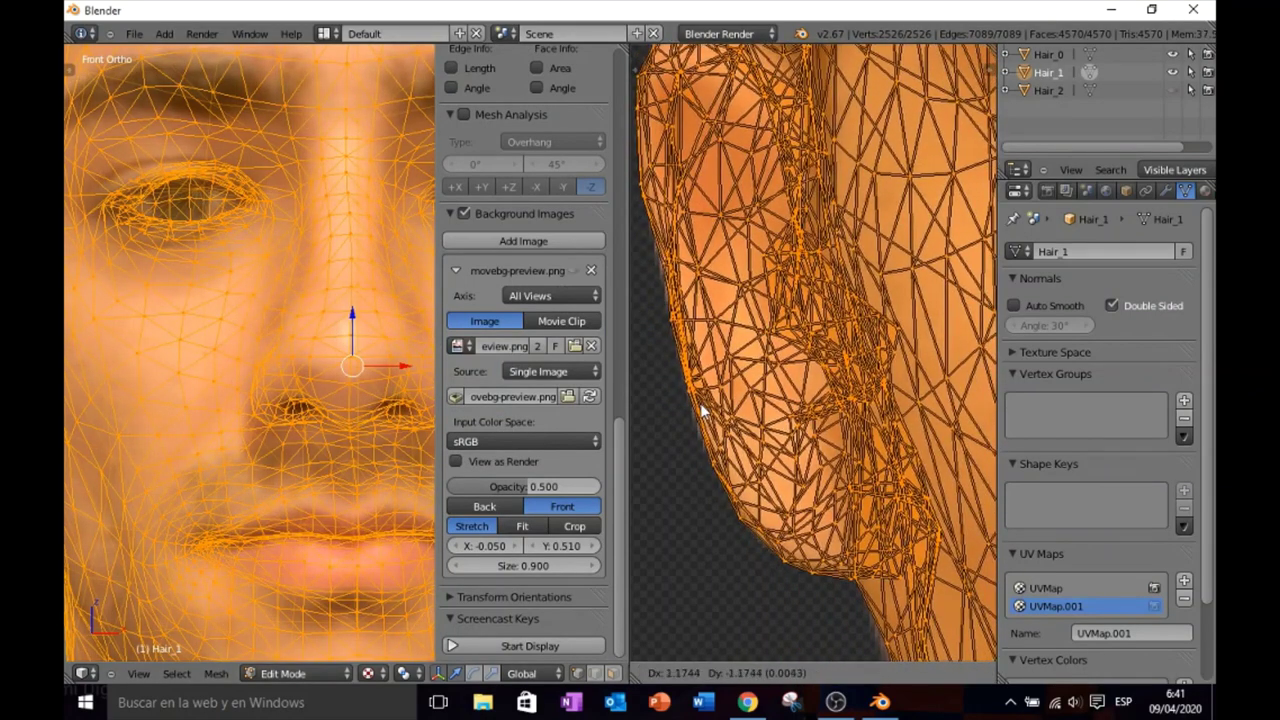
right_click(703, 410)
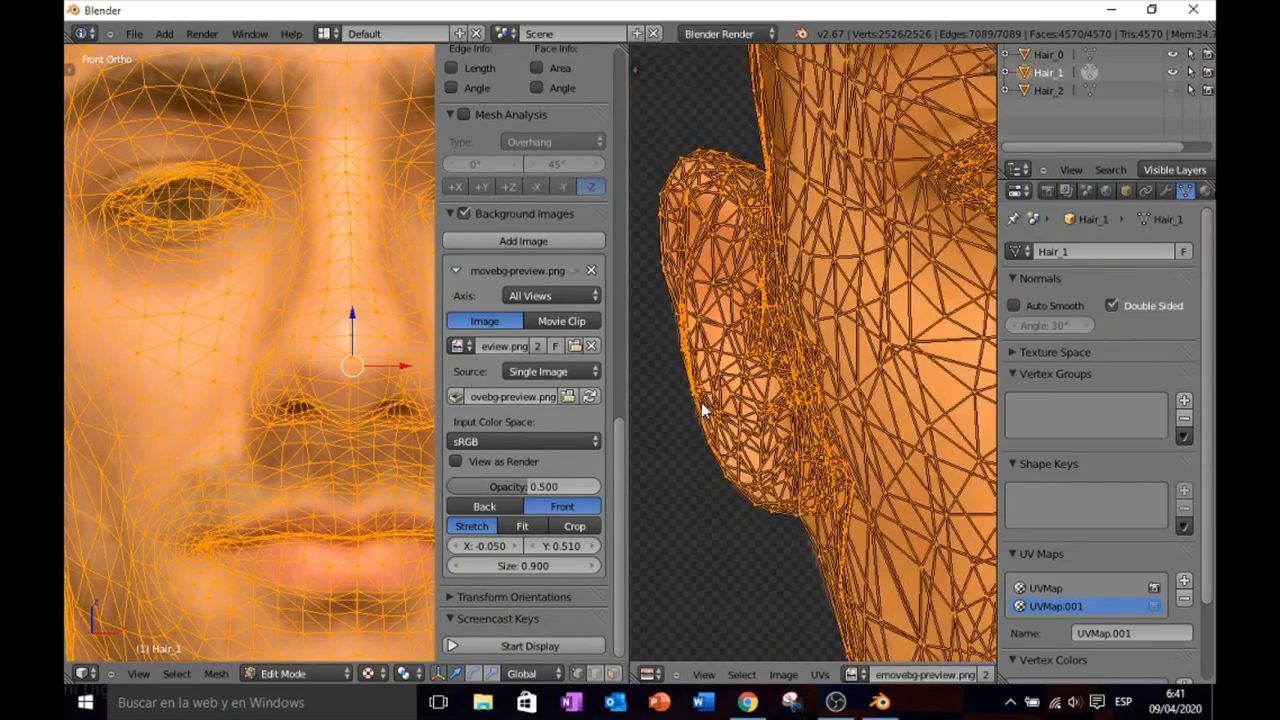
key(g)
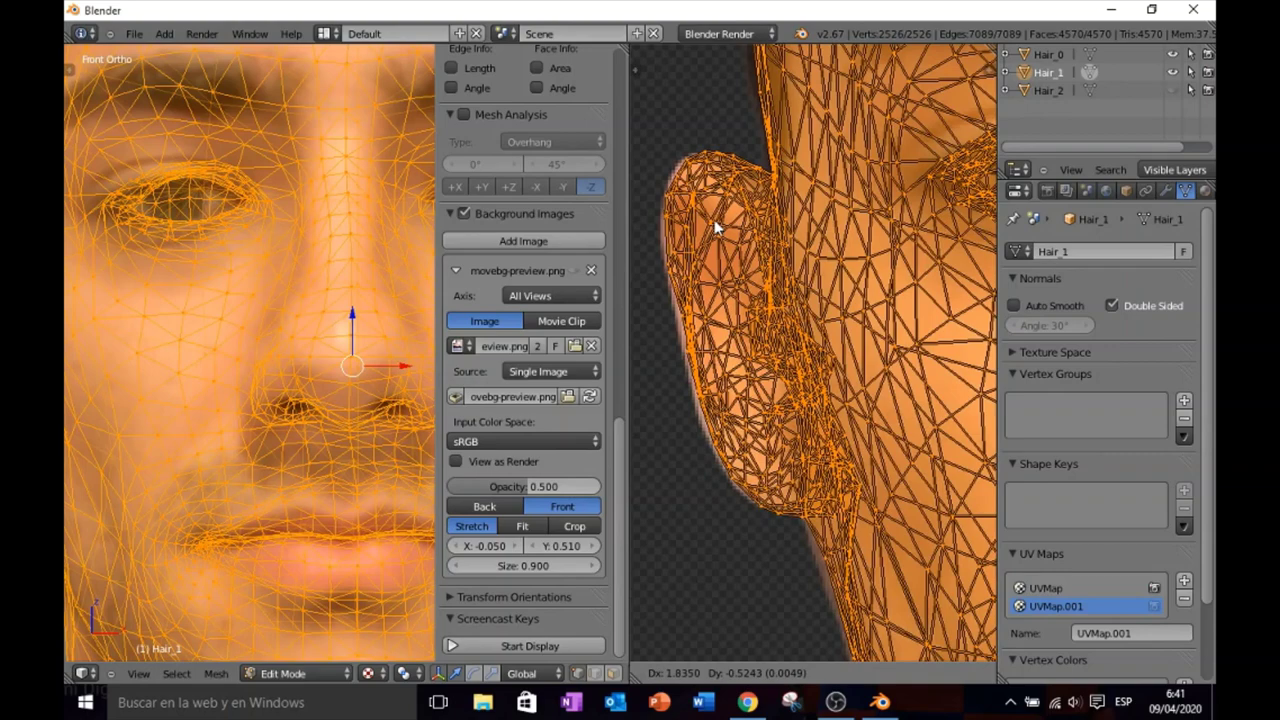
right_click(714, 219)
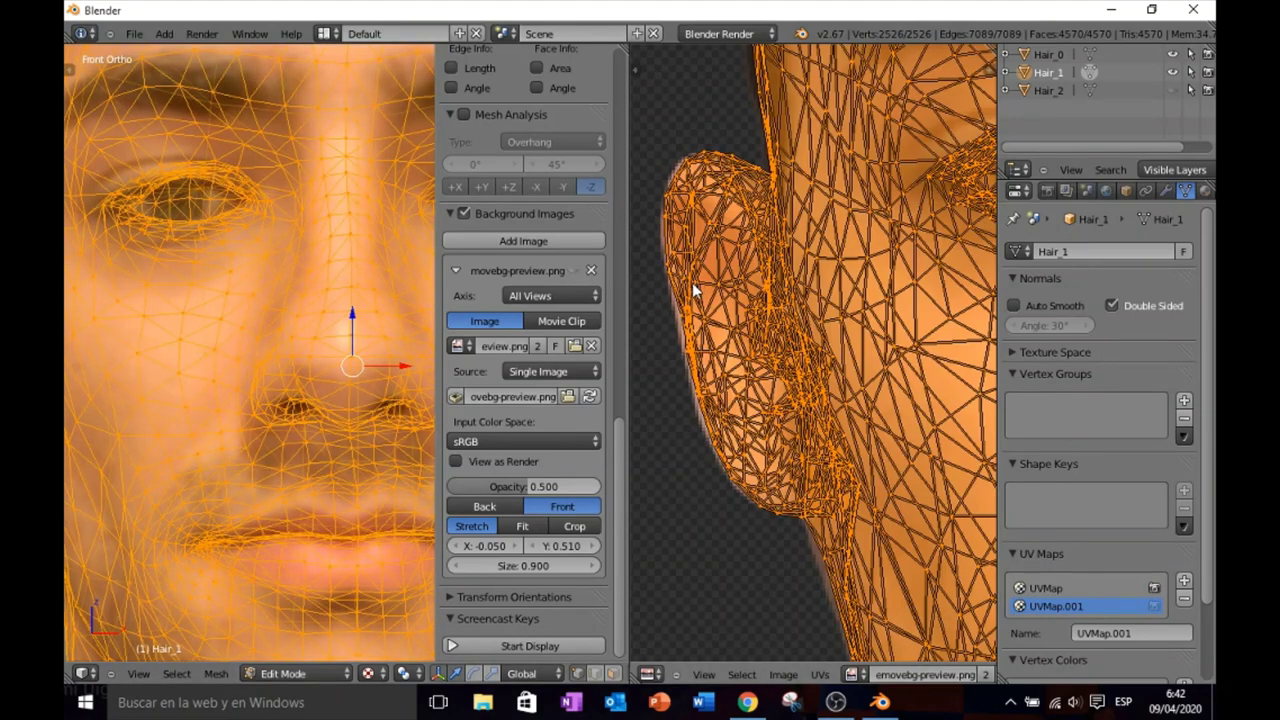
Step: Bring the head's ear and its outer edge into close side view
key(KP_1)
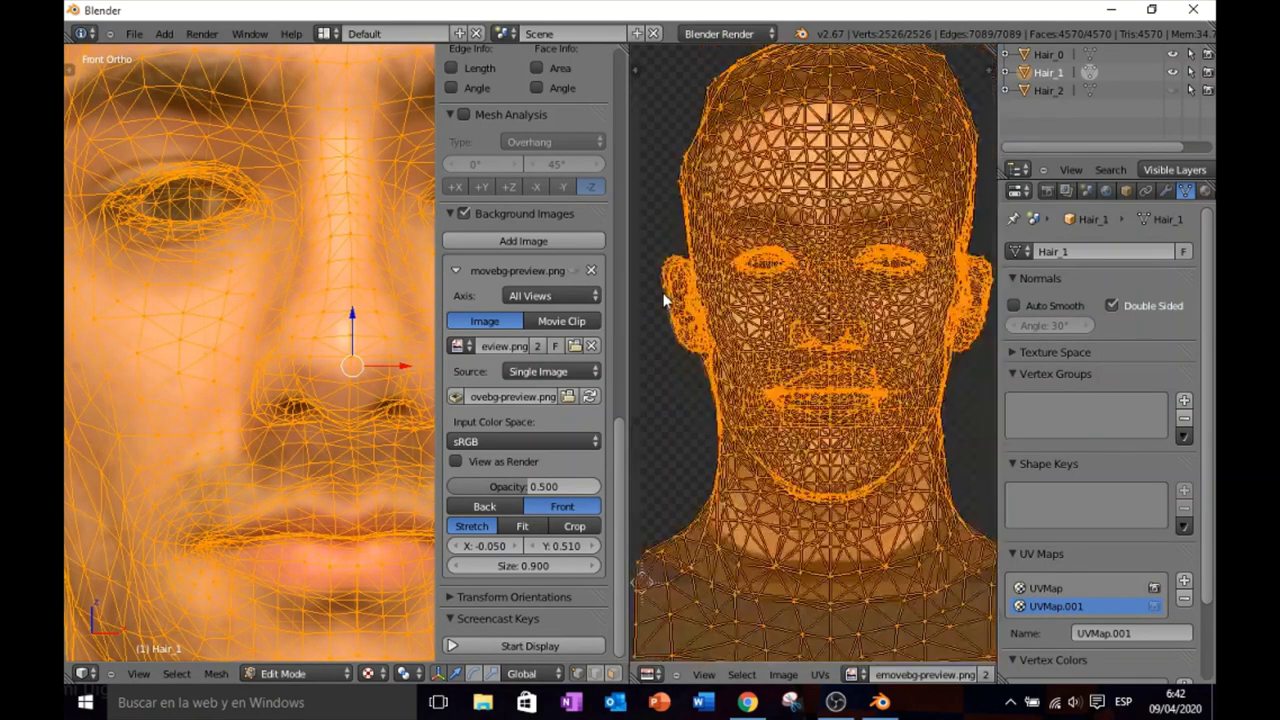
scroll(812, 294, up, 2)
scroll(812, 294, down, 1)
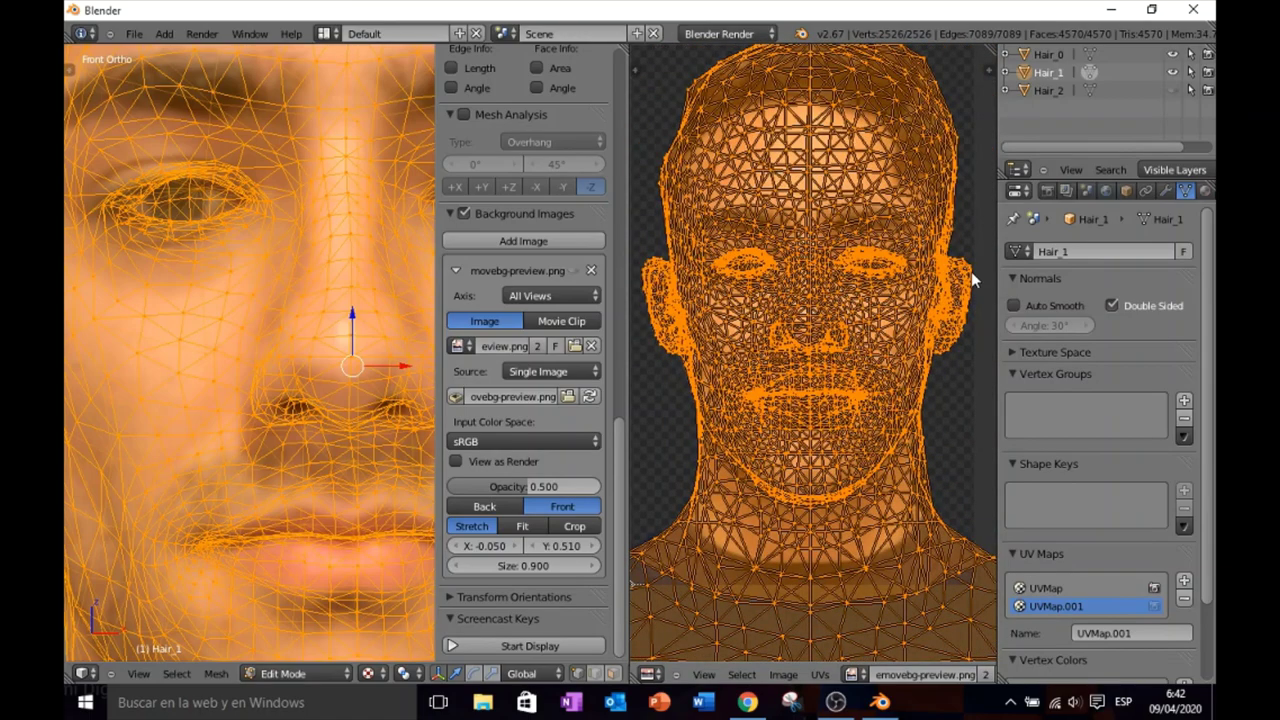
key(KP_3)
scroll(971, 272, up, 2)
middle_drag(971, 273, 924, 280)
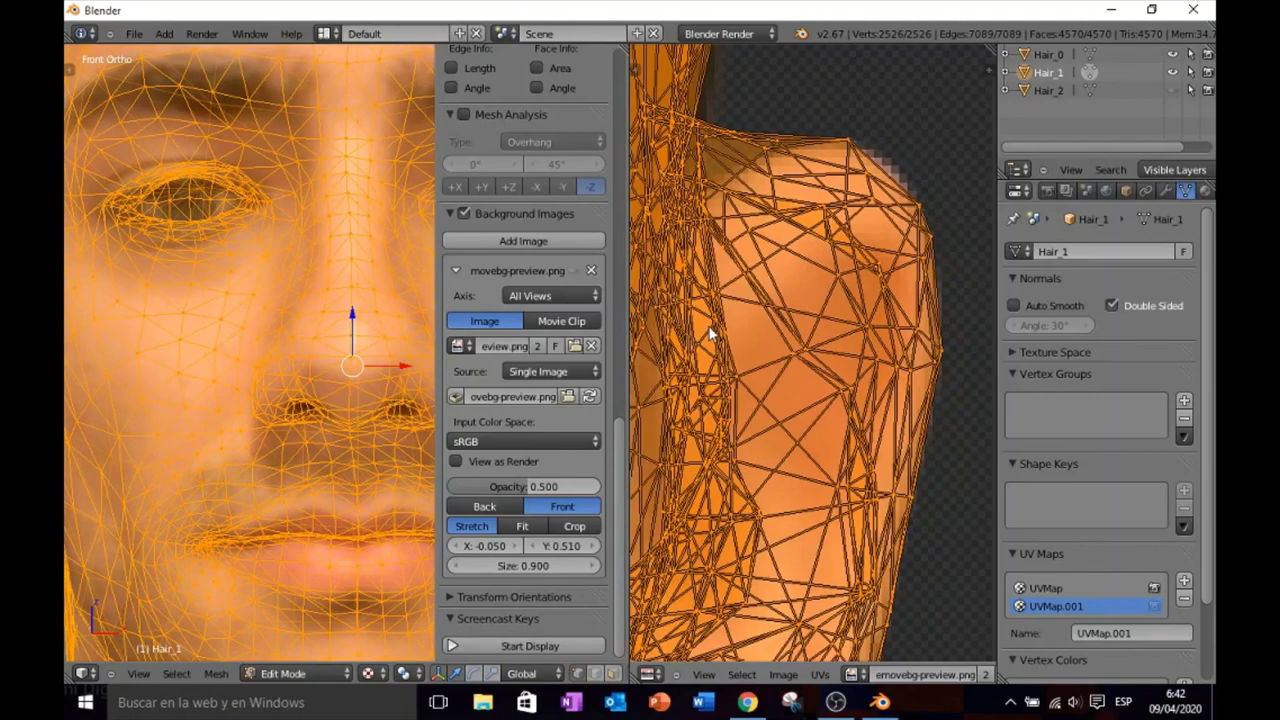
Step: Shrink the ear UVs slightly and move them over the photo's ear
key(s)
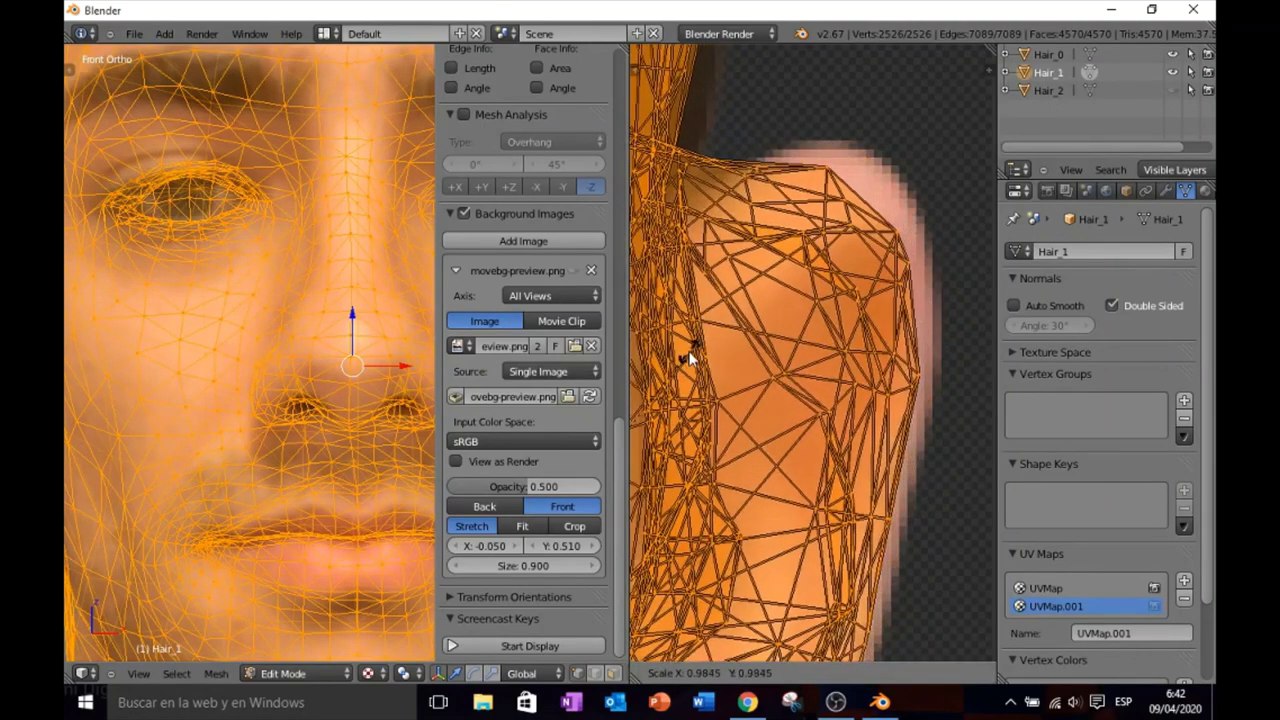
click(690, 358)
key(g)
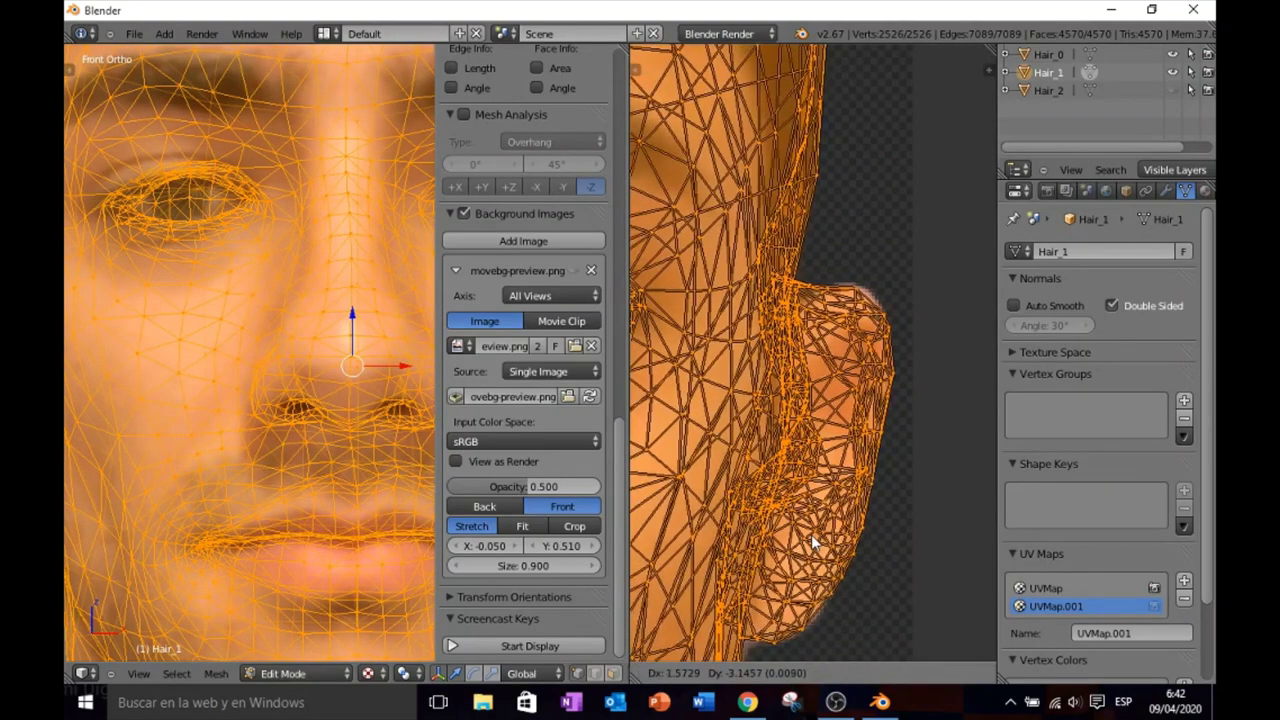
click(839, 523)
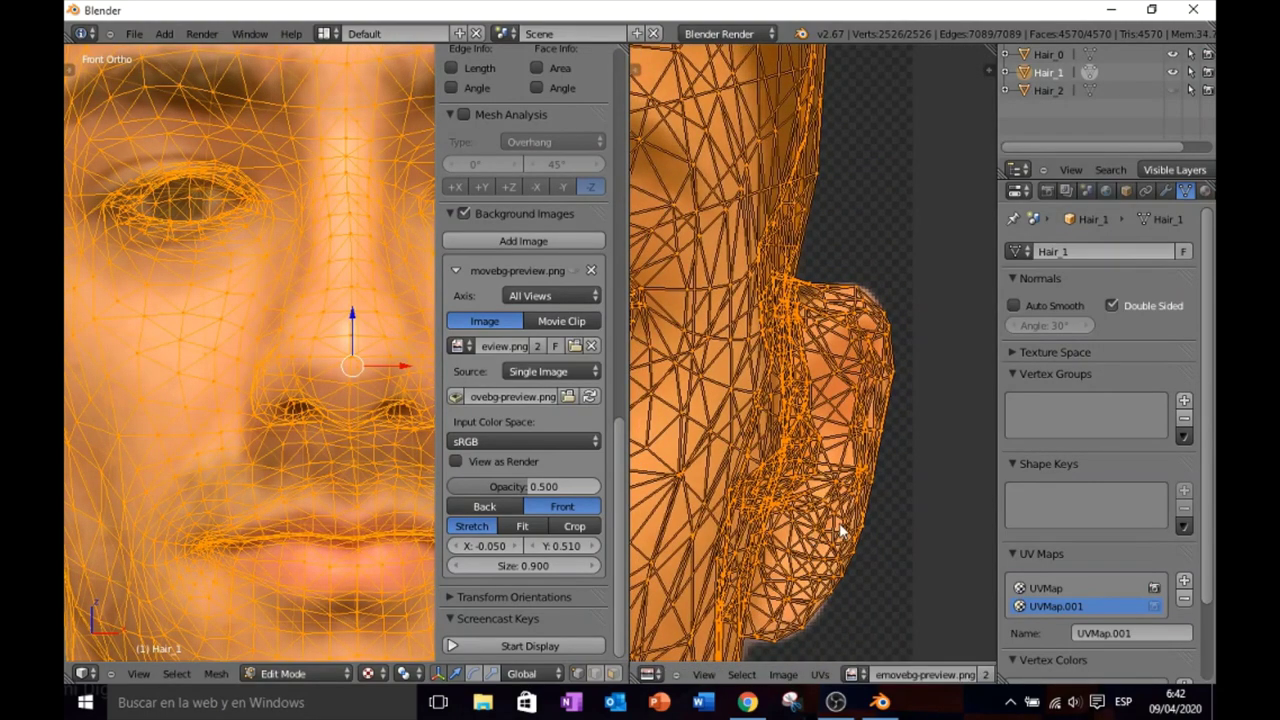
scroll(839, 523, down, 3)
scroll(843, 400, down, 2)
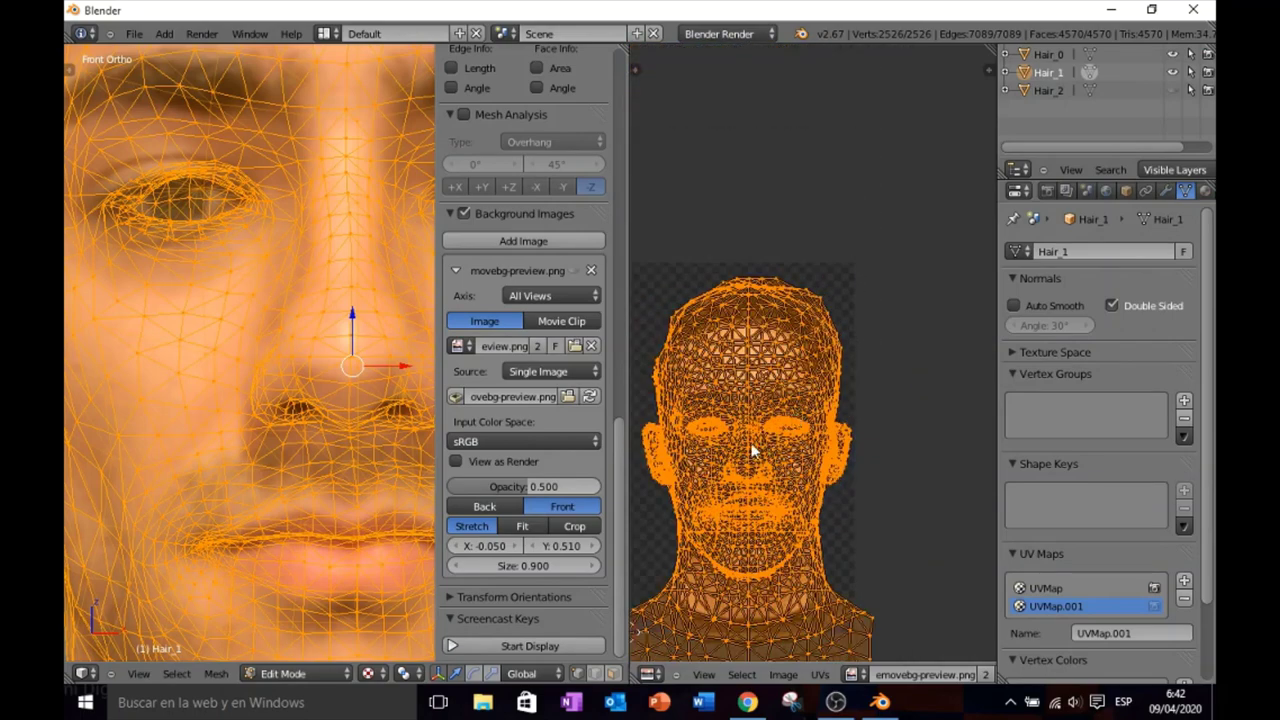
scroll(603, 437, up, 5)
scroll(581, 475, down, 5)
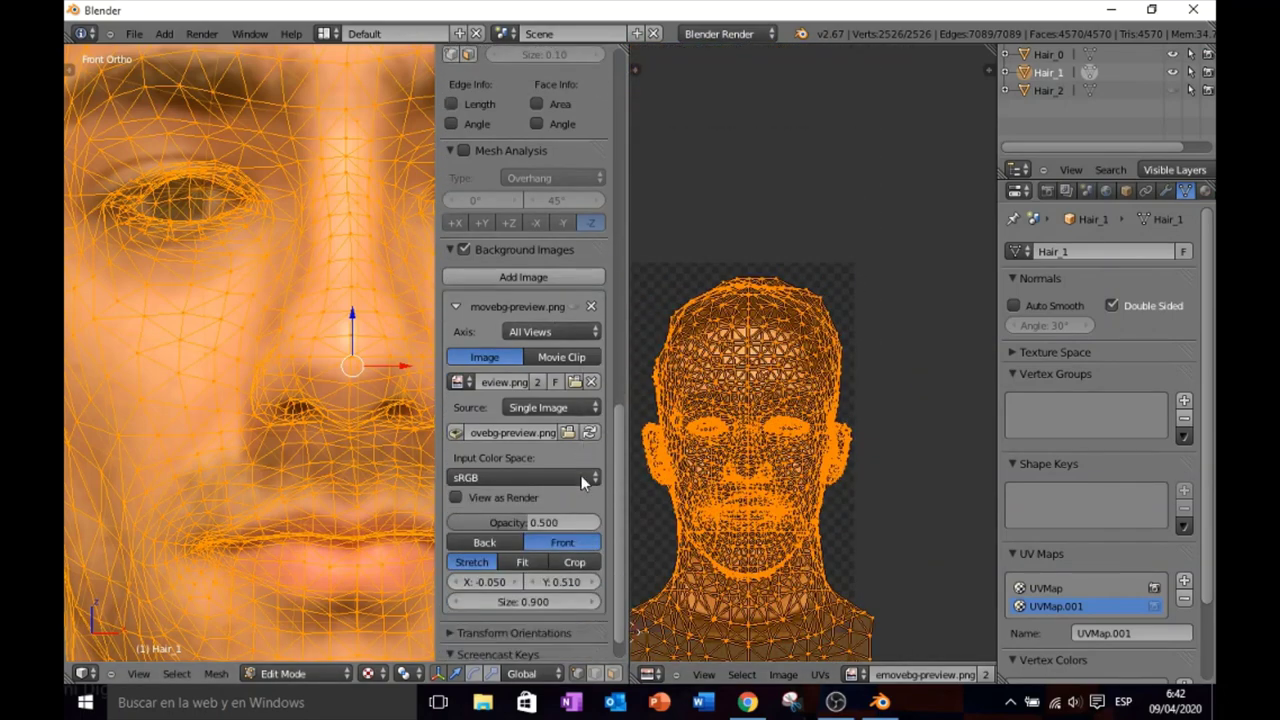
scroll(660, 455, down, 3)
scroll(677, 447, up, 10)
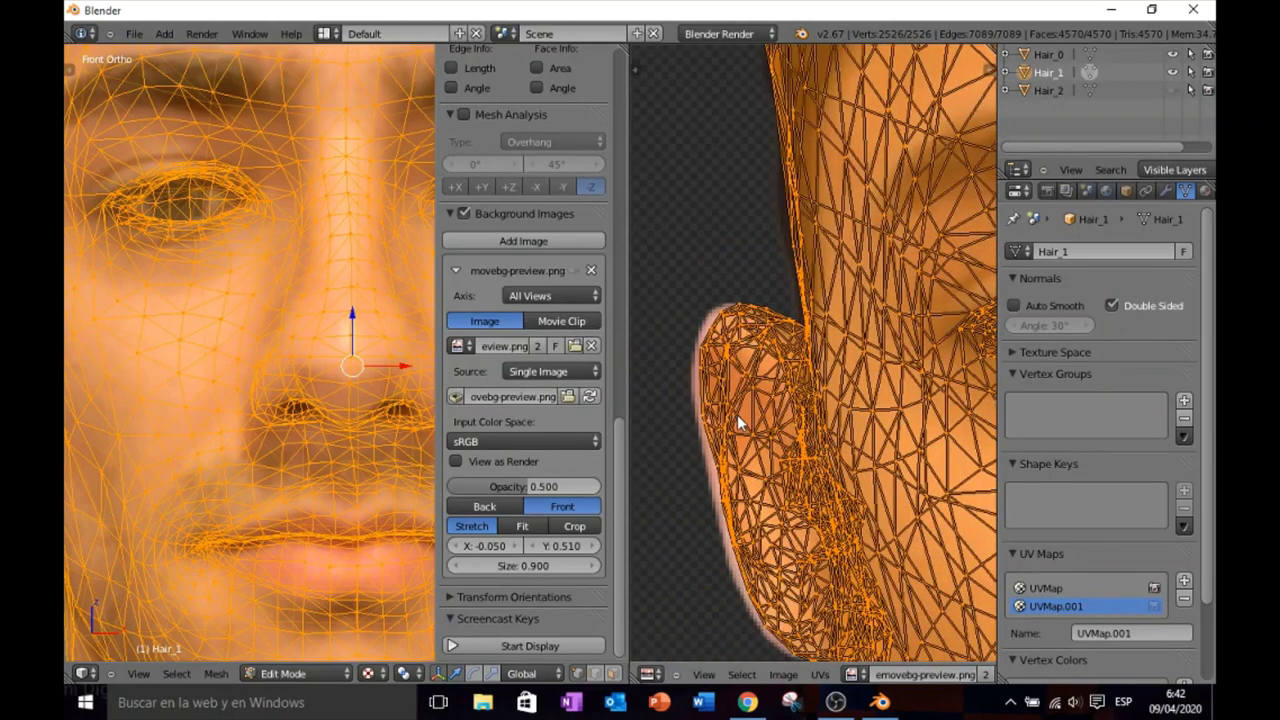
Step: Enlarge the UV layout slightly, abandoning the move that follows
key(s)
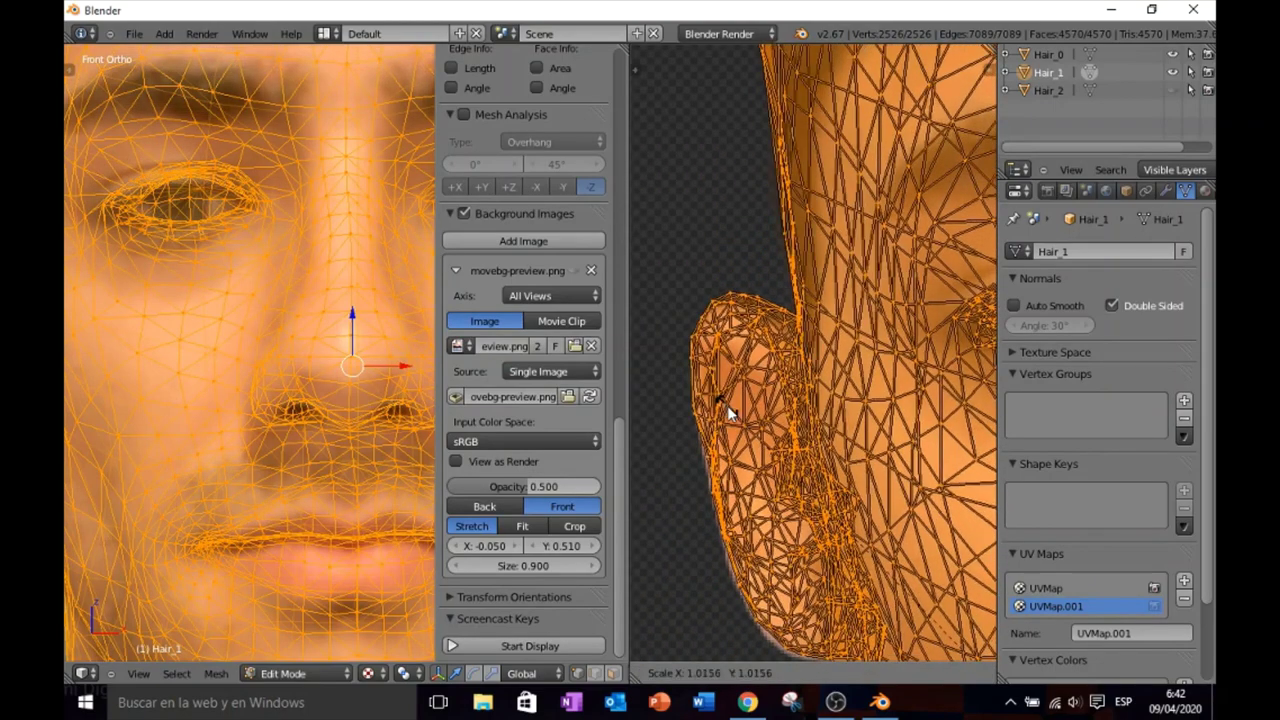
click(727, 405)
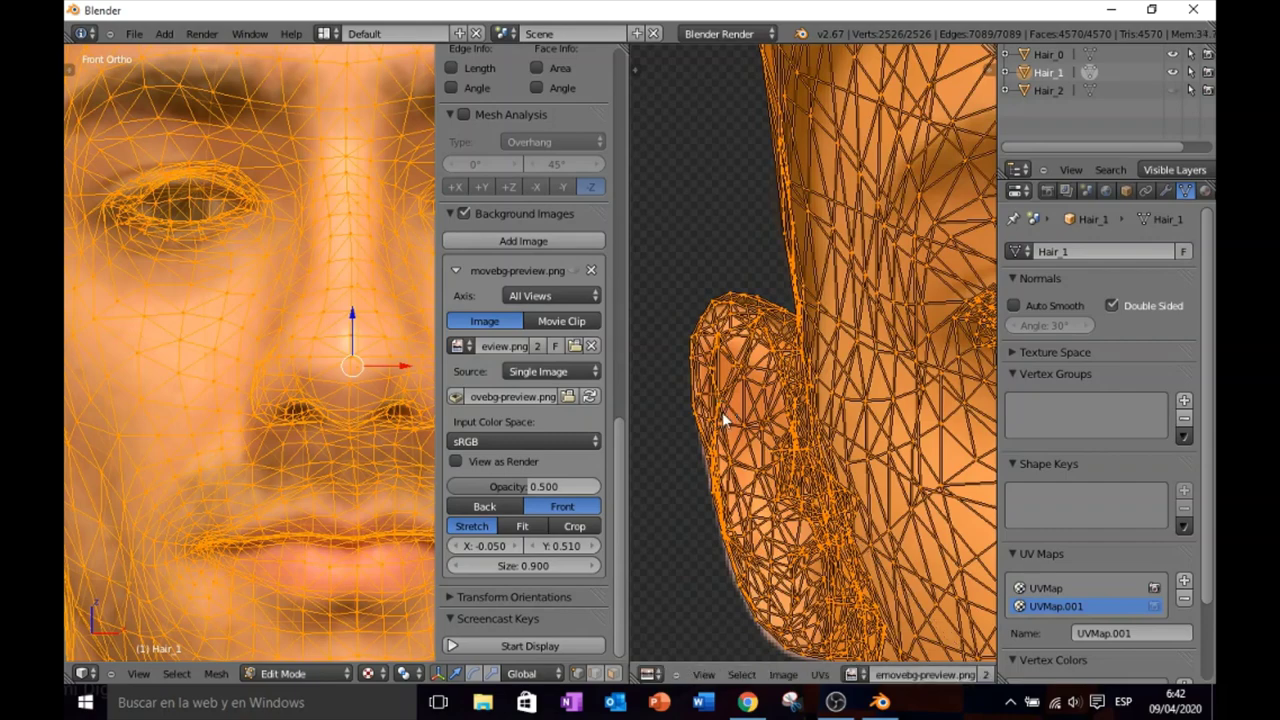
key(g)
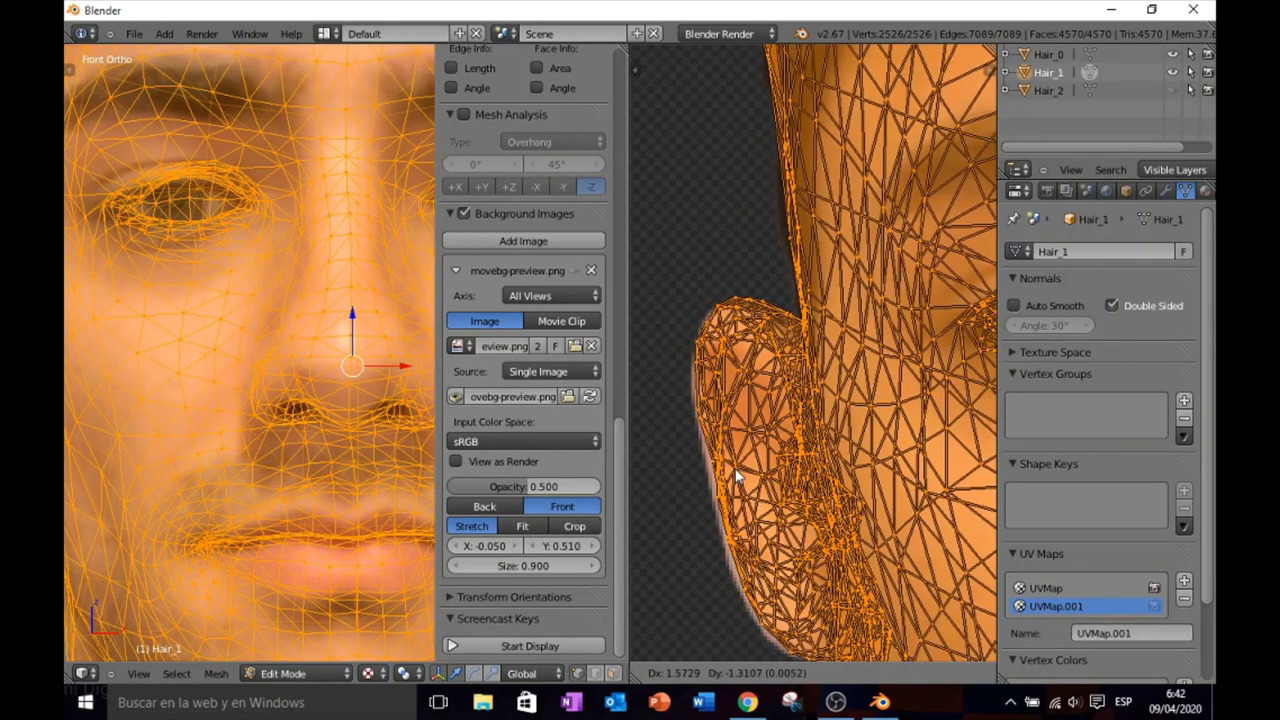
right_click(750, 477)
scroll(765, 476, down, 3)
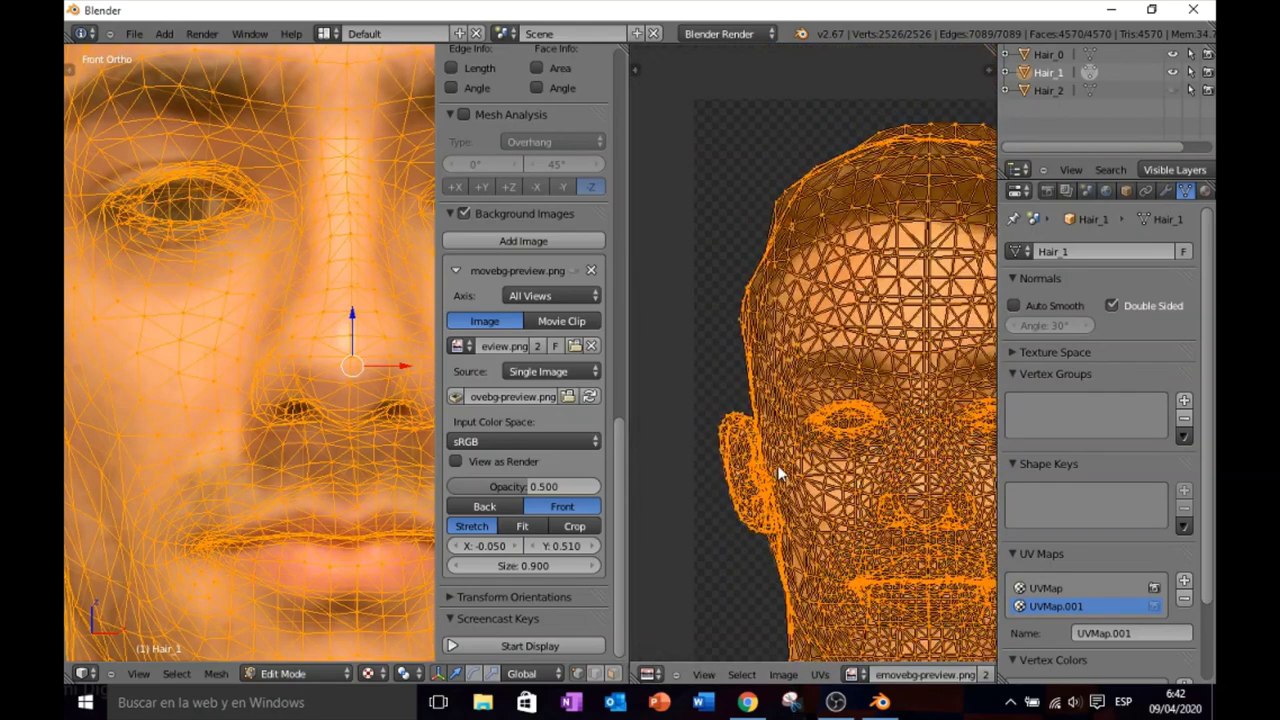
scroll(779, 474, down, 3)
scroll(940, 474, up, 6)
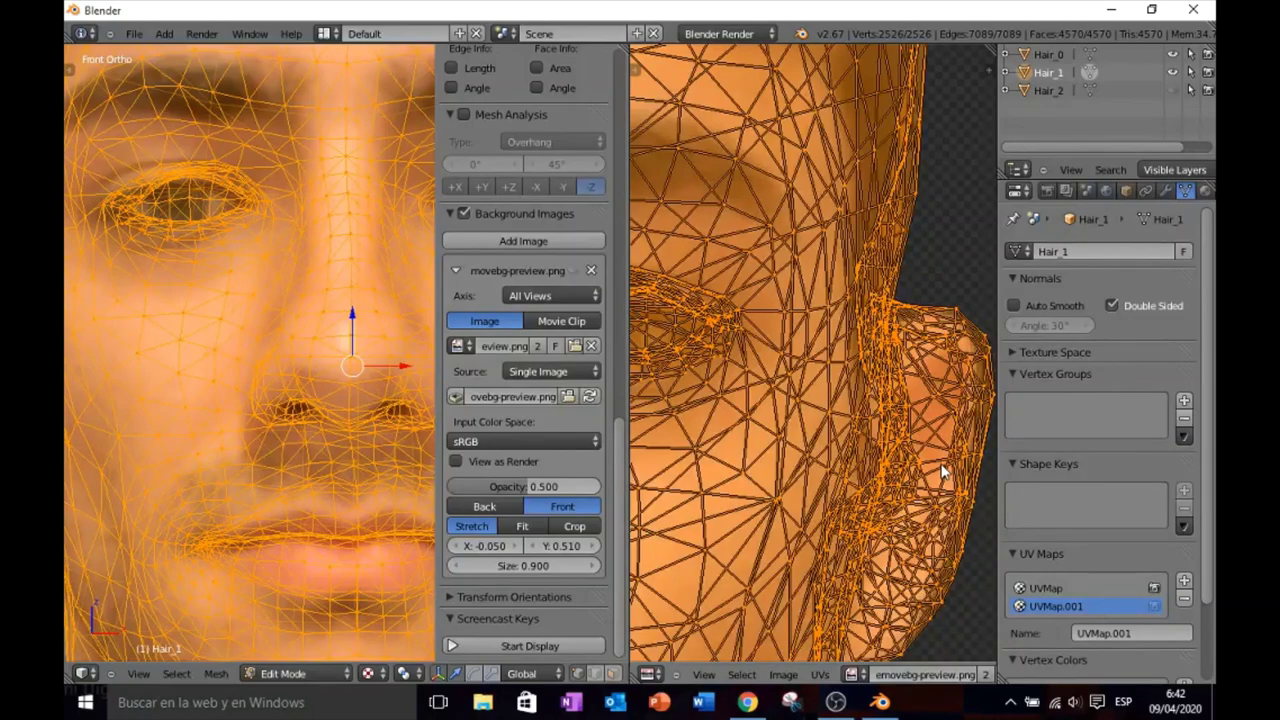
Step: Shift the UV layout so the ear area fits the face texture
key(s)
key(Escape)
scroll(940, 478, down, 5)
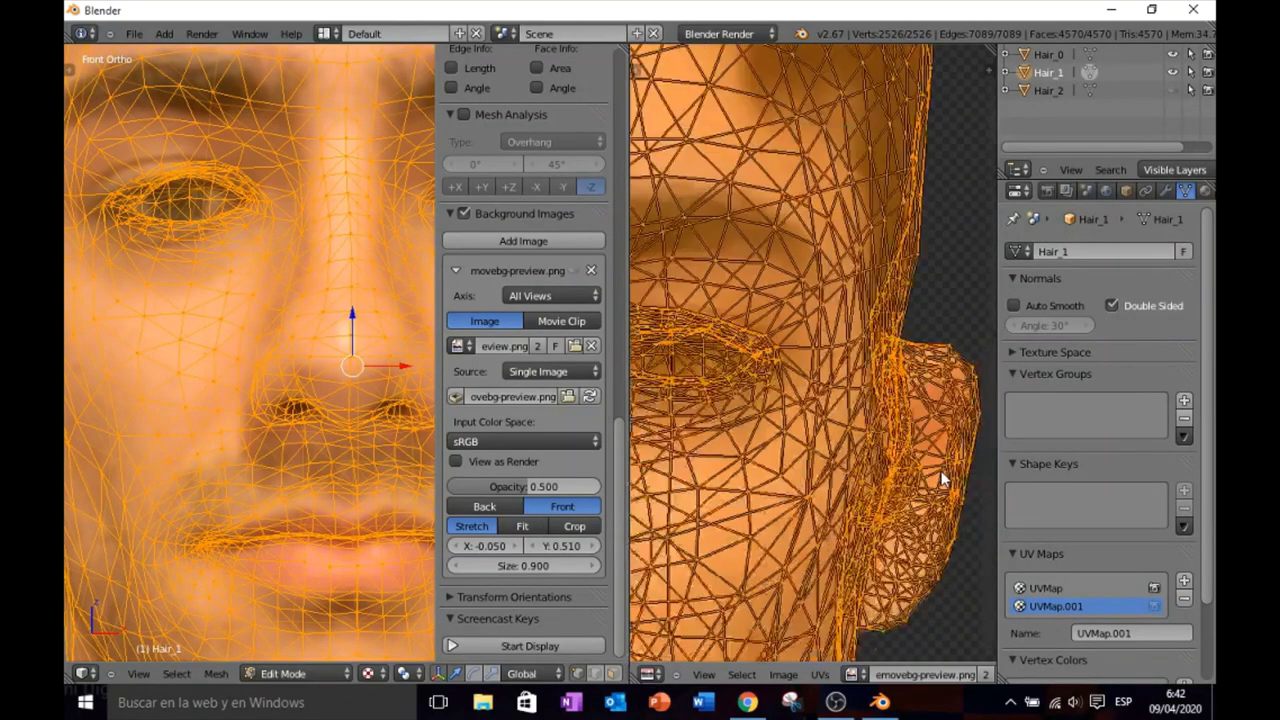
scroll(762, 497, up, 5)
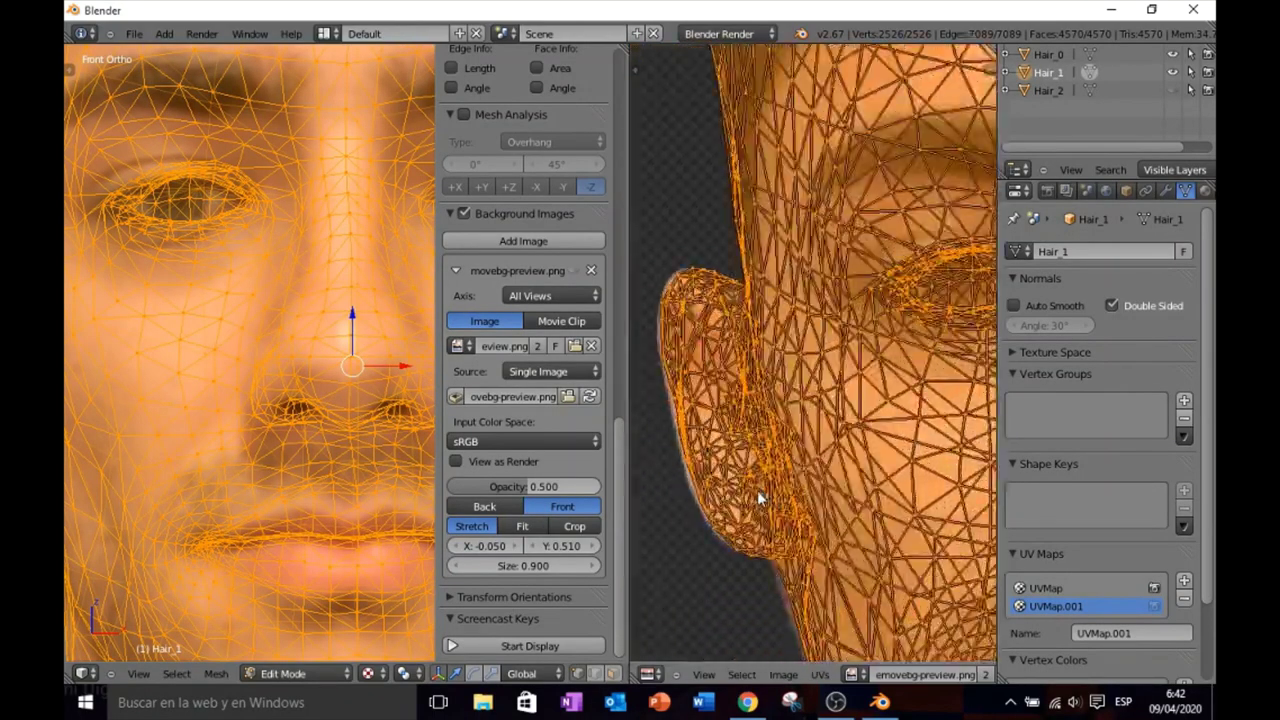
key(g)
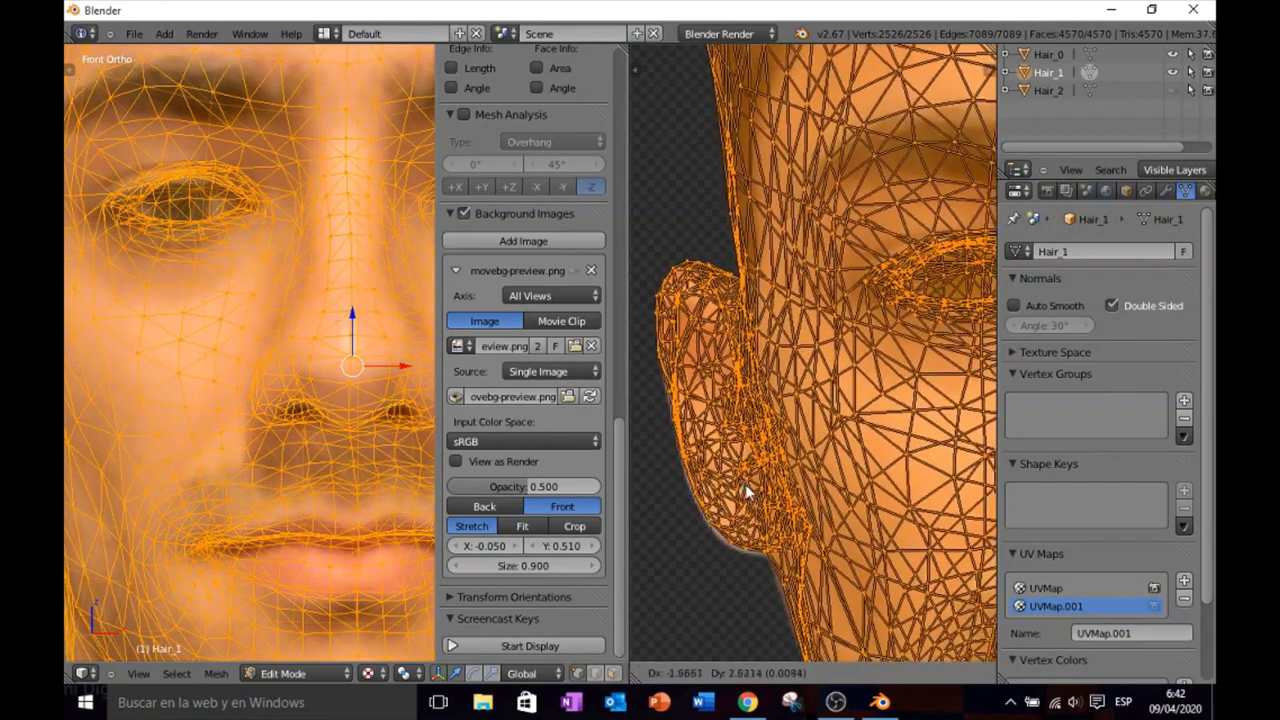
click(745, 487)
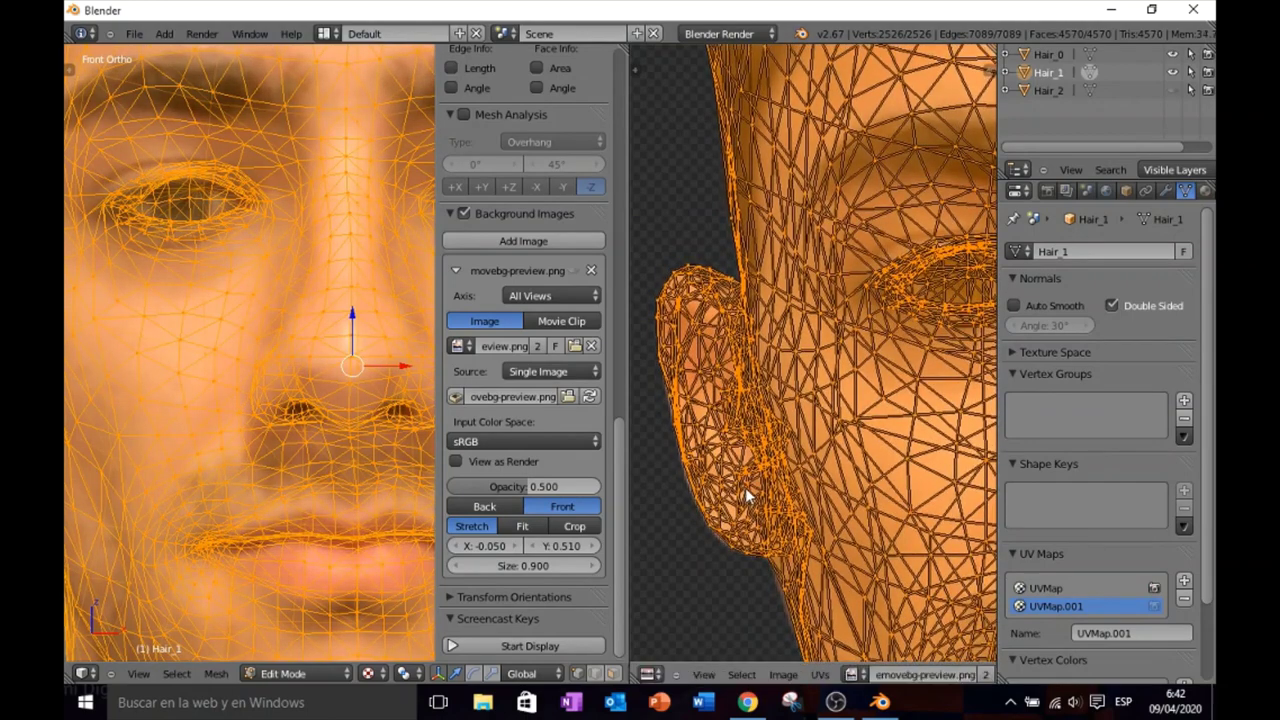
scroll(745, 487, down, 5)
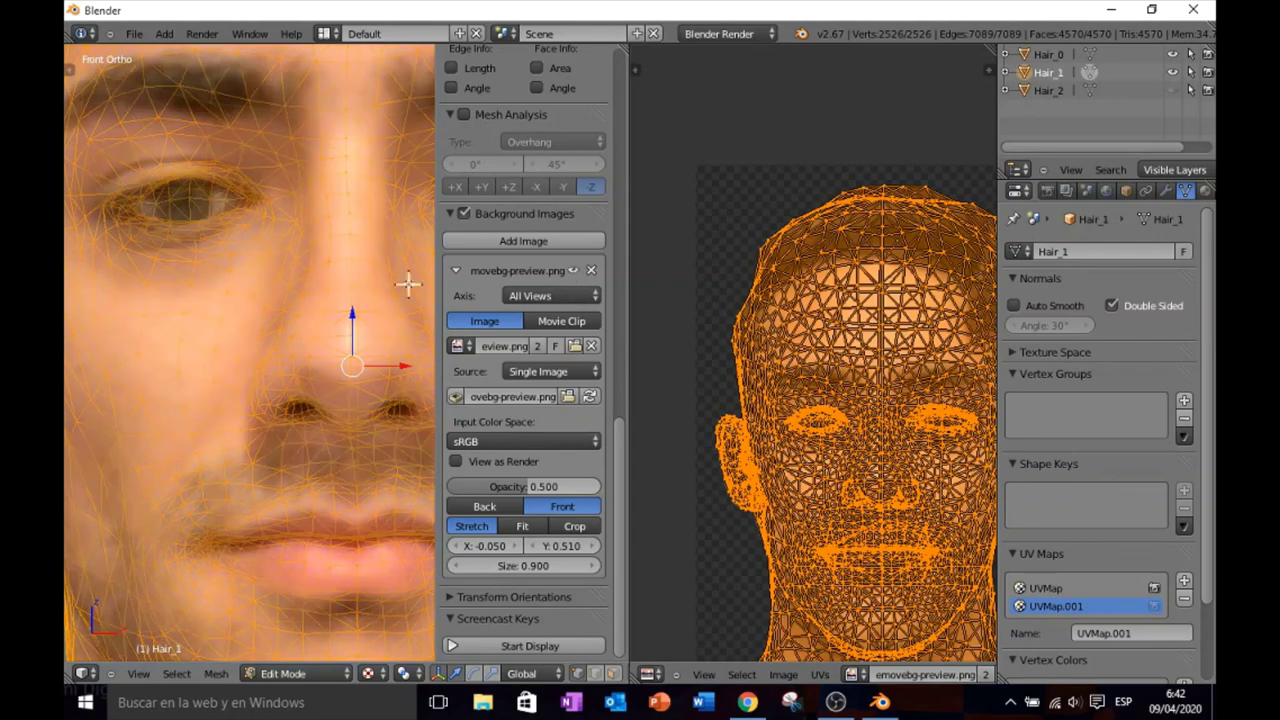
Step: Zoom in and out on the head, then toggle the reference face photo off and back on
scroll(408, 285, up, 3)
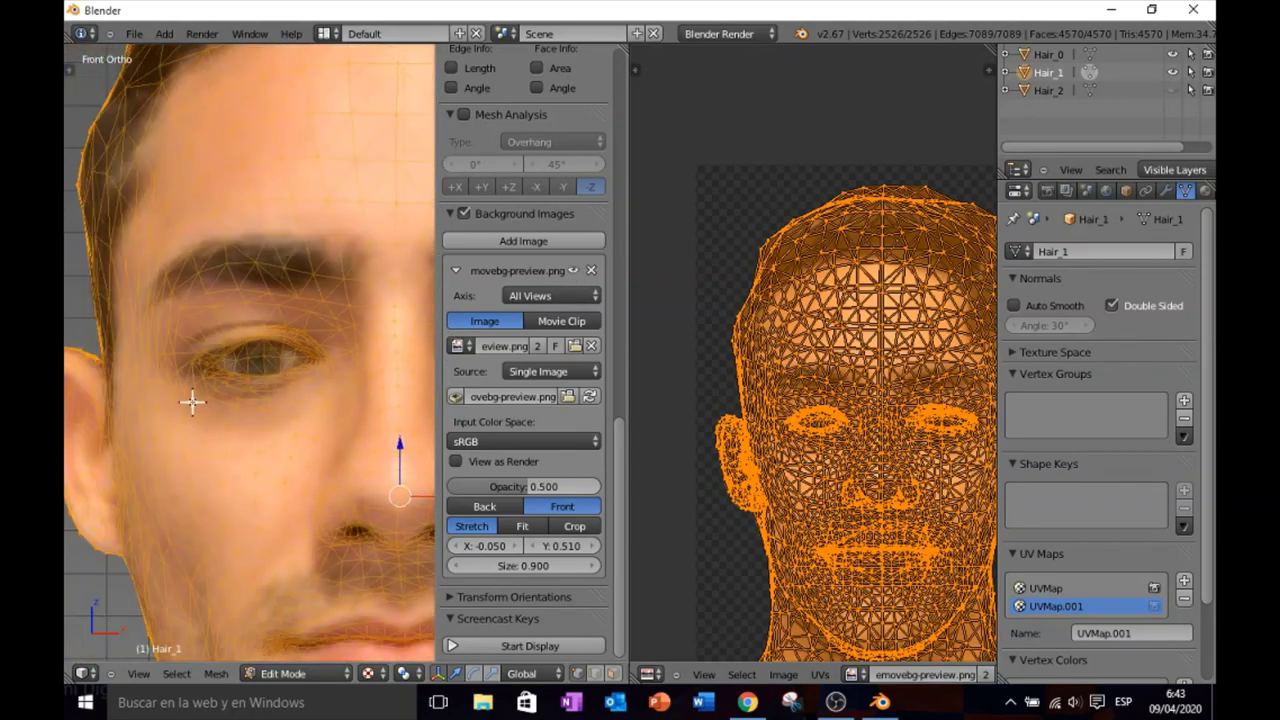
scroll(192, 401, up, 4)
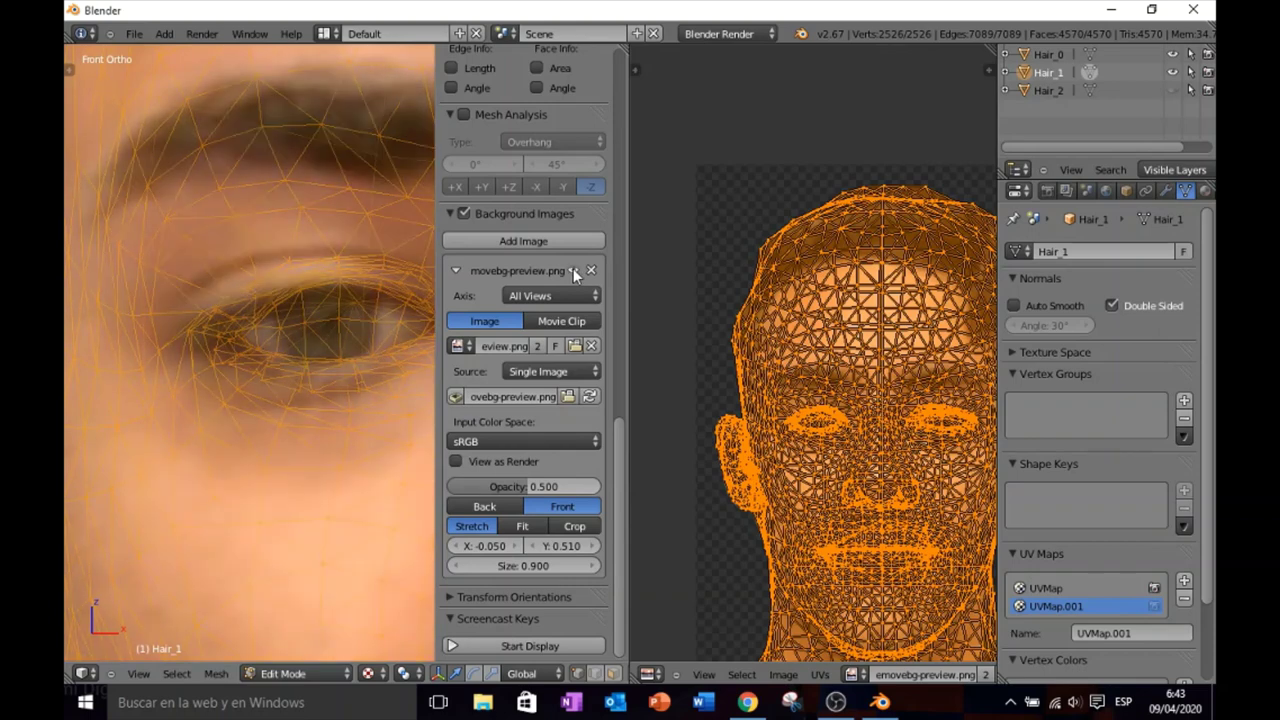
scroll(86, 366, down, 4)
scroll(302, 328, down, 2)
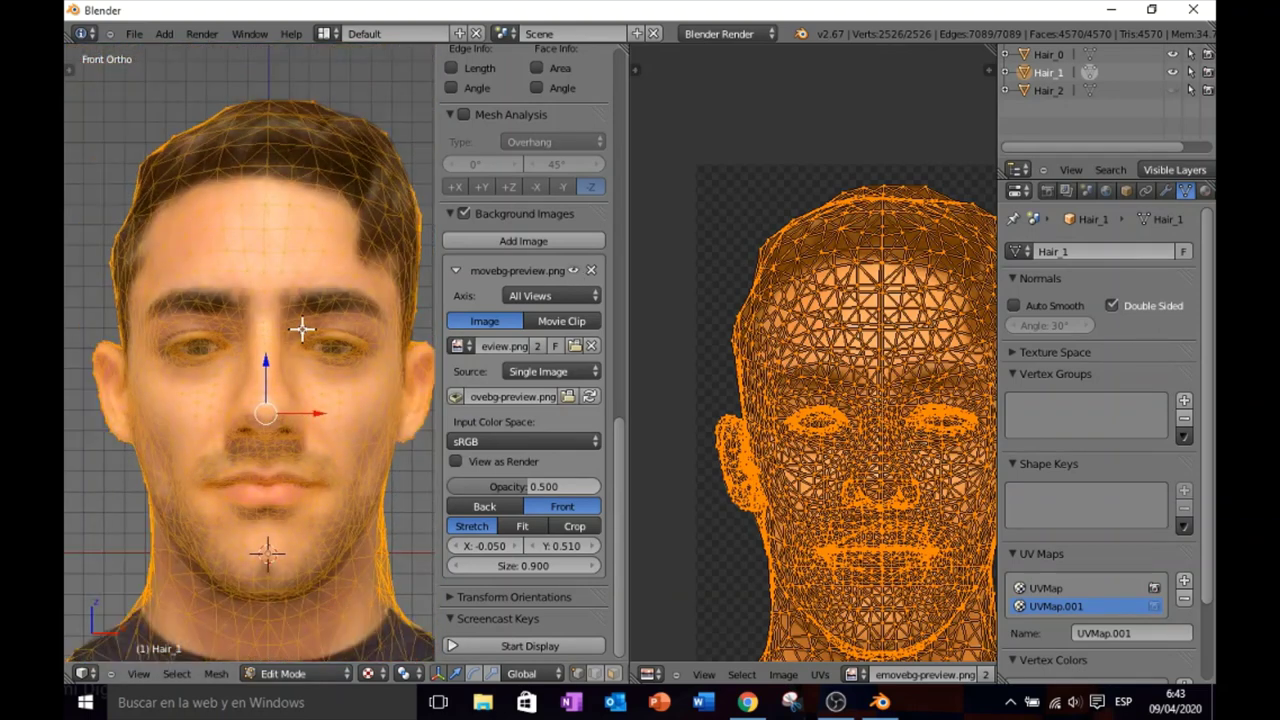
click(572, 271)
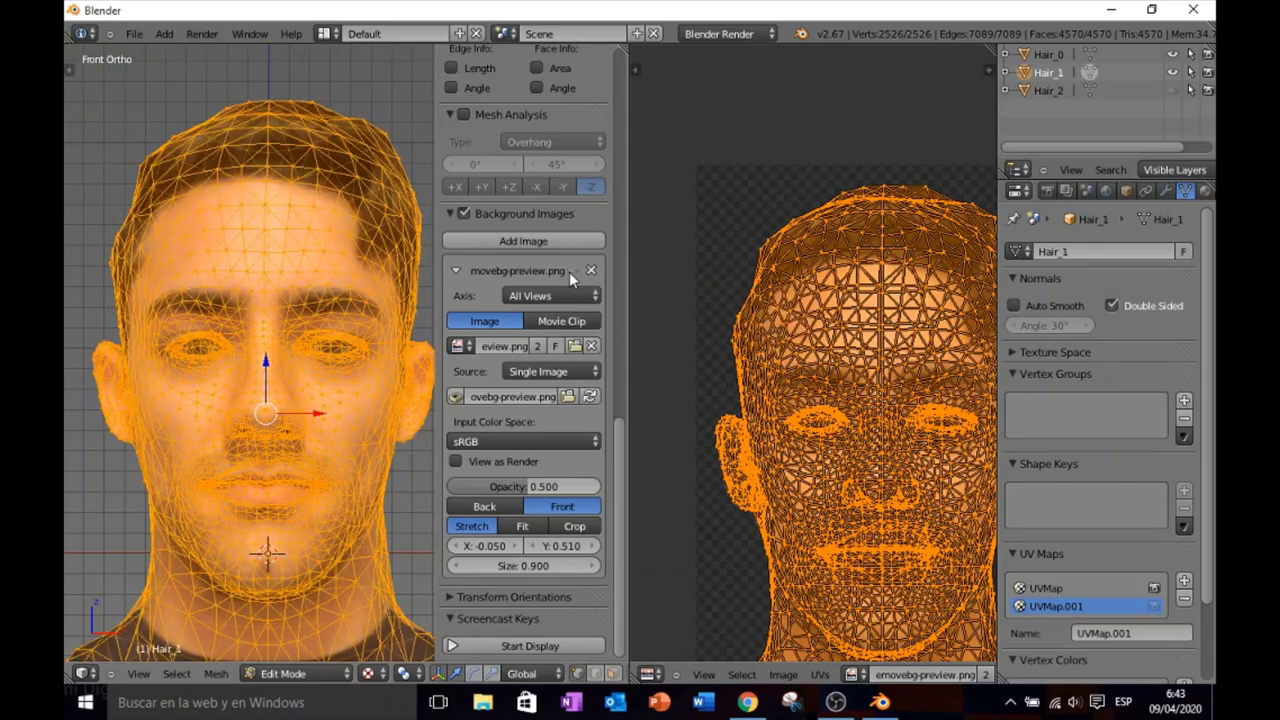
click(572, 271)
click(569, 272)
Step: Switch to Texture Paint mode and select the Clone brush
click(335, 674)
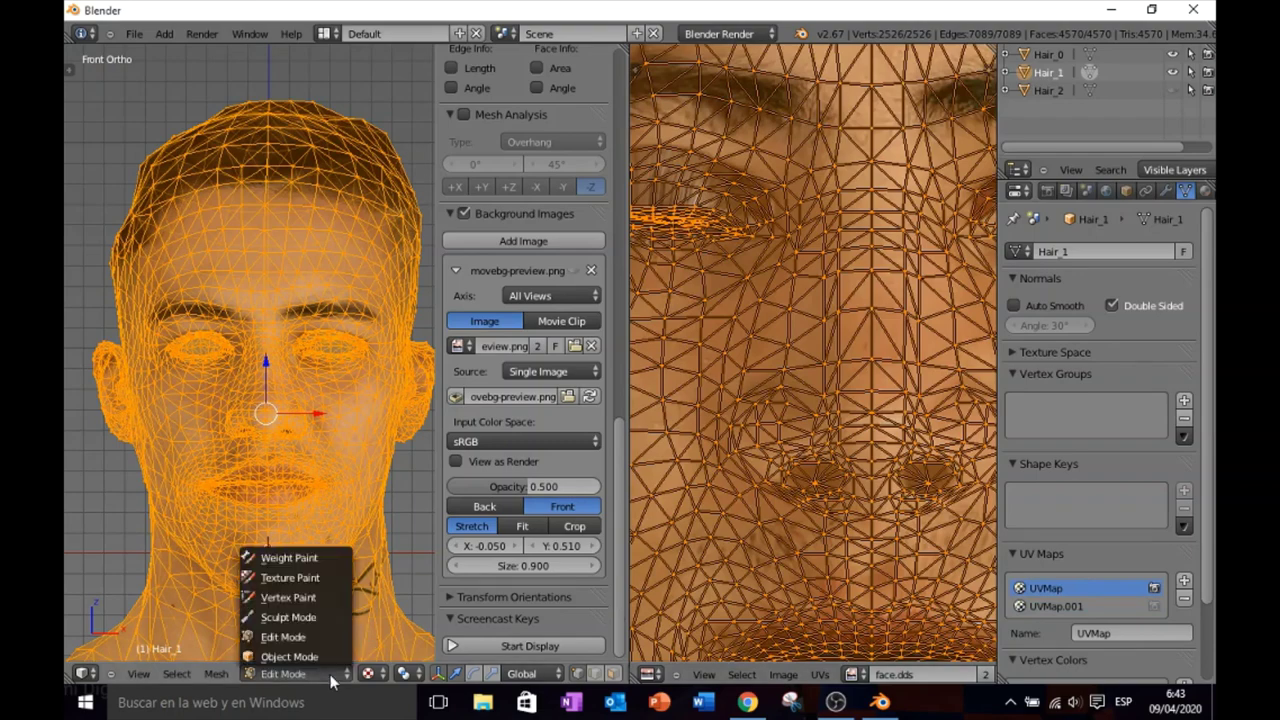
click(277, 579)
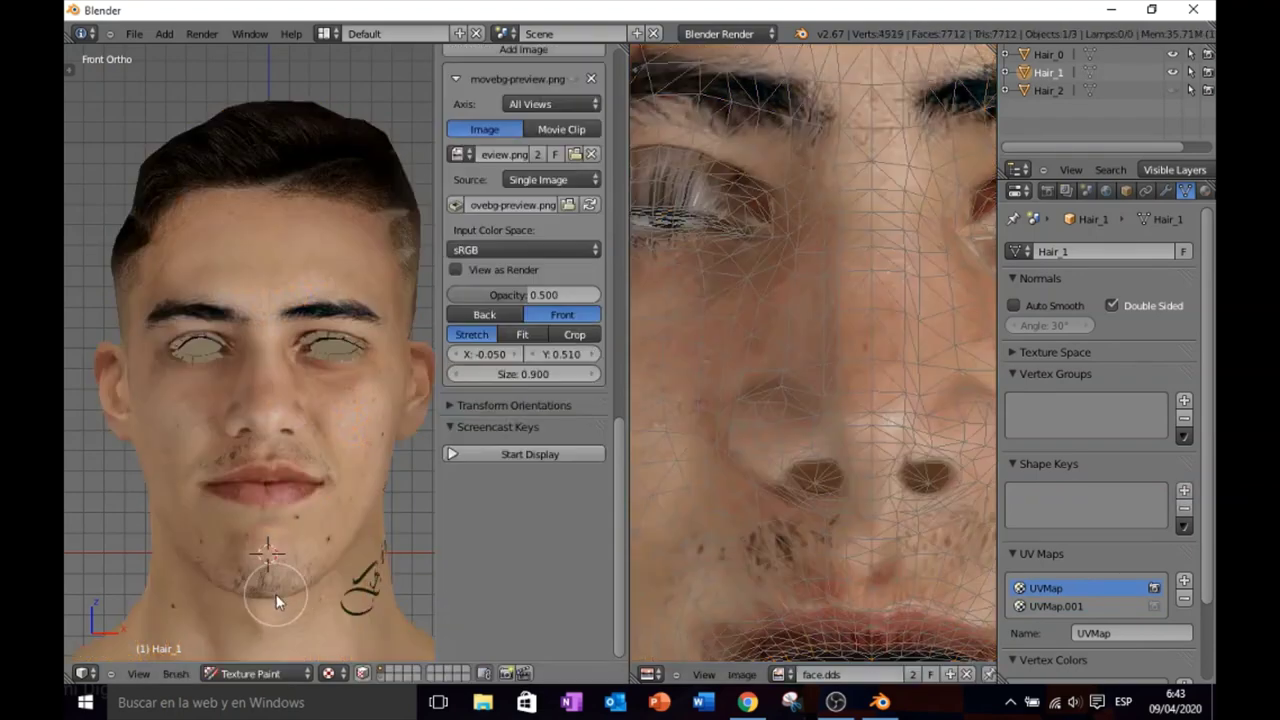
click(67, 71)
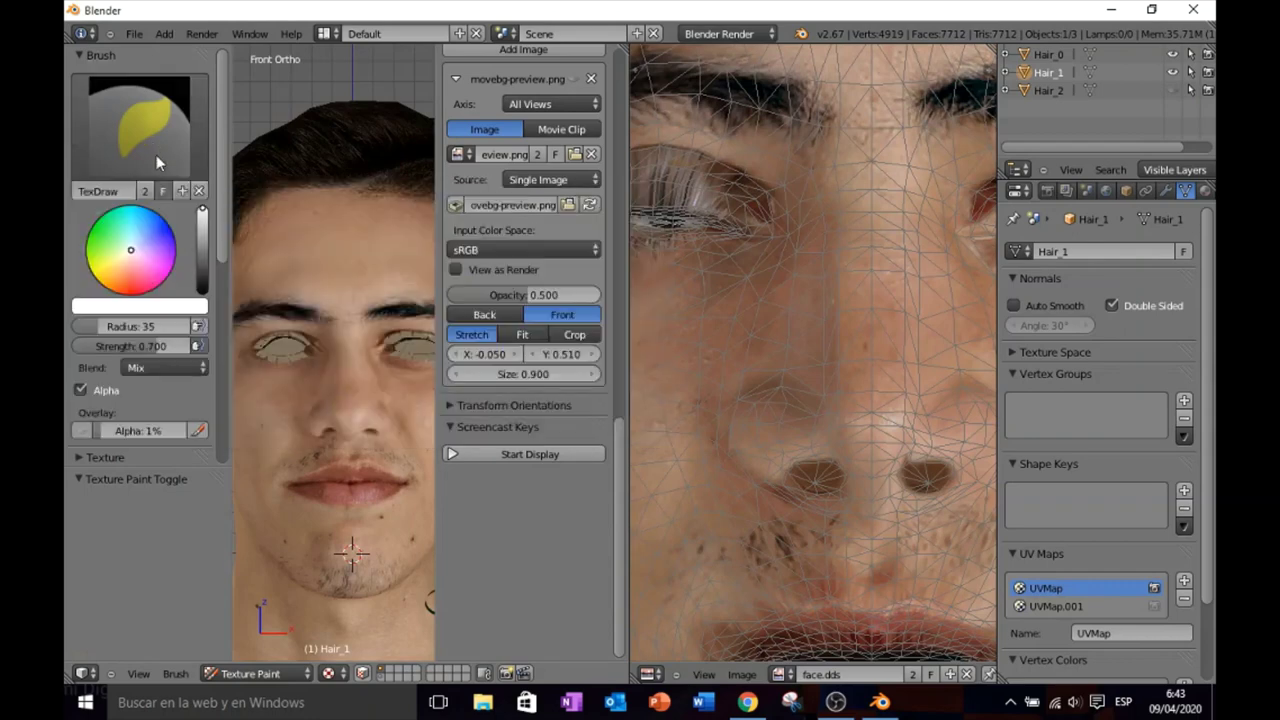
click(148, 120)
click(160, 214)
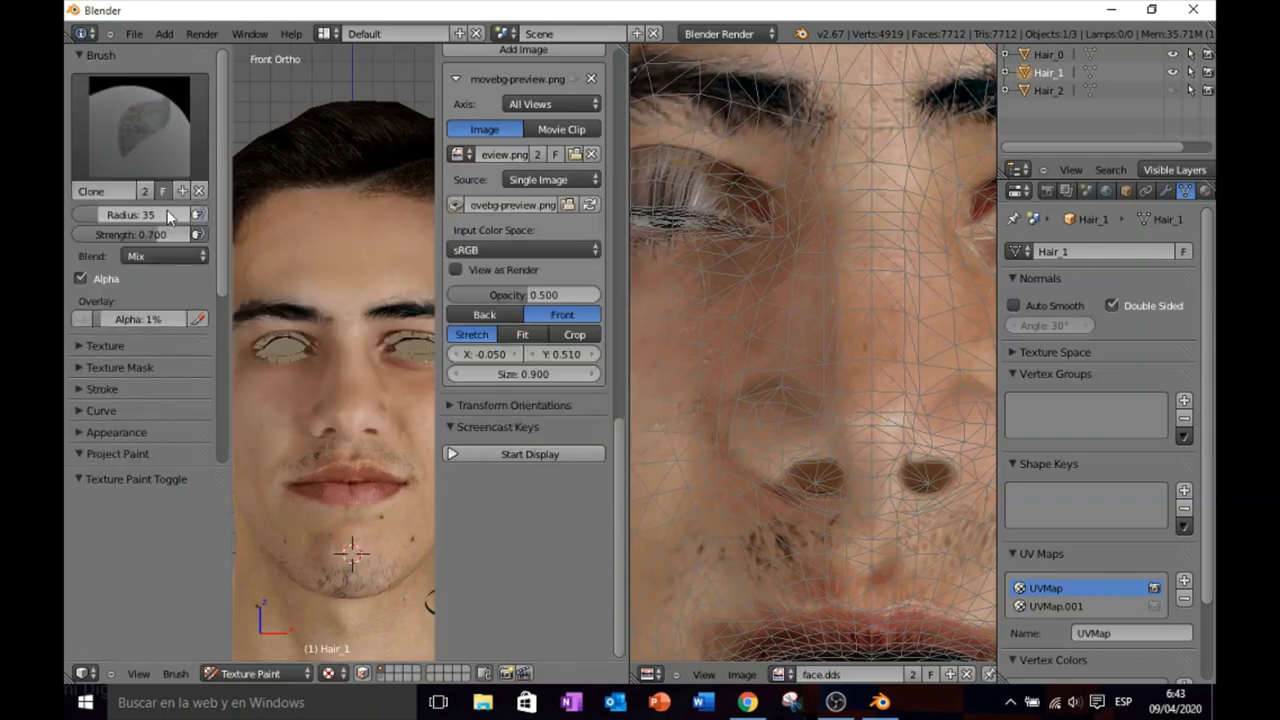
Step: Enable Stencil and Clone from UV map with UVMap.001 as source, then collapse the tool shelf
scroll(150, 222, down, 5)
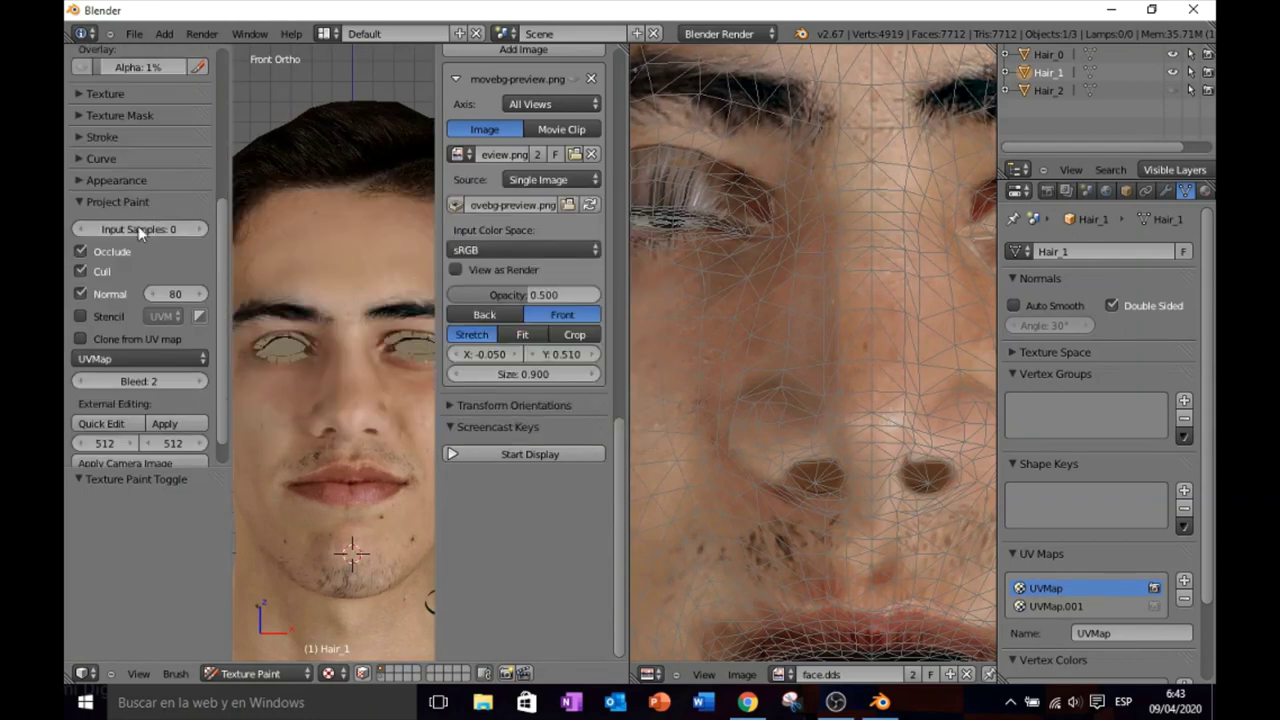
click(112, 316)
click(114, 339)
click(106, 358)
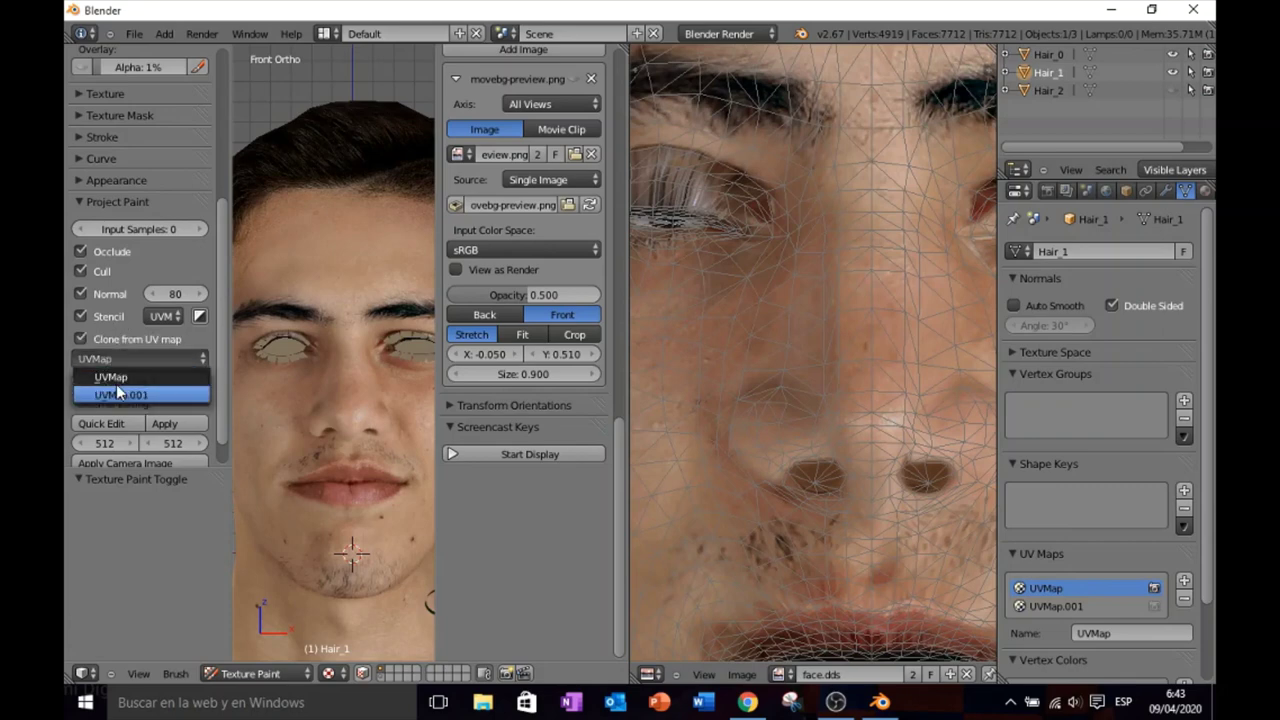
click(120, 395)
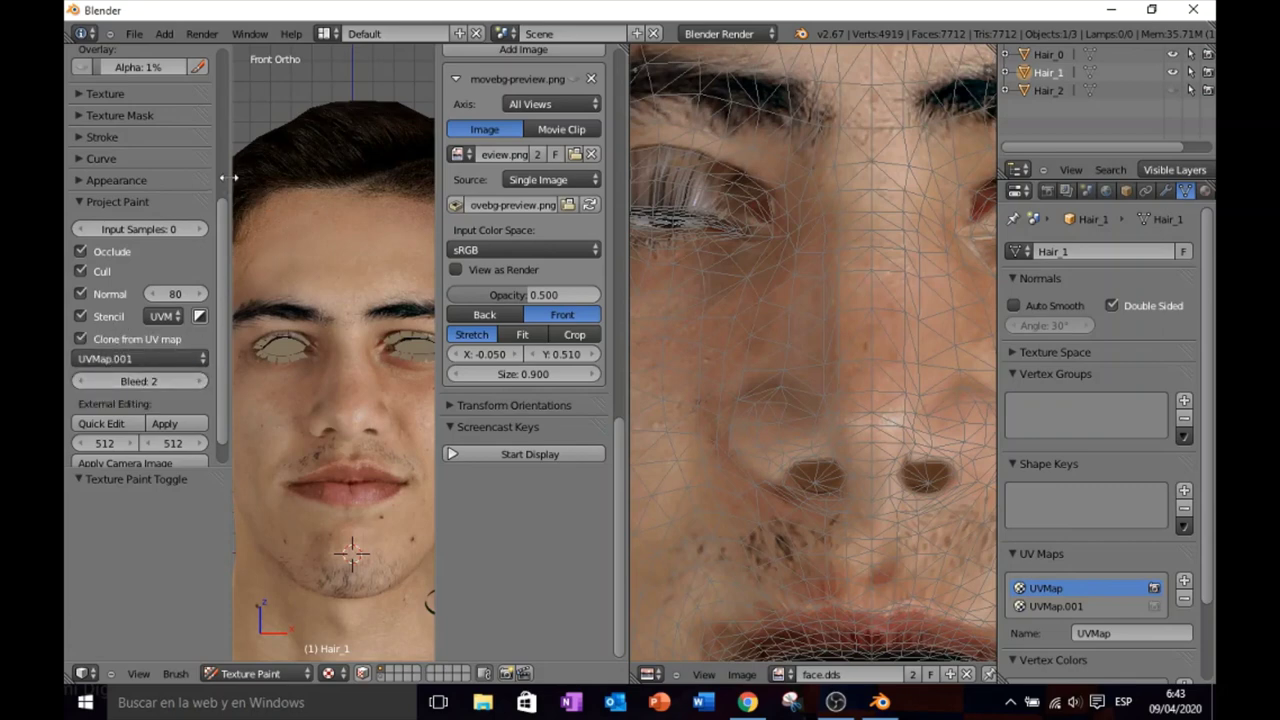
drag(228, 178, 74, 211)
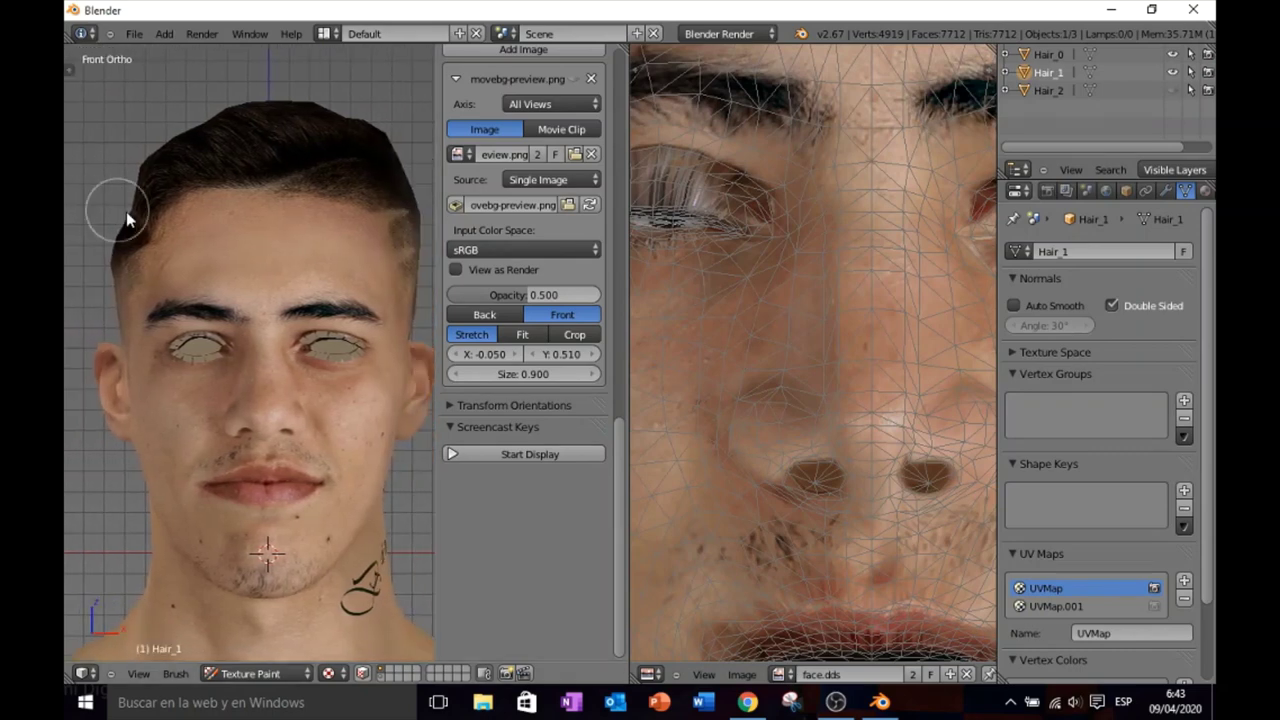
scroll(127, 218, down, 6)
Step: Clone-paint over the forehead, cheek and neck tattoo, then undo those strokes
scroll(182, 252, up, 2)
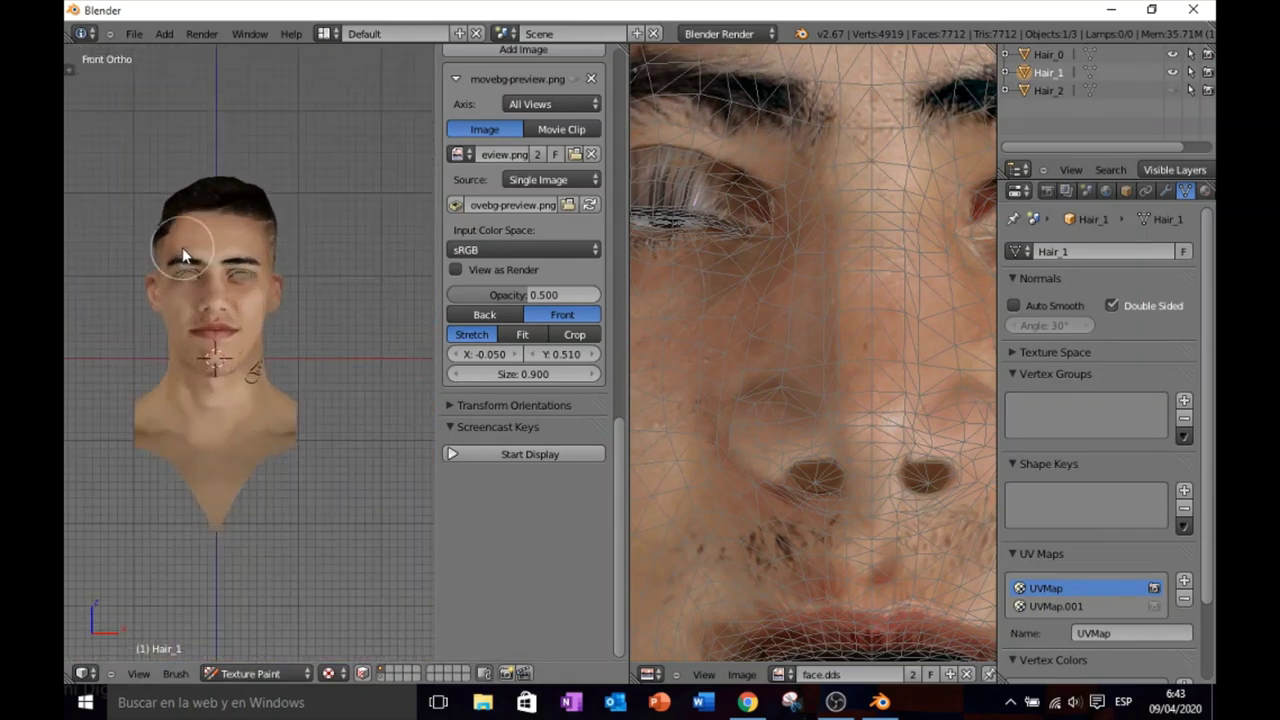
scroll(182, 247, up, 3)
mouse_move(192, 333)
mouse_down()
mouse_move(182, 185)
mouse_move(188, 252)
mouse_move(227, 148)
mouse_move(207, 178)
mouse_move(203, 265)
mouse_move(245, 485)
mouse_move(200, 63)
mouse_move(243, 430)
mouse_move(240, 418)
mouse_up()
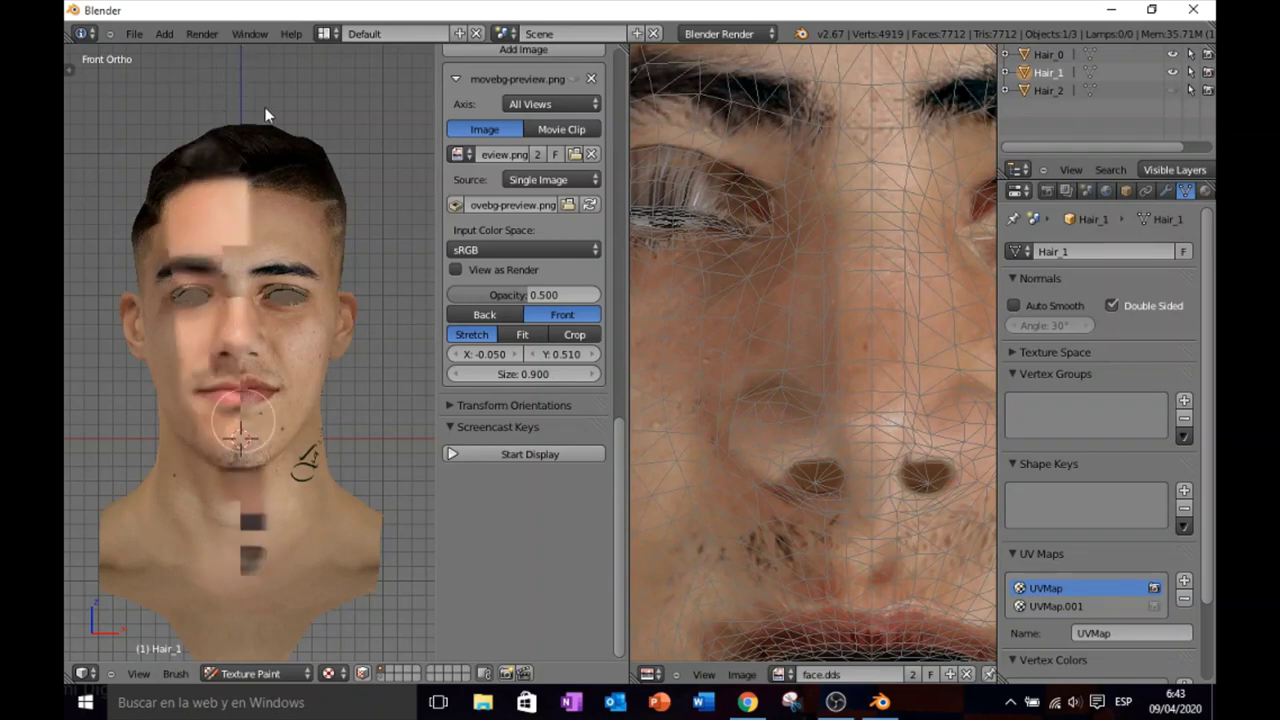
drag(259, 464, 257, 346)
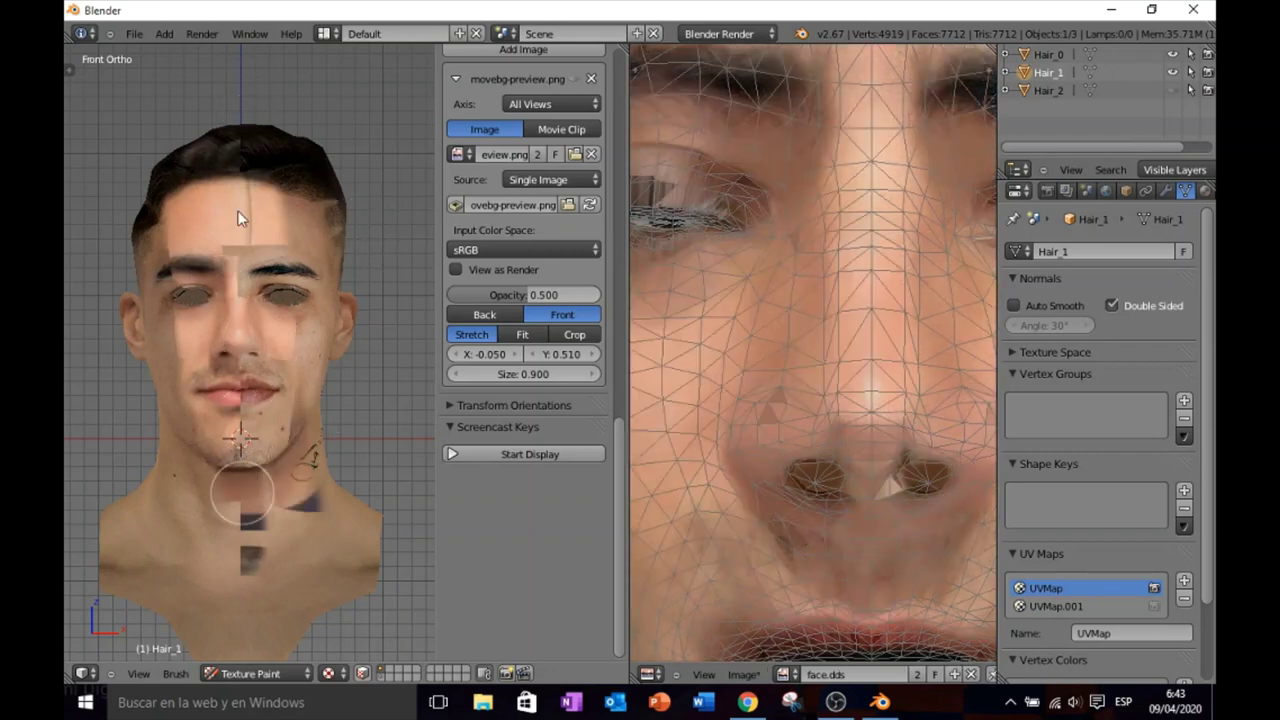
key(ctrl+z)
key(ctrl+z)
key(ctrl+z)
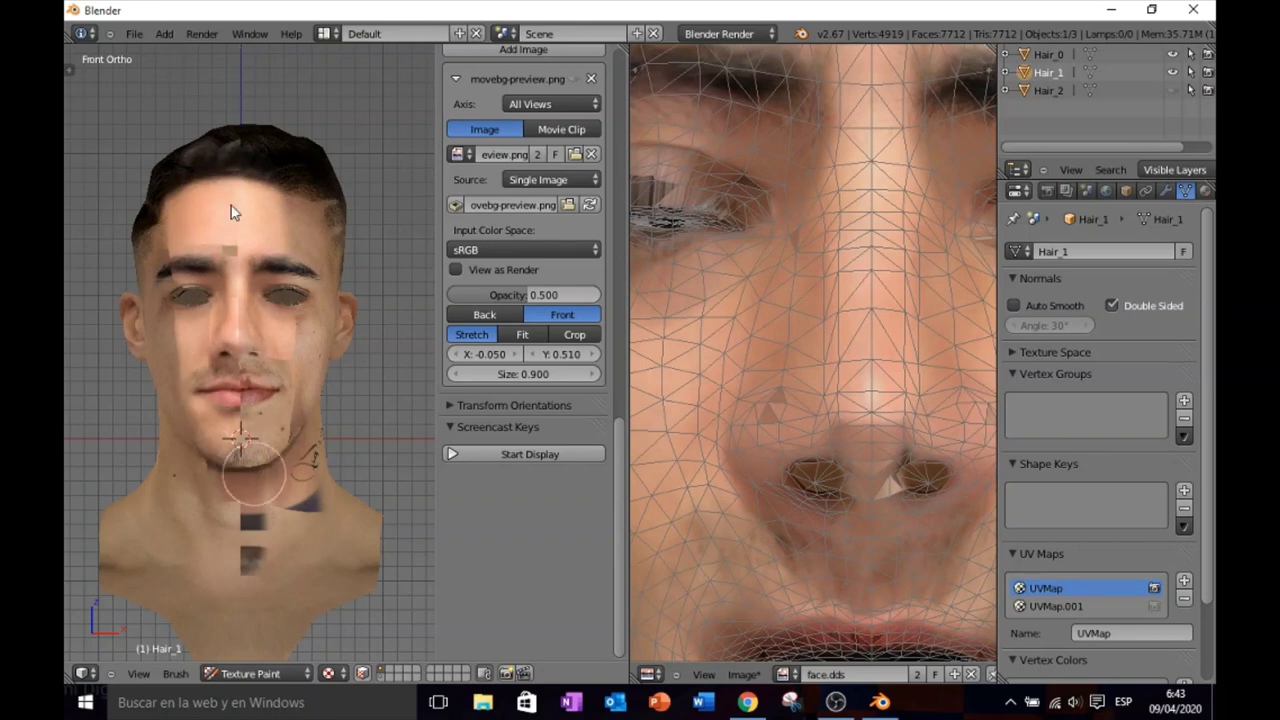
key(ctrl+shift+z)
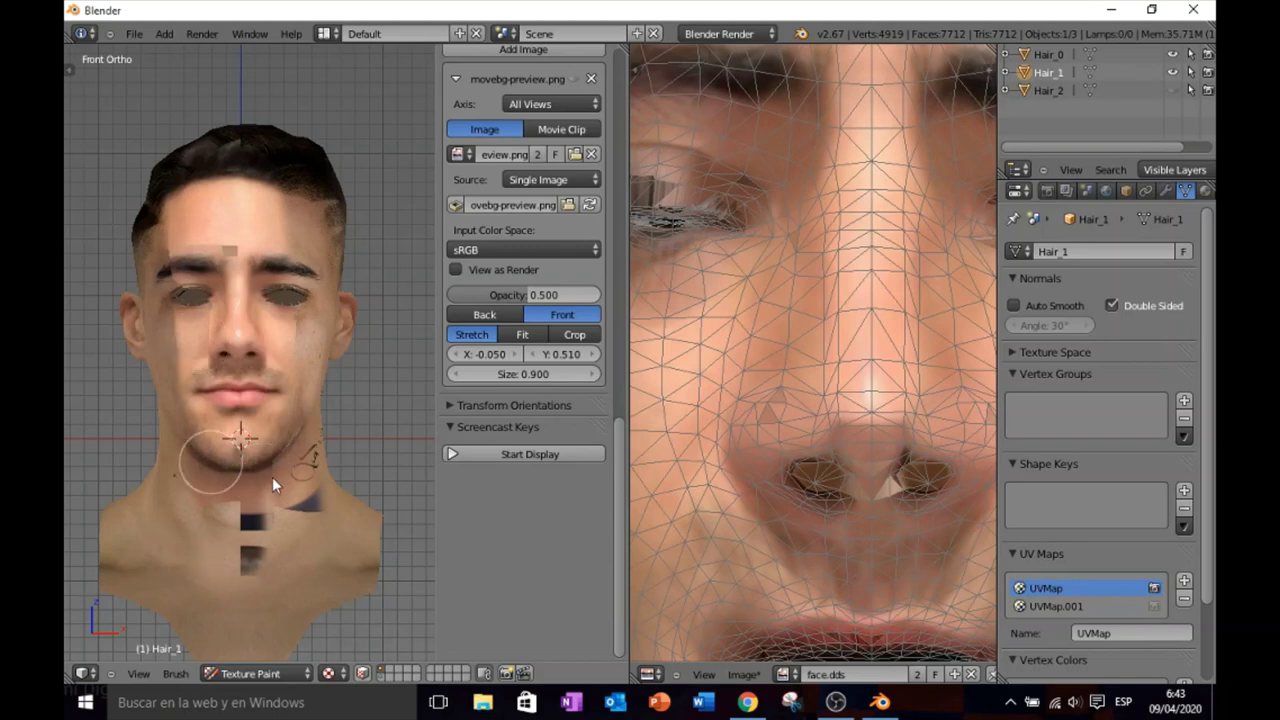
key(ctrl+z)
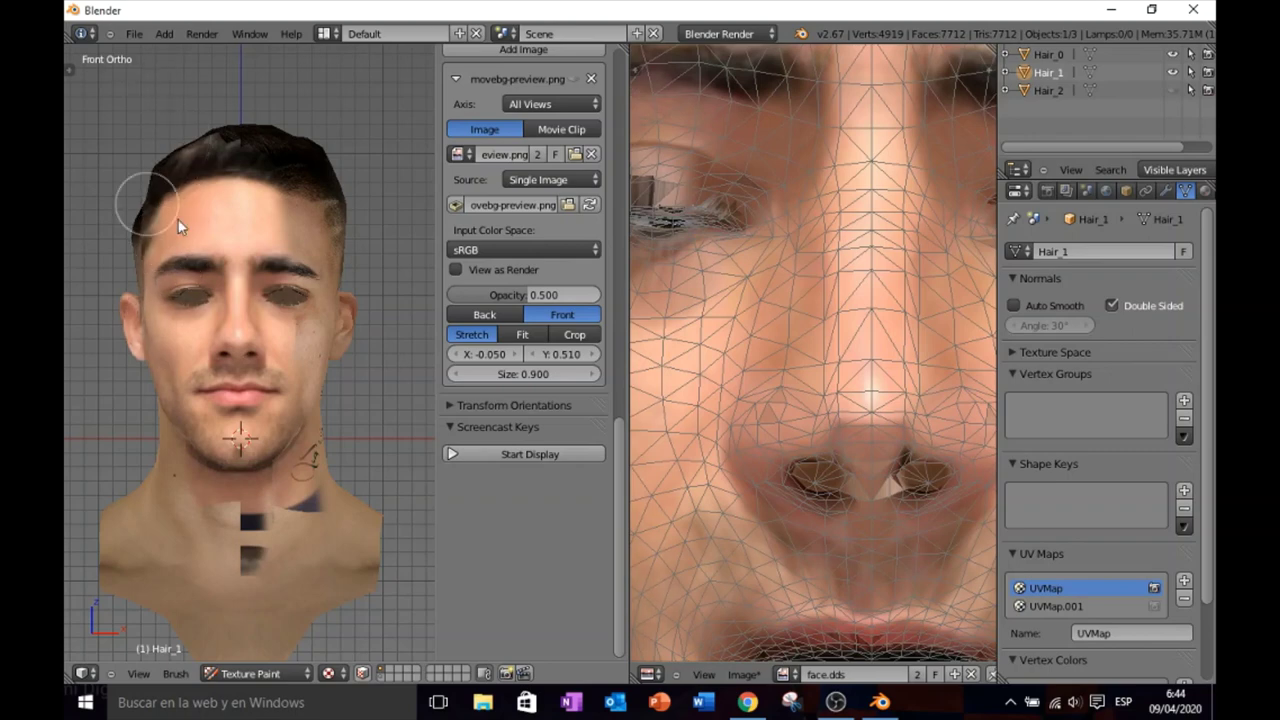
Step: Paint the photo onto the neck, discarding a stroke on the right cheek and jaw
drag(303, 323, 286, 172)
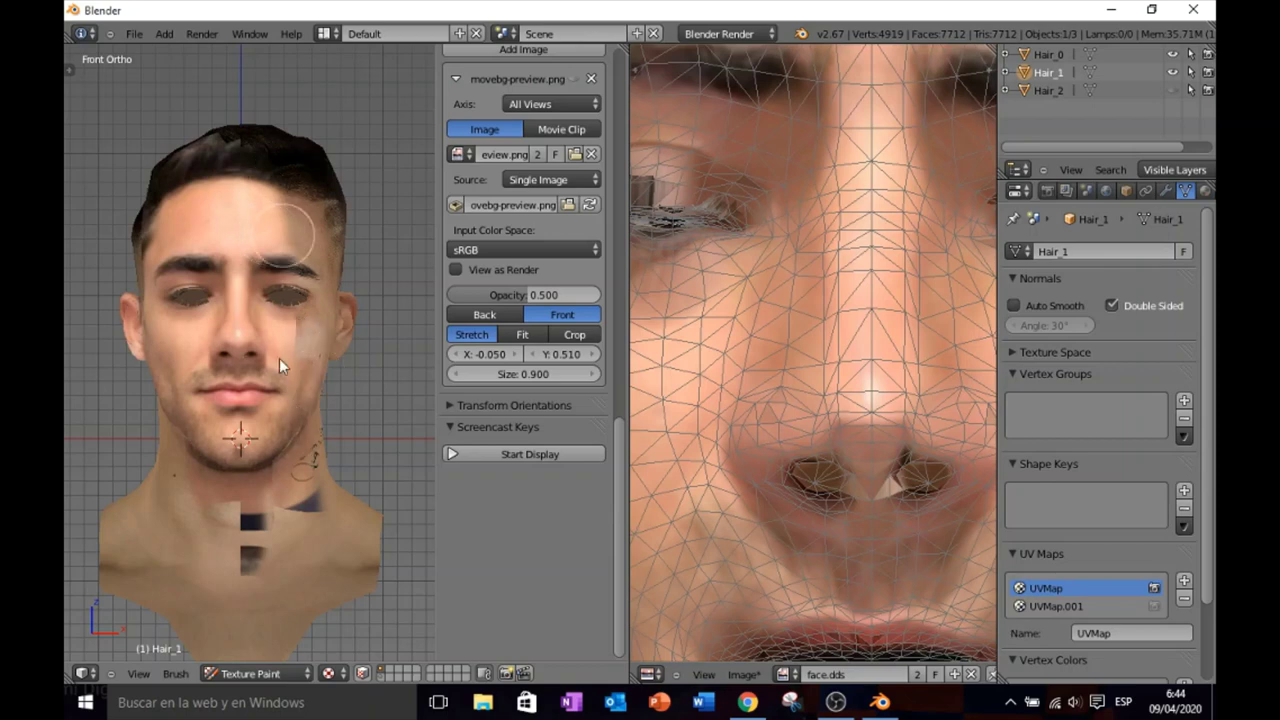
key(ctrl+z)
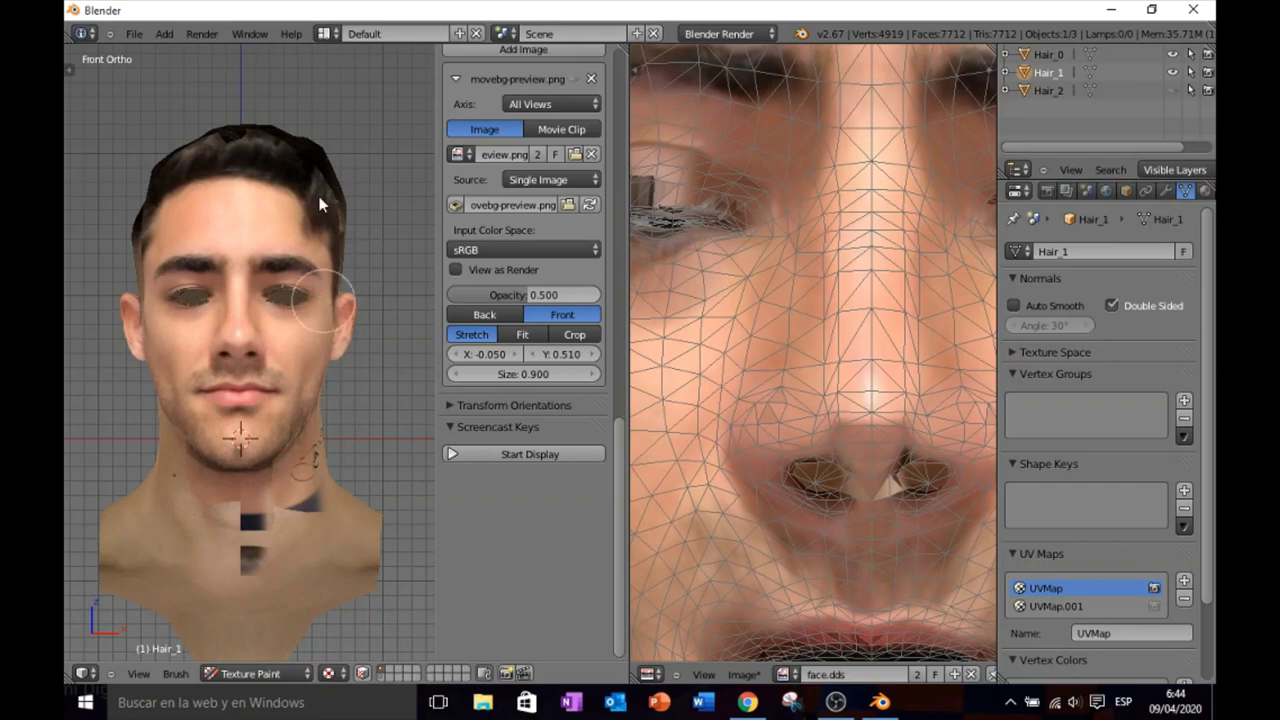
mouse_move(322, 492)
mouse_down()
mouse_move(294, 630)
mouse_move(222, 585)
mouse_up()
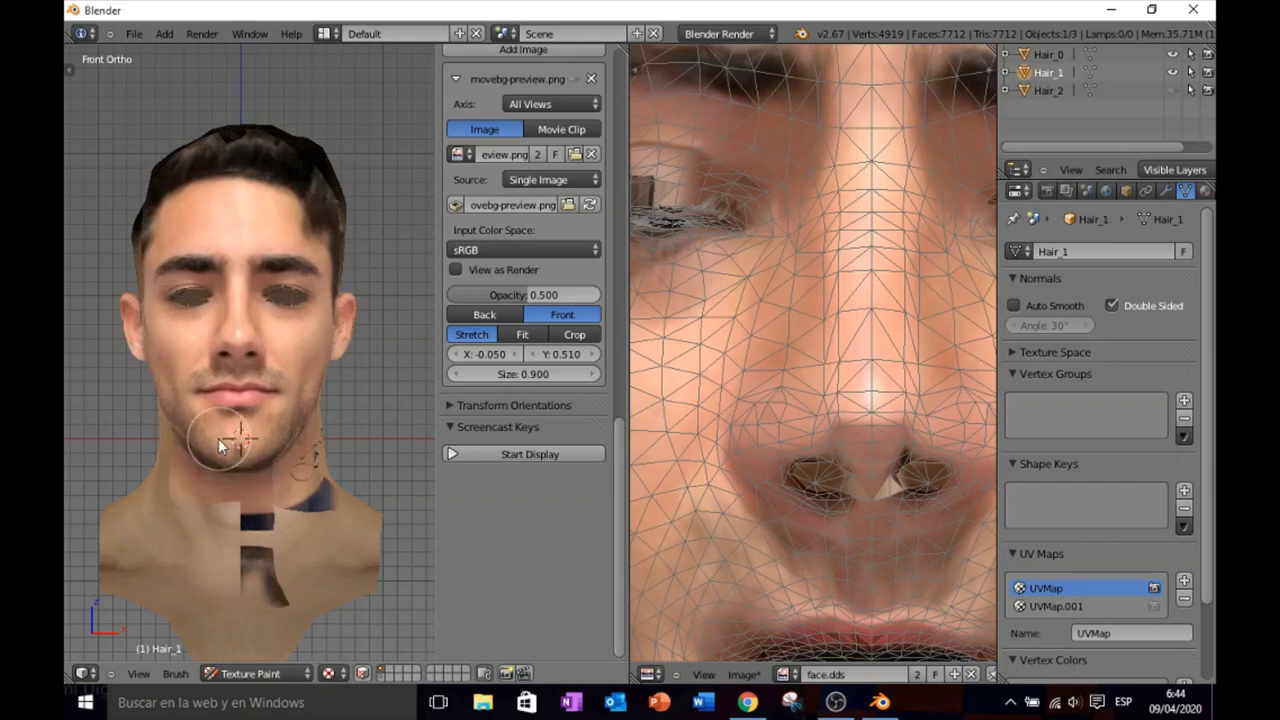
scroll(218, 438, up, 5)
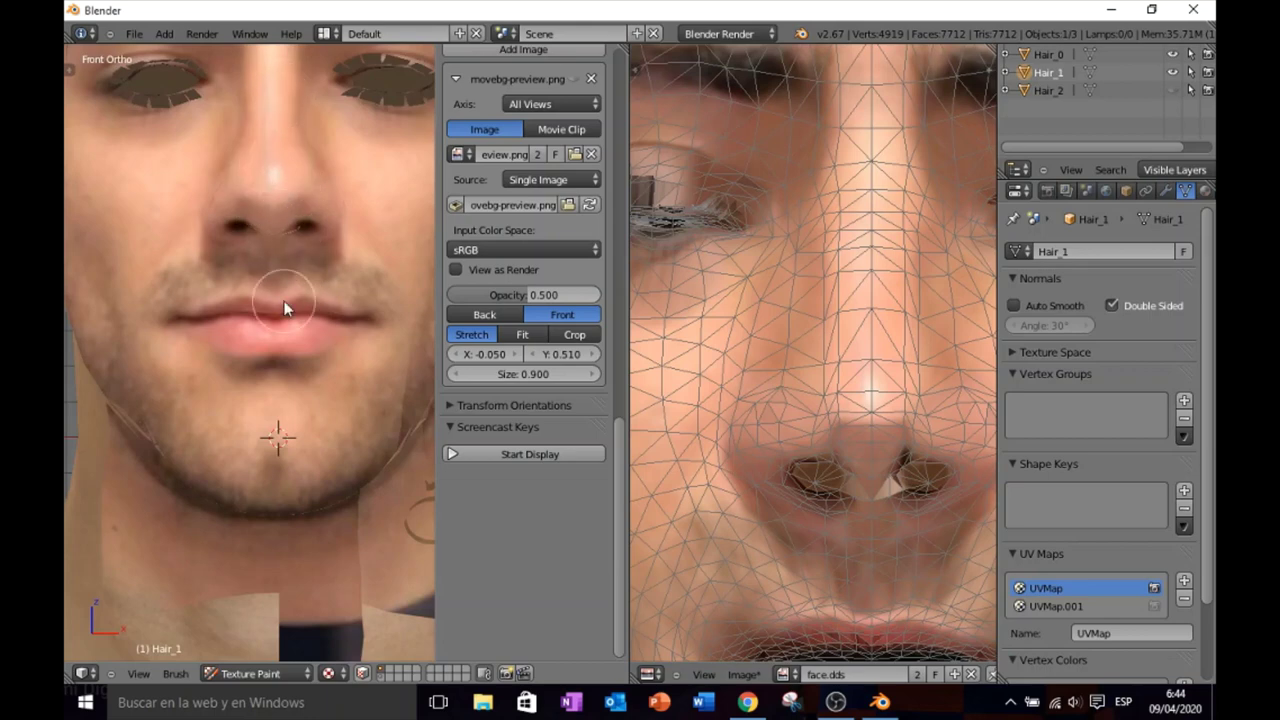
scroll(282, 320, down, 3)
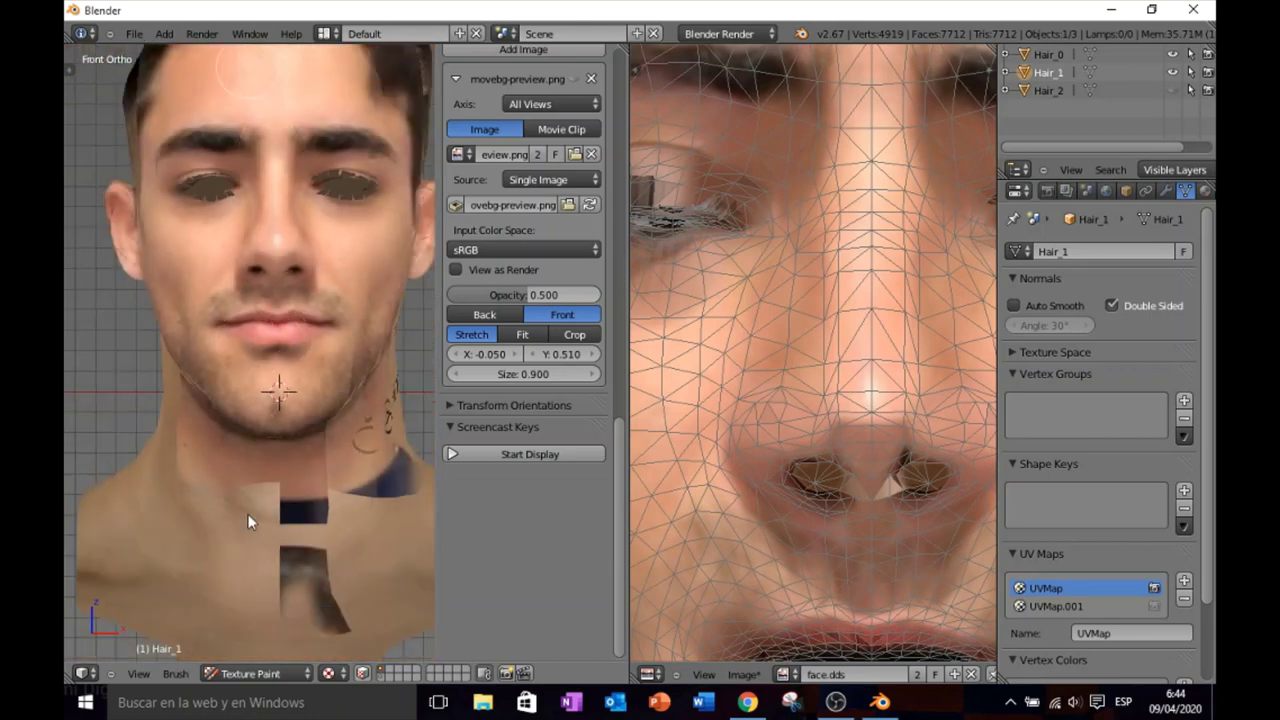
scroll(249, 520, down, 1)
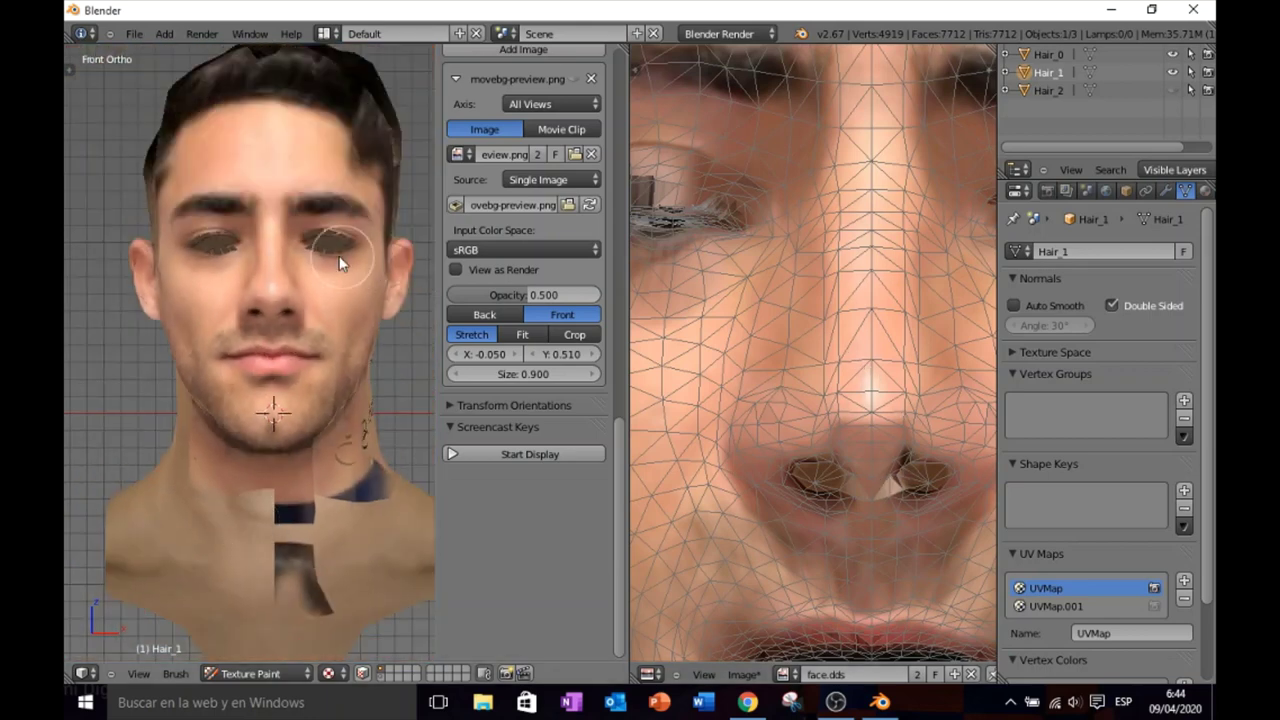
scroll(253, 242, up, 6)
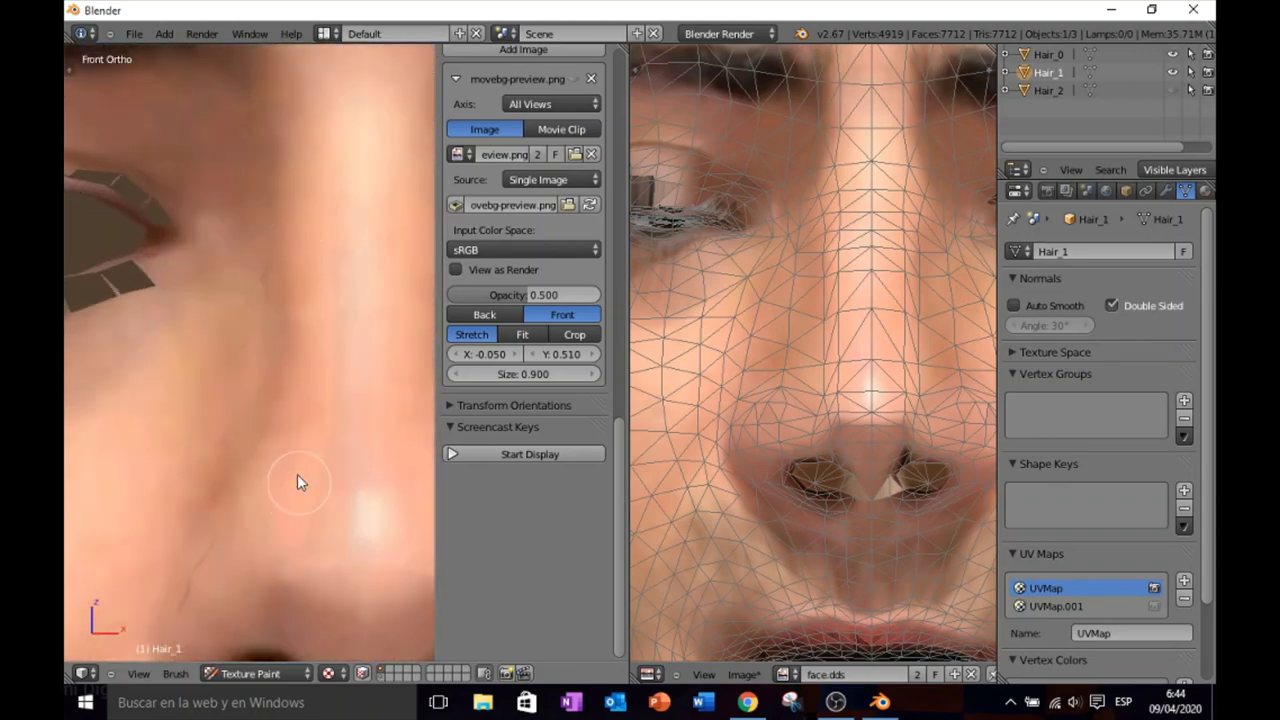
scroll(297, 481, down, 6)
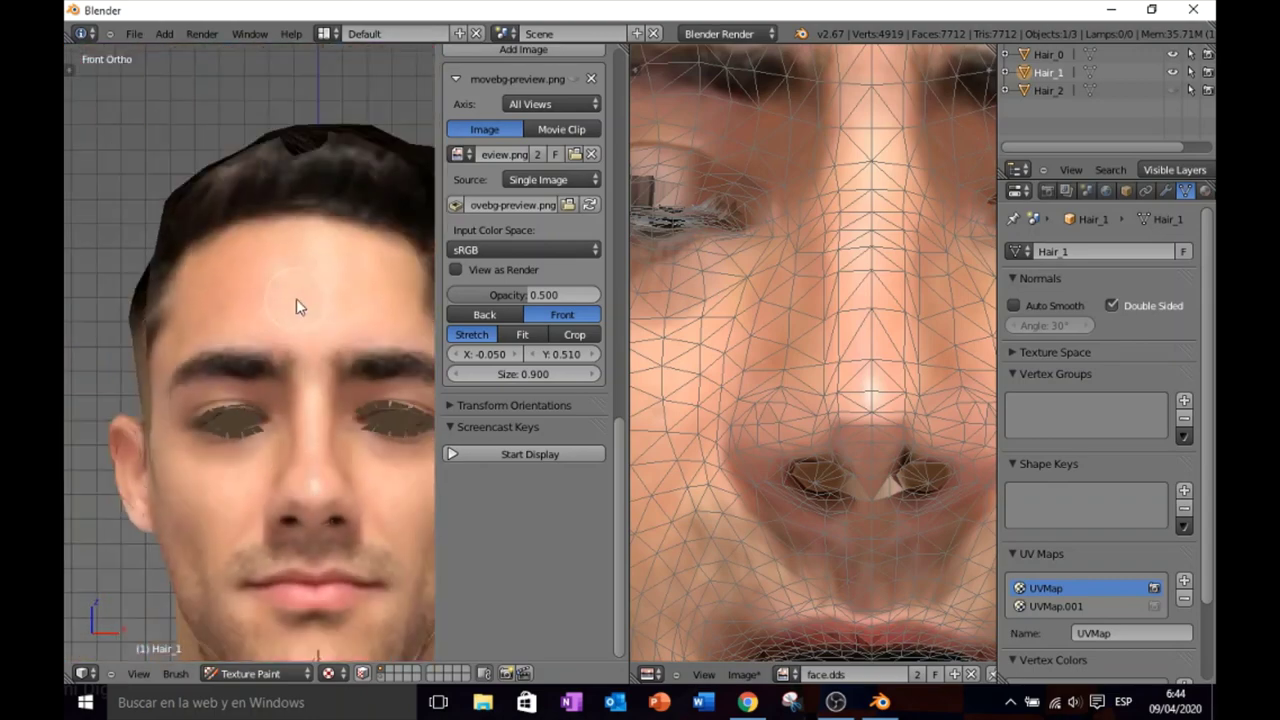
Step: From the Right view, clone-paint the photo over the side of the head, cheek, ear and temple
click(140, 675)
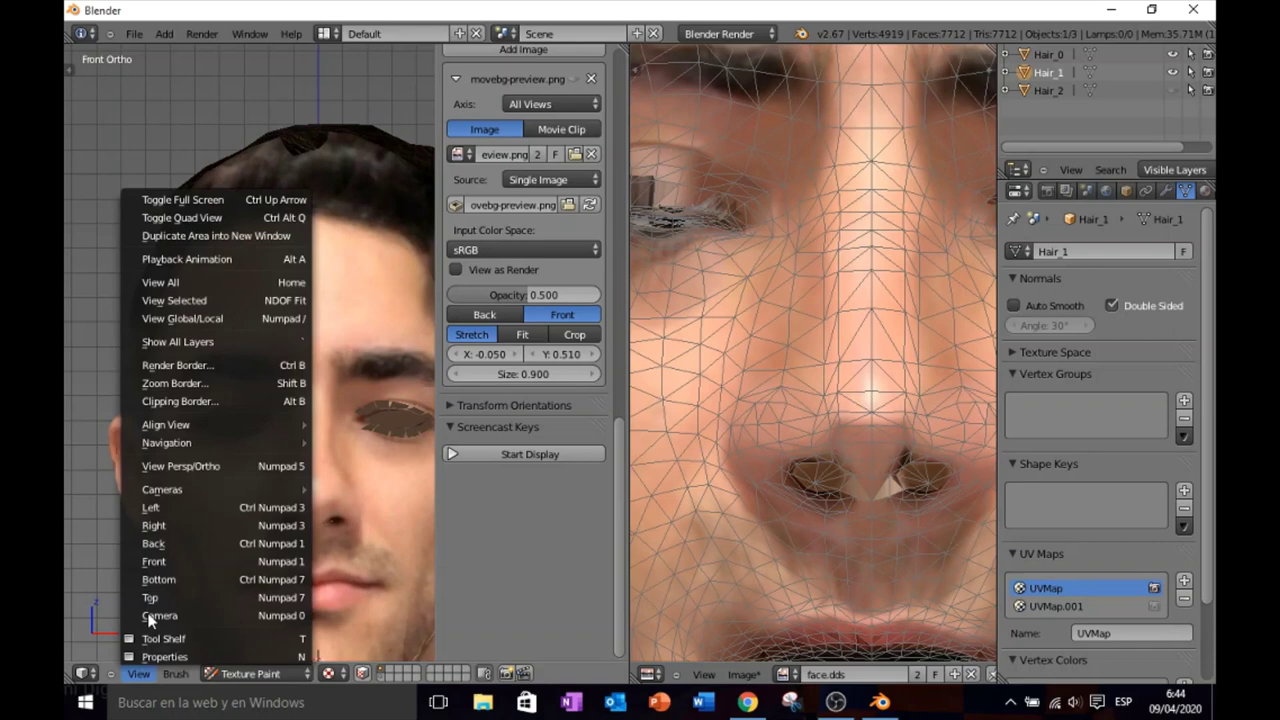
click(162, 529)
scroll(250, 430, down, 5)
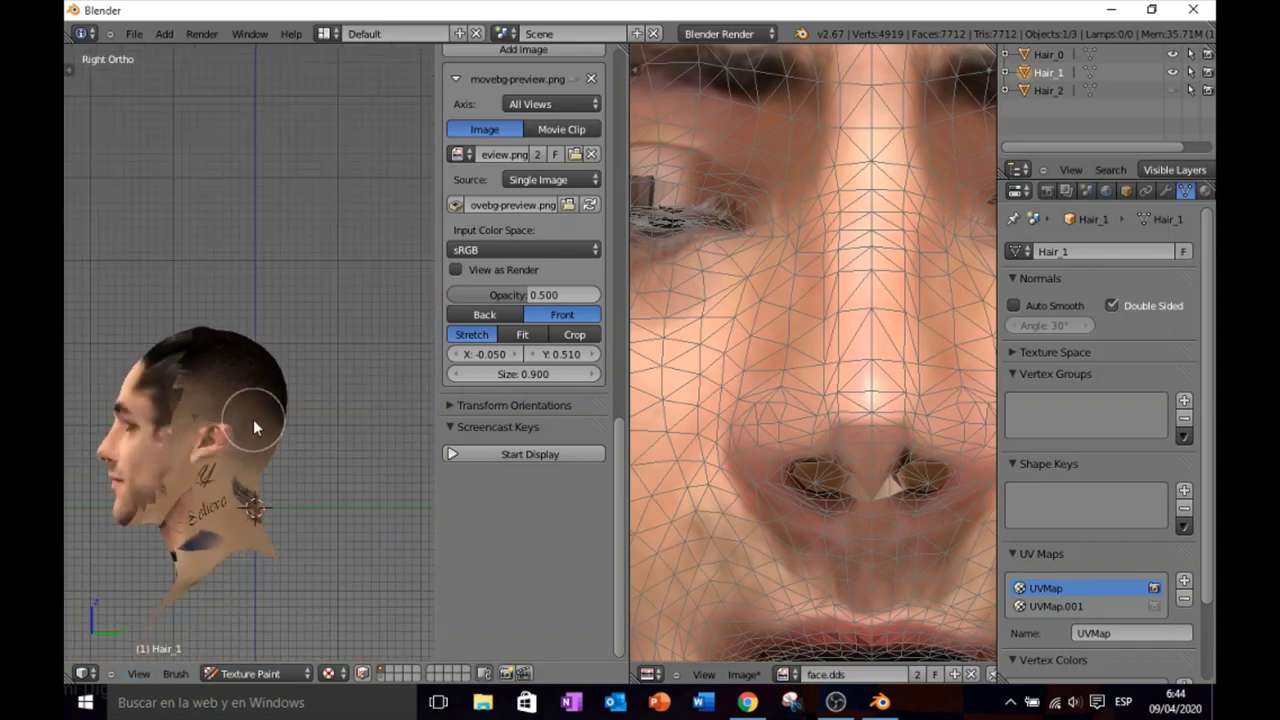
scroll(190, 480, up, 3)
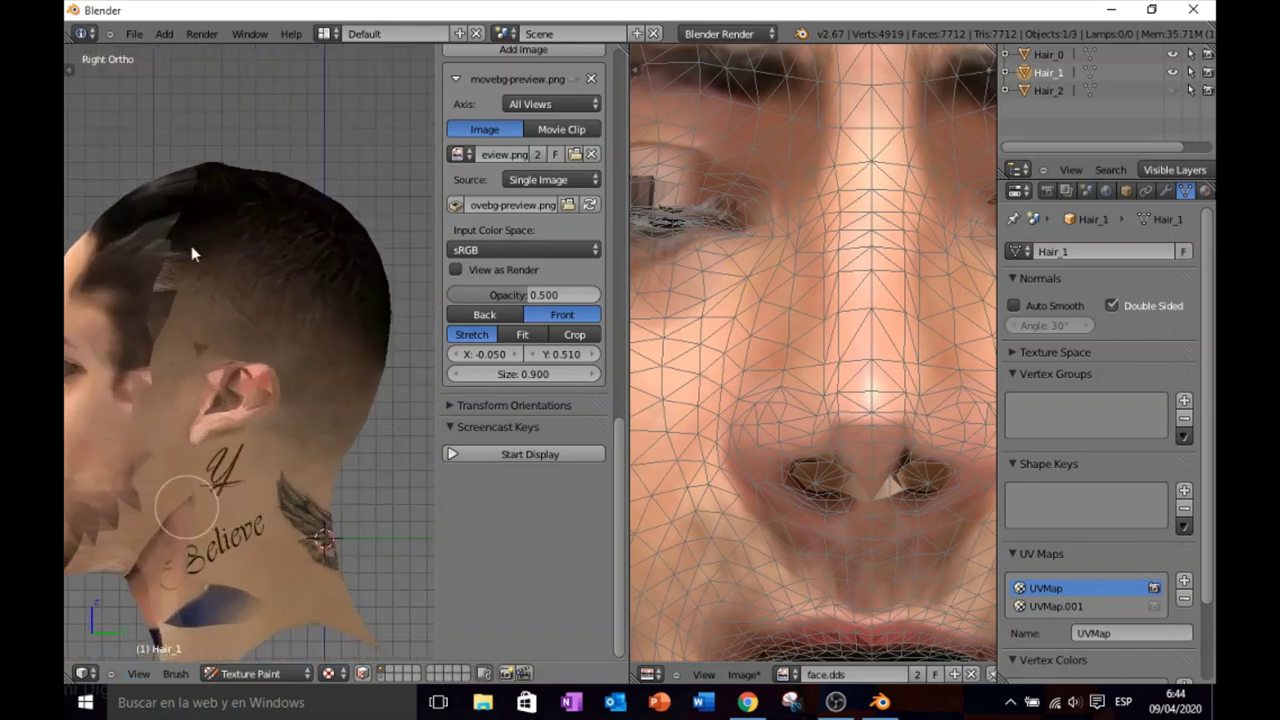
scroll(226, 353, down, 3)
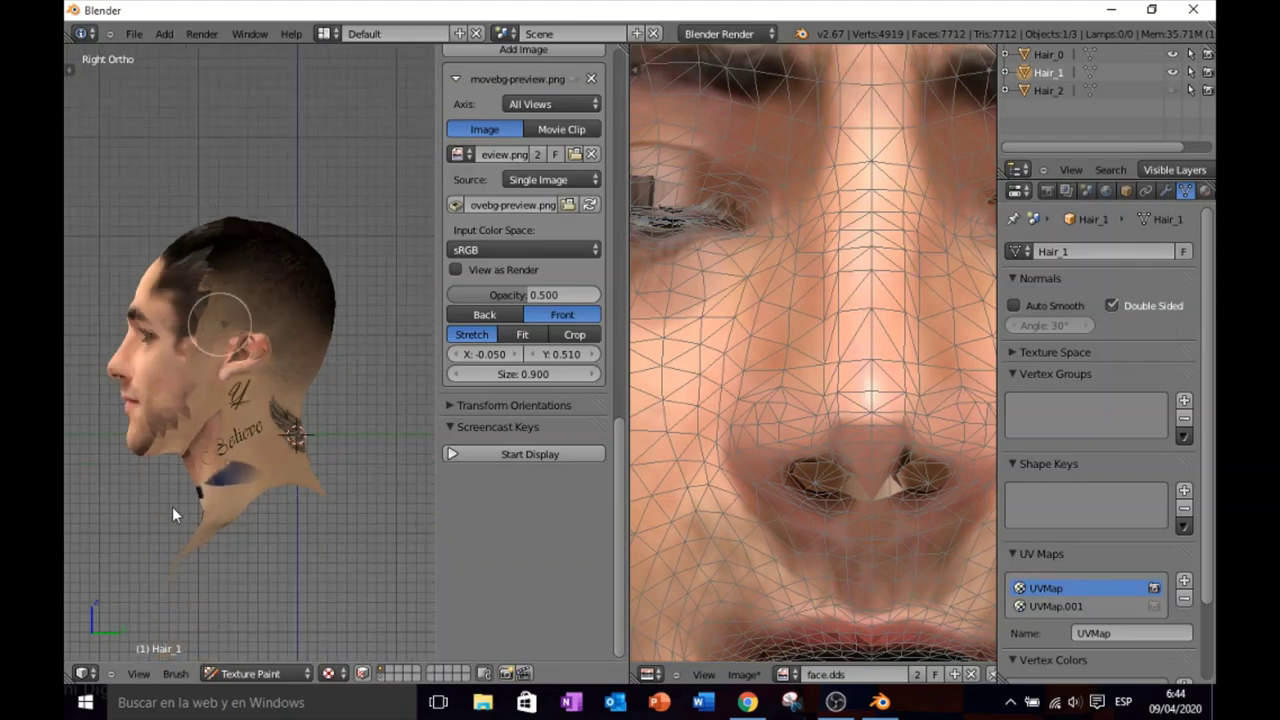
mouse_move(172, 508)
mouse_down()
mouse_move(172, 324)
mouse_move(196, 252)
mouse_move(147, 399)
mouse_move(167, 532)
mouse_up()
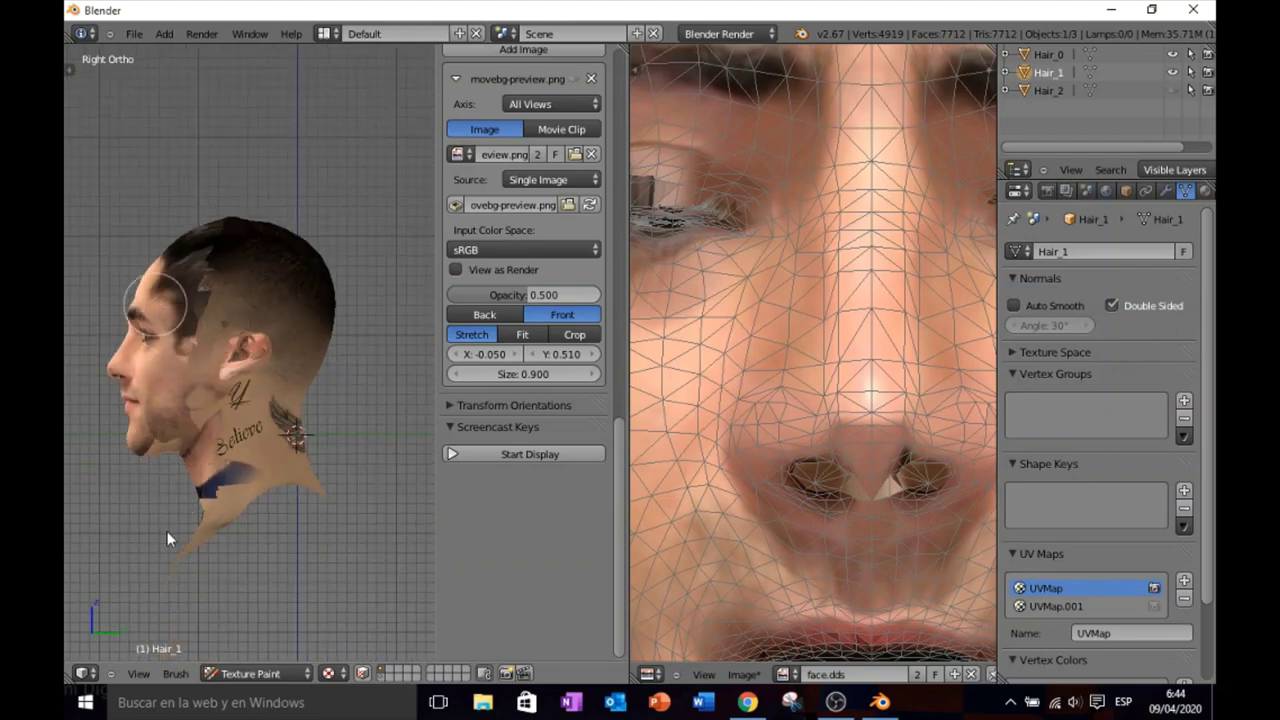
mouse_move(228, 332)
mouse_down()
mouse_move(226, 400)
mouse_move(205, 305)
mouse_up()
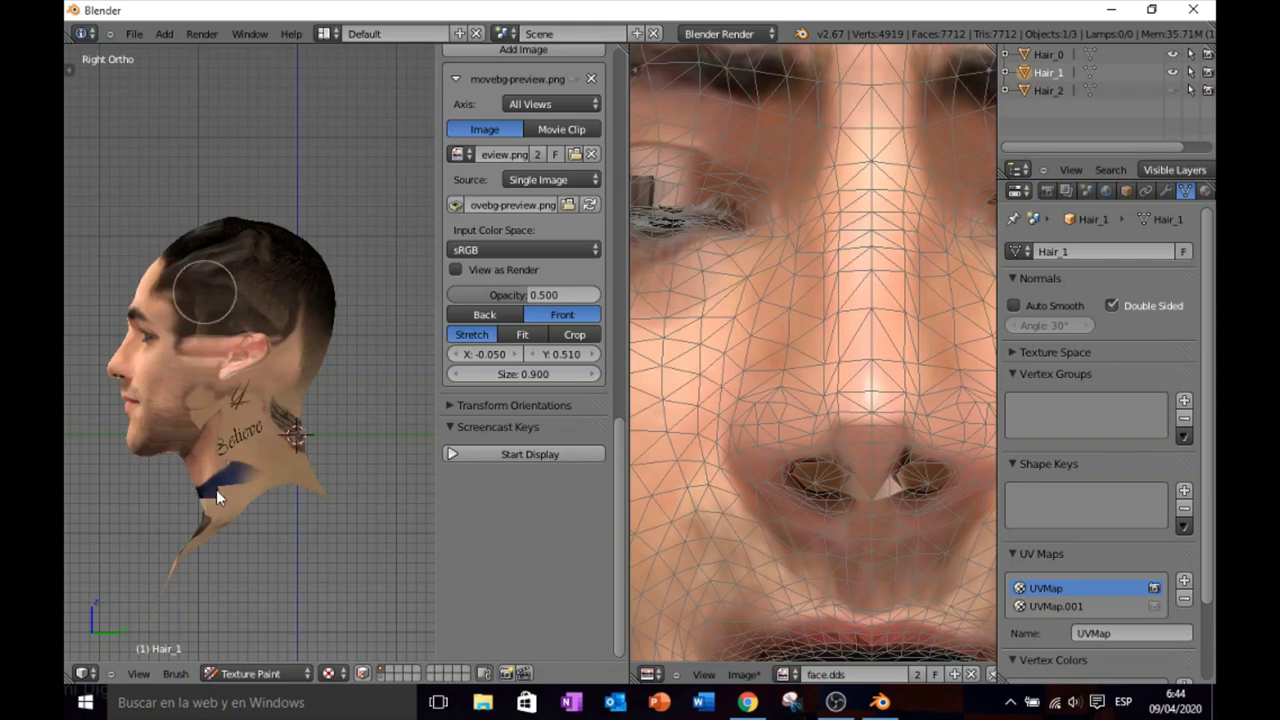
click(138, 674)
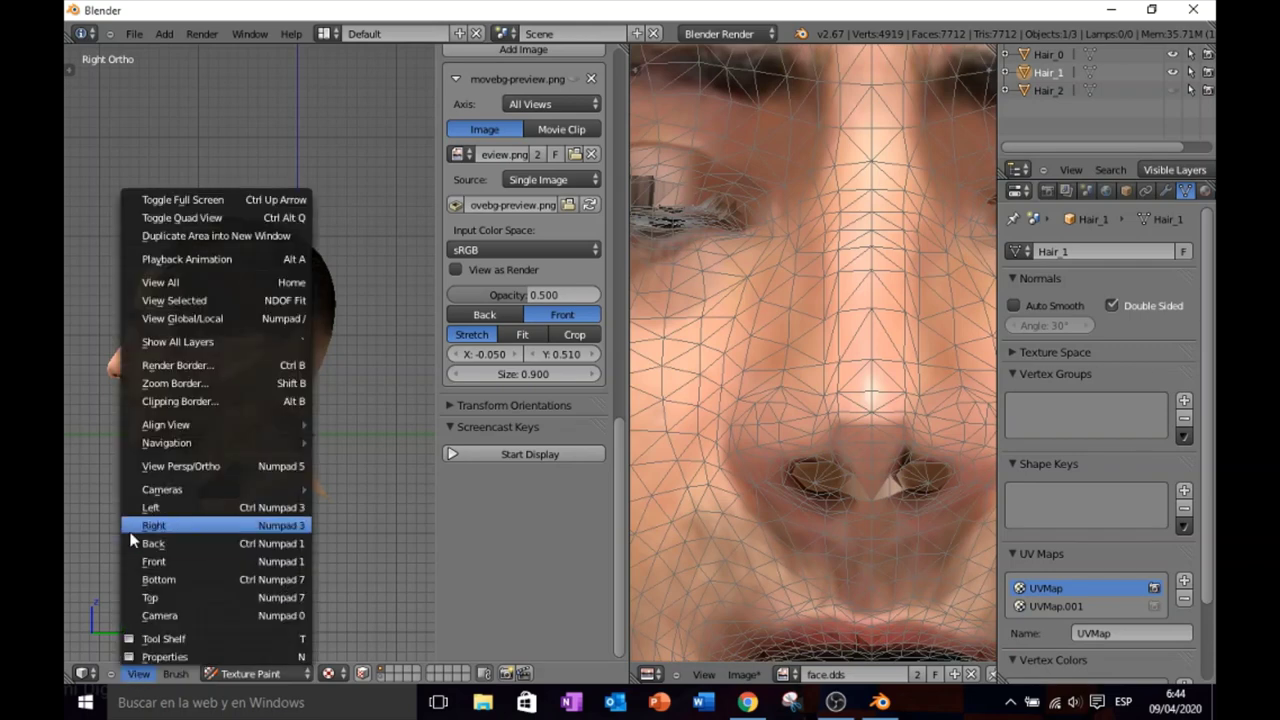
Step: Inspect the painted jaw and neck from the Left view, zooming in and out
click(150, 508)
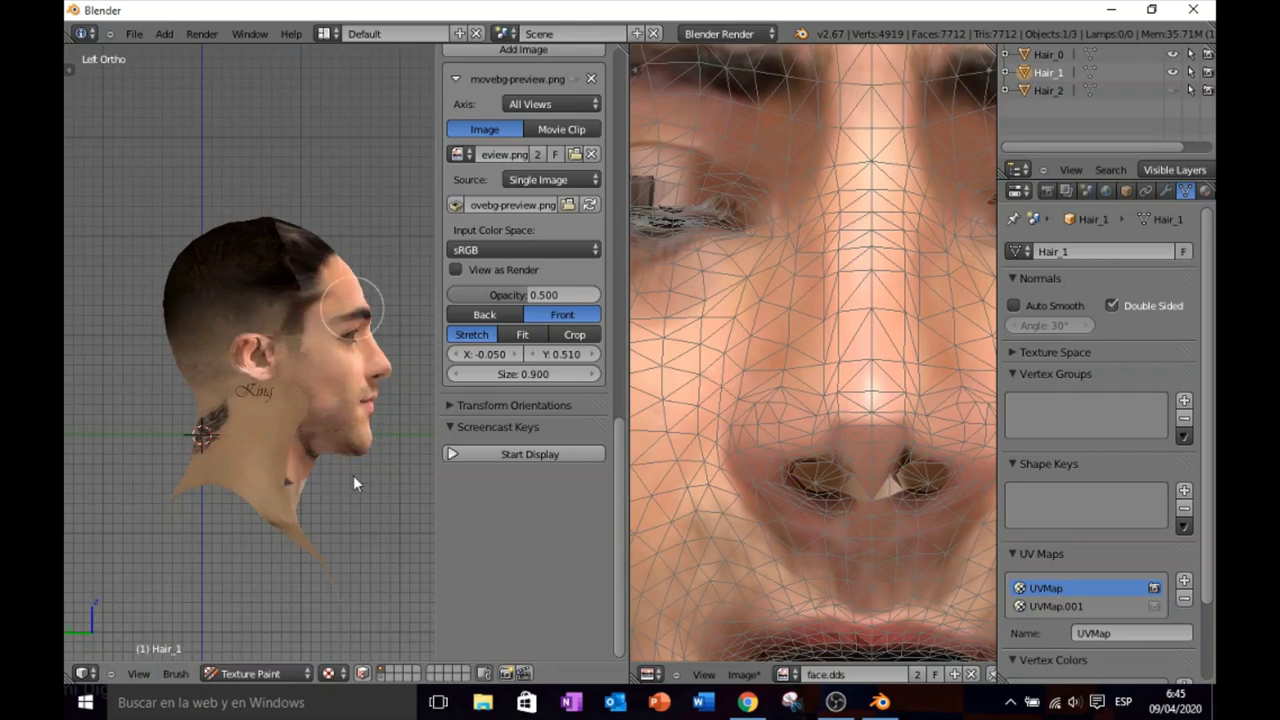
scroll(348, 502, up, 5)
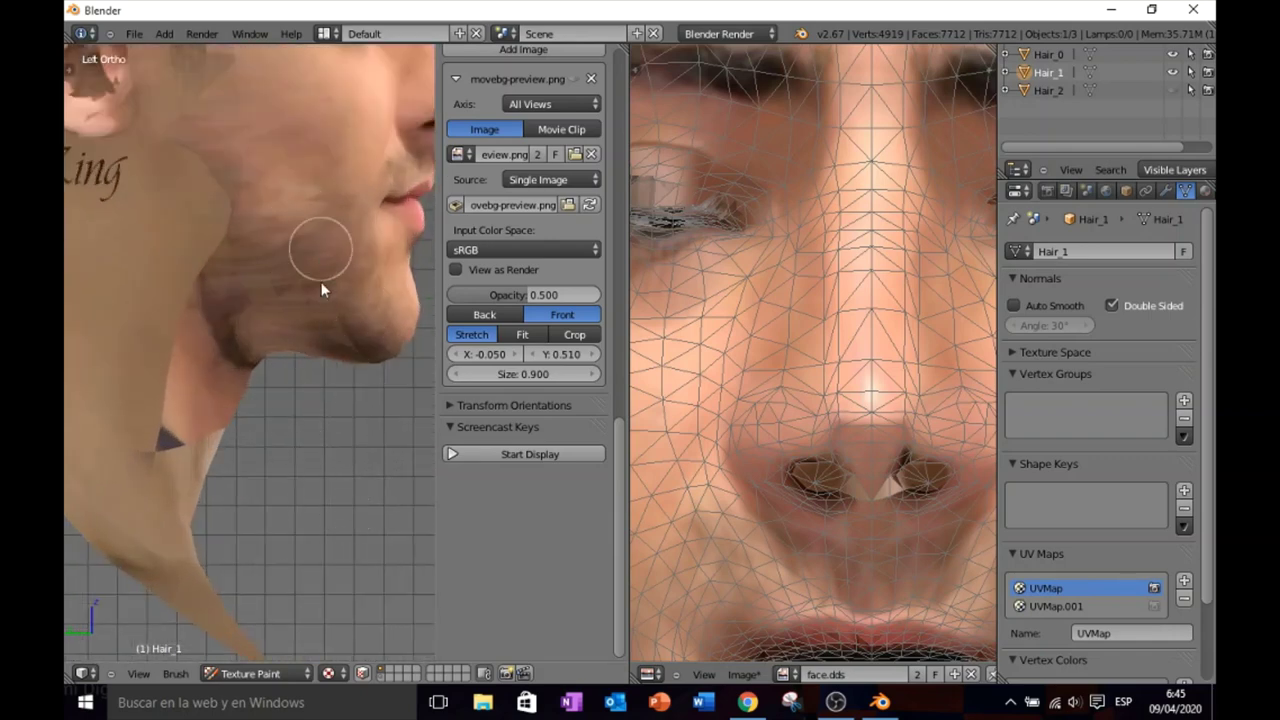
scroll(318, 487, down, 3)
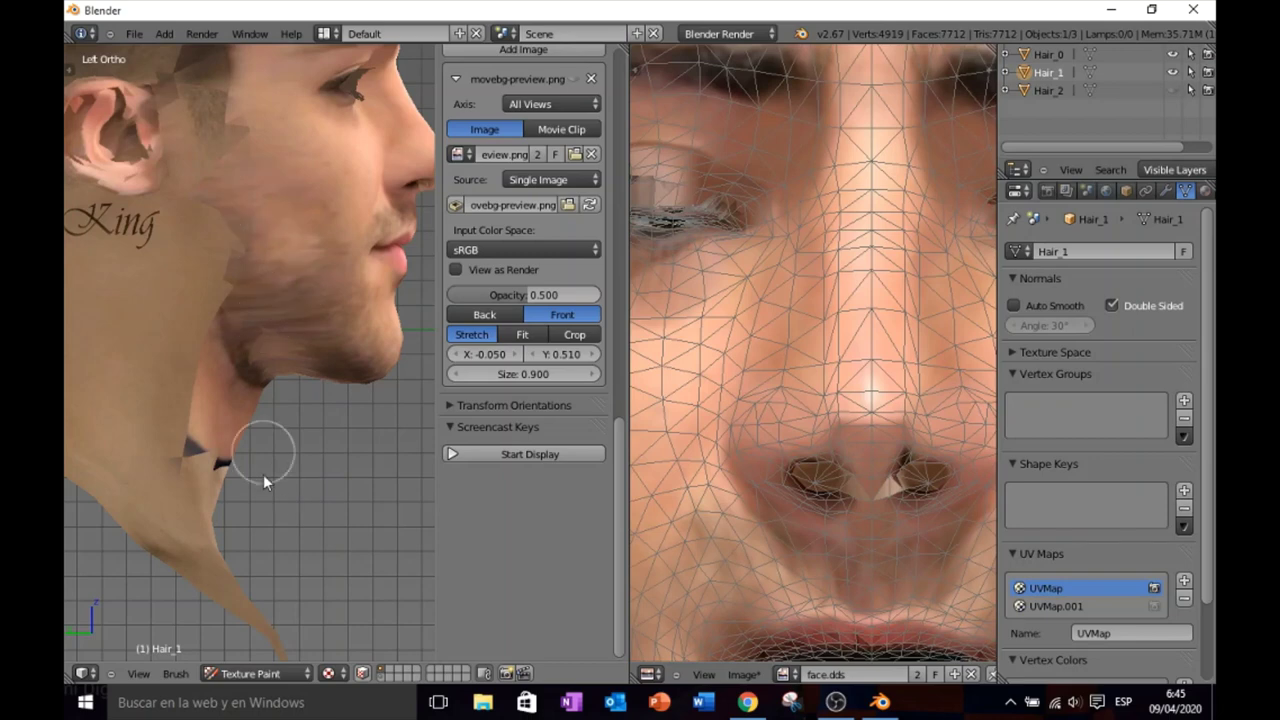
click(138, 673)
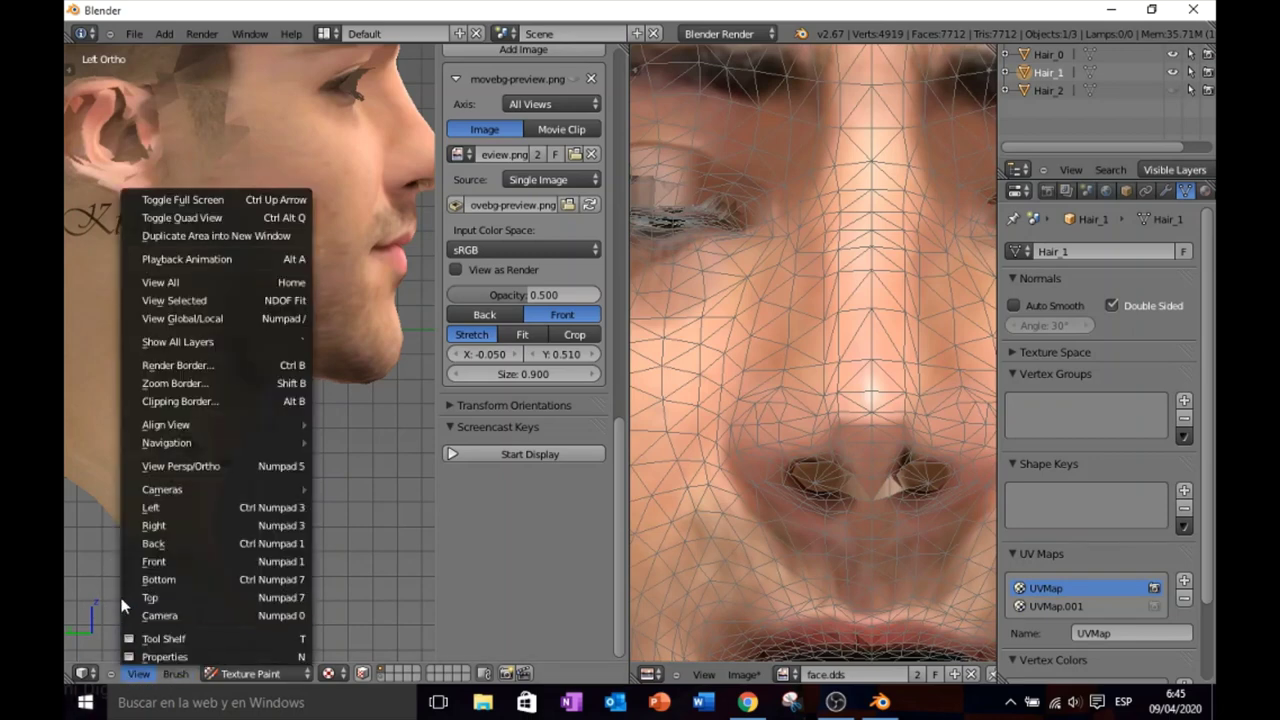
Step: Check the head from the Top and Bottom views, then orbit to an upright angled view
click(140, 597)
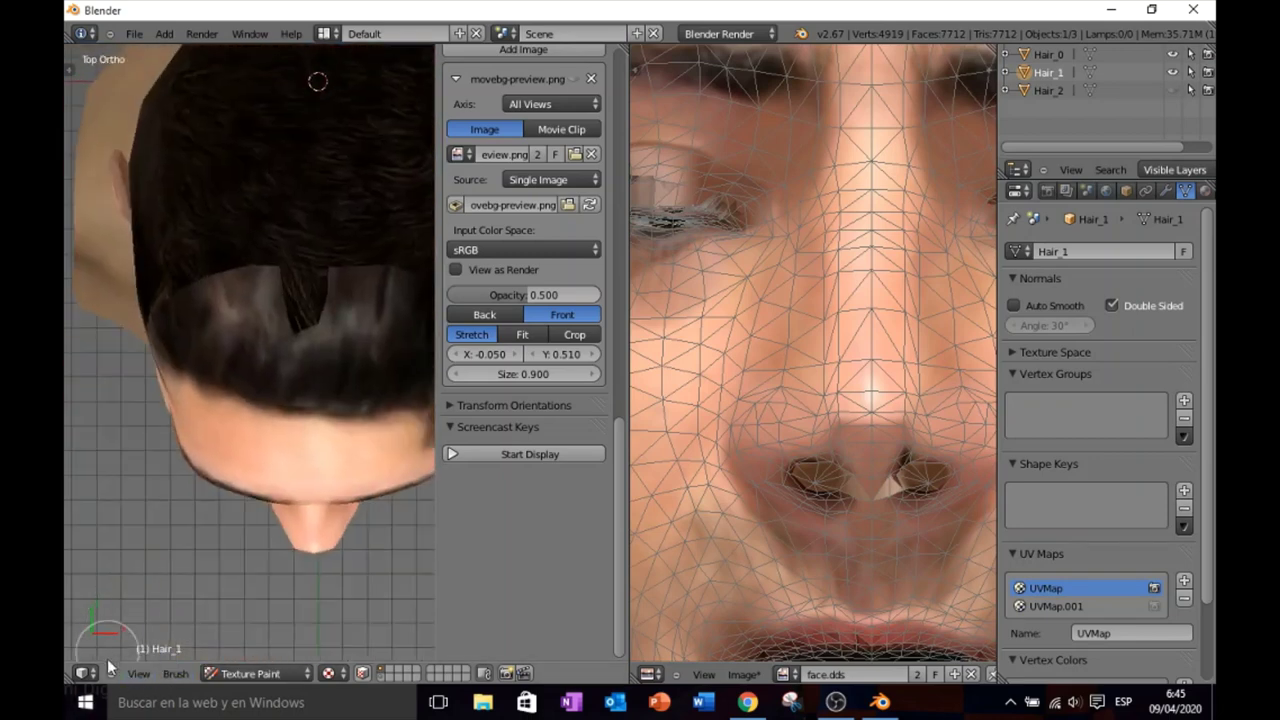
click(138, 673)
click(181, 582)
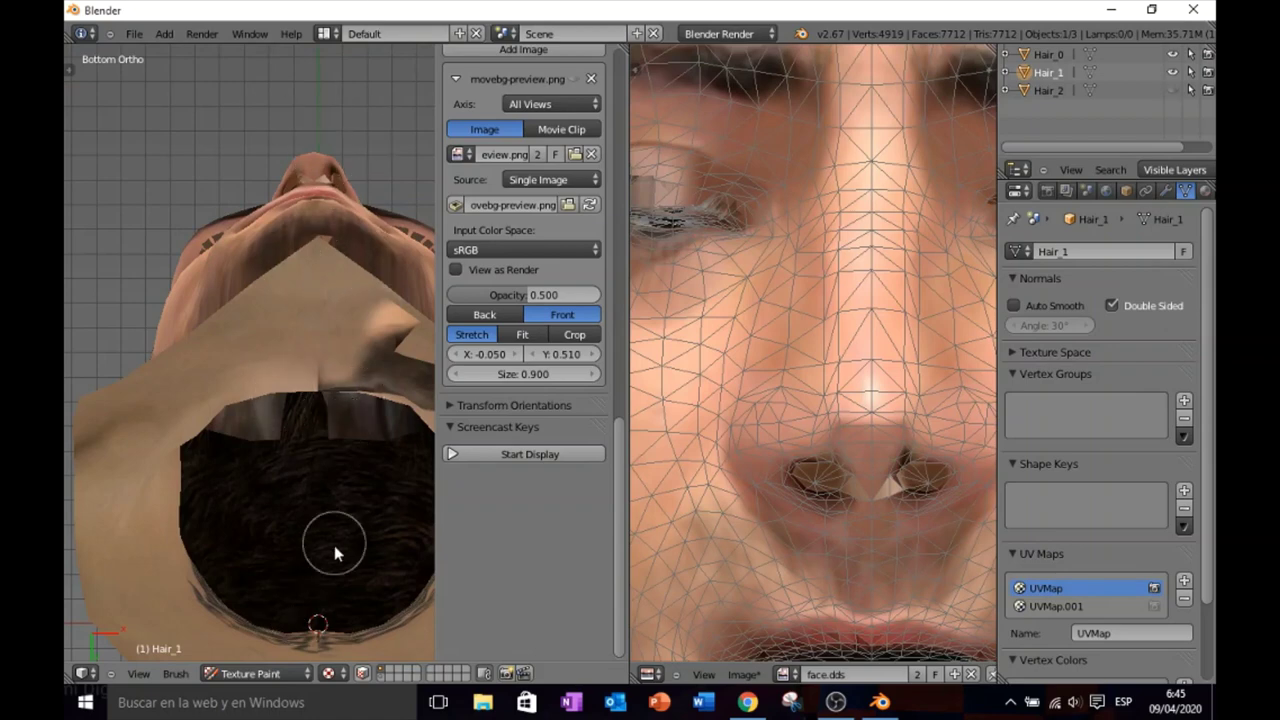
scroll(334, 545, down, 1)
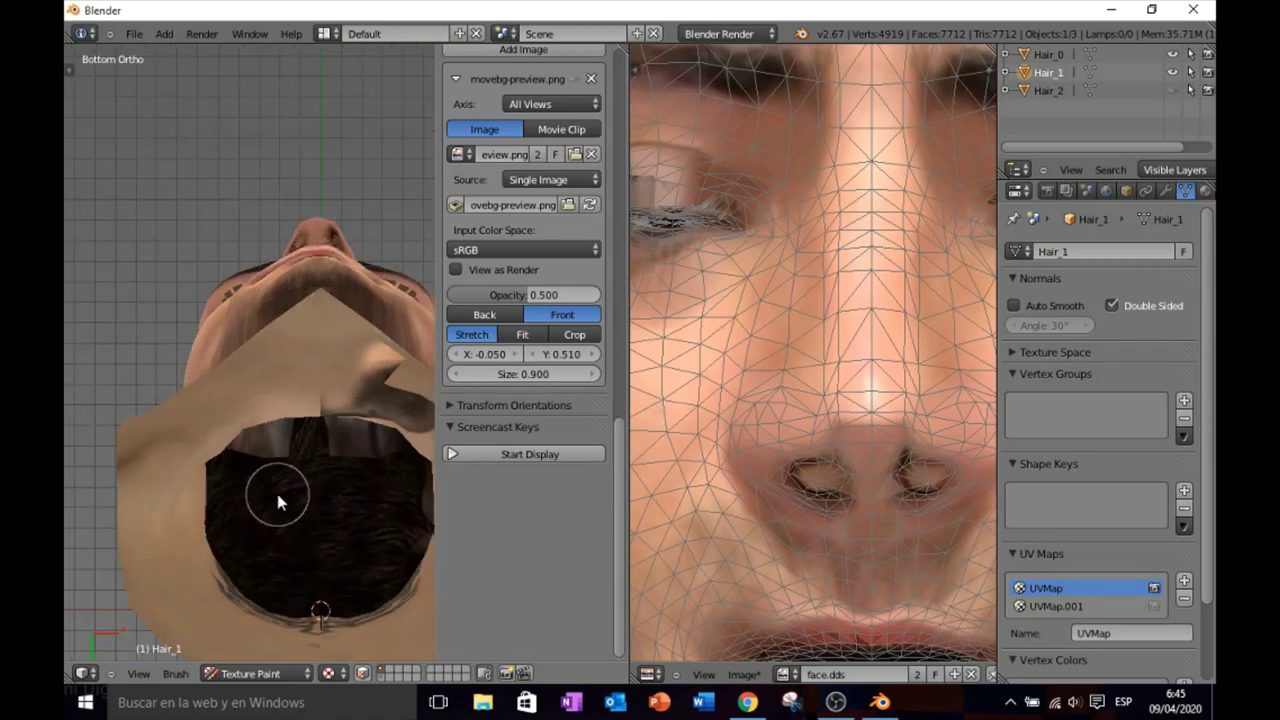
scroll(275, 488, down, 3)
mouse_move(195, 381)
middle_down()
mouse_move(181, 440)
mouse_move(111, 437)
mouse_move(98, 450)
middle_up()
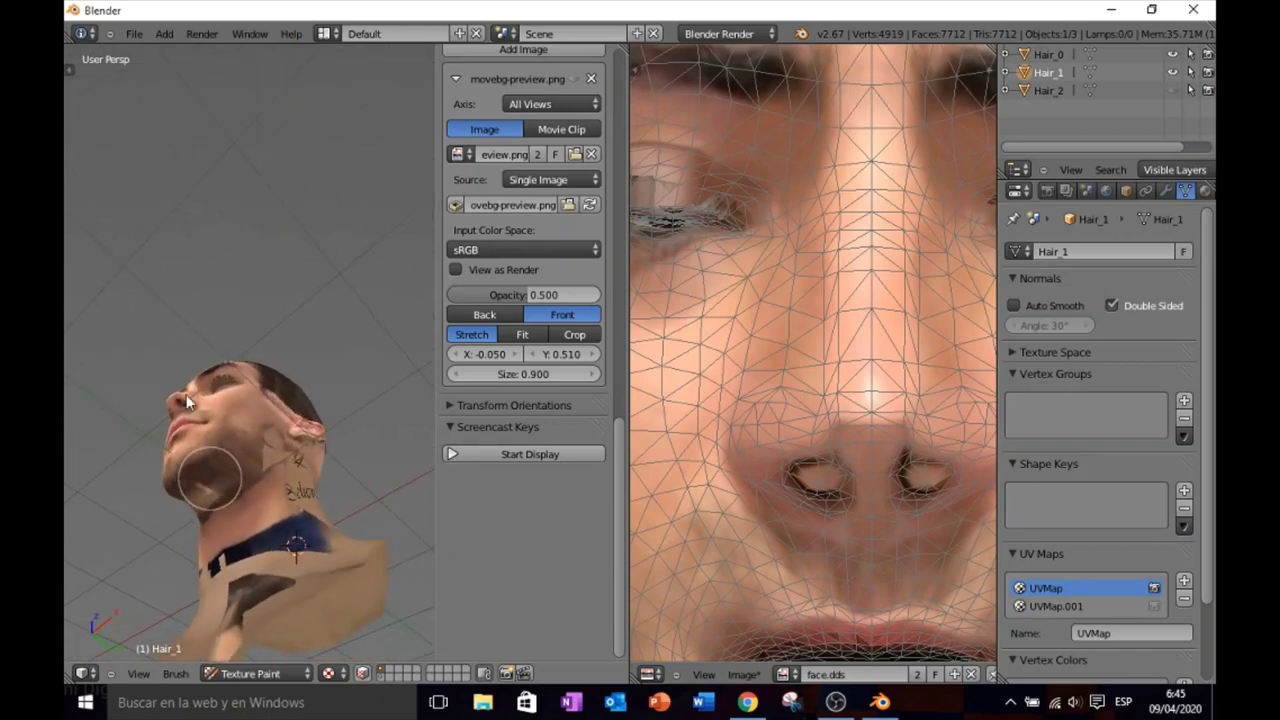
Step: Paint beard and eye detail over the chin and cheek, and skin on the neck near the collar
mouse_move(215, 511)
mouse_down()
mouse_move(210, 466)
mouse_move(210, 574)
mouse_move(203, 397)
mouse_move(202, 481)
mouse_move(261, 425)
mouse_up()
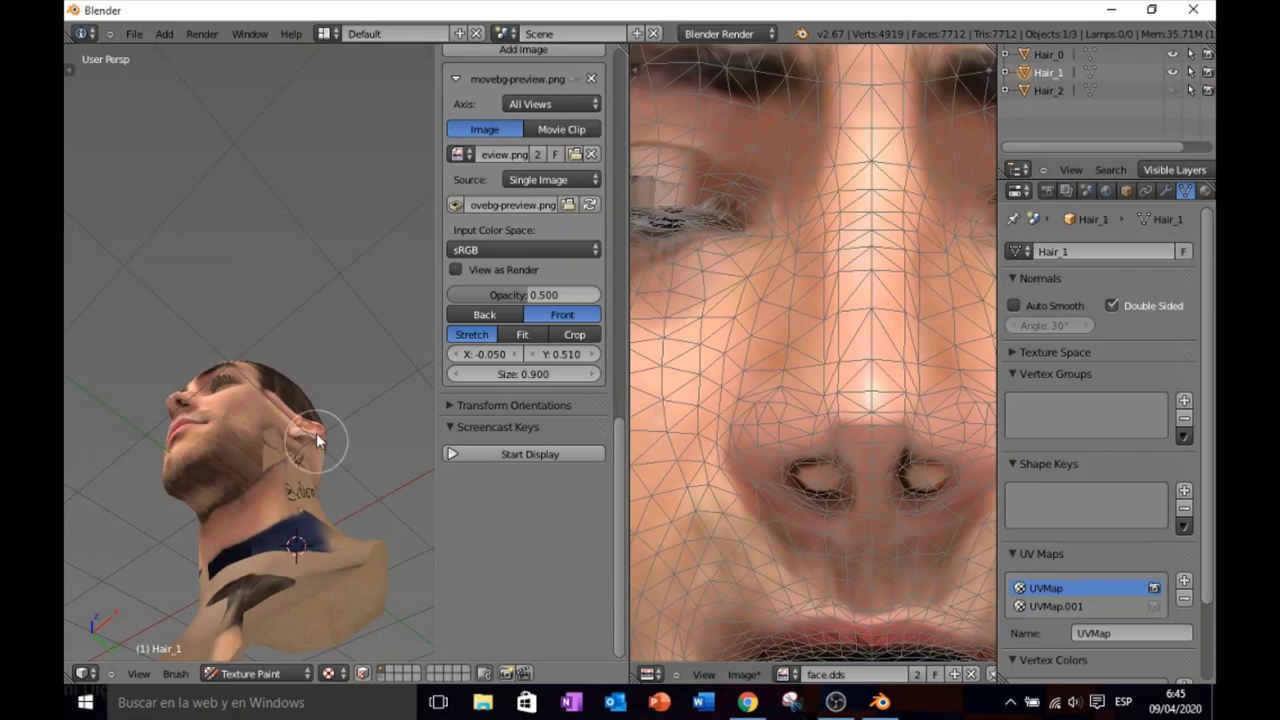
middle_drag(316, 433, 160, 425)
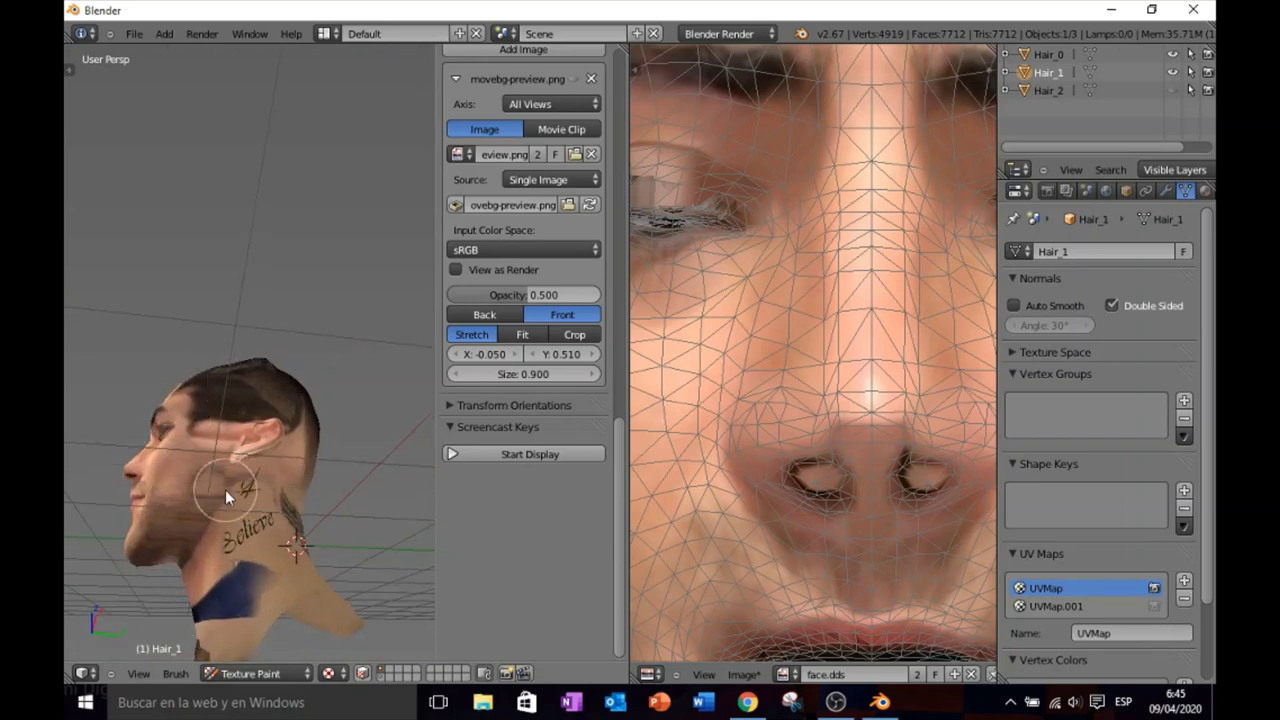
middle_drag(163, 430, 312, 416)
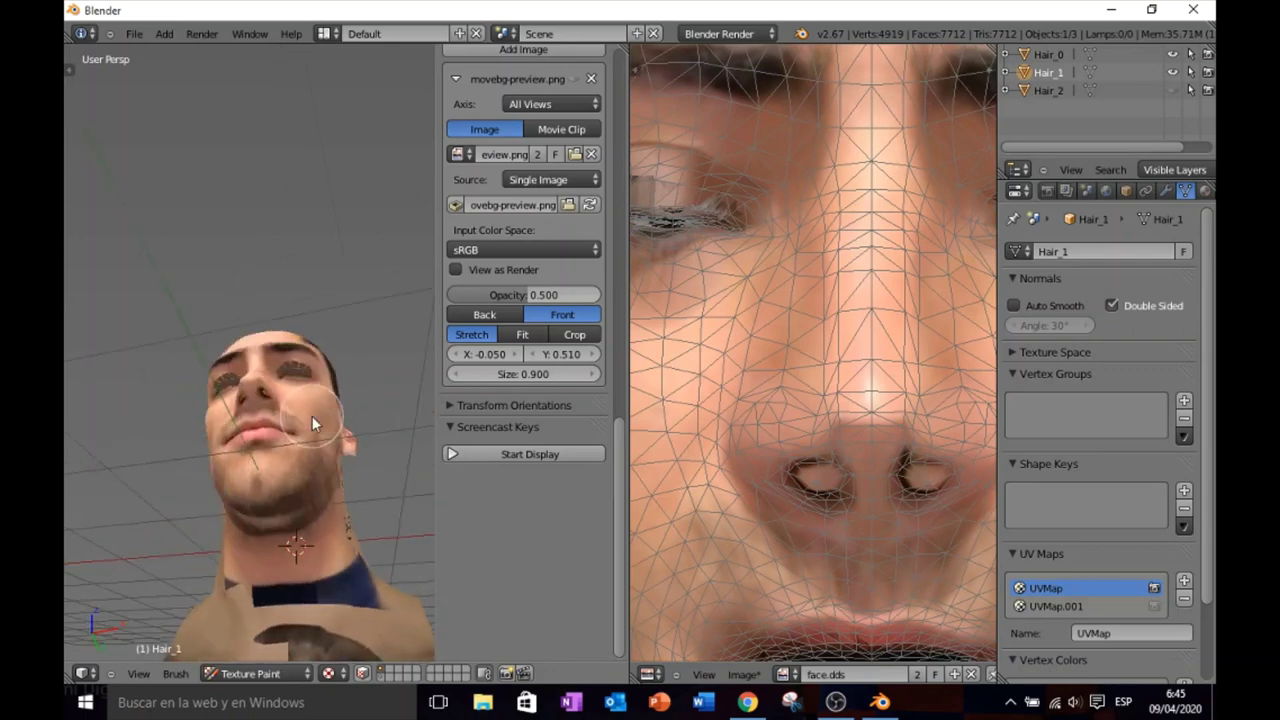
mouse_move(178, 411)
middle_down()
mouse_move(190, 450)
mouse_move(262, 475)
mouse_move(263, 454)
middle_up()
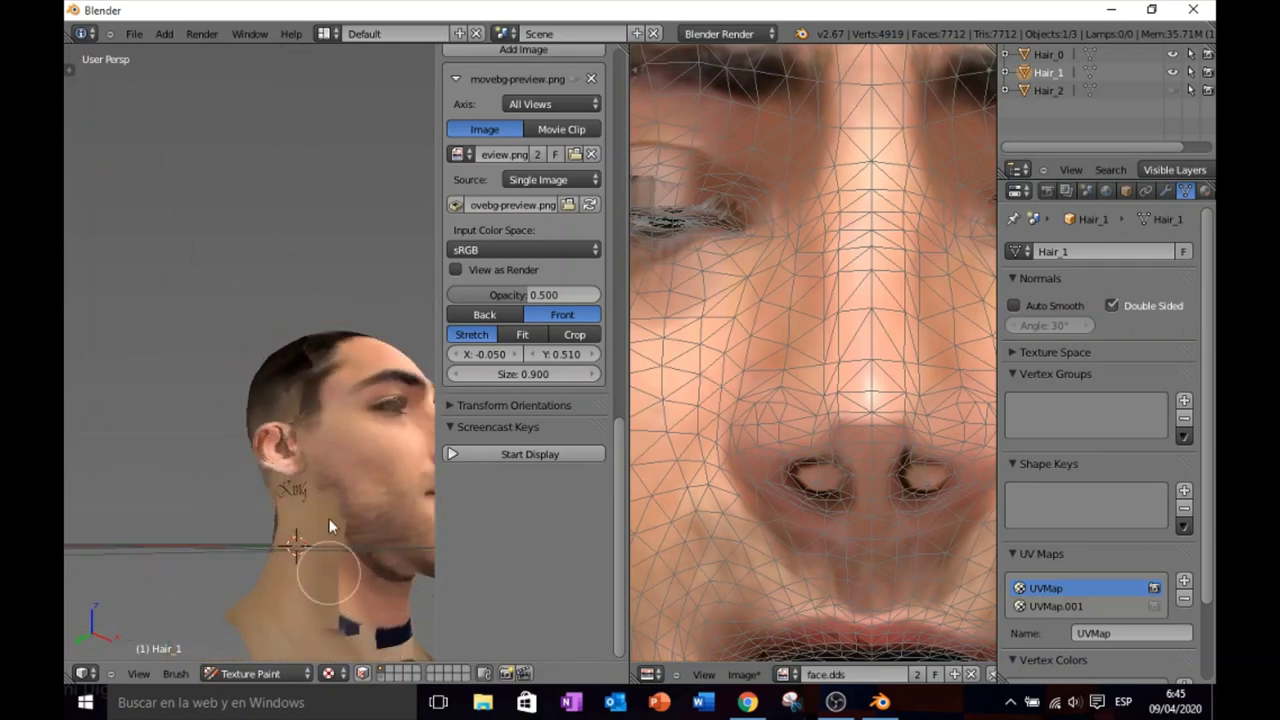
drag(328, 484, 341, 356)
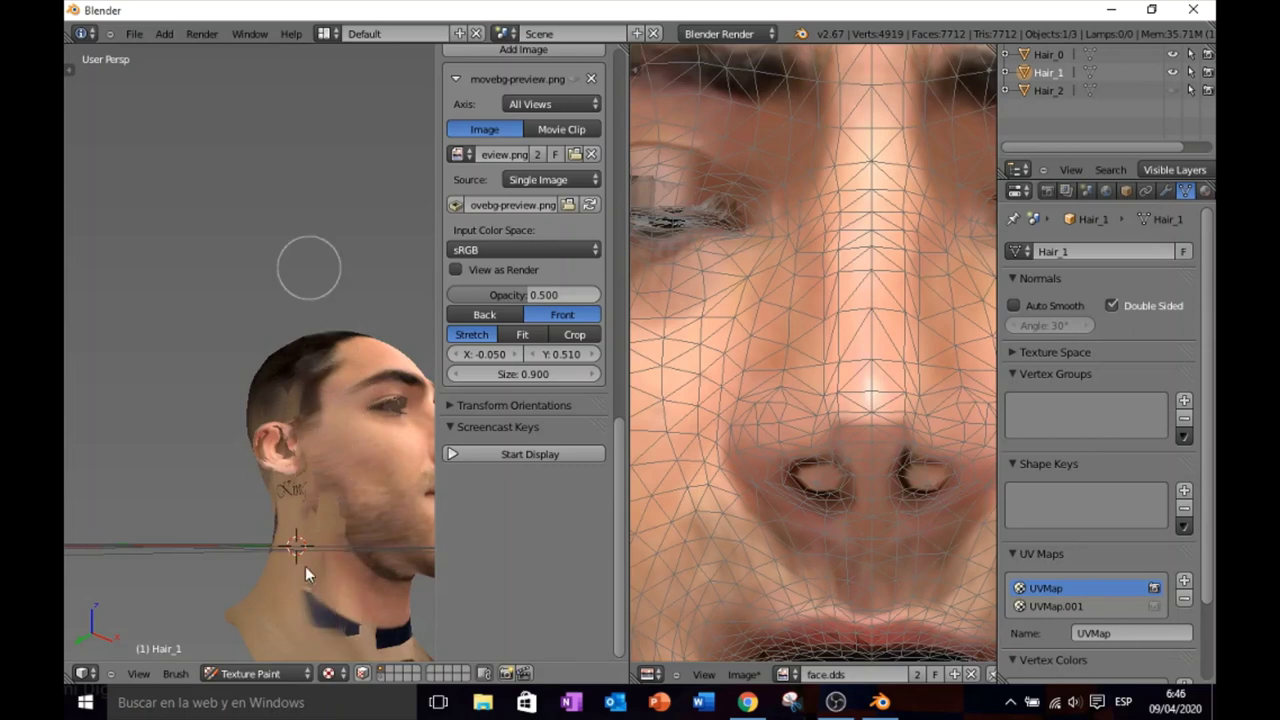
Step: Pack the painted face texture as PNG and begin saving it as an image file
click(749, 677)
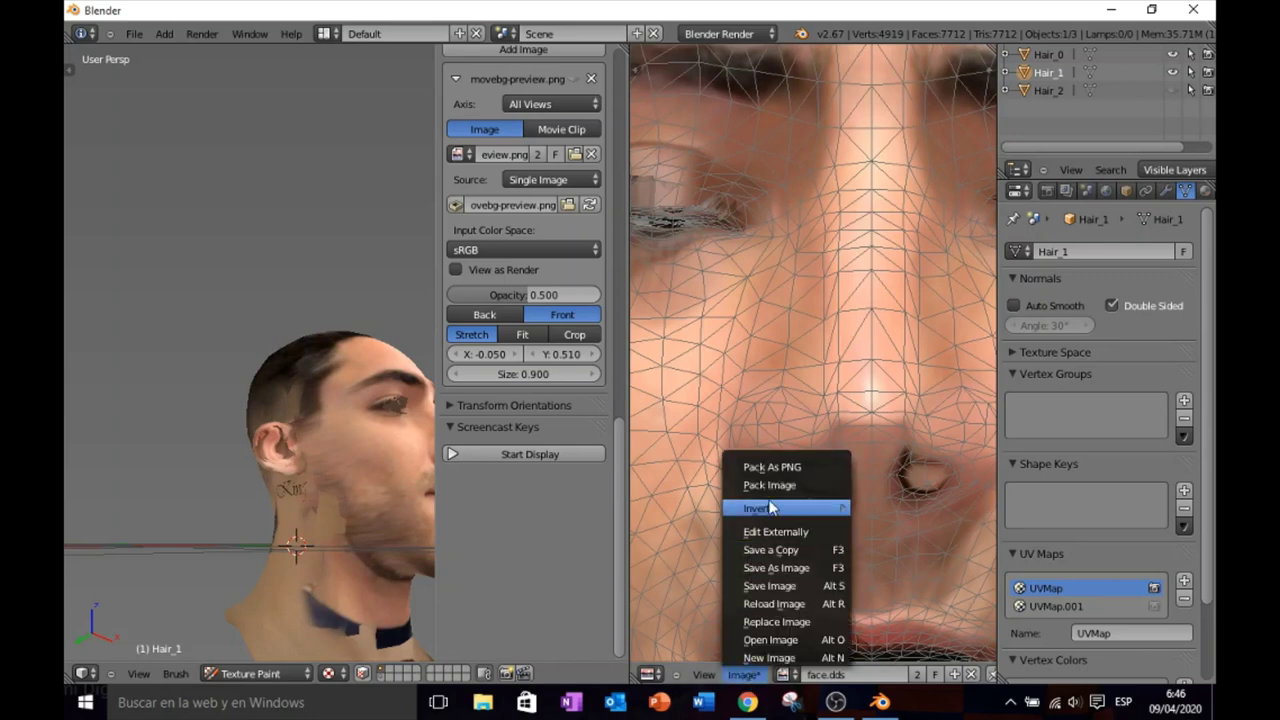
key(Return)
click(750, 676)
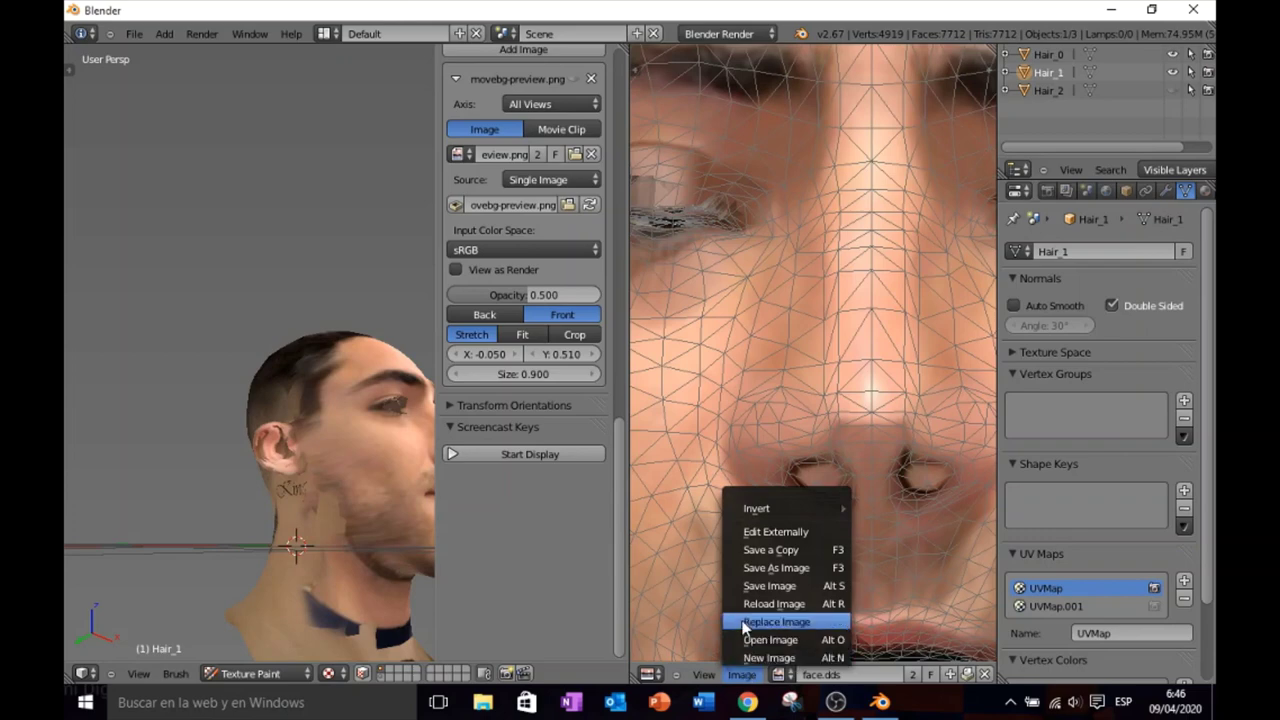
click(765, 567)
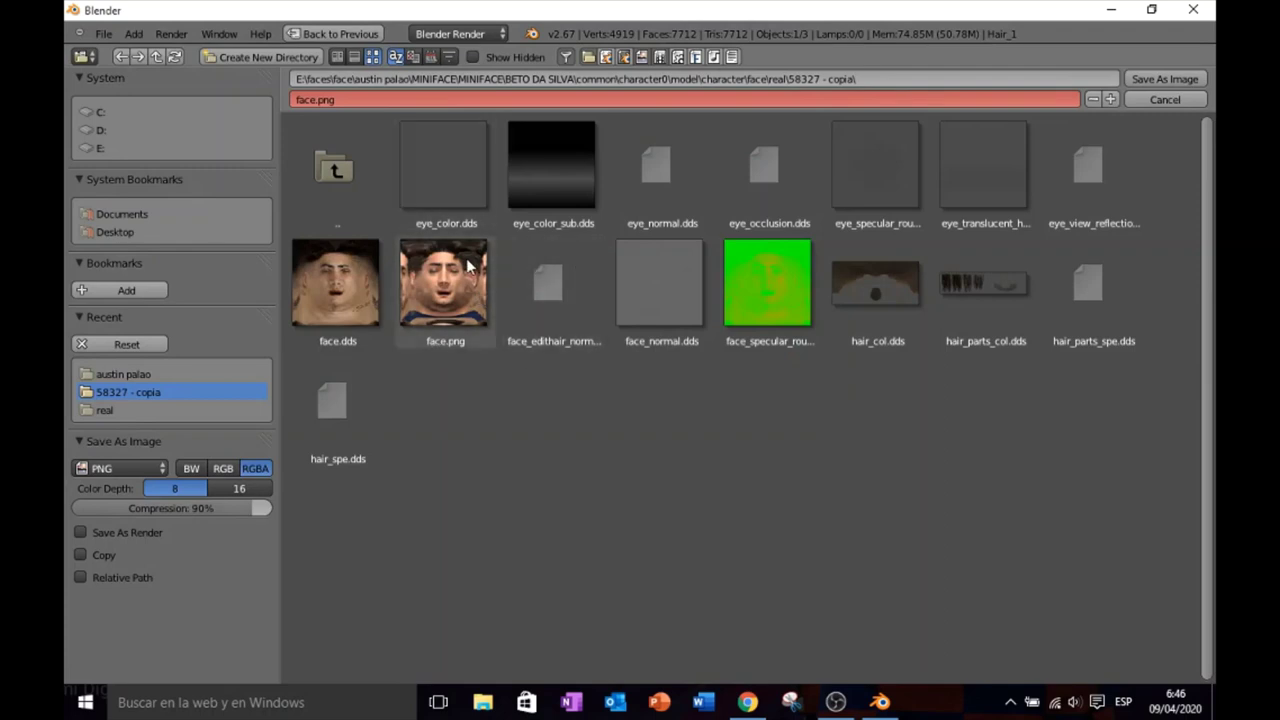
Step: Cancel saving the face image and minimize Blender to reach the desktop
click(1166, 100)
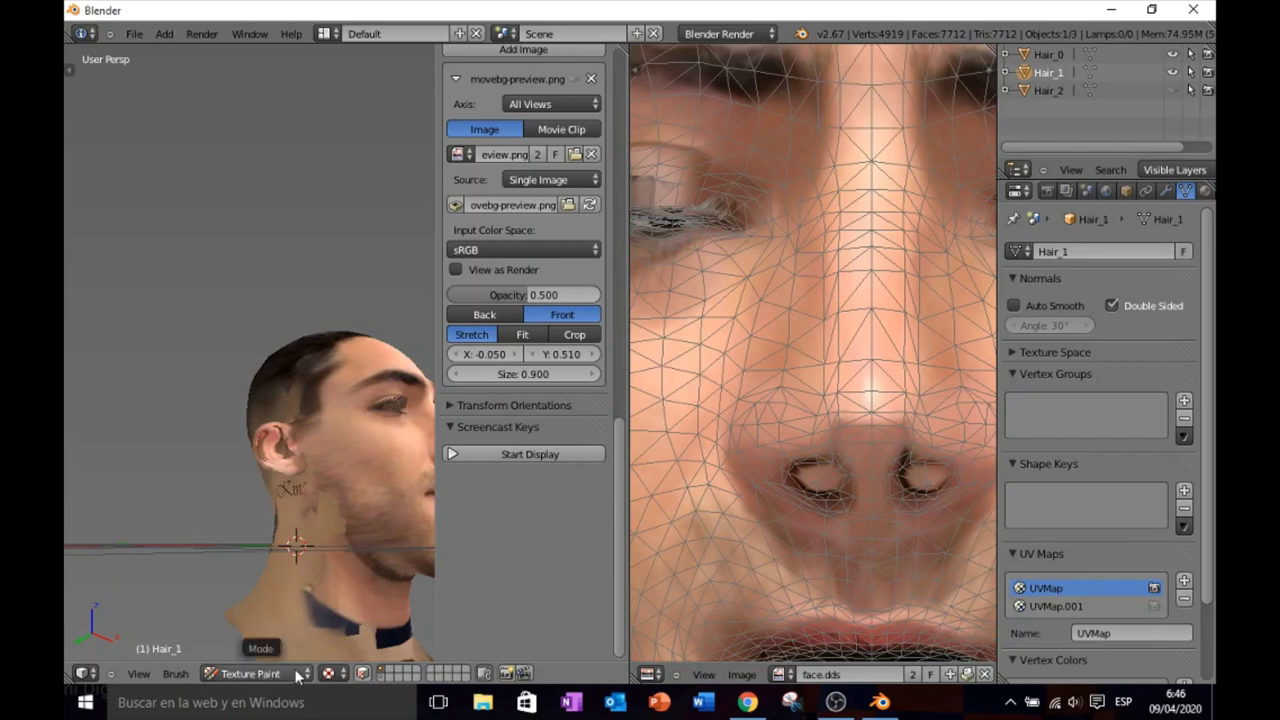
click(748, 675)
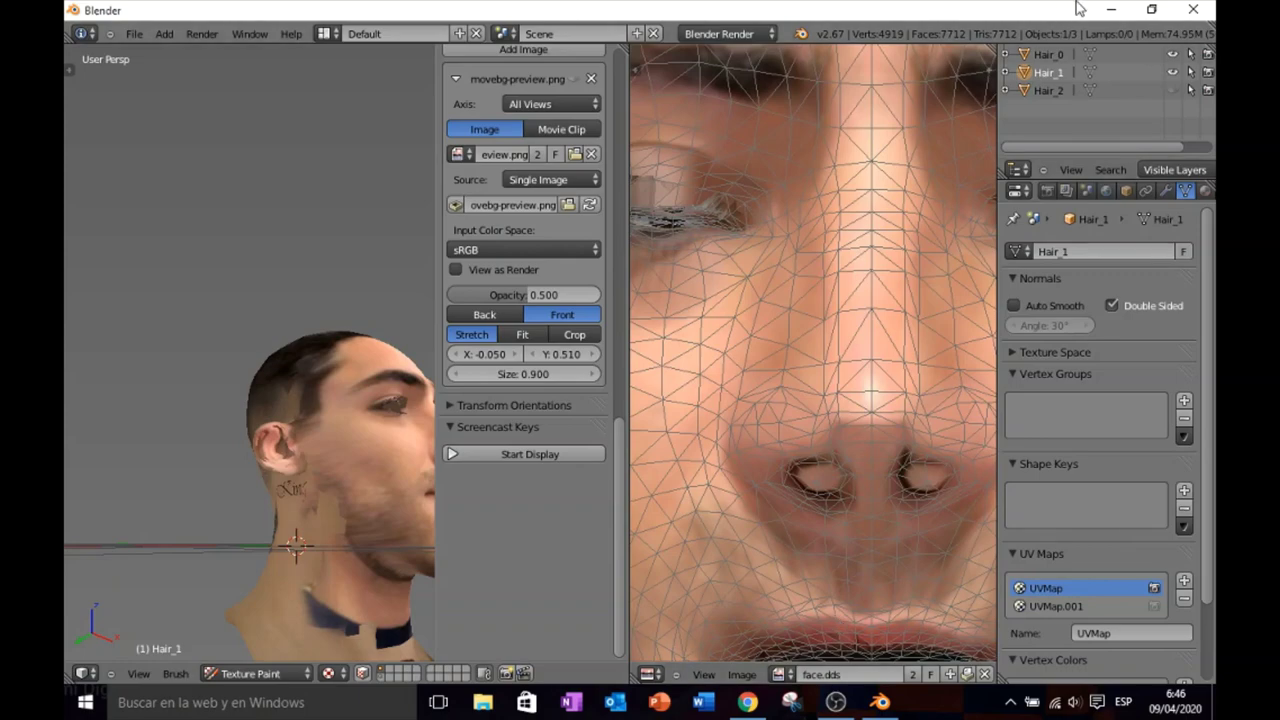
click(1110, 9)
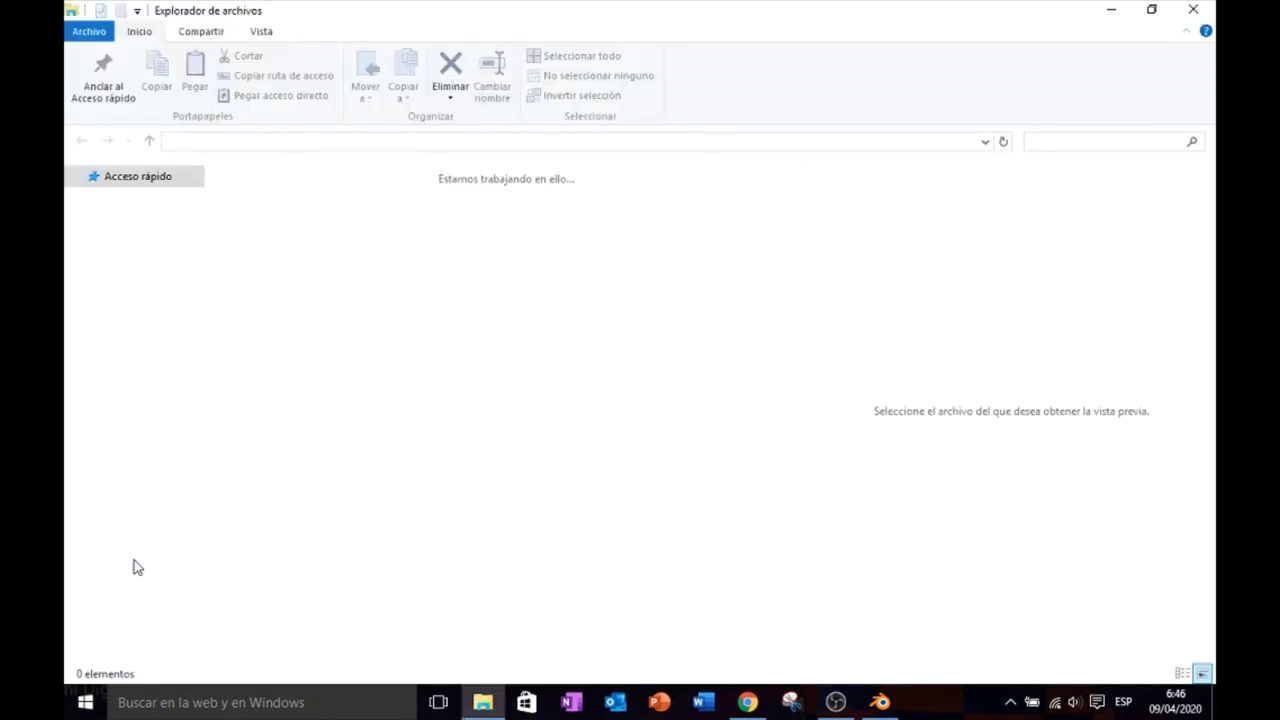
Step: Browse E:\faces\face\austin palao\MINIFACE down to BETO DA SILVA's character\face\real folder
click(127, 565)
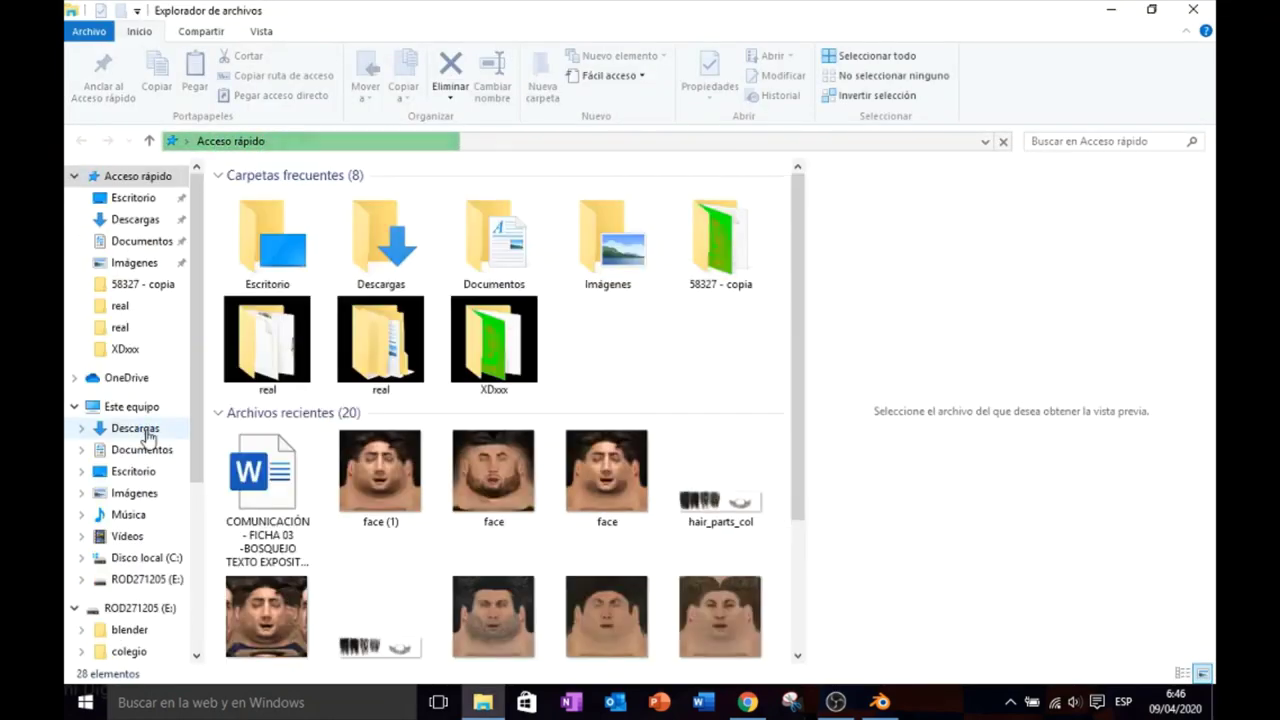
click(130, 610)
click(620, 228)
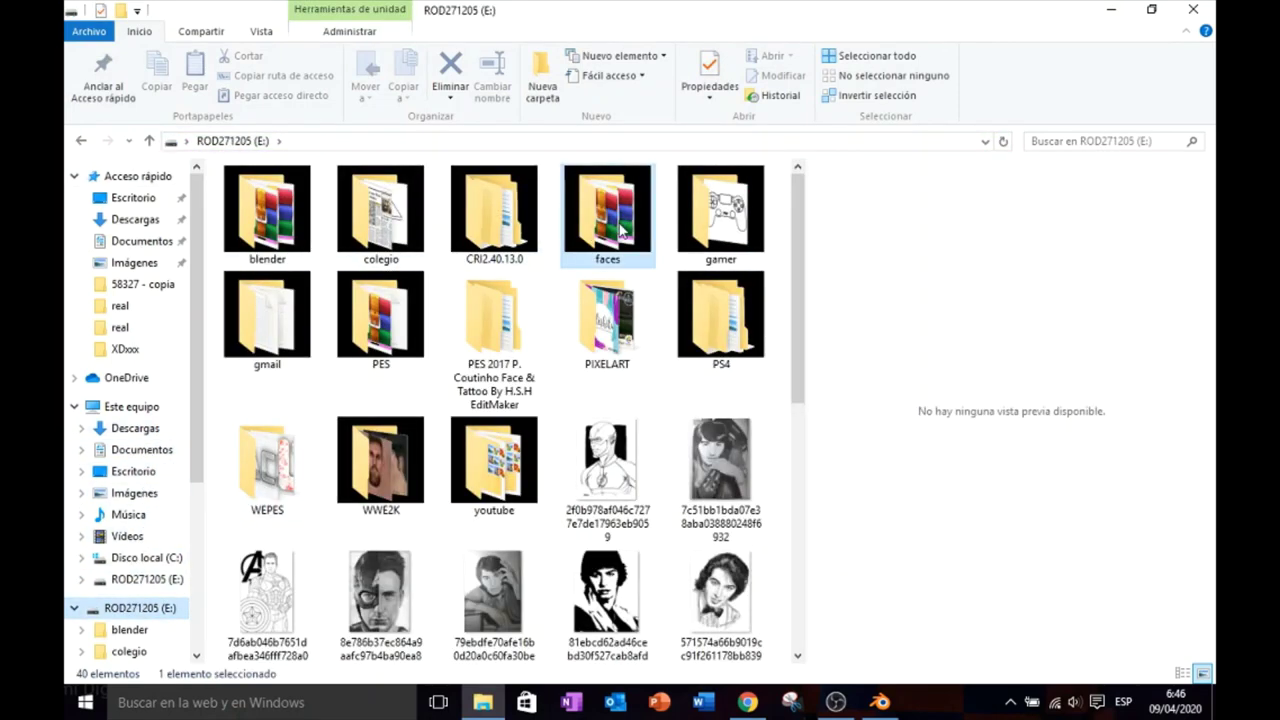
double_click(620, 228)
double_click(378, 228)
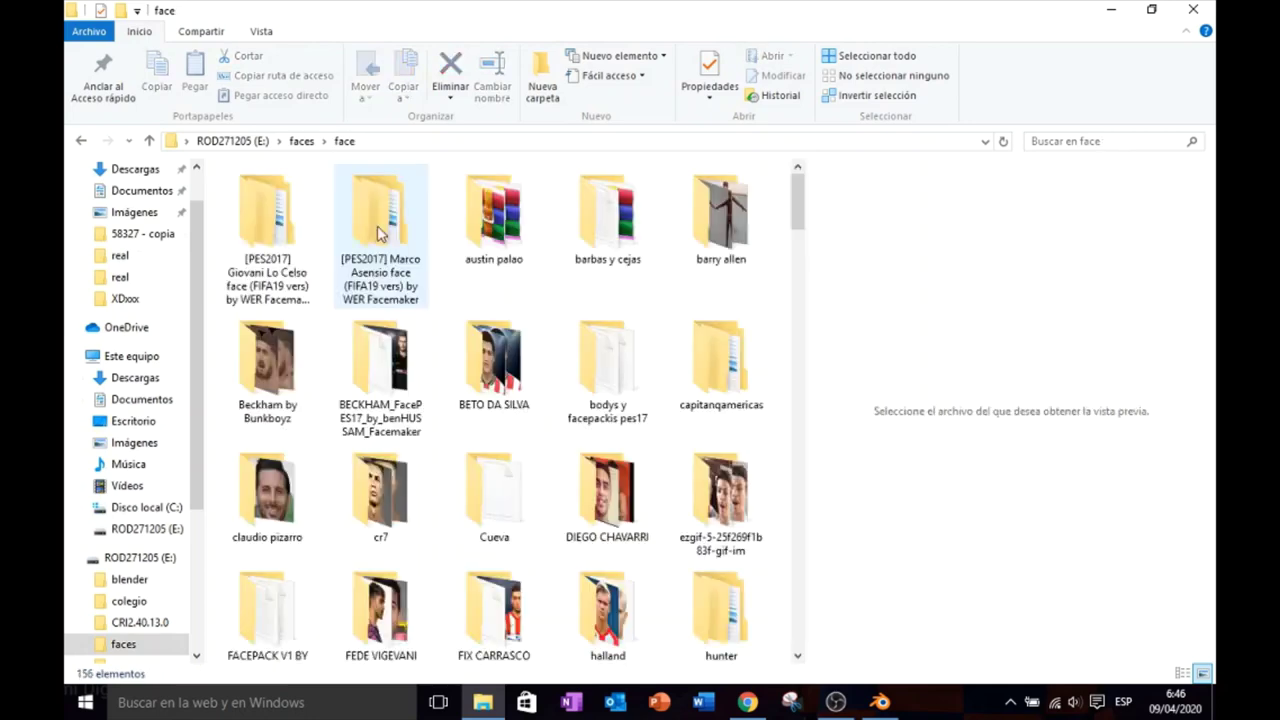
double_click(468, 228)
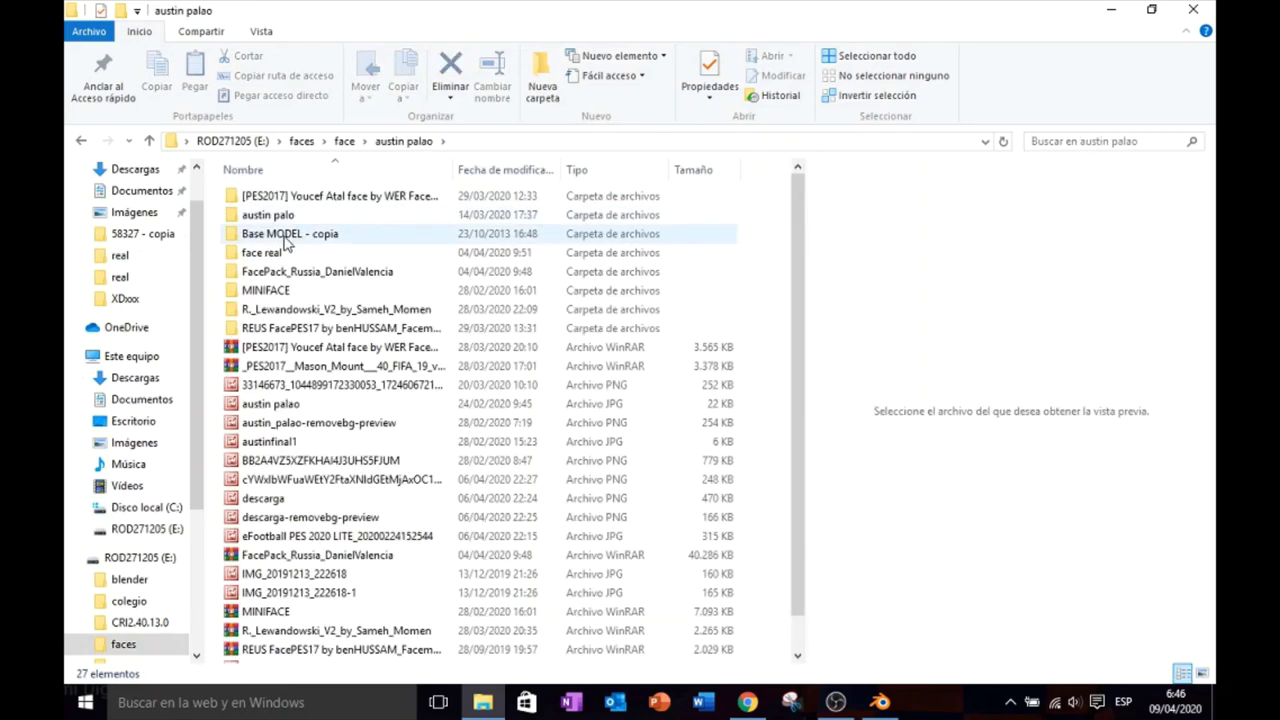
double_click(264, 290)
click(258, 197)
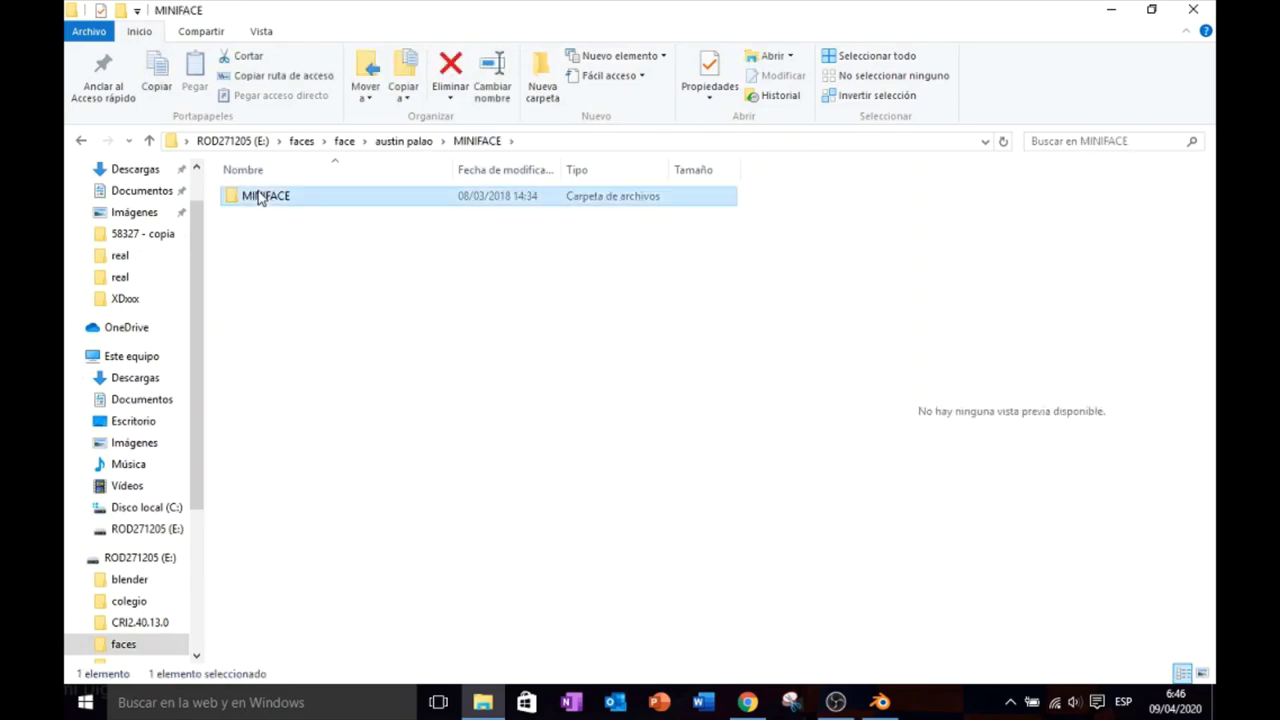
double_click(258, 196)
double_click(258, 196)
double_click(258, 196)
double_click(258, 196)
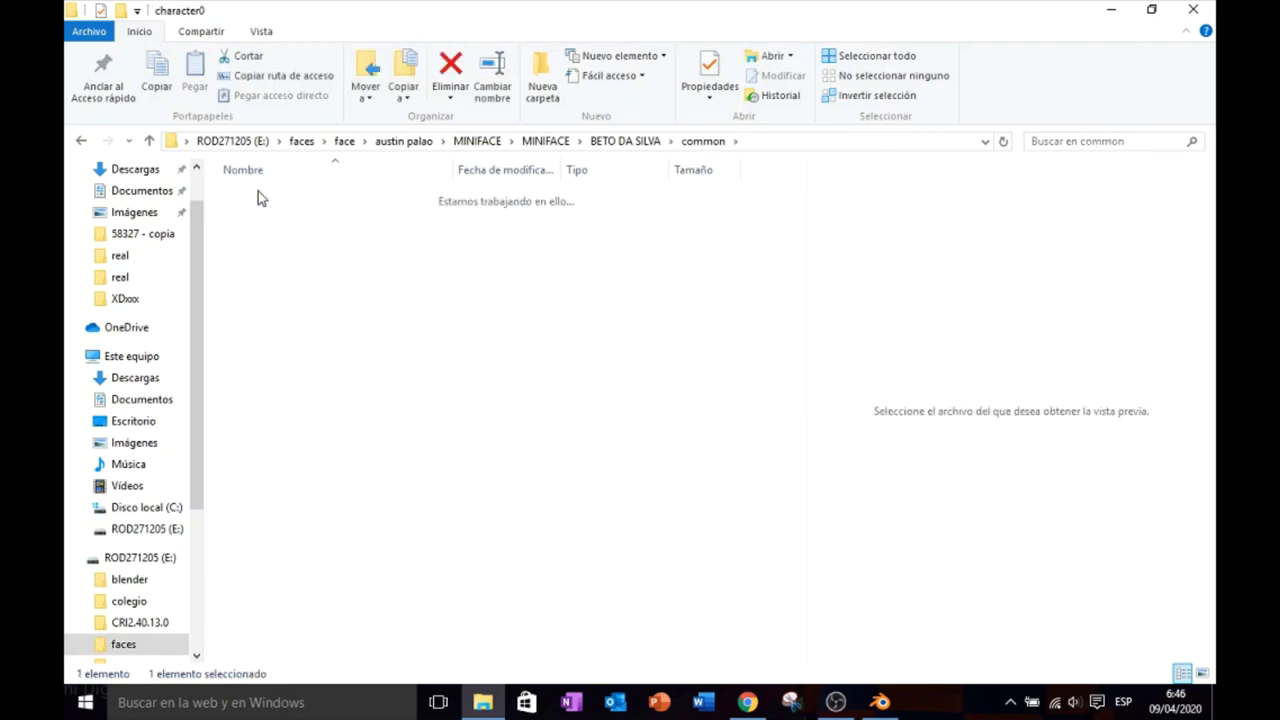
double_click(258, 196)
double_click(258, 196)
double_click(258, 196)
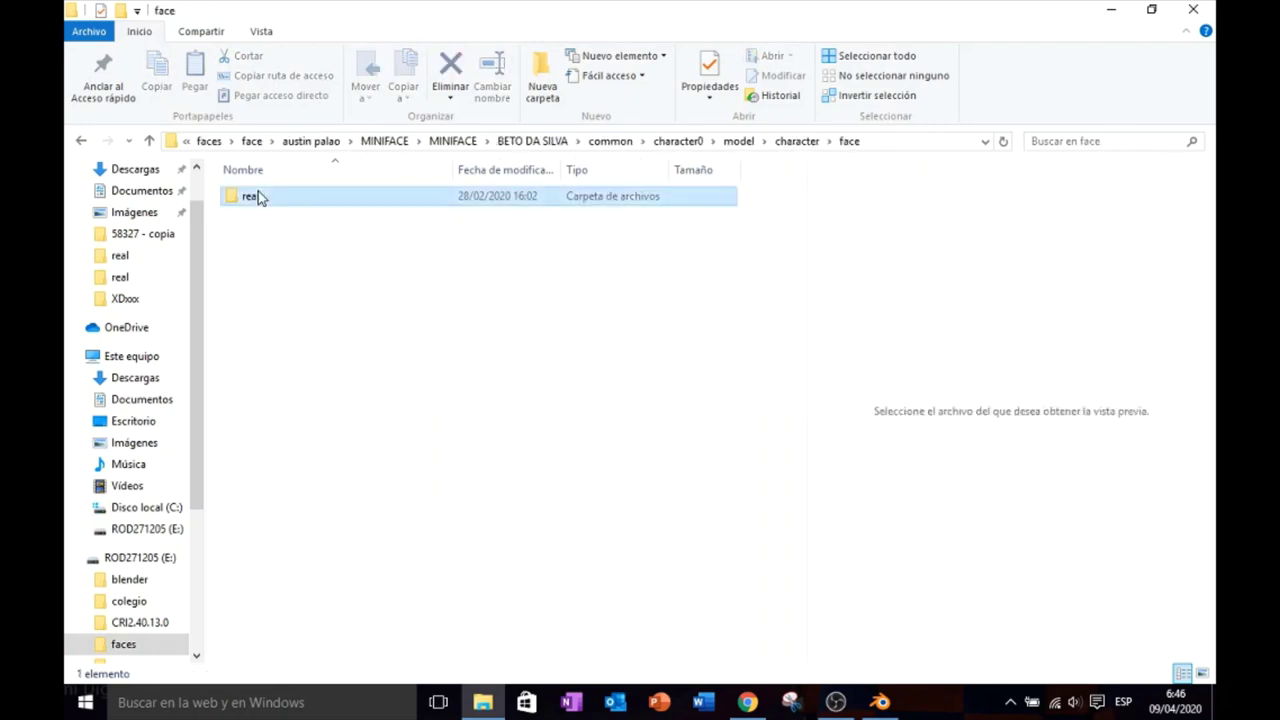
double_click(258, 197)
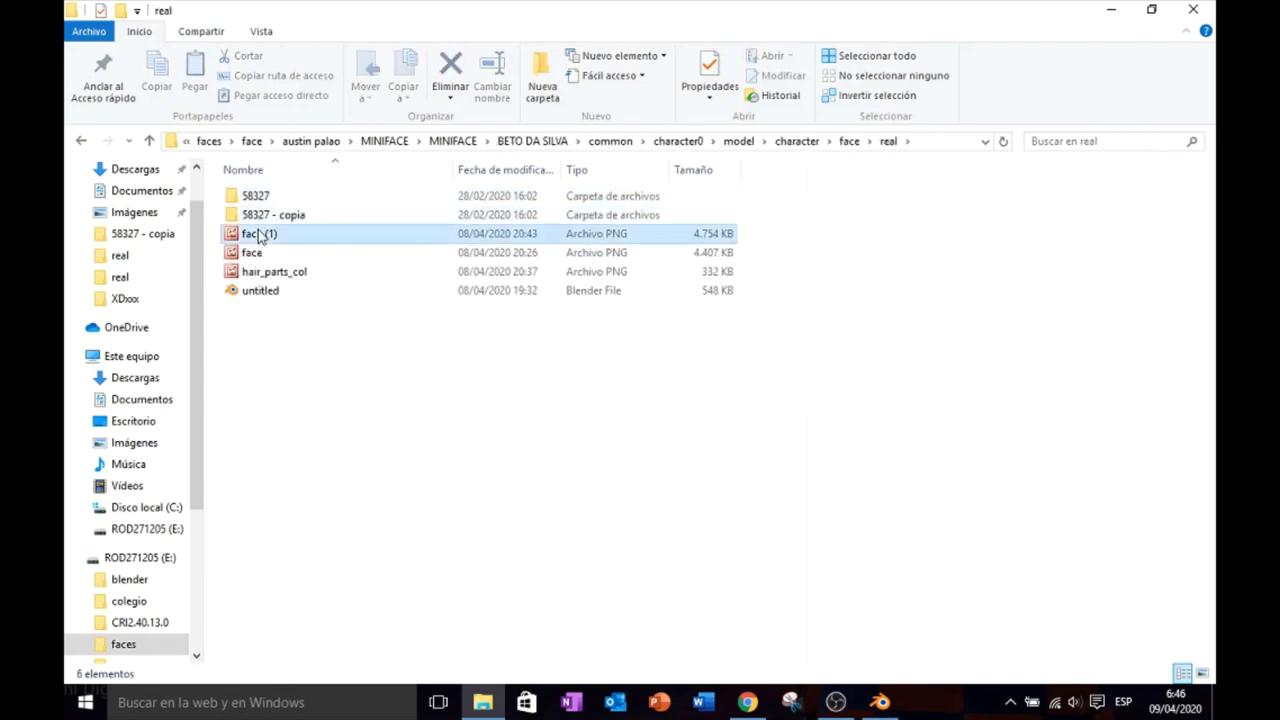
Step: Compare the face (1) and face image previews, then return to Blender
click(258, 233)
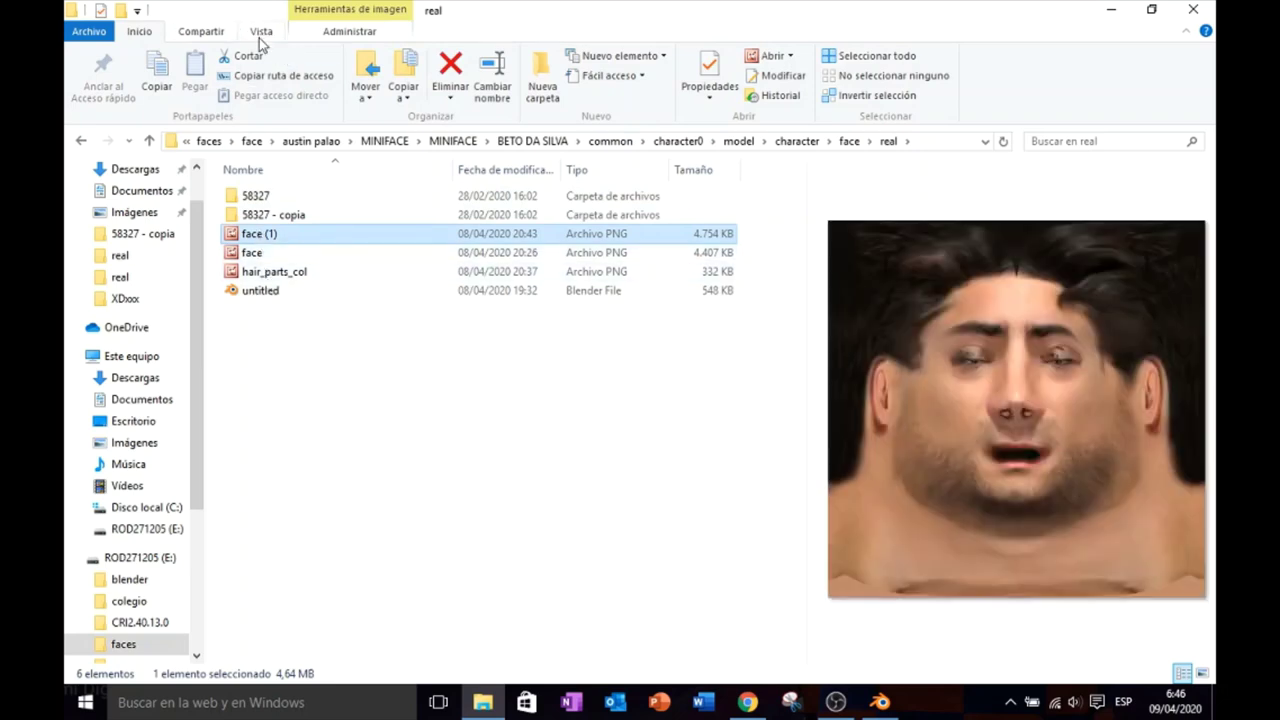
click(256, 255)
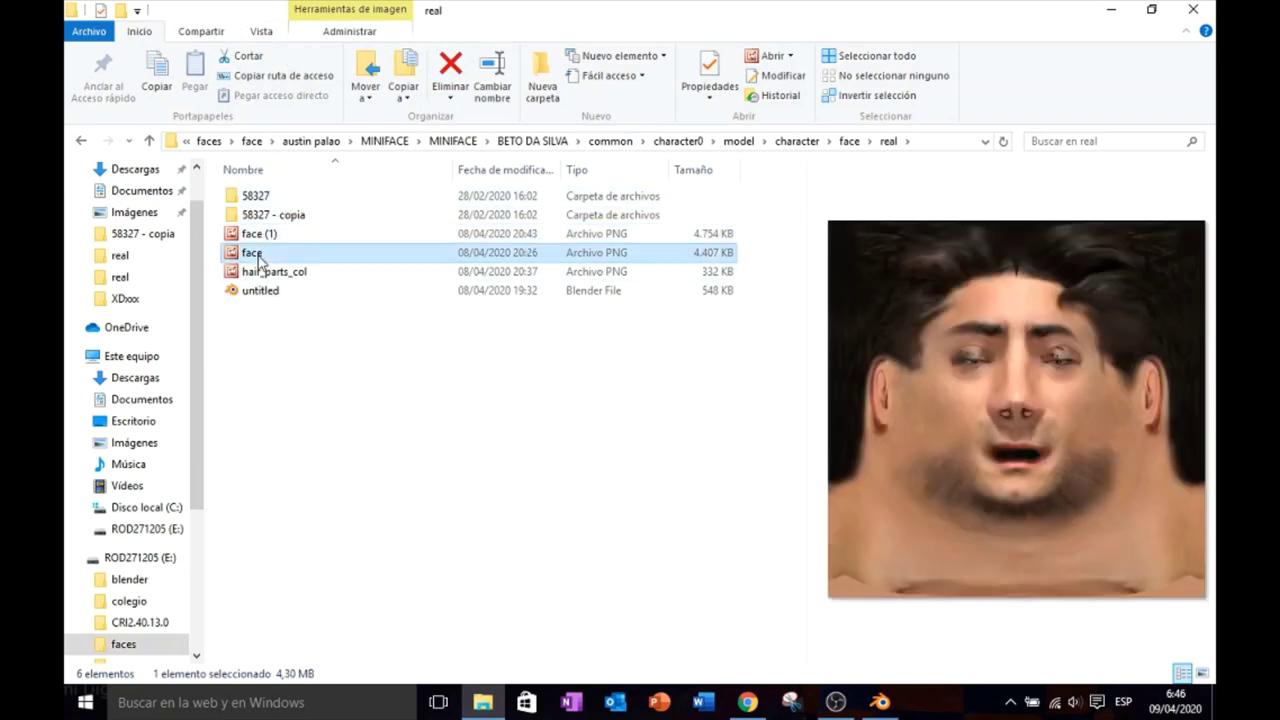
click(264, 236)
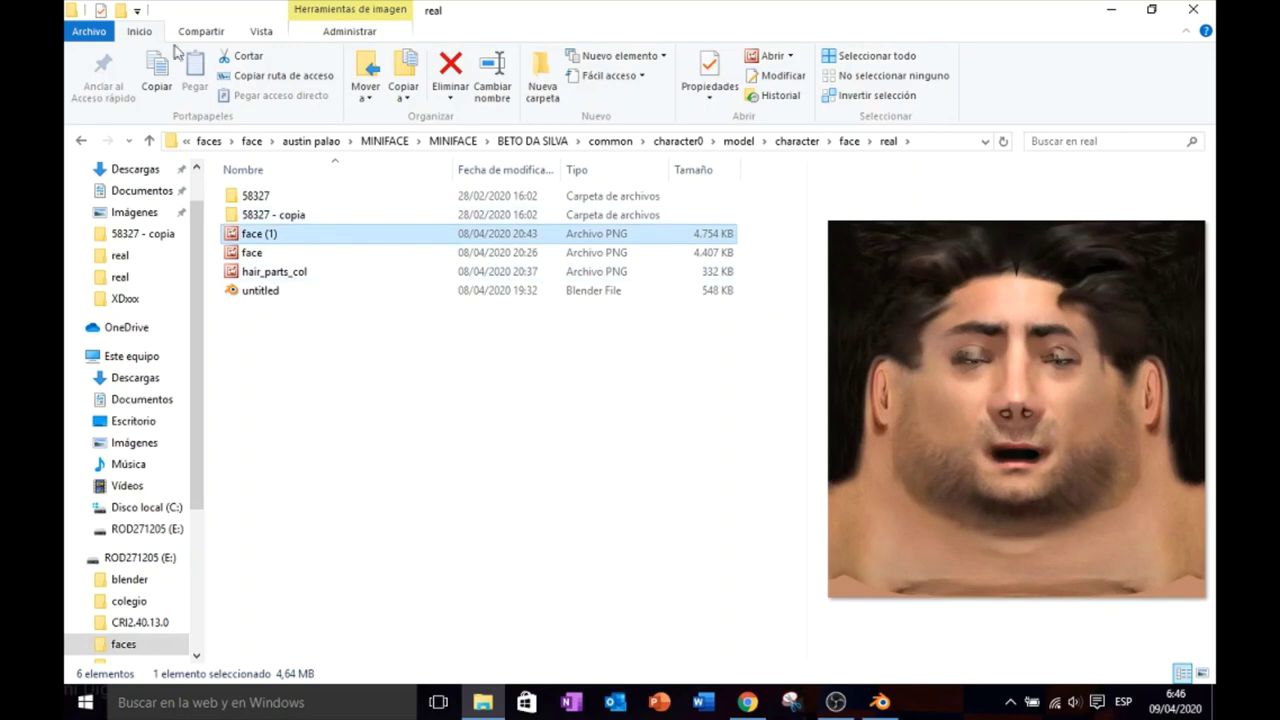
click(882, 701)
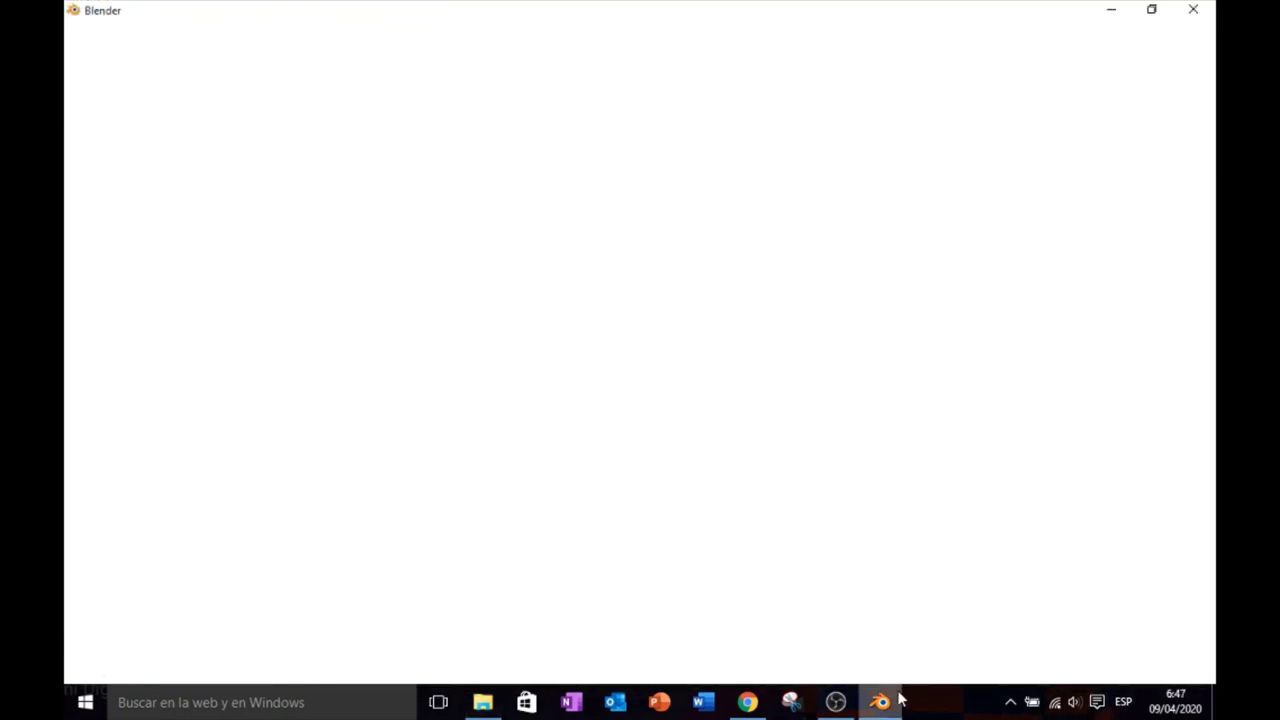
Step: Replace the head's face texture with face (1).png from the real folder
click(766, 672)
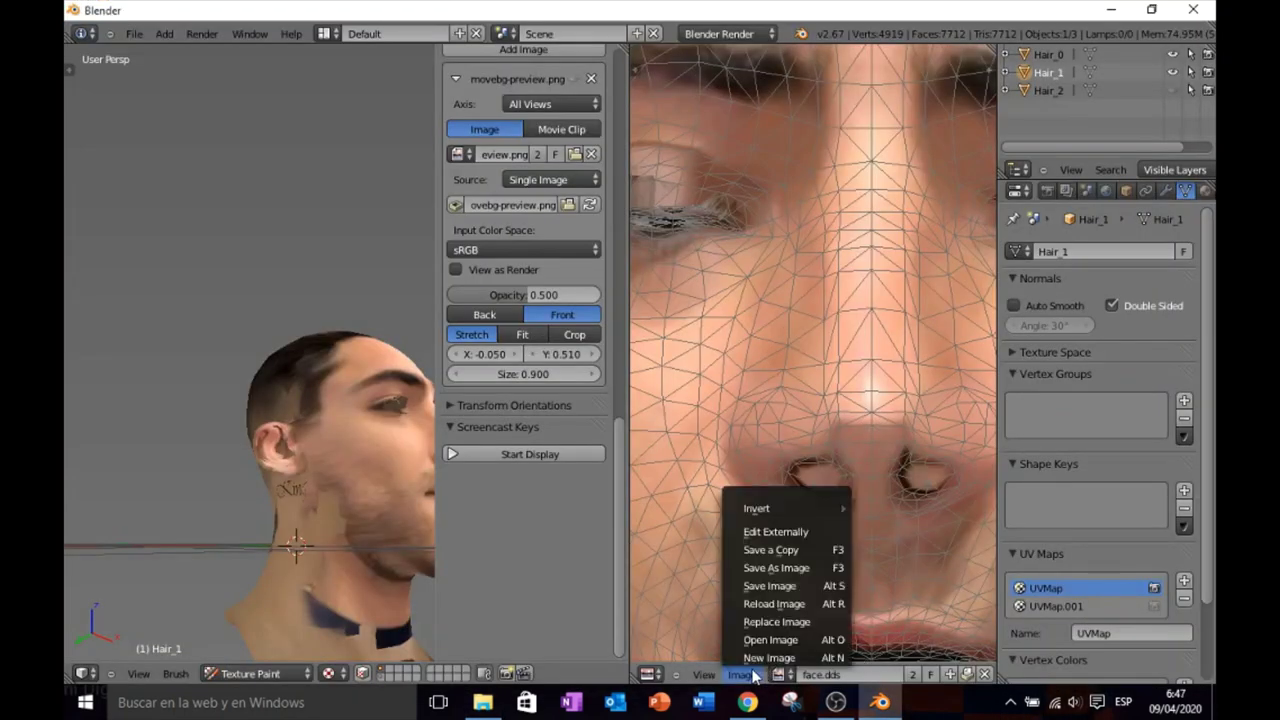
click(752, 630)
click(332, 190)
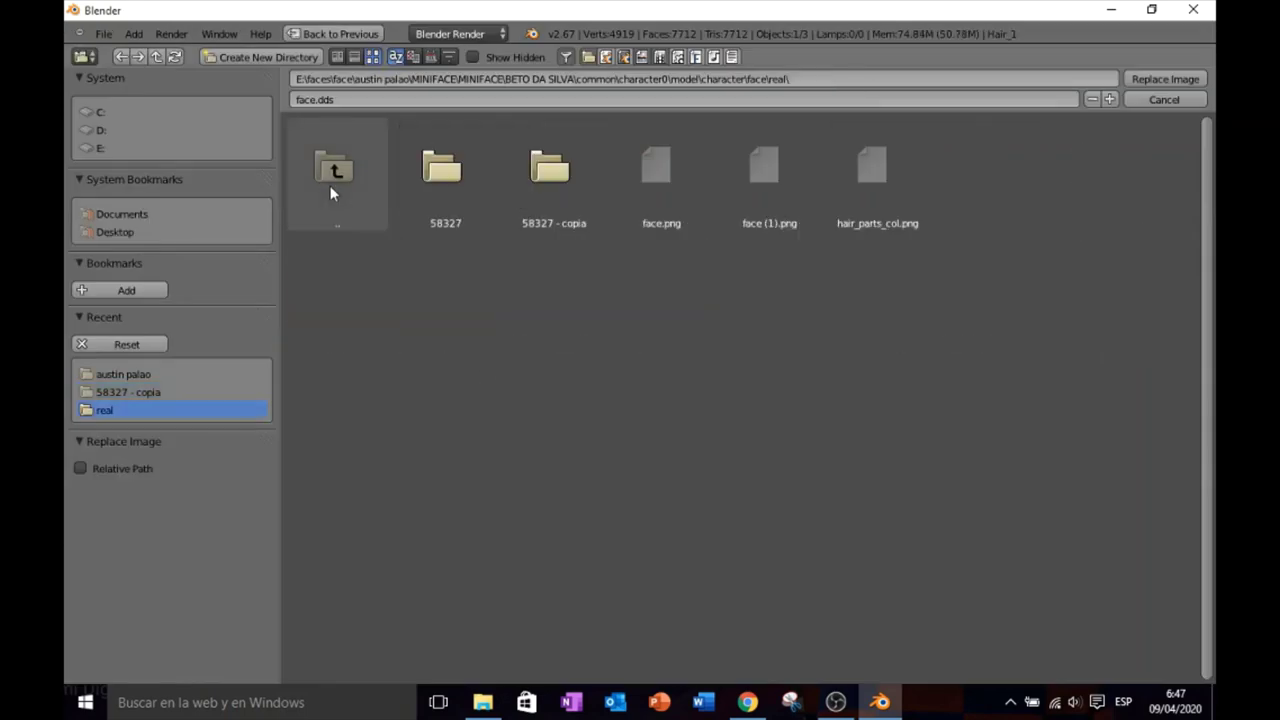
click(765, 187)
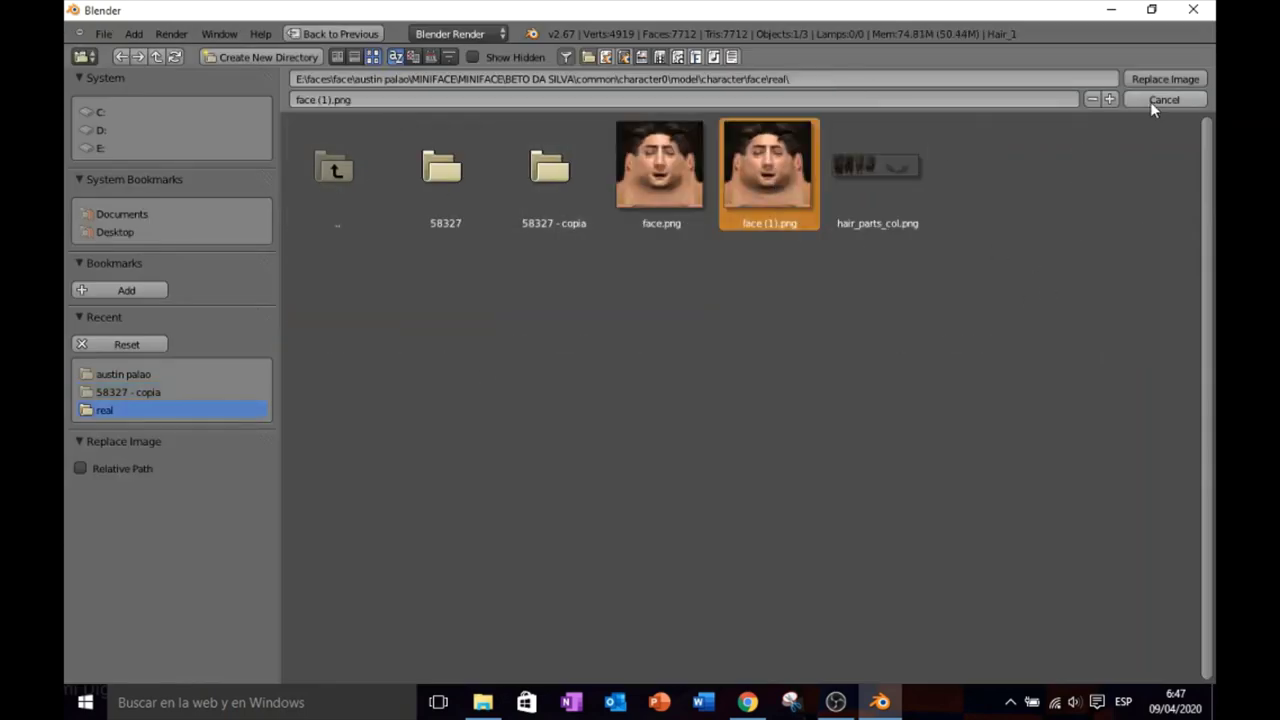
click(1158, 79)
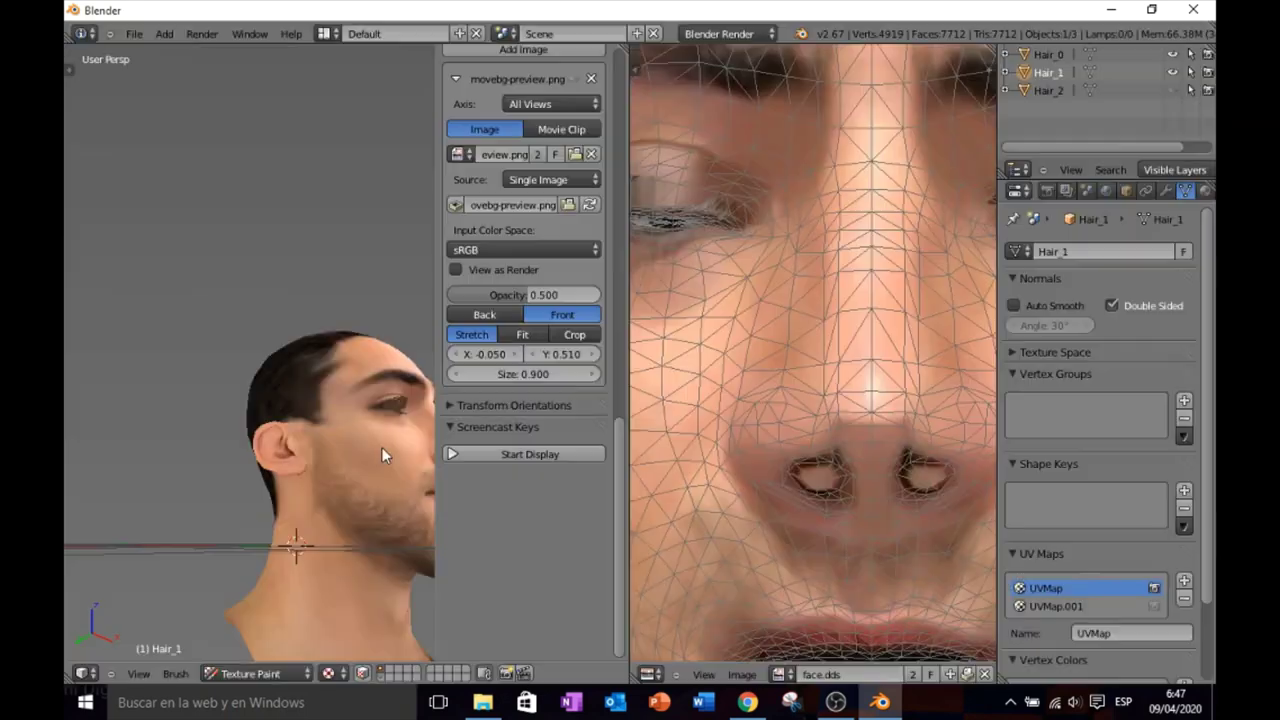
Step: Switch to Object Mode, view the head from the front, then orbit to an angled view
click(250, 673)
click(248, 660)
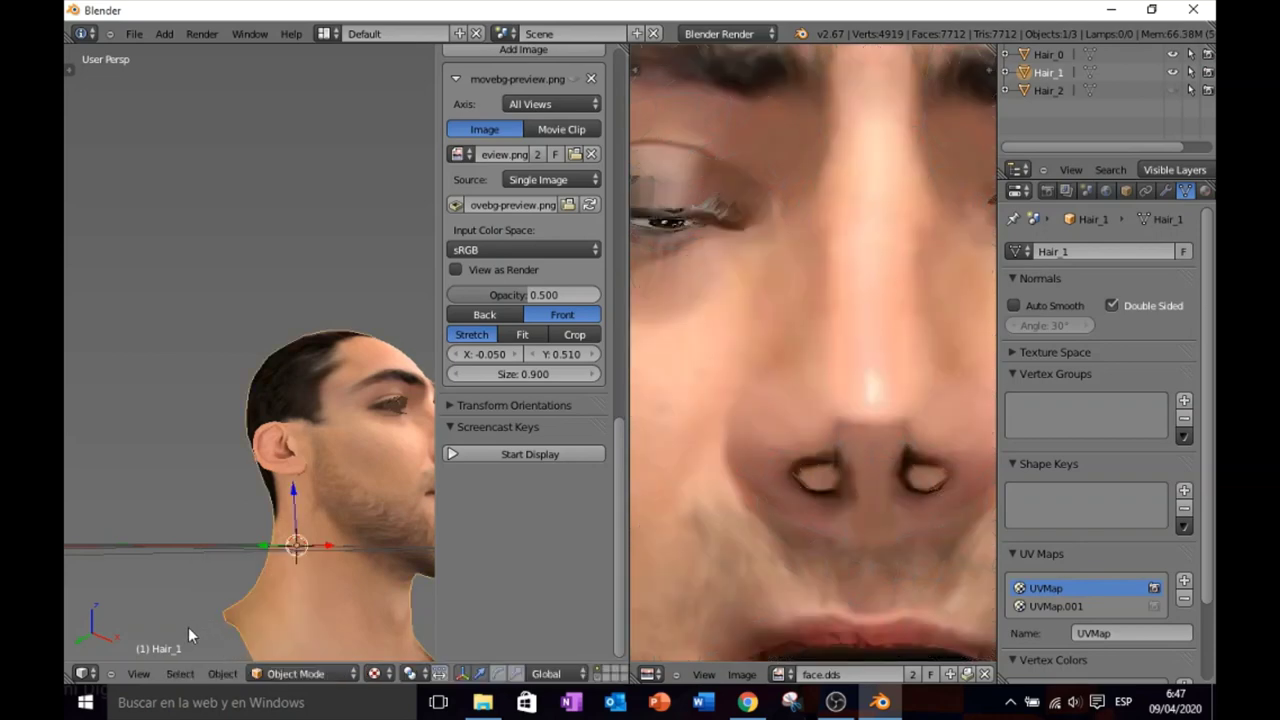
click(138, 674)
click(155, 557)
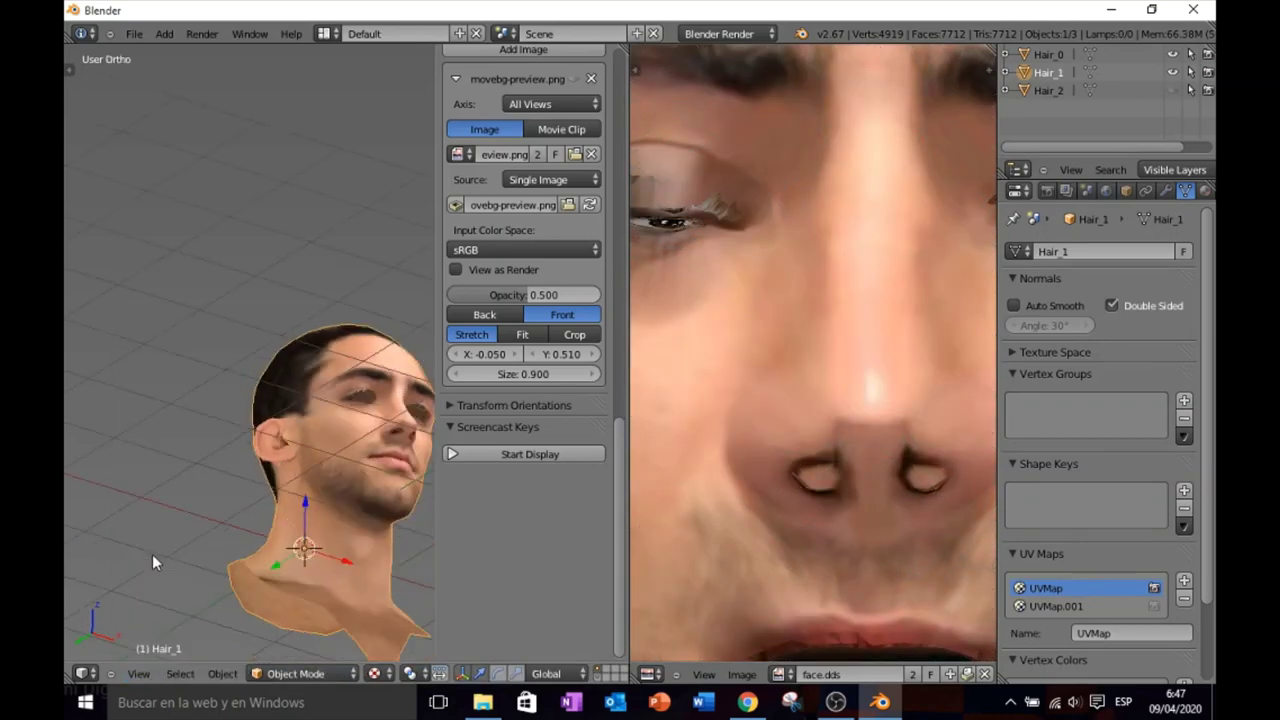
scroll(130, 515, down, 2)
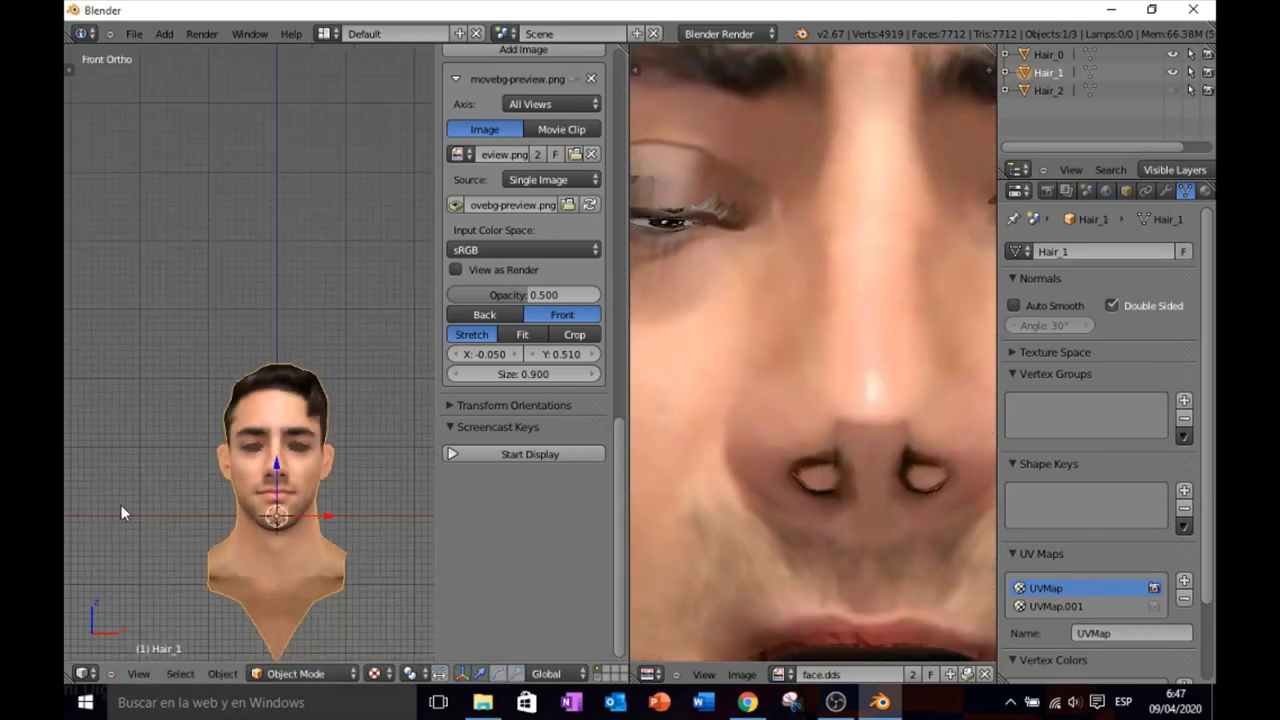
click(138, 674)
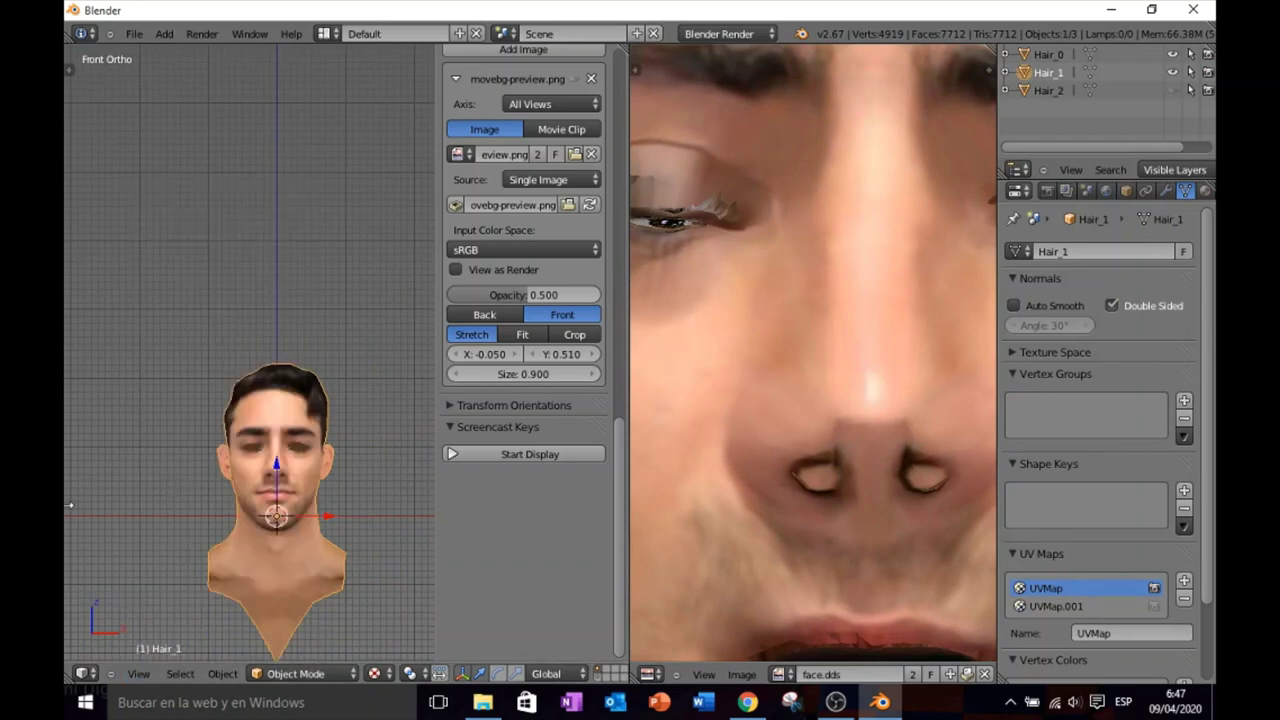
middle_drag(177, 433, 349, 404)
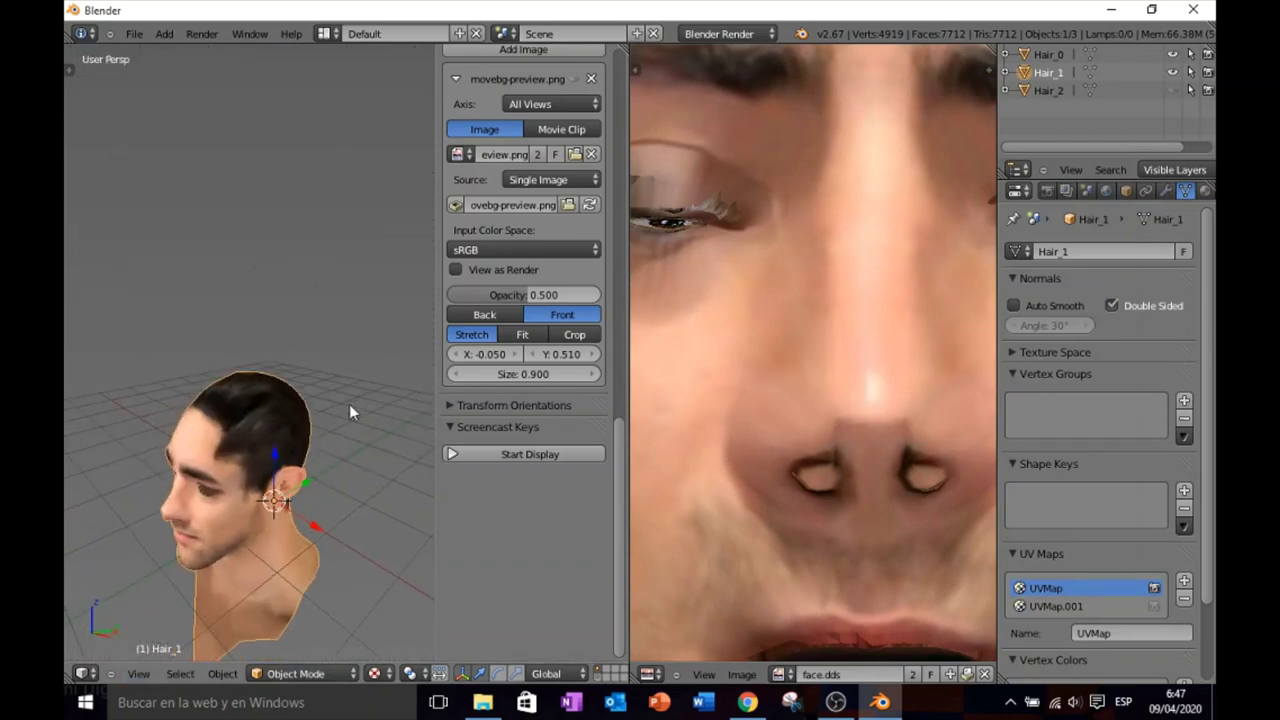
click(1086, 190)
Step: Start a new scene and import face_high_win32.model from 58327 - copia plus the hair model
click(1066, 478)
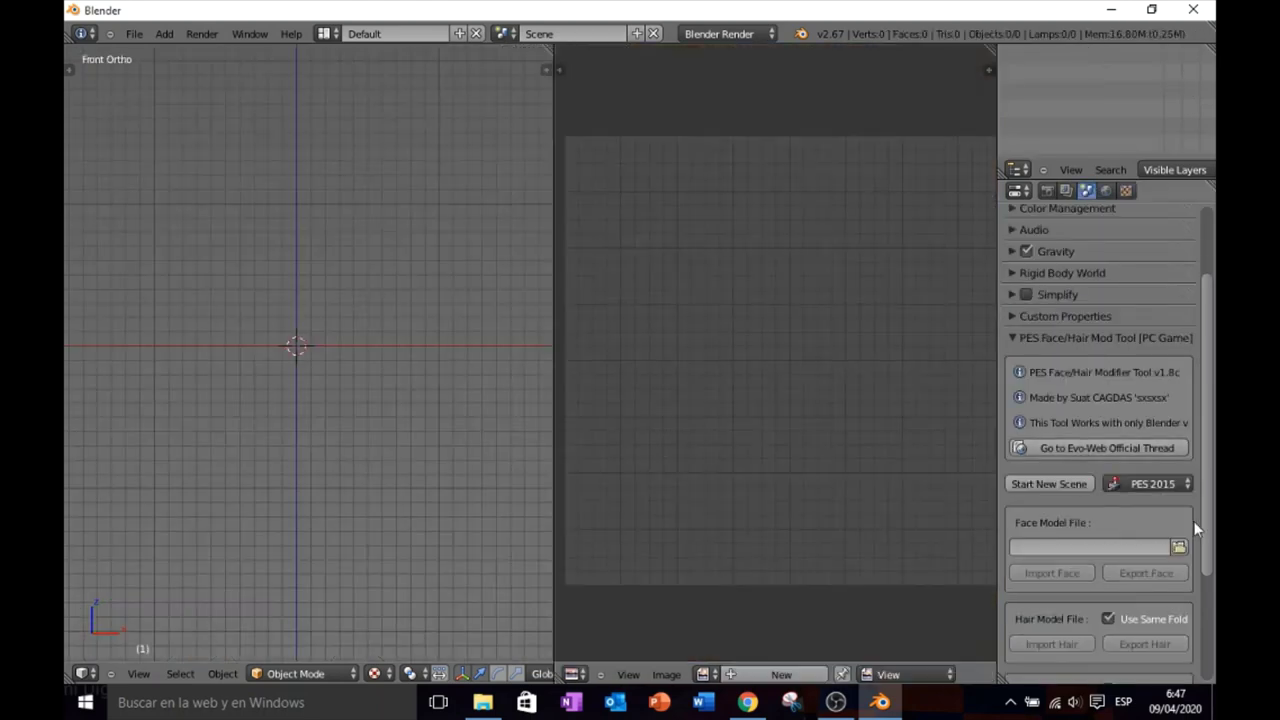
click(1179, 548)
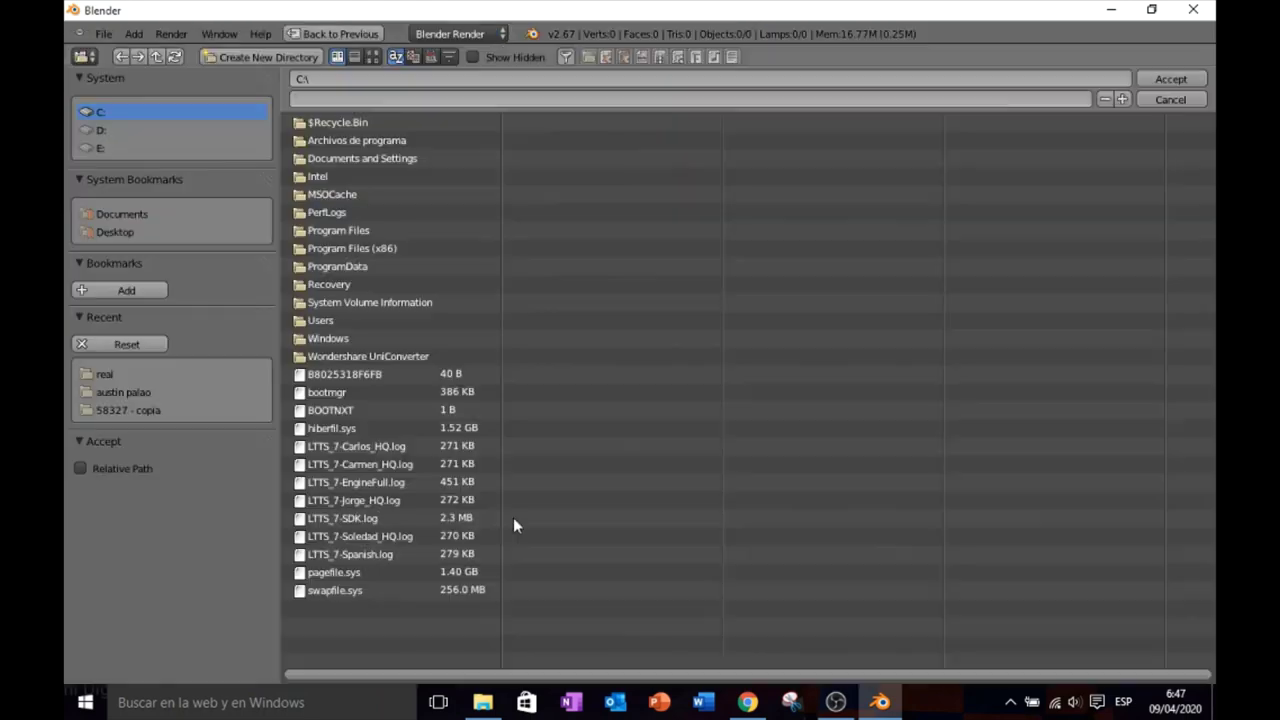
click(120, 407)
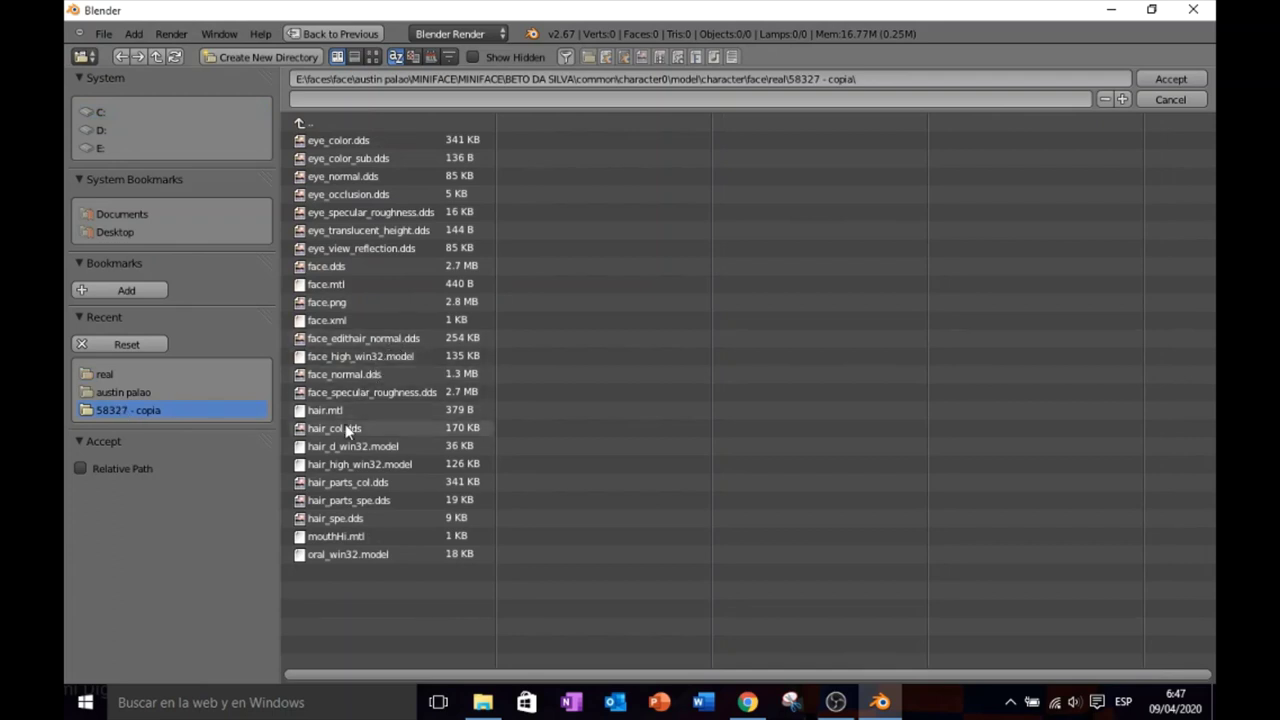
click(312, 357)
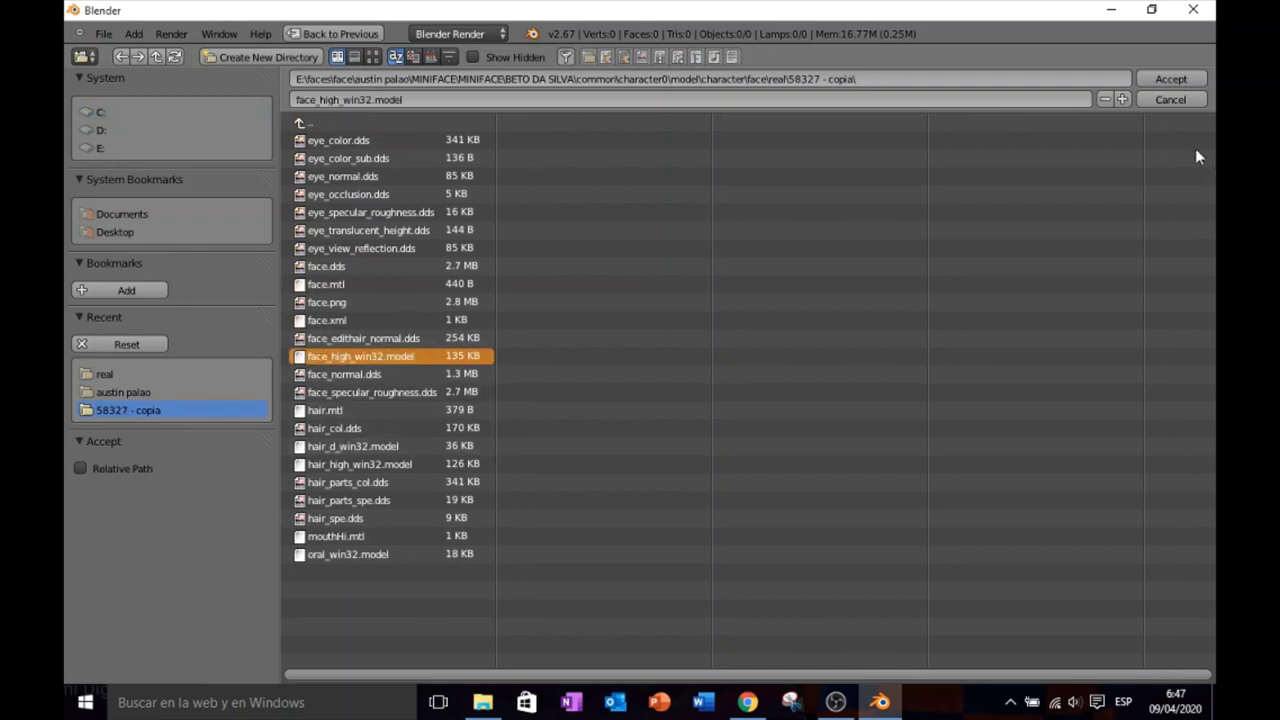
click(1178, 84)
click(1030, 572)
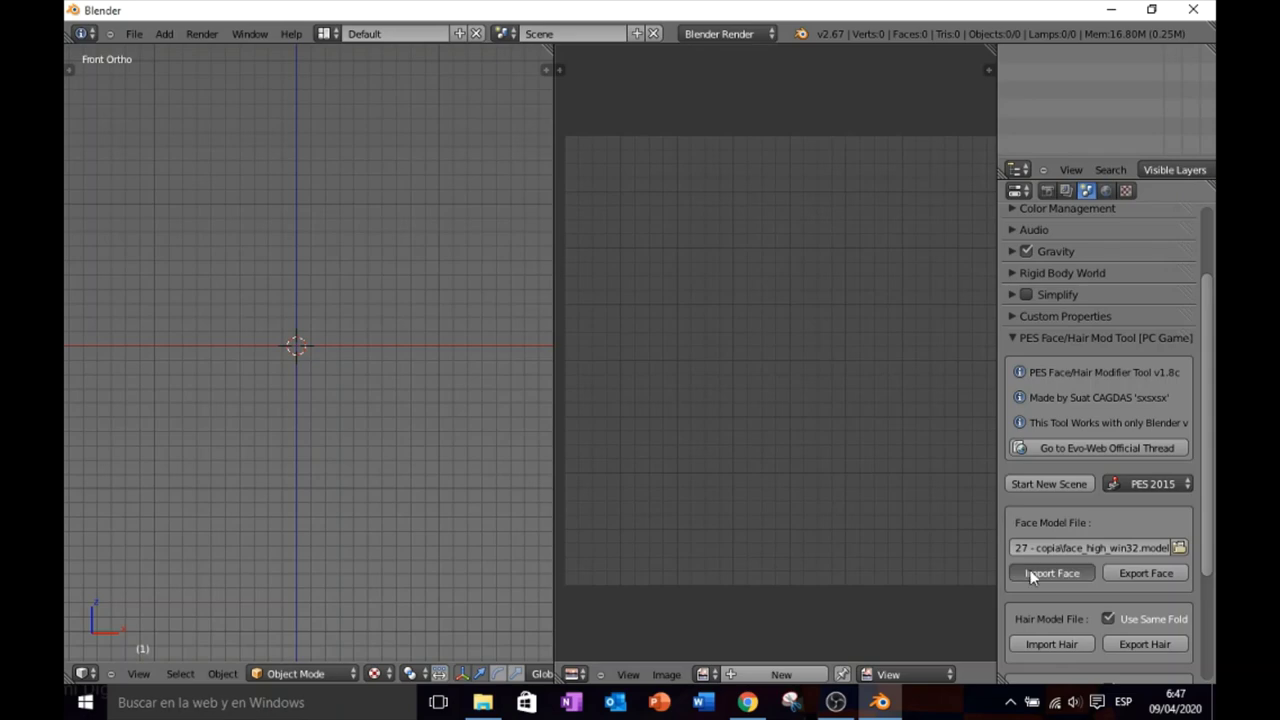
click(1030, 645)
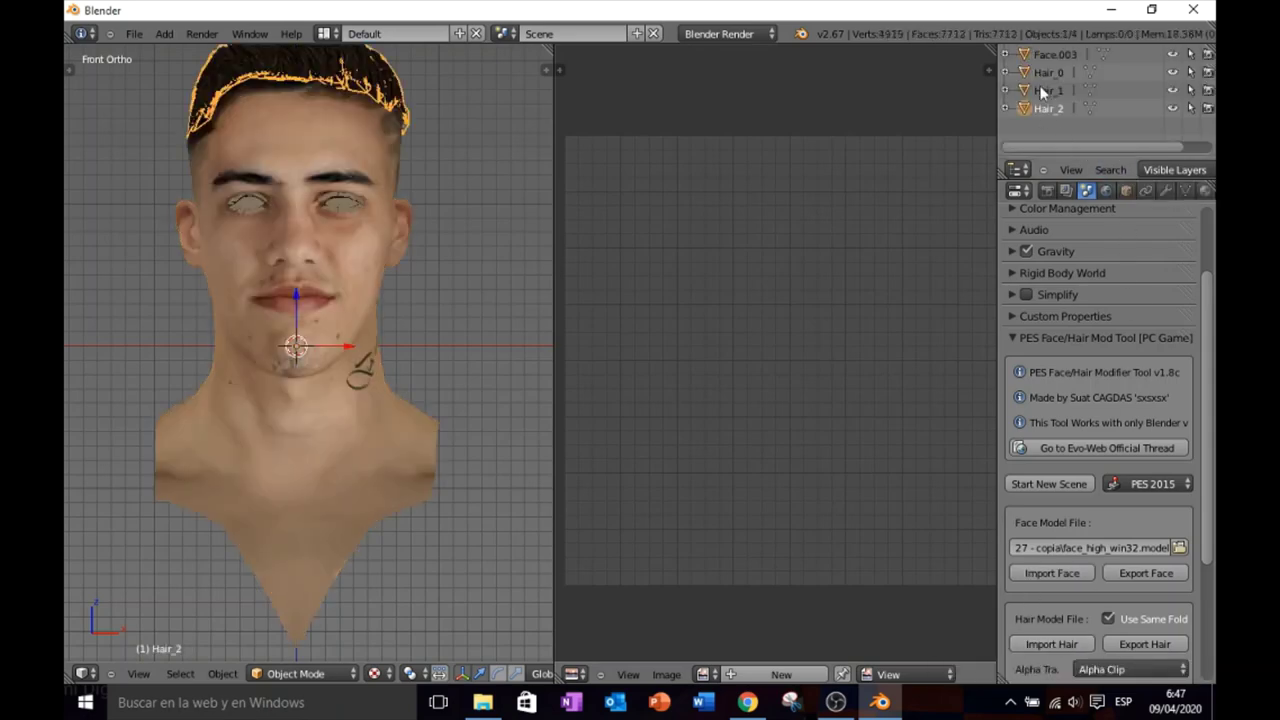
Step: Select Face.003 and toggle into Edit Mode and back to load face.dds
click(1067, 53)
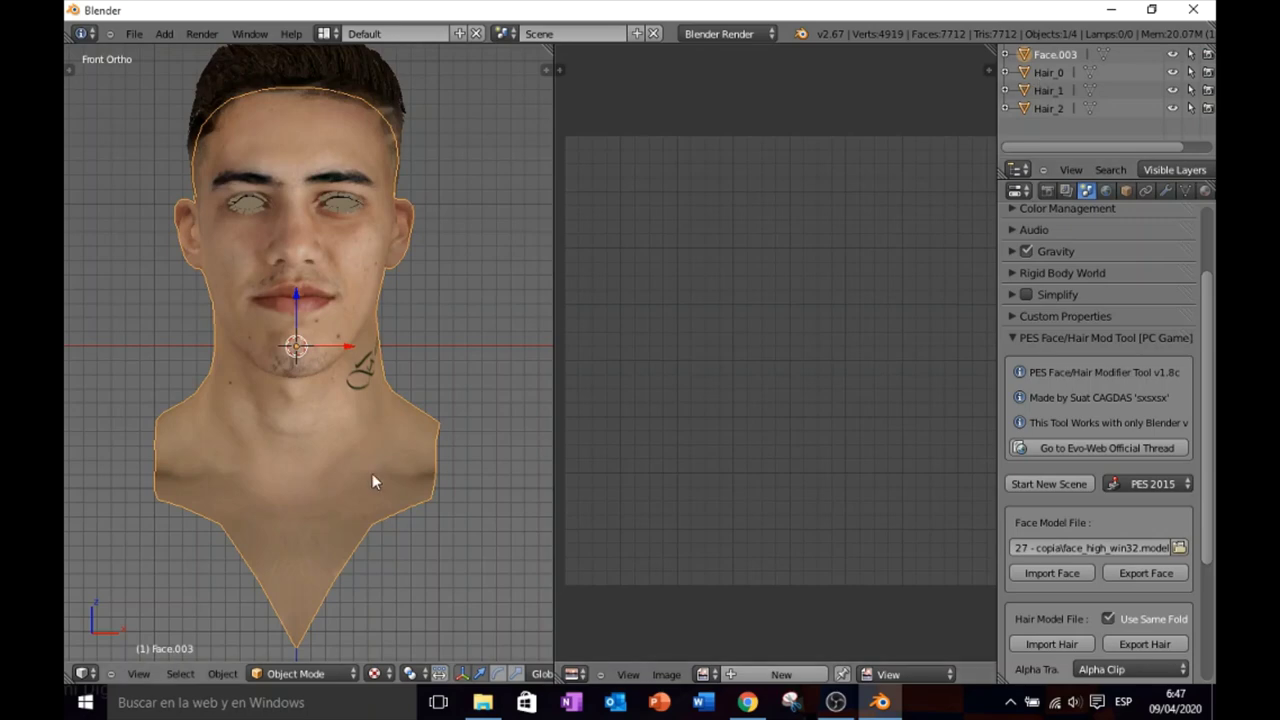
click(318, 677)
click(306, 634)
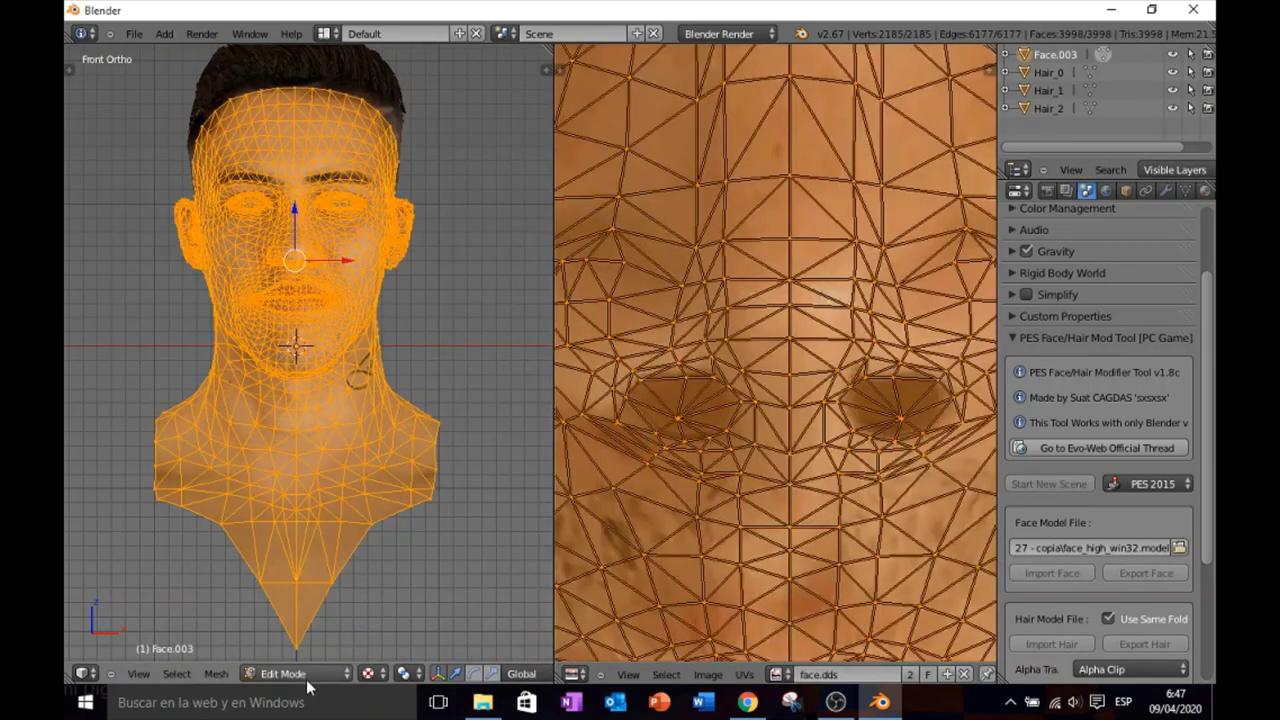
click(307, 680)
click(308, 655)
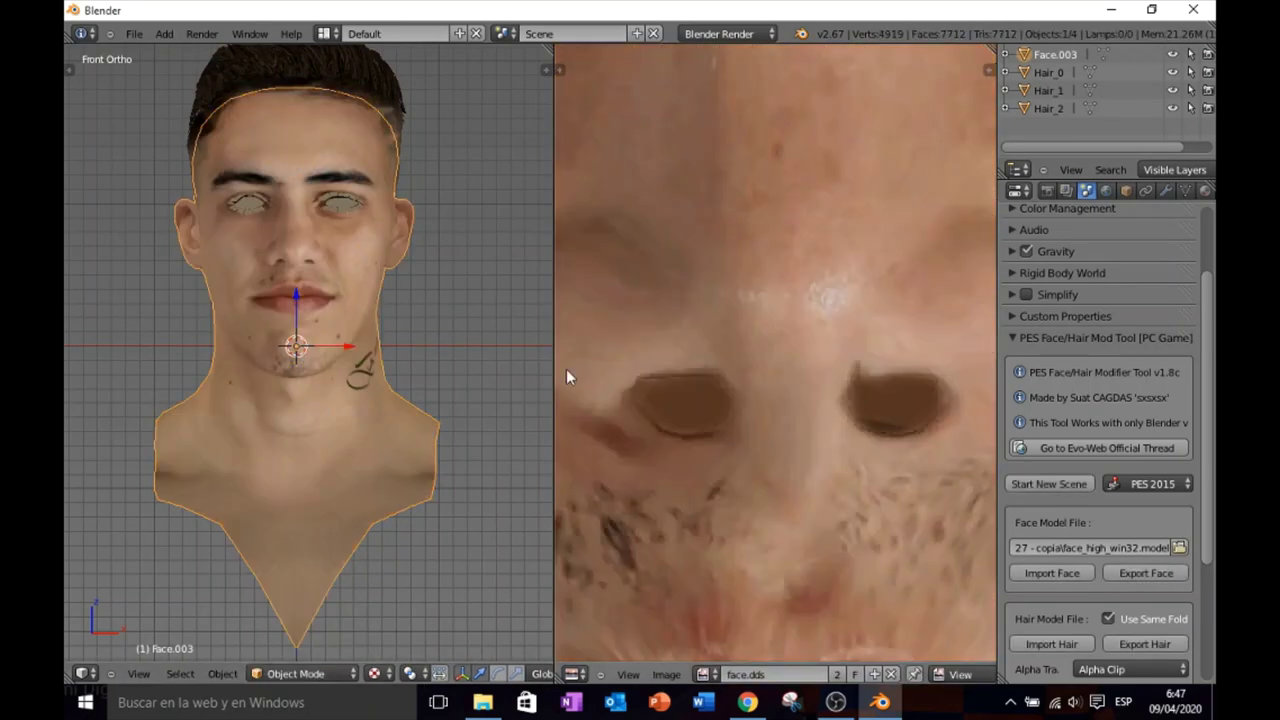
Step: Replace Face.003's face texture with face (1).png from the real folder
click(666, 675)
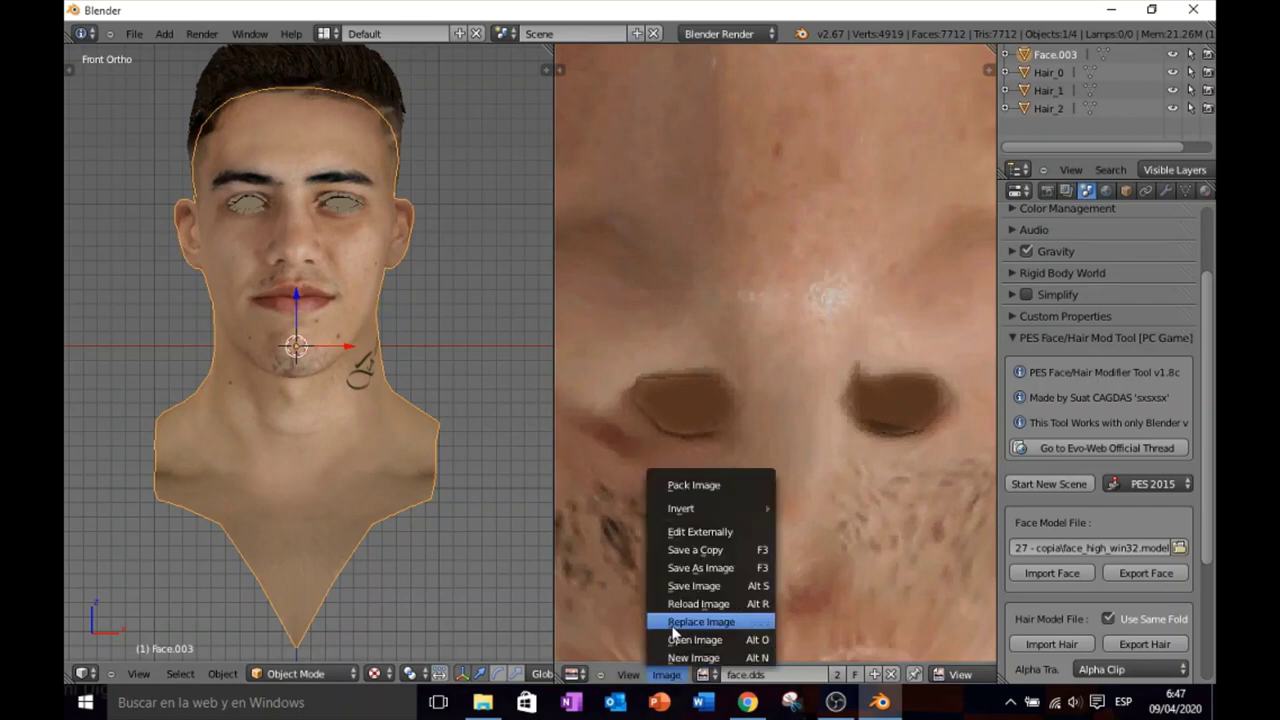
click(672, 628)
click(360, 206)
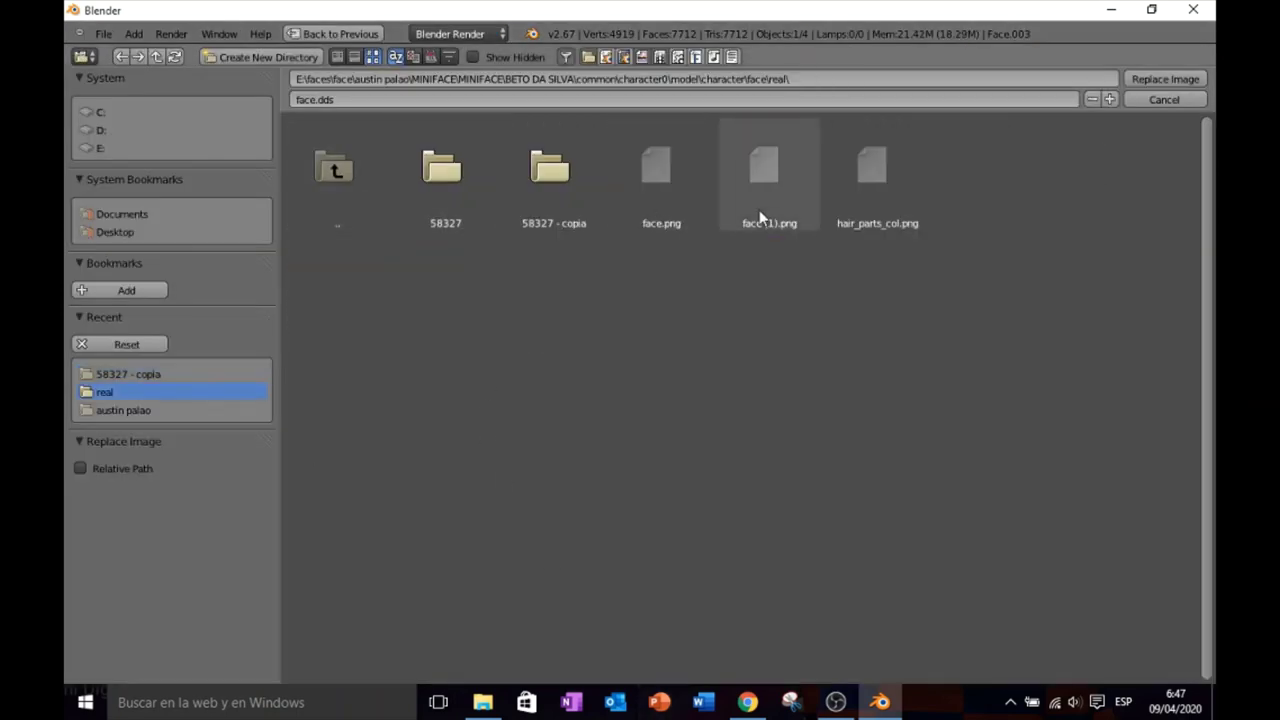
click(771, 209)
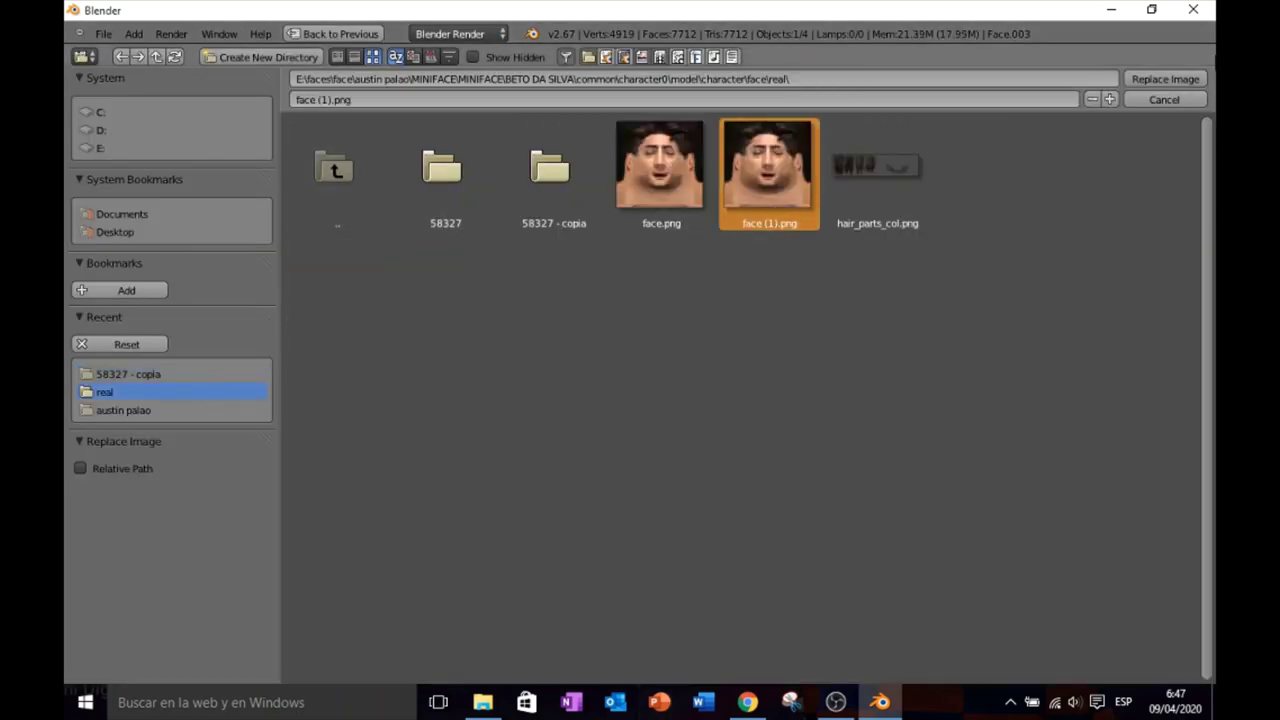
click(1150, 82)
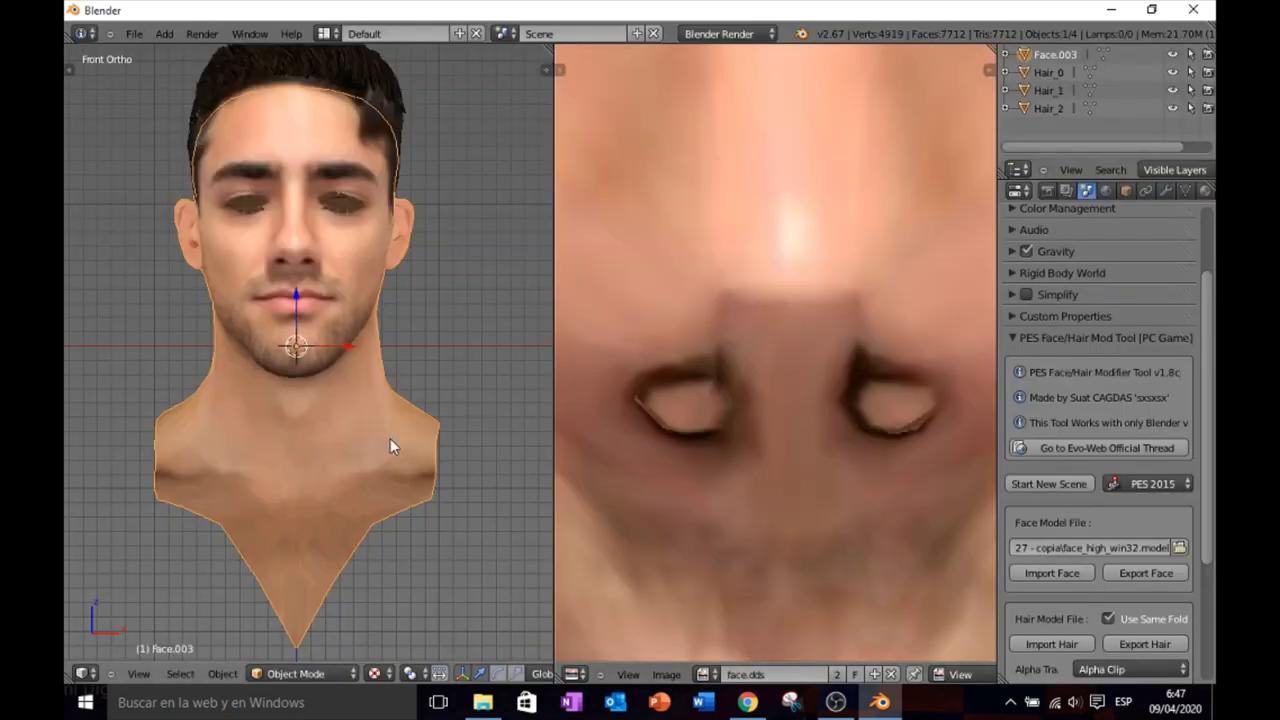
scroll(325, 570, down, 2)
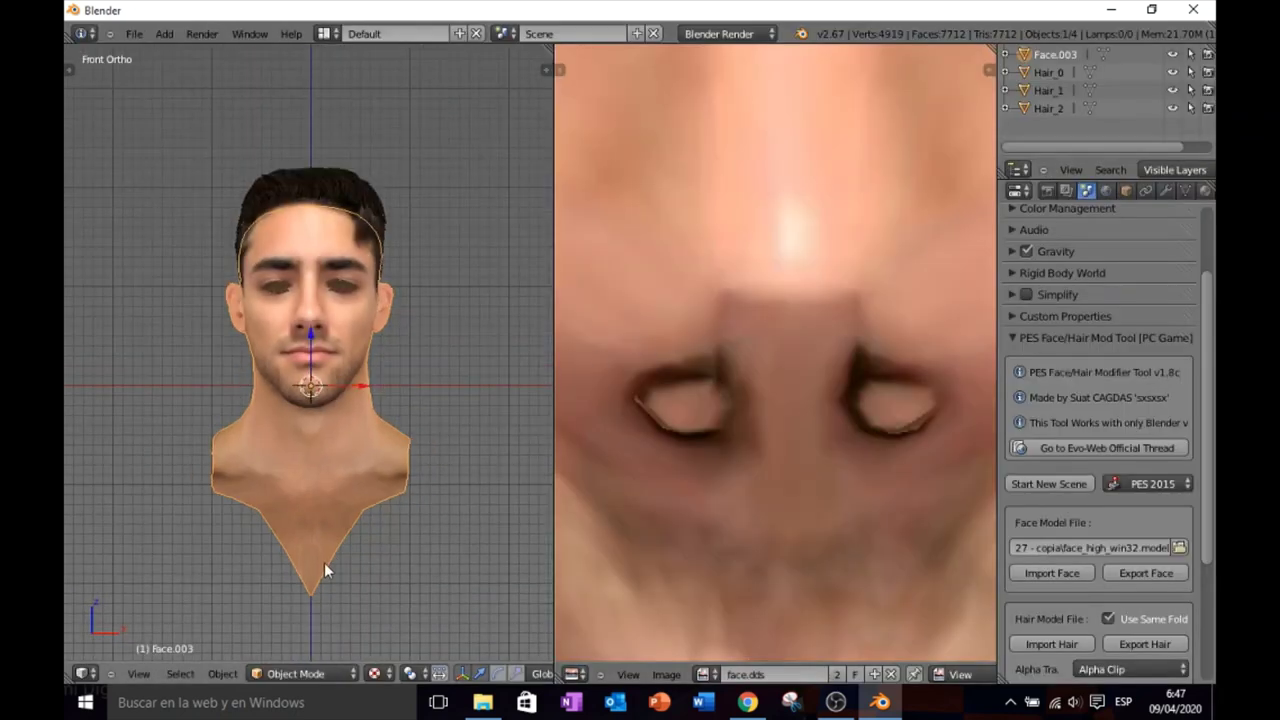
Step: Select Hair_2 and toggle Edit/Object Mode, then select and frame Hair_0
click(1030, 109)
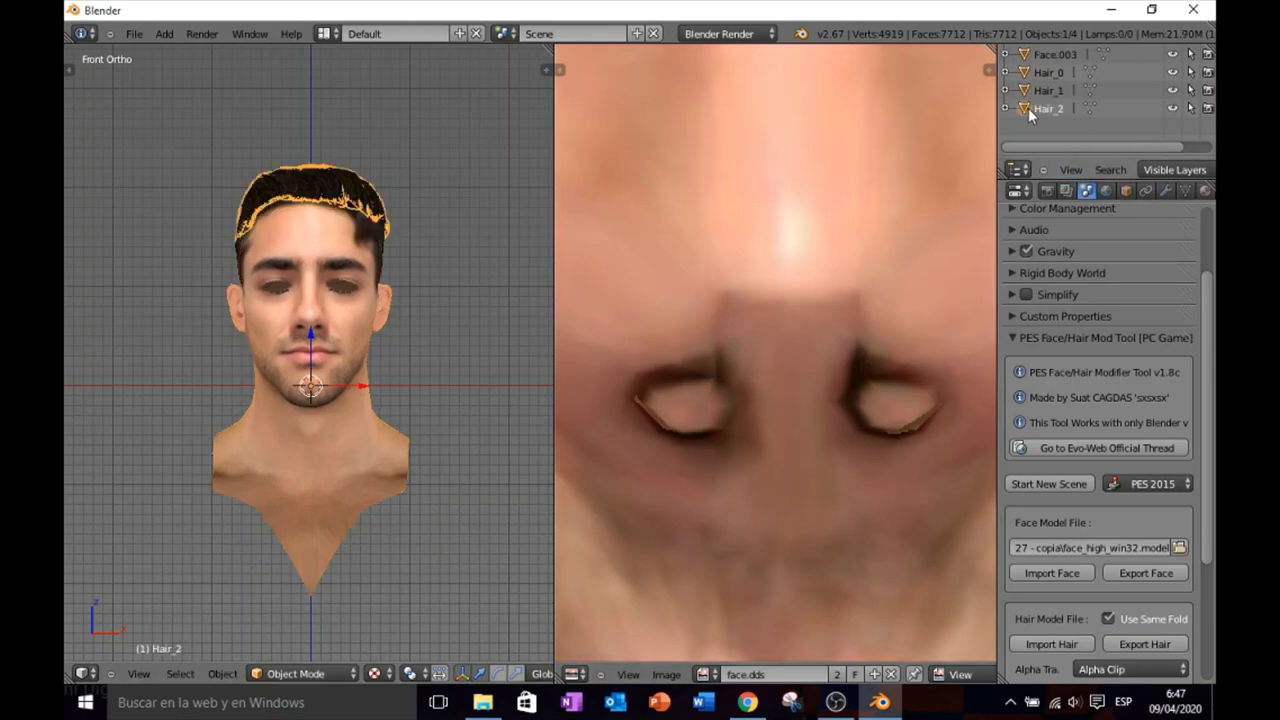
click(296, 673)
click(301, 638)
click(296, 673)
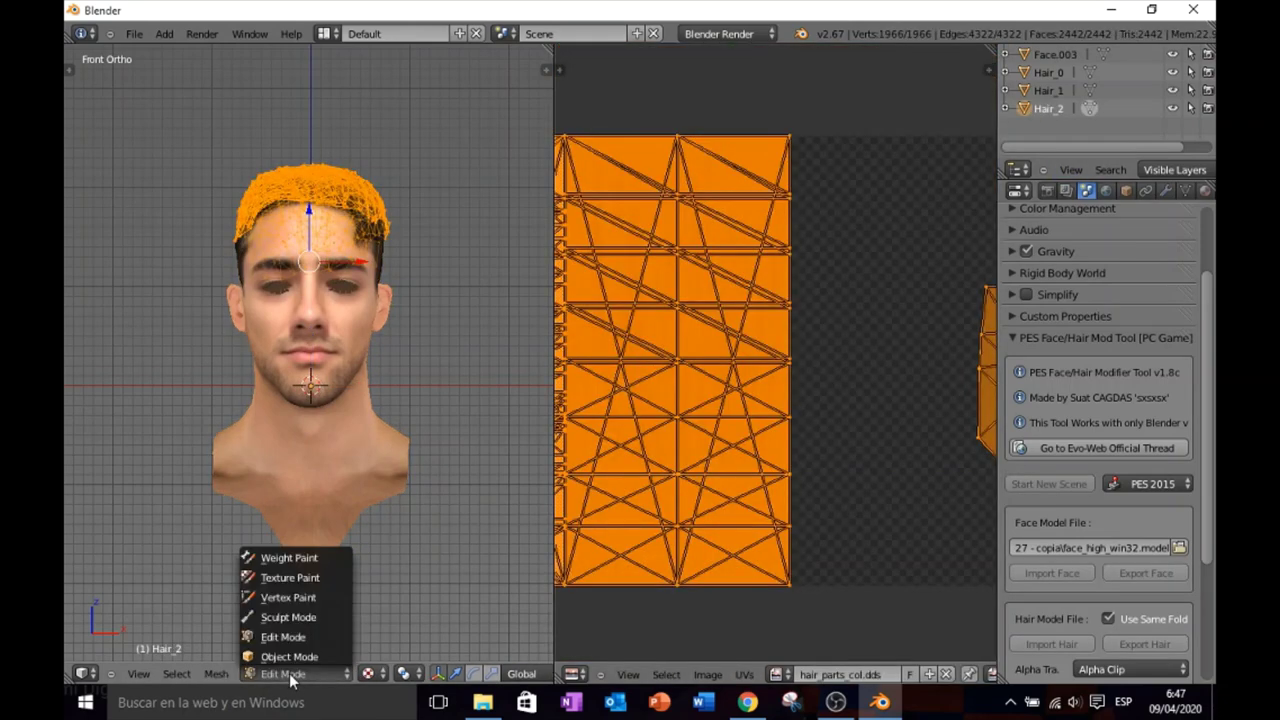
click(296, 657)
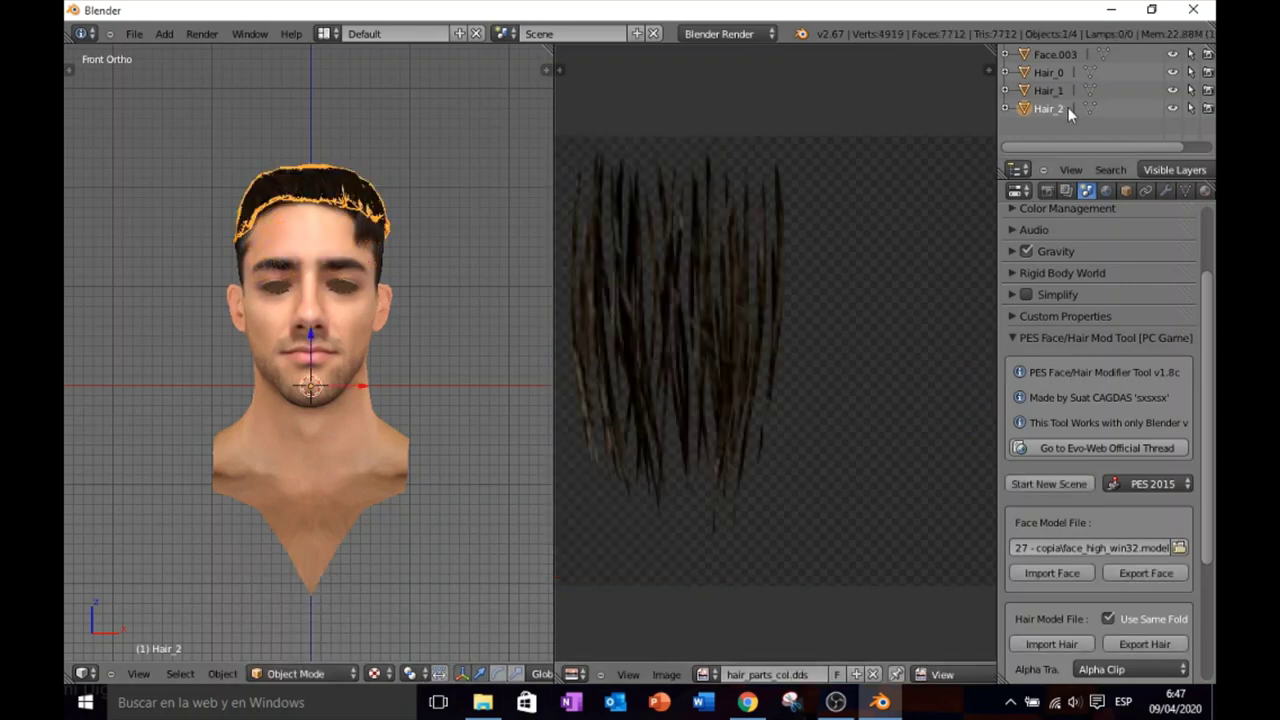
click(1048, 72)
key(KP_Decimal)
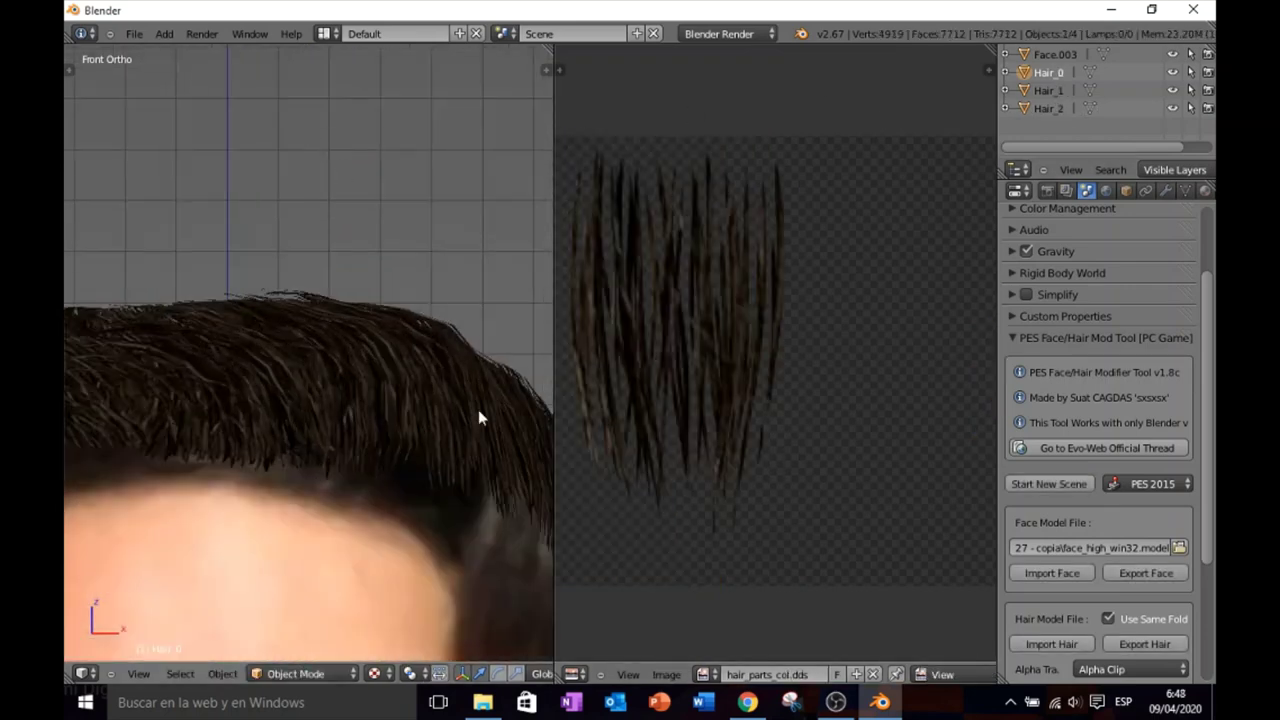
Step: Replace the hair texture with hair_parts_col.png from the real folder
click(666, 674)
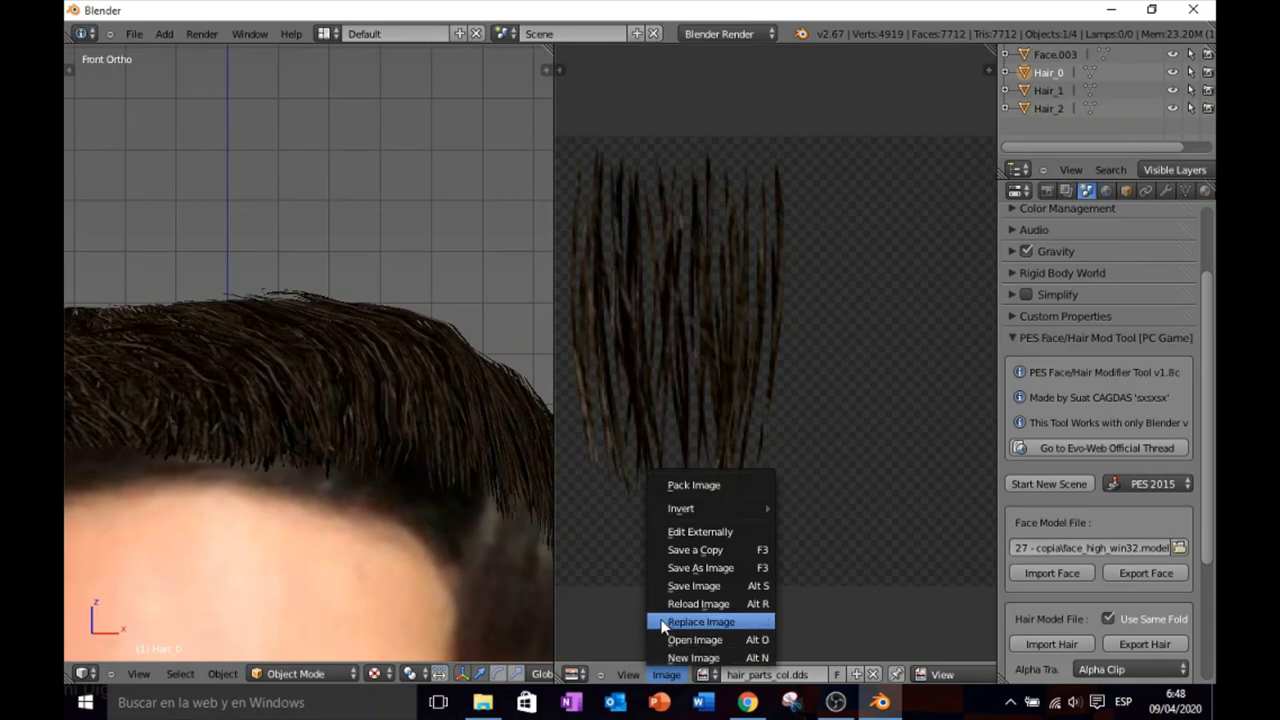
click(680, 618)
click(354, 184)
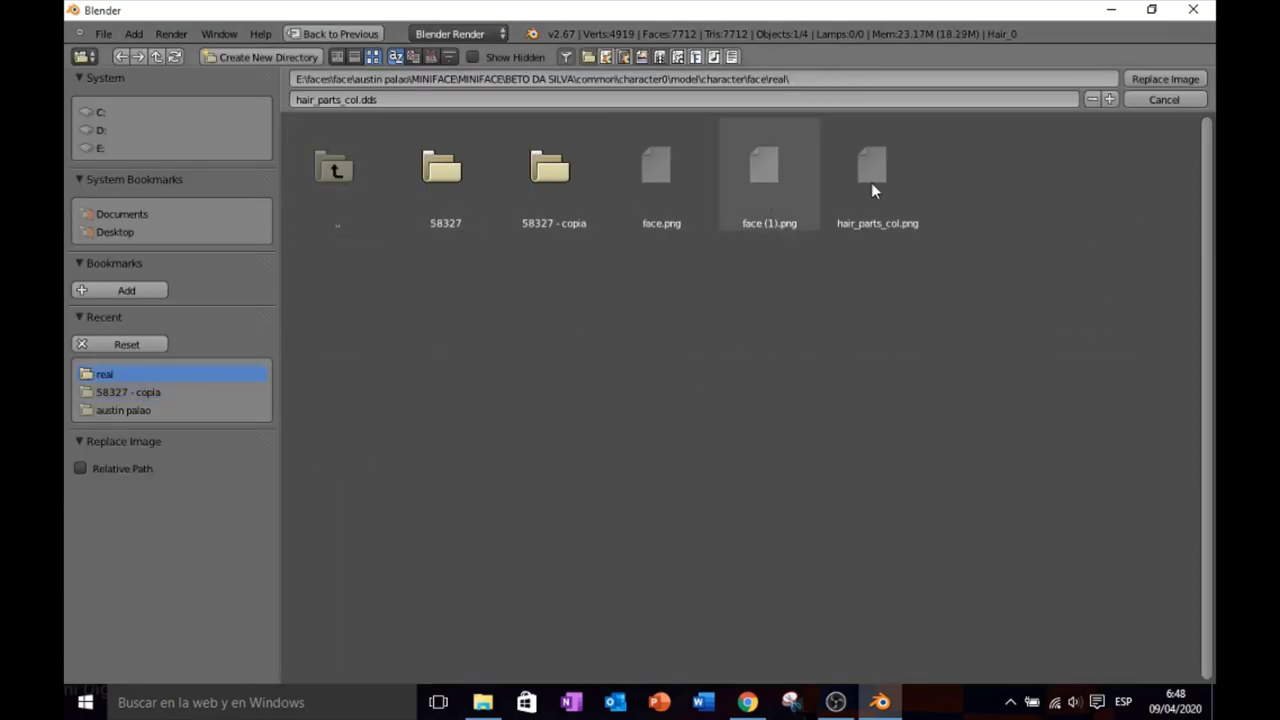
click(890, 182)
click(1160, 79)
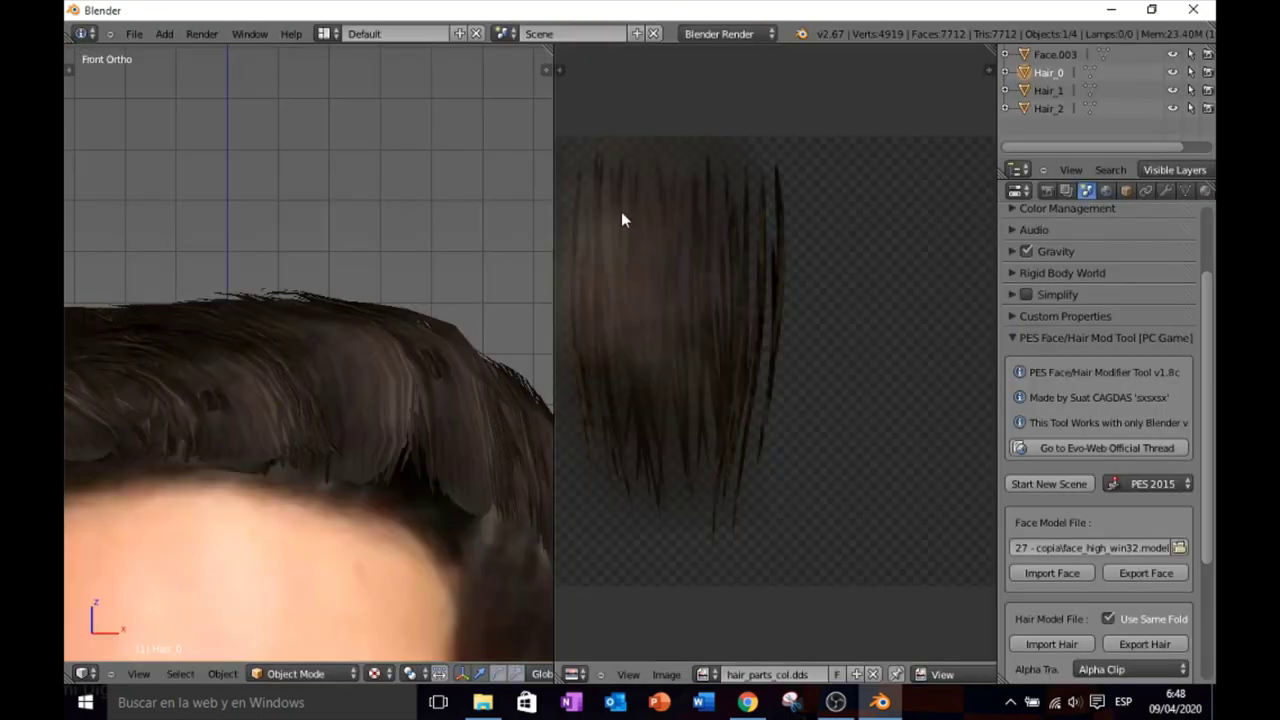
scroll(485, 281, down, 3)
Step: Check the retextured head in Left, Right, Back and finally Front orthographic views
scroll(265, 345, down, 1)
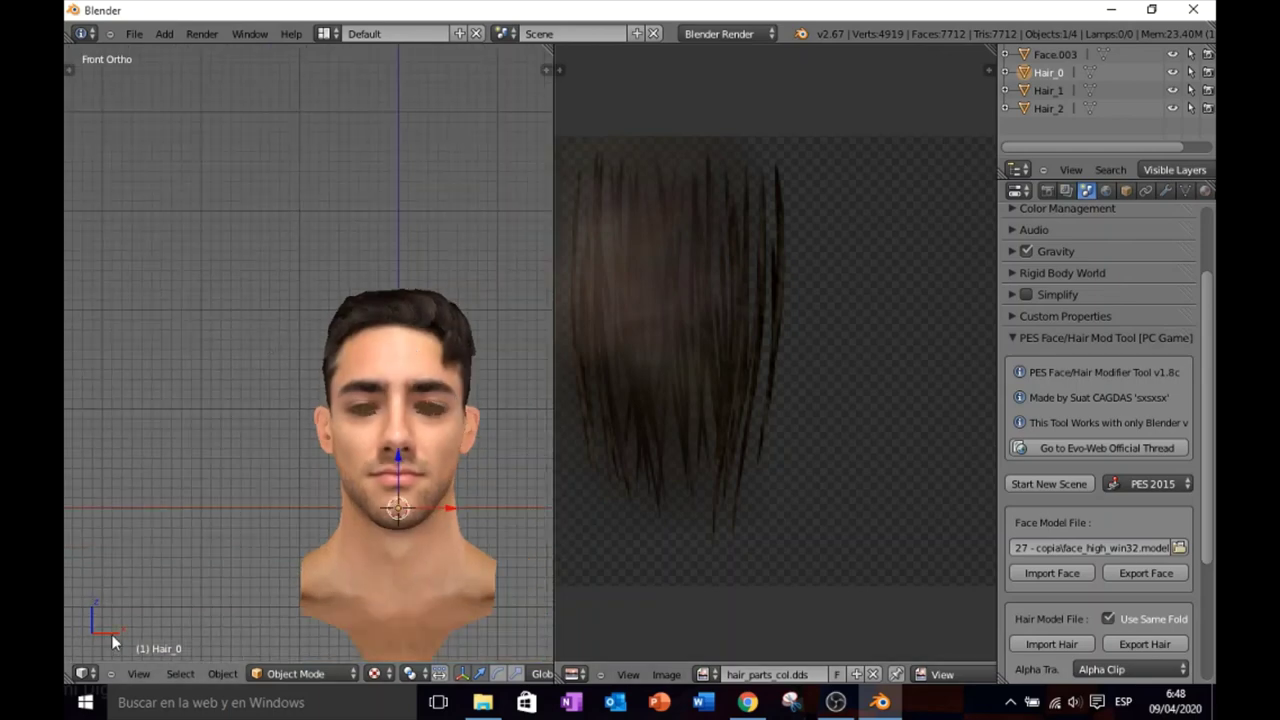
click(140, 674)
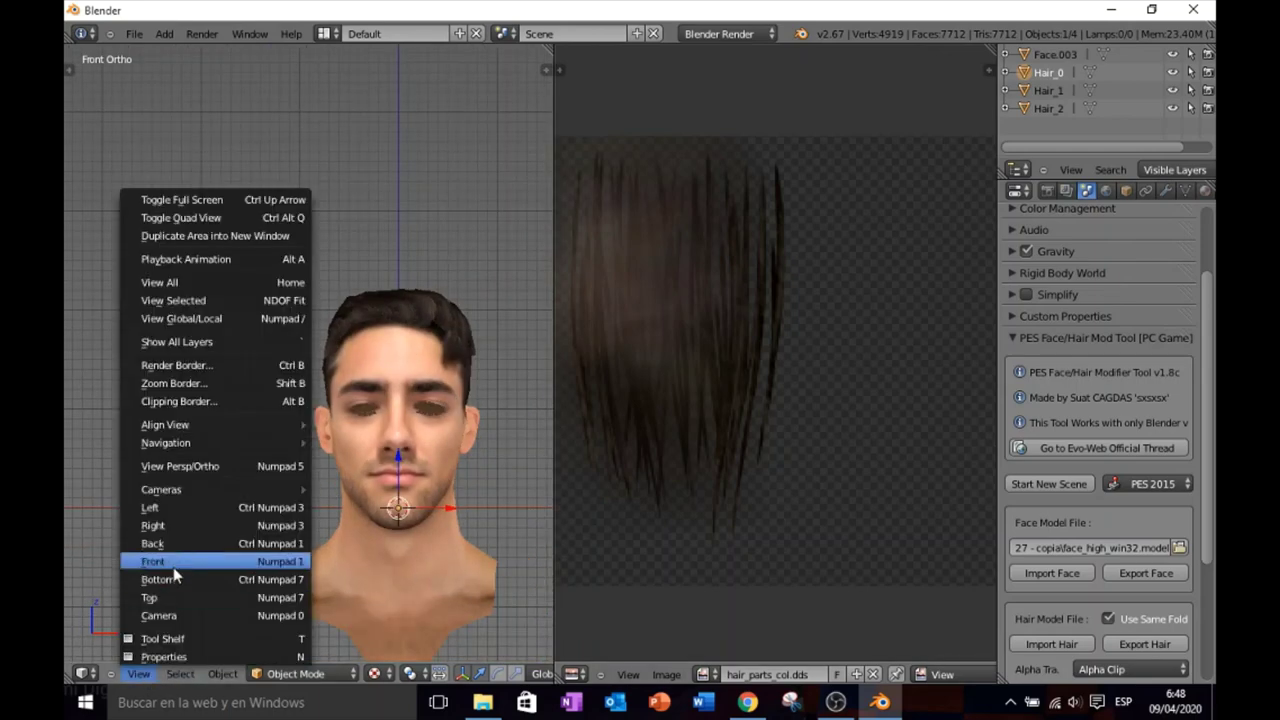
middle_drag(168, 503, 165, 514)
key(ctrl+KP_3)
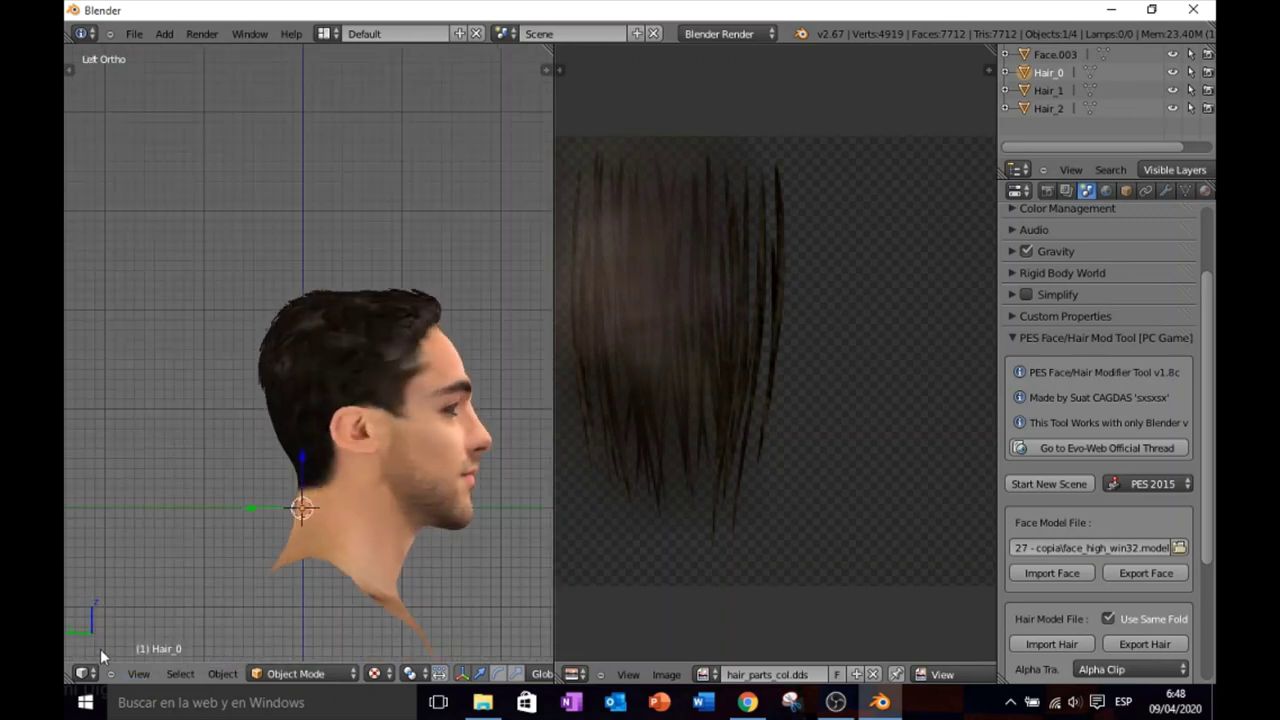
click(128, 682)
click(163, 528)
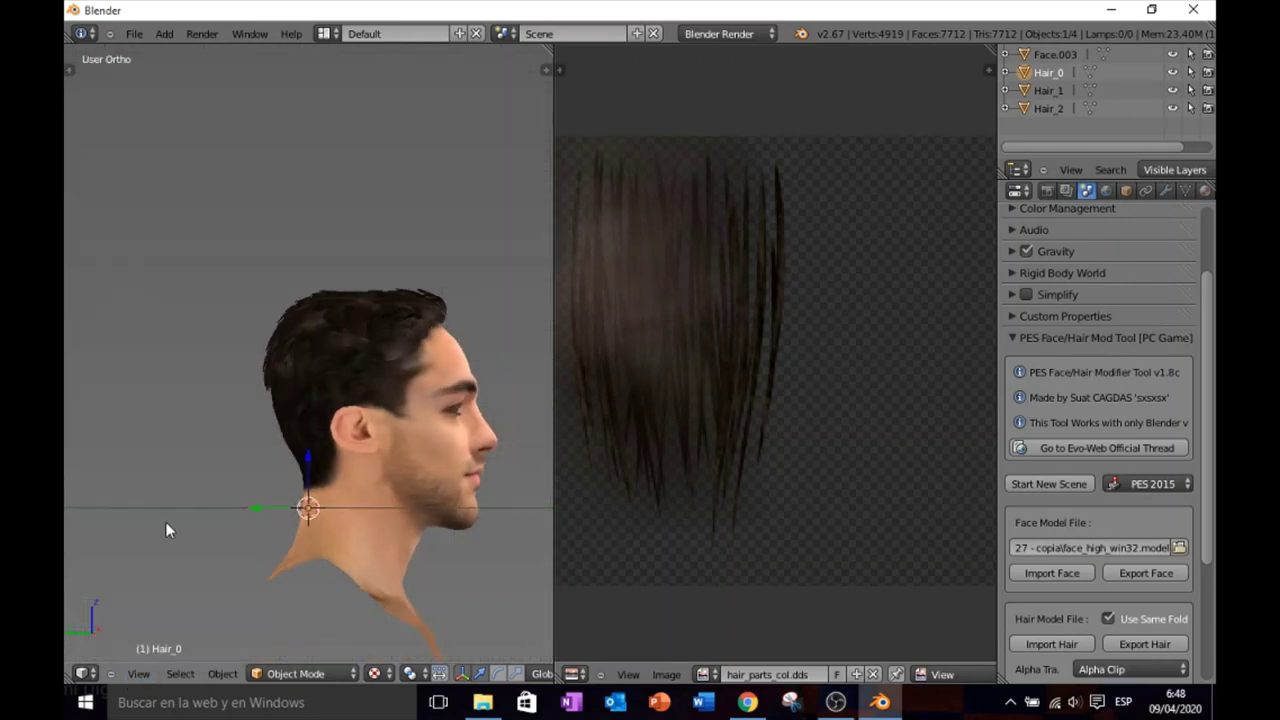
key(KP_3)
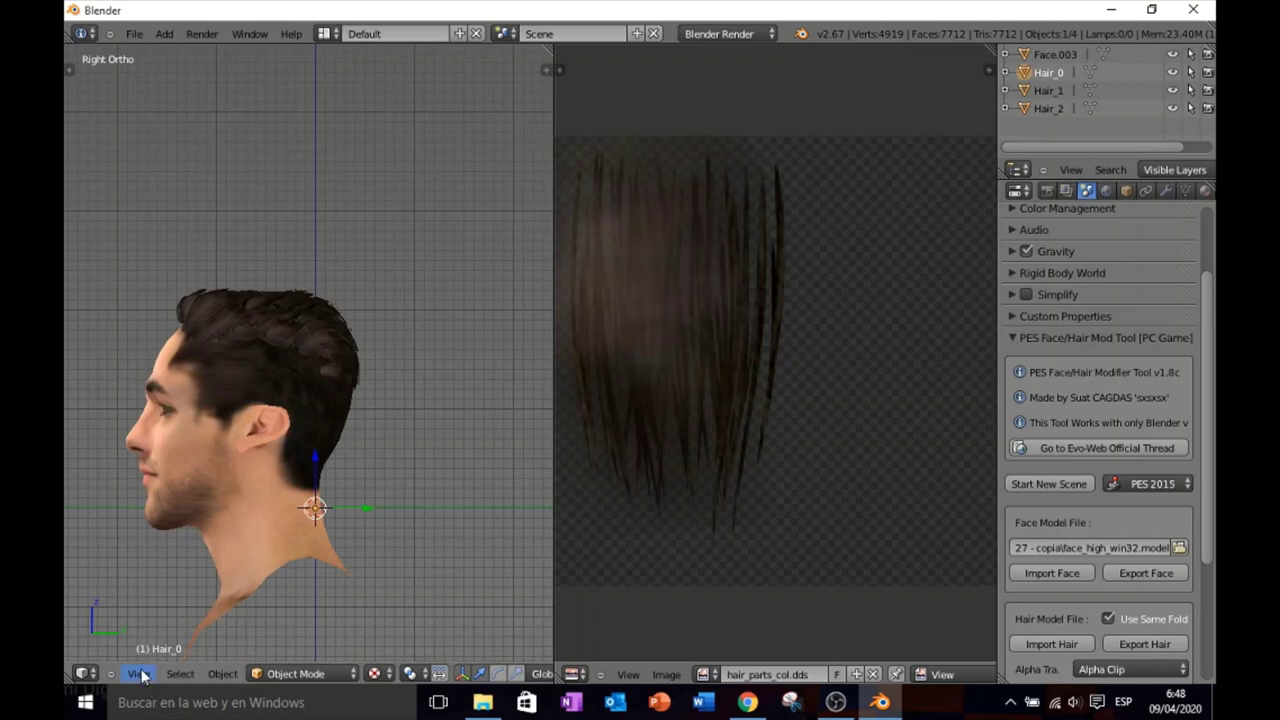
click(139, 674)
click(148, 543)
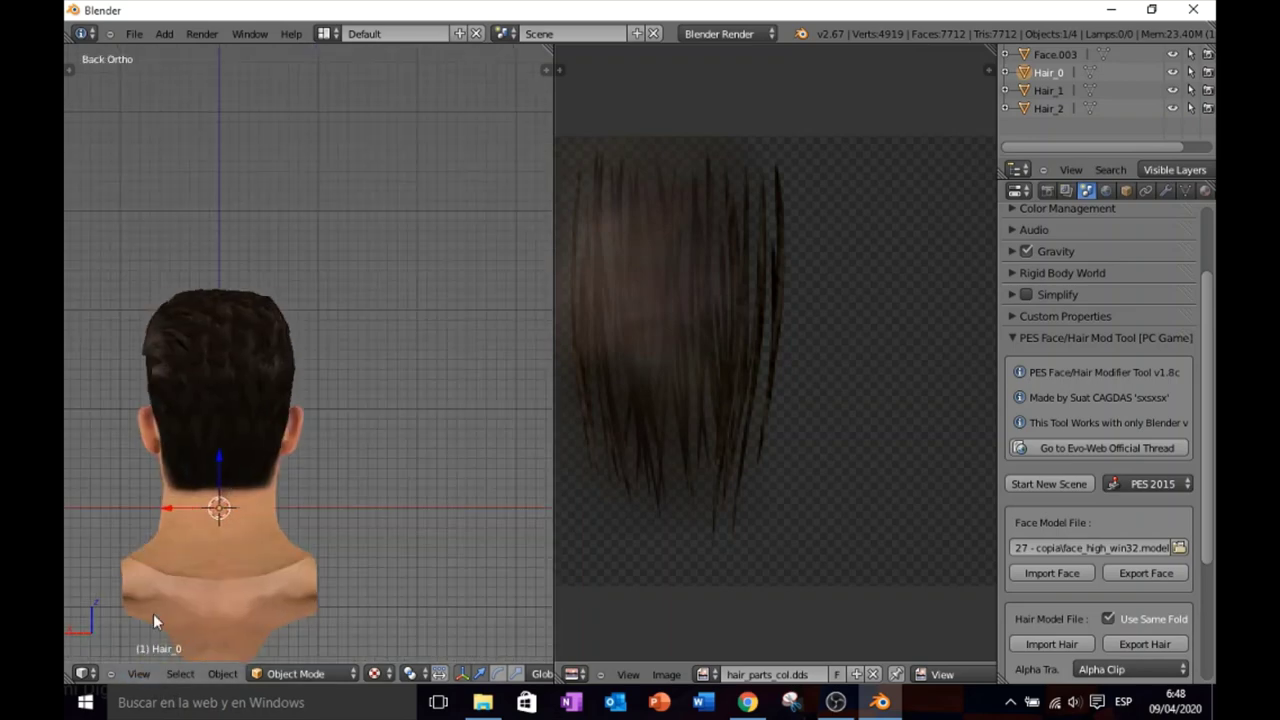
click(139, 674)
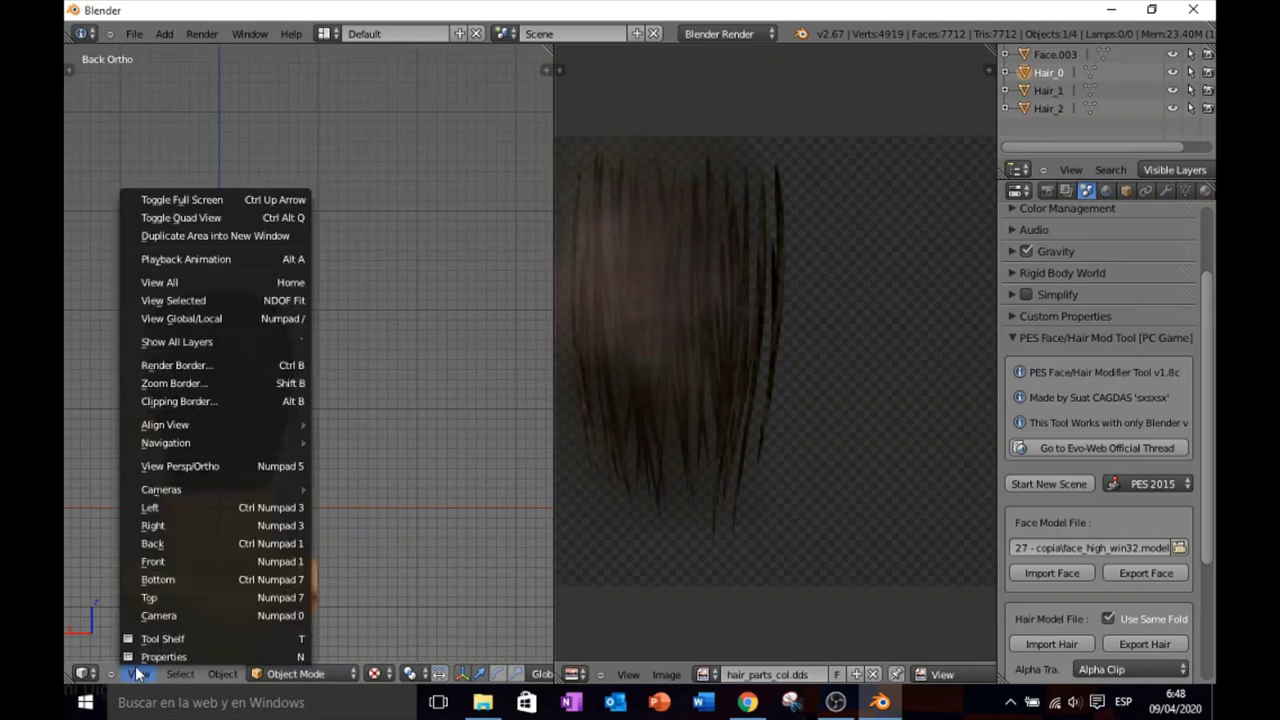
click(143, 558)
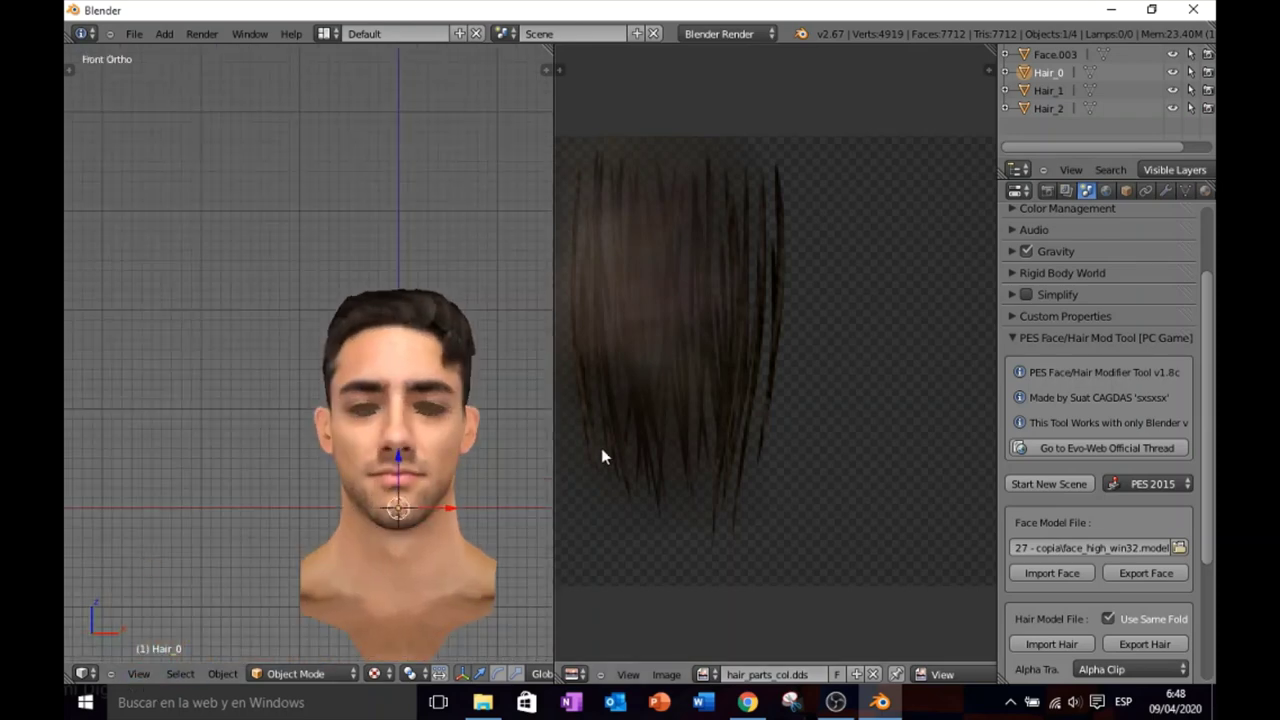
Step: Show face.dds from the loaded images list in the image editor, zoomed out fully
click(678, 675)
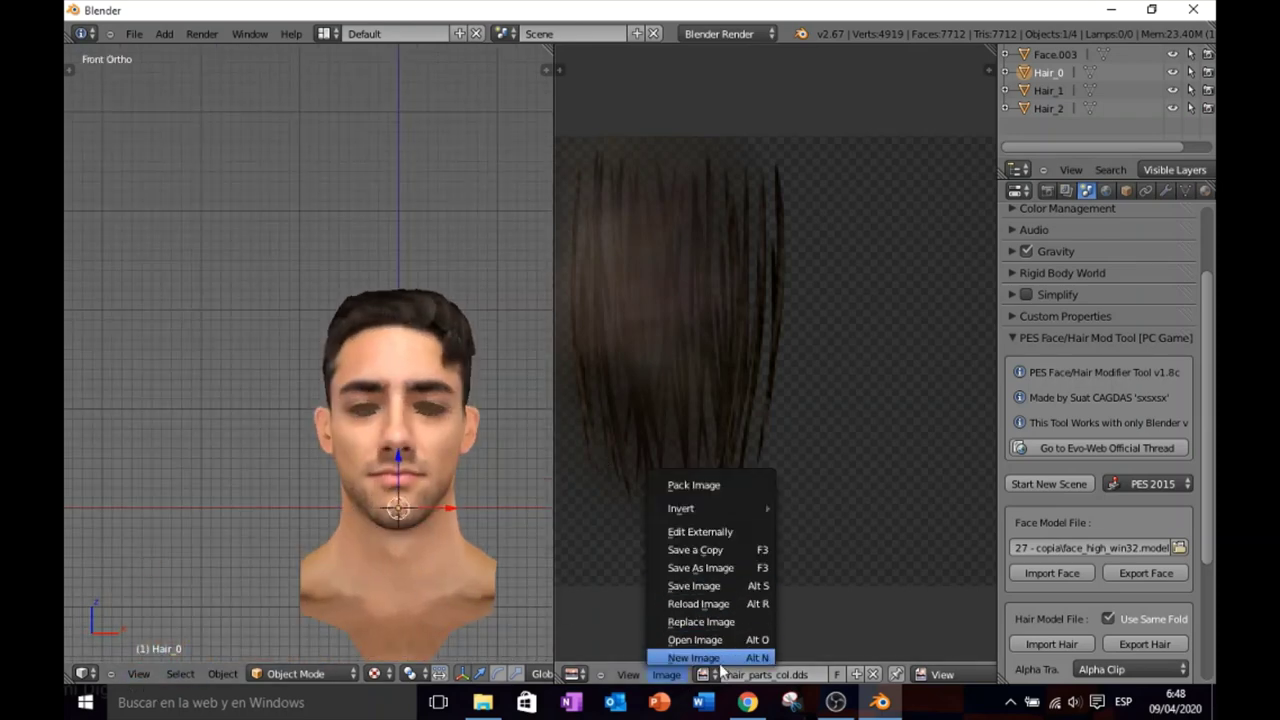
click(703, 675)
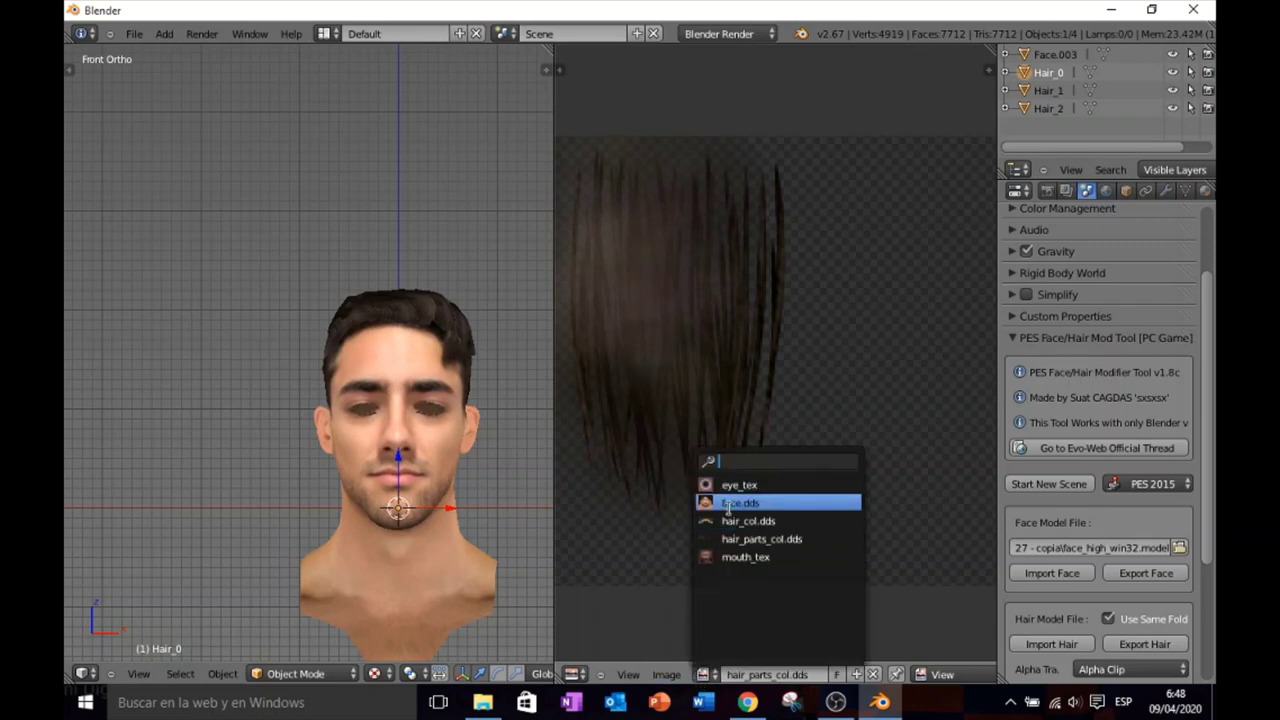
click(733, 502)
scroll(785, 472, down, 7)
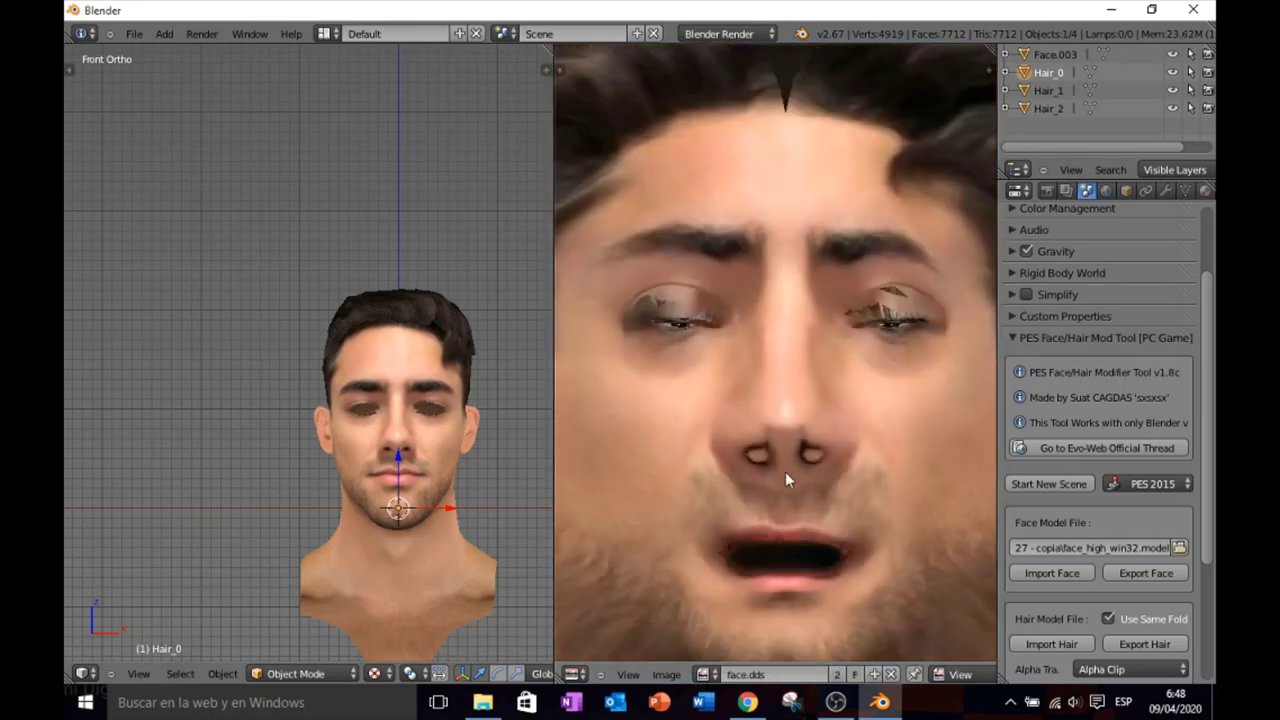
scroll(785, 471, down, 2)
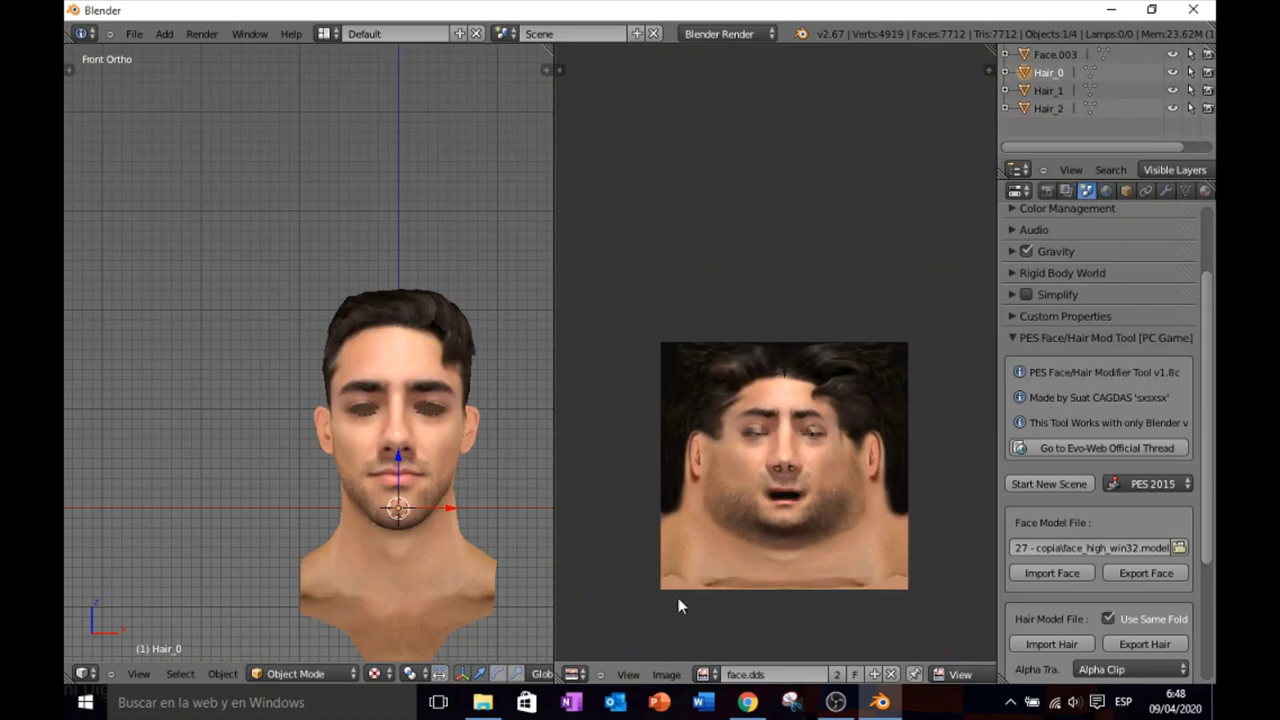